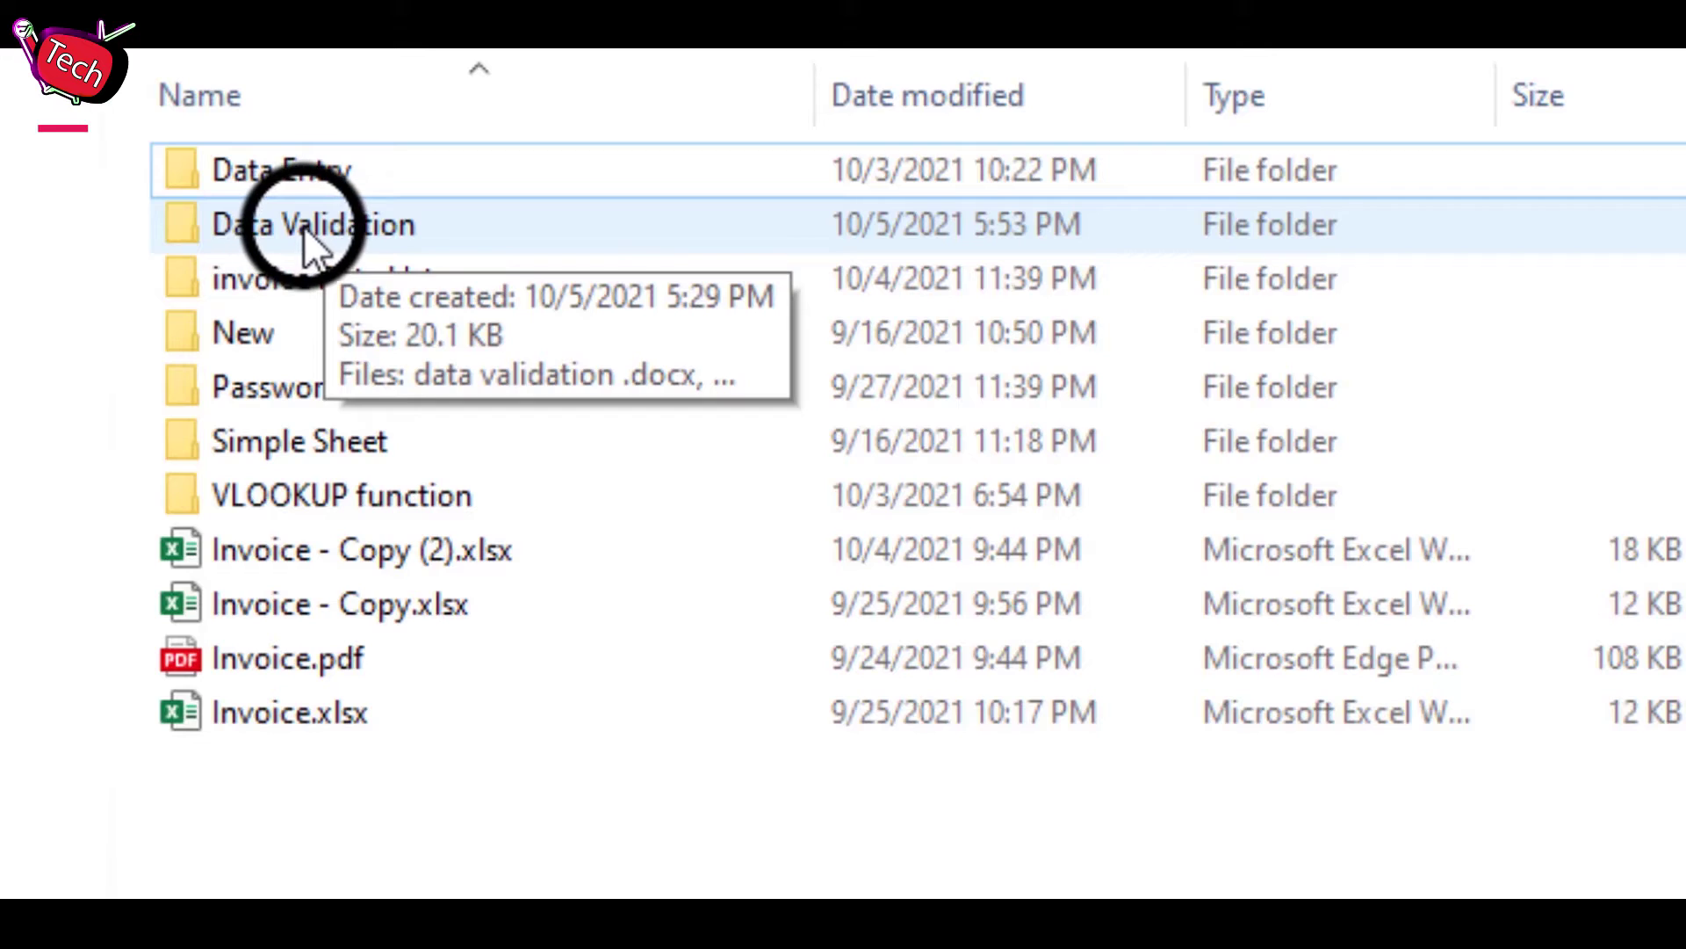
# Open the Data Validation folder and delete the old workbook and the Word document.
pyautogui.doubleClick(303, 226)
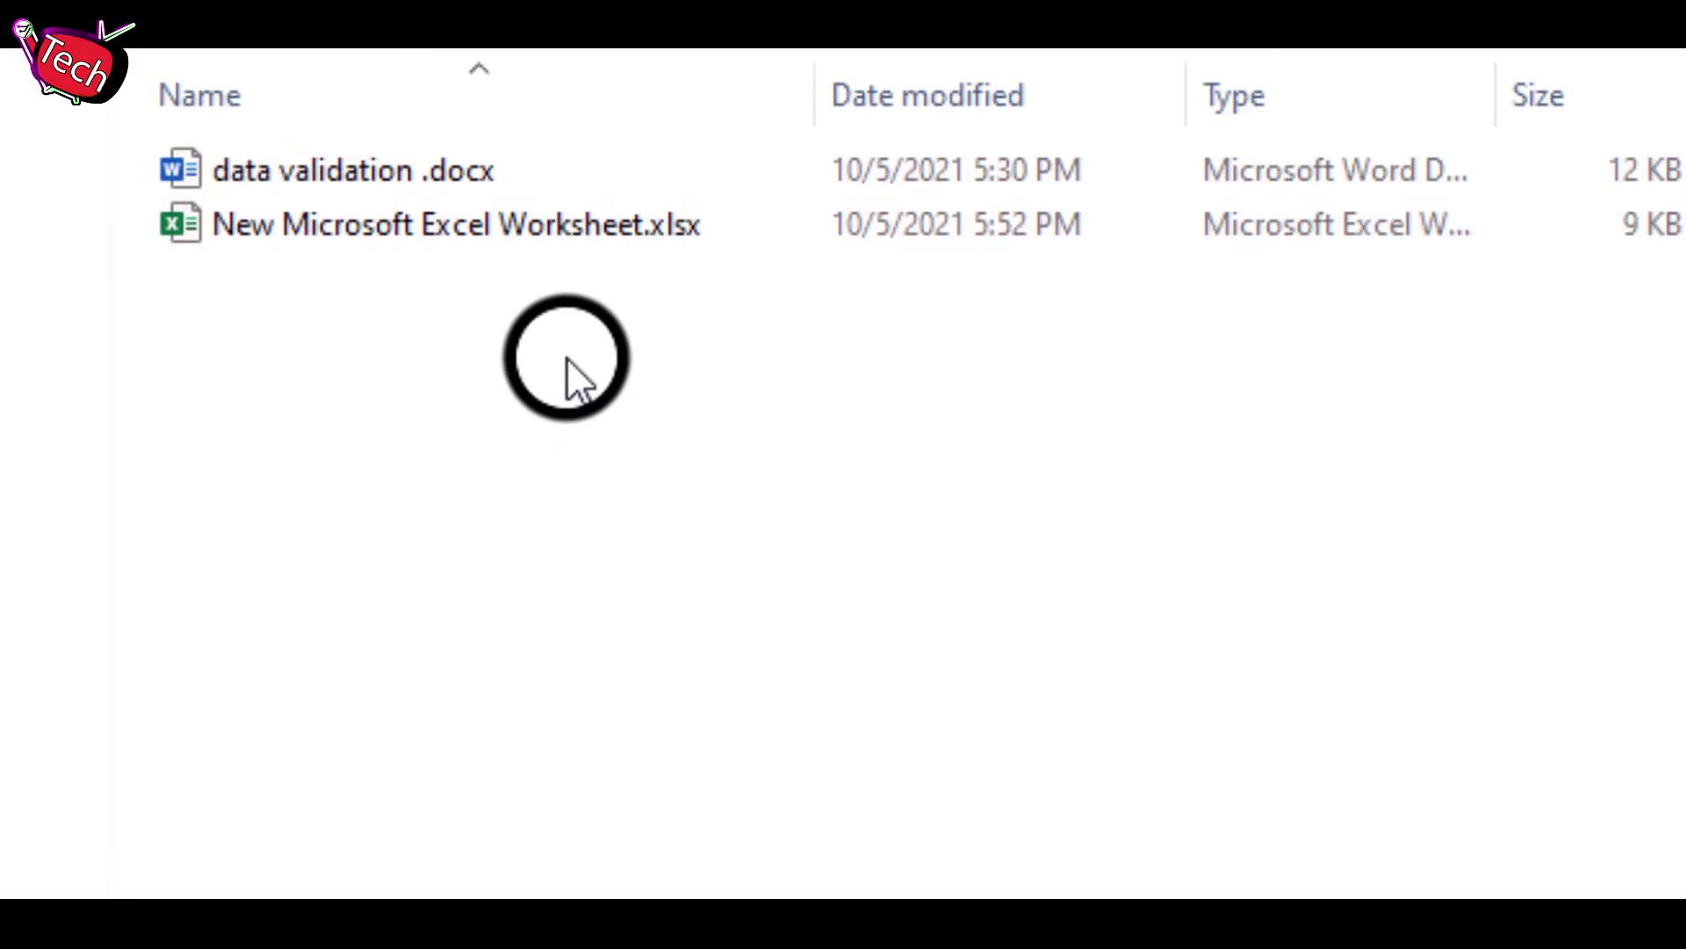
pyautogui.click(470, 248)
pyautogui.press('Delete')
pyautogui.click(365, 173)
pyautogui.press('Delete')
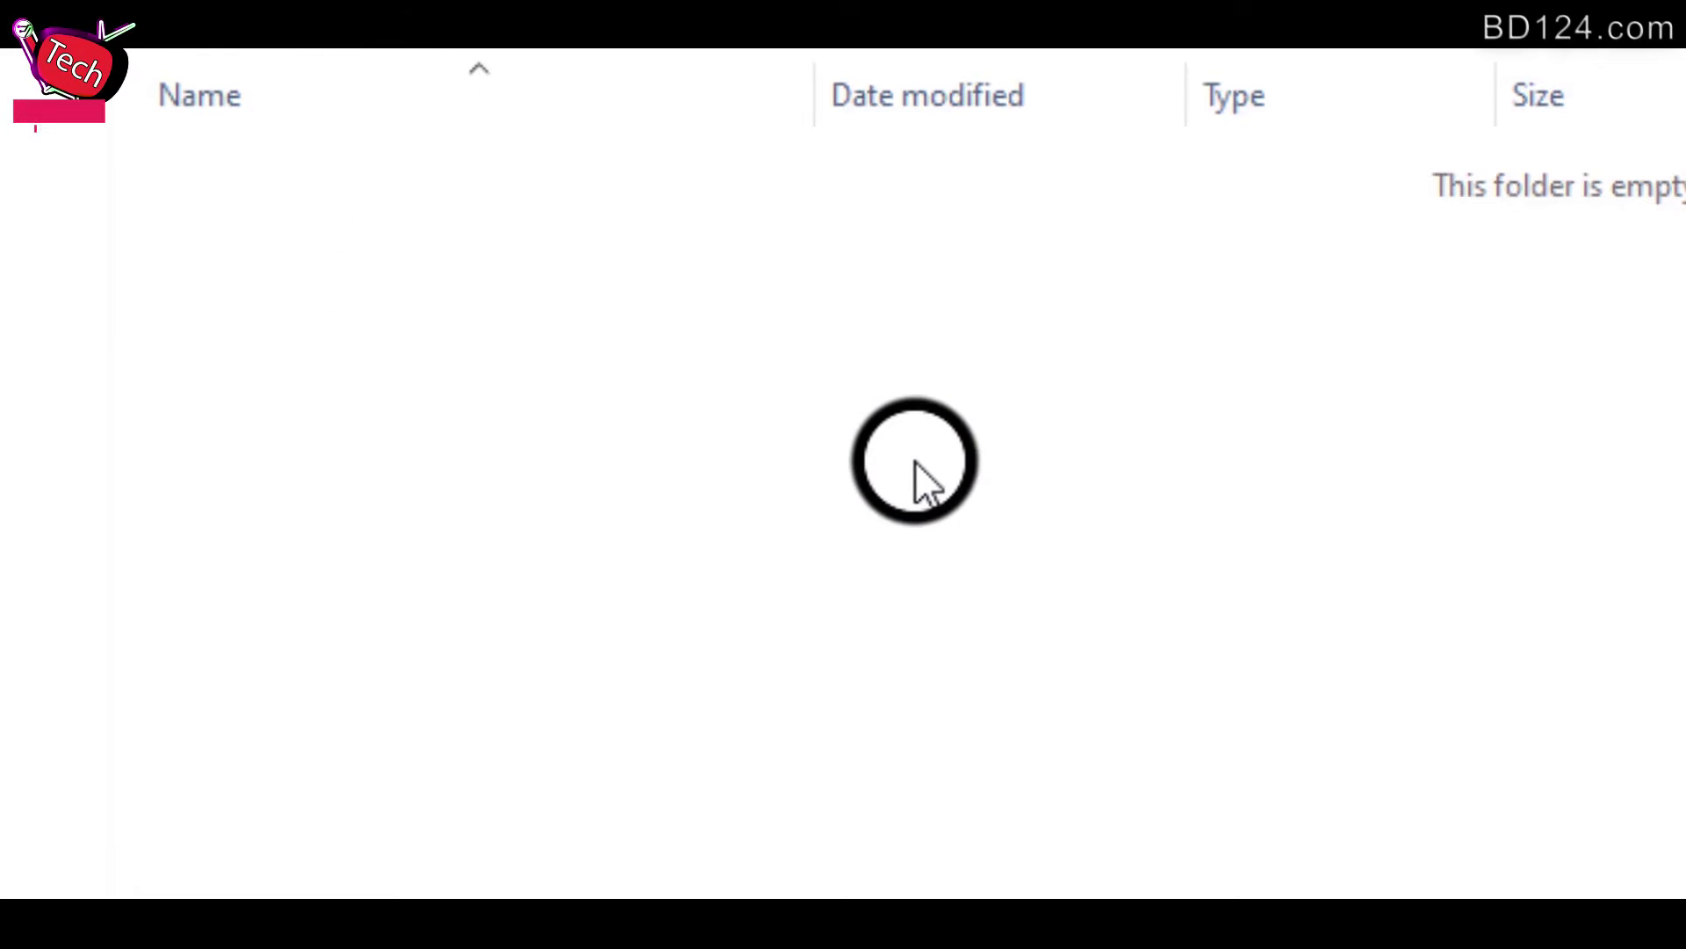
# Create a new Excel workbook named Data Validation and open it.
pyautogui.click(1046, 331)
pyautogui.rightClick(1046, 329)
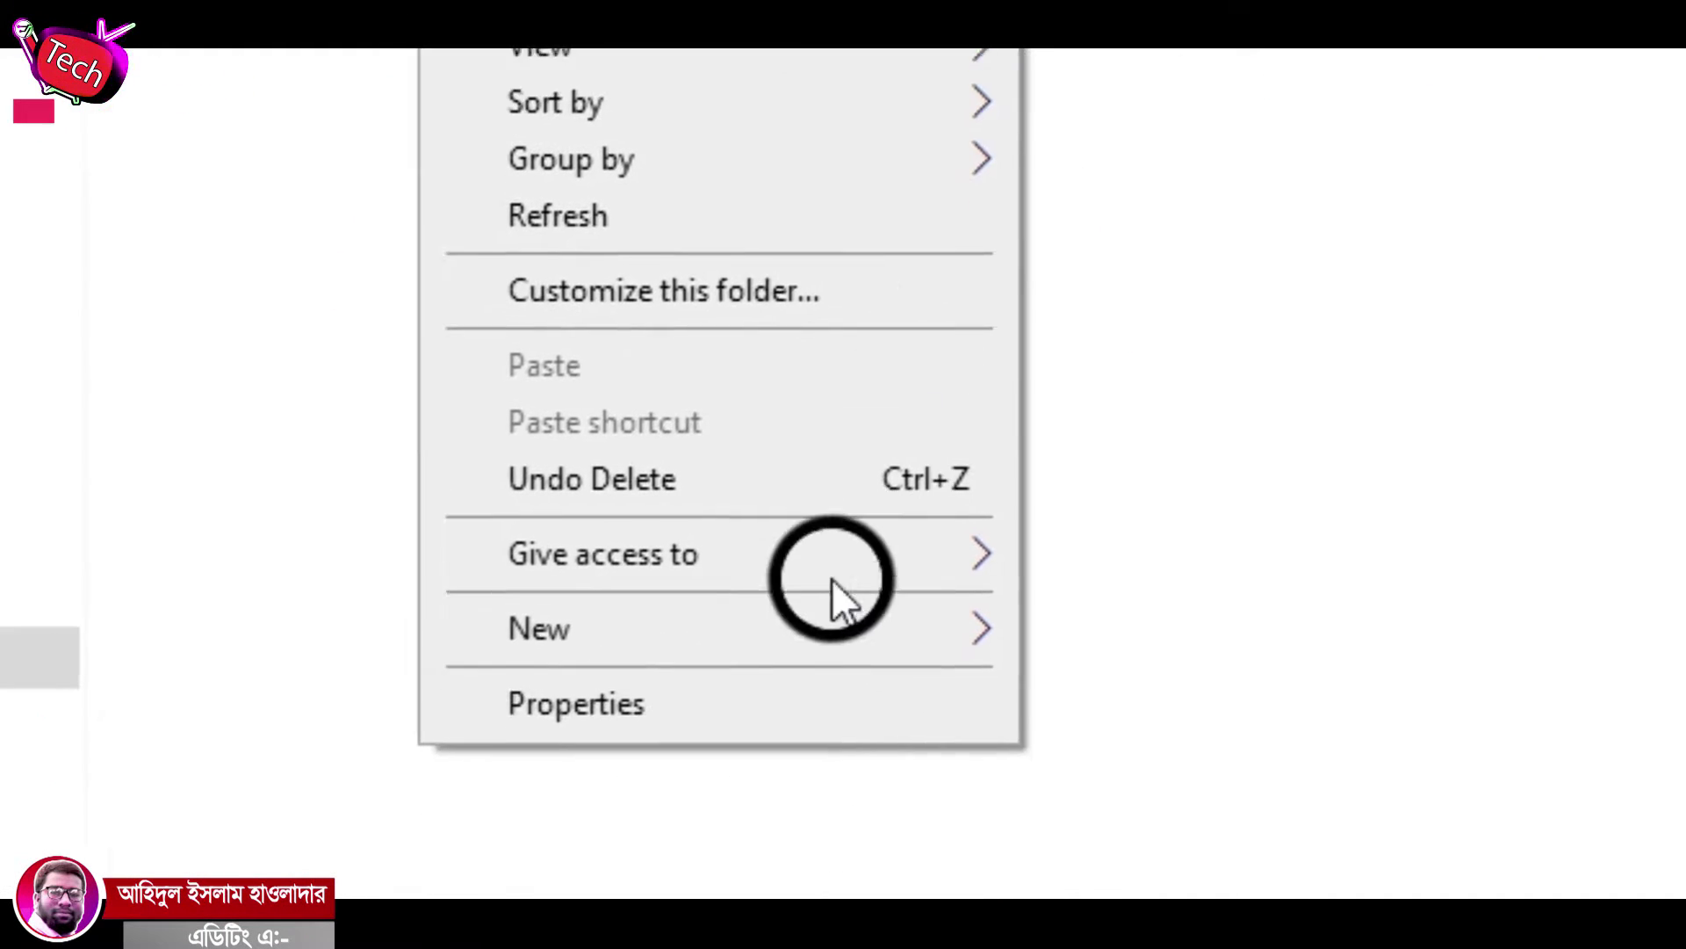
pyautogui.moveTo(316, 170)
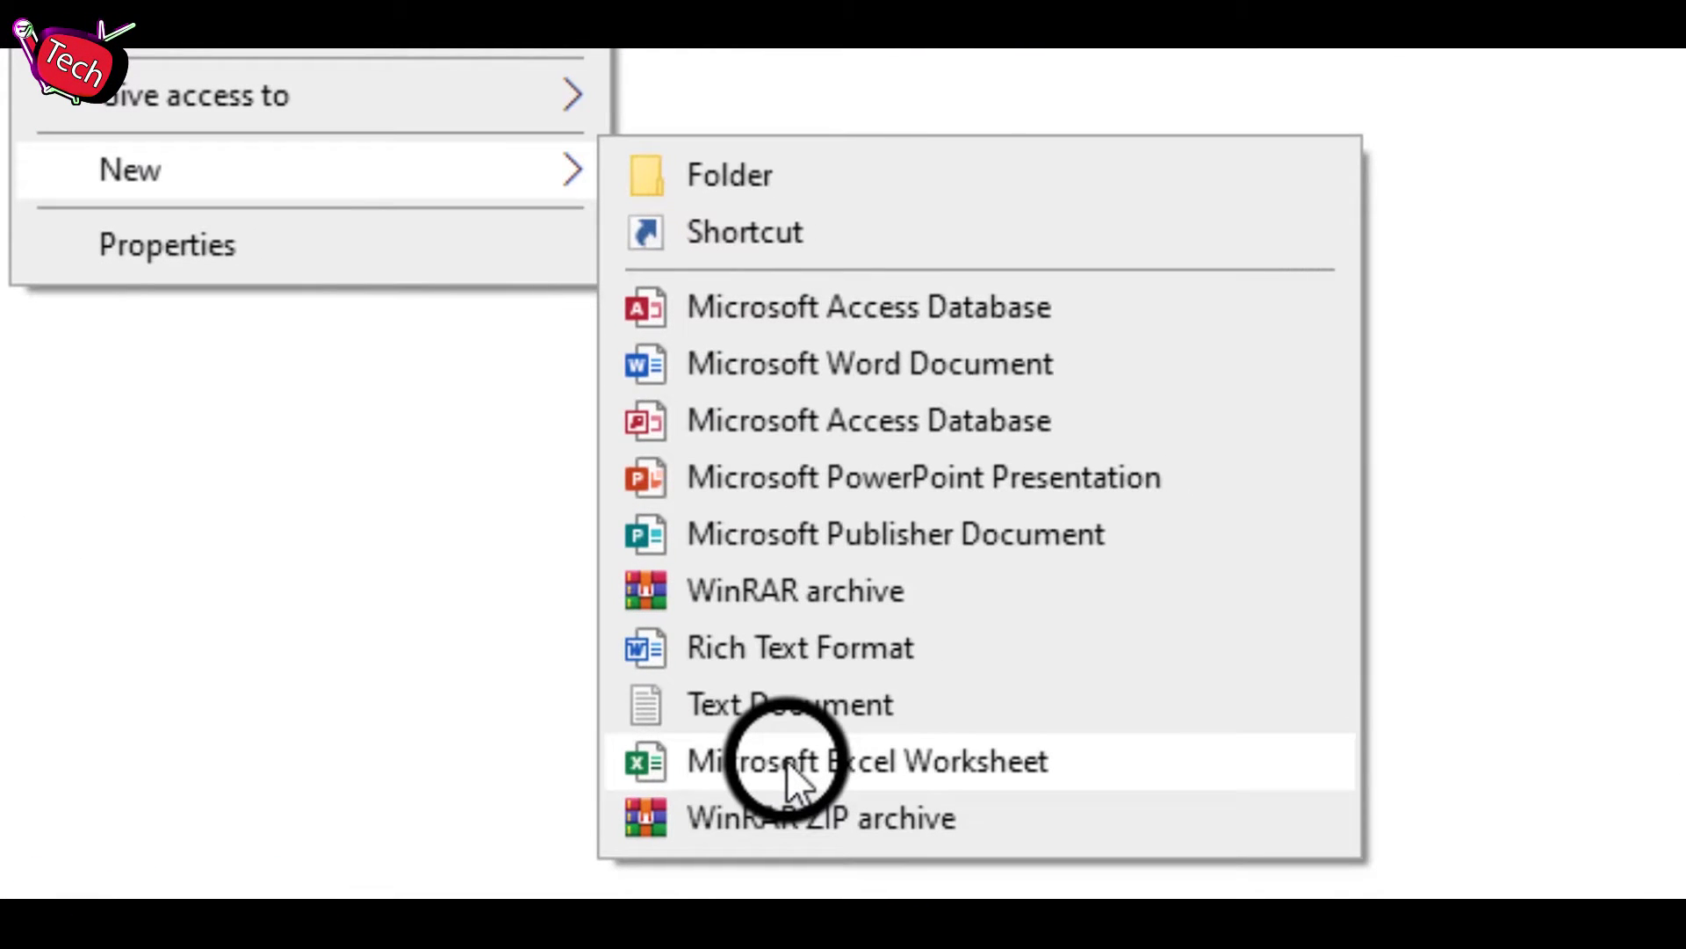
pyautogui.click(787, 761)
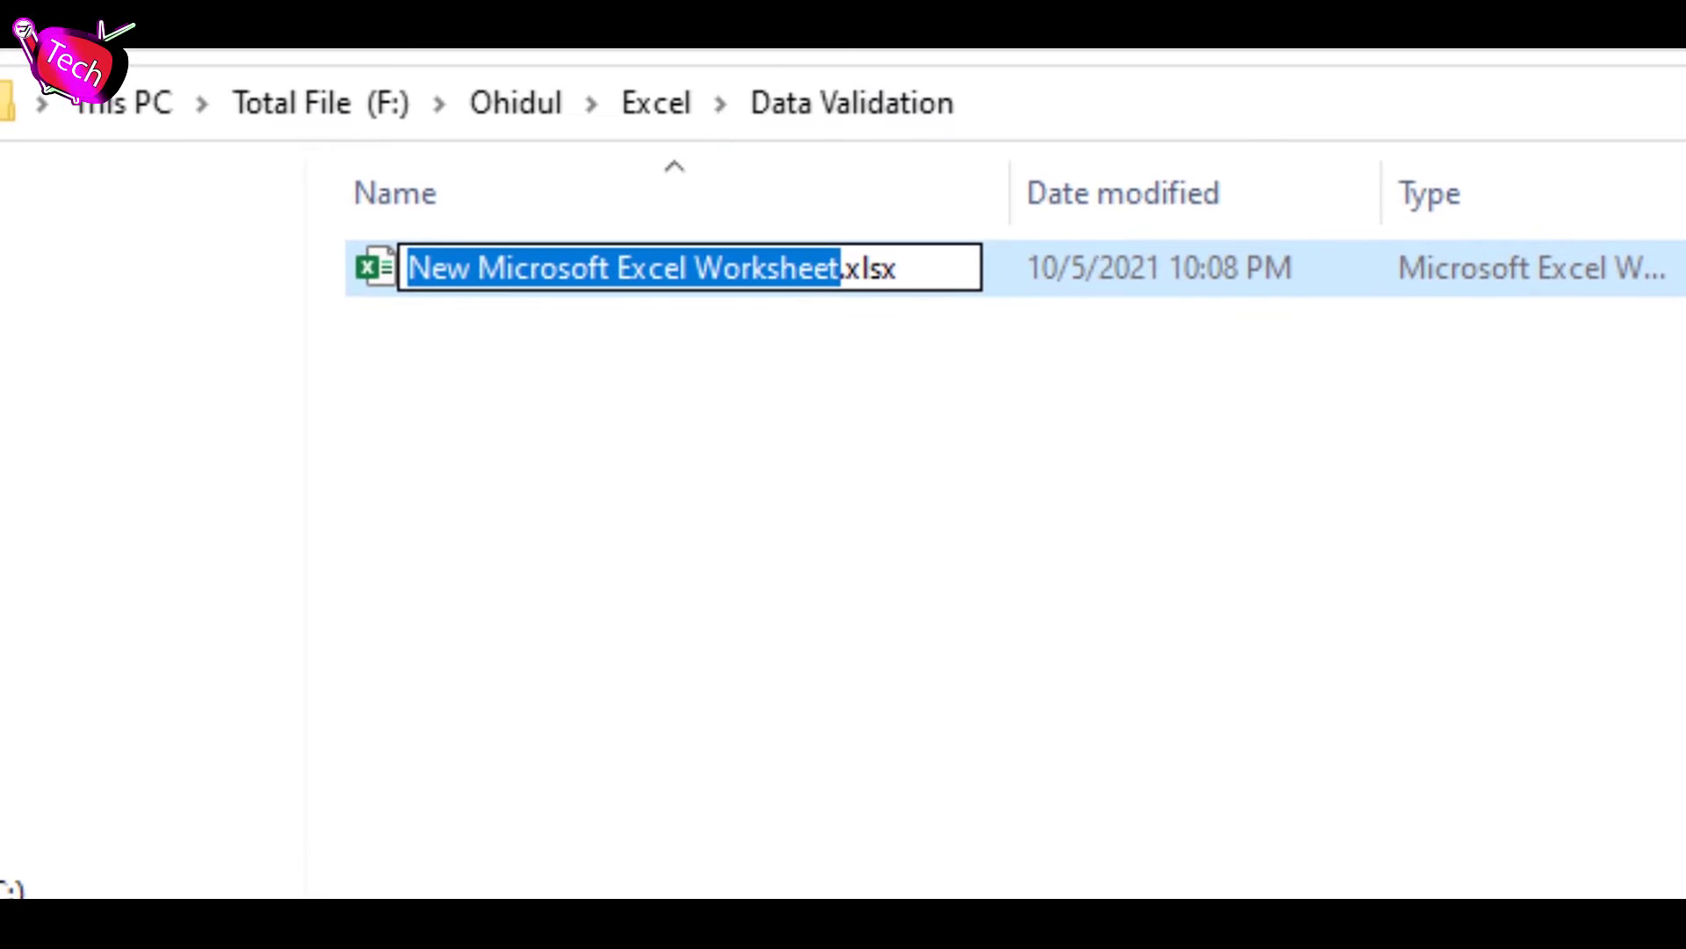
pyautogui.write('Data Validati')
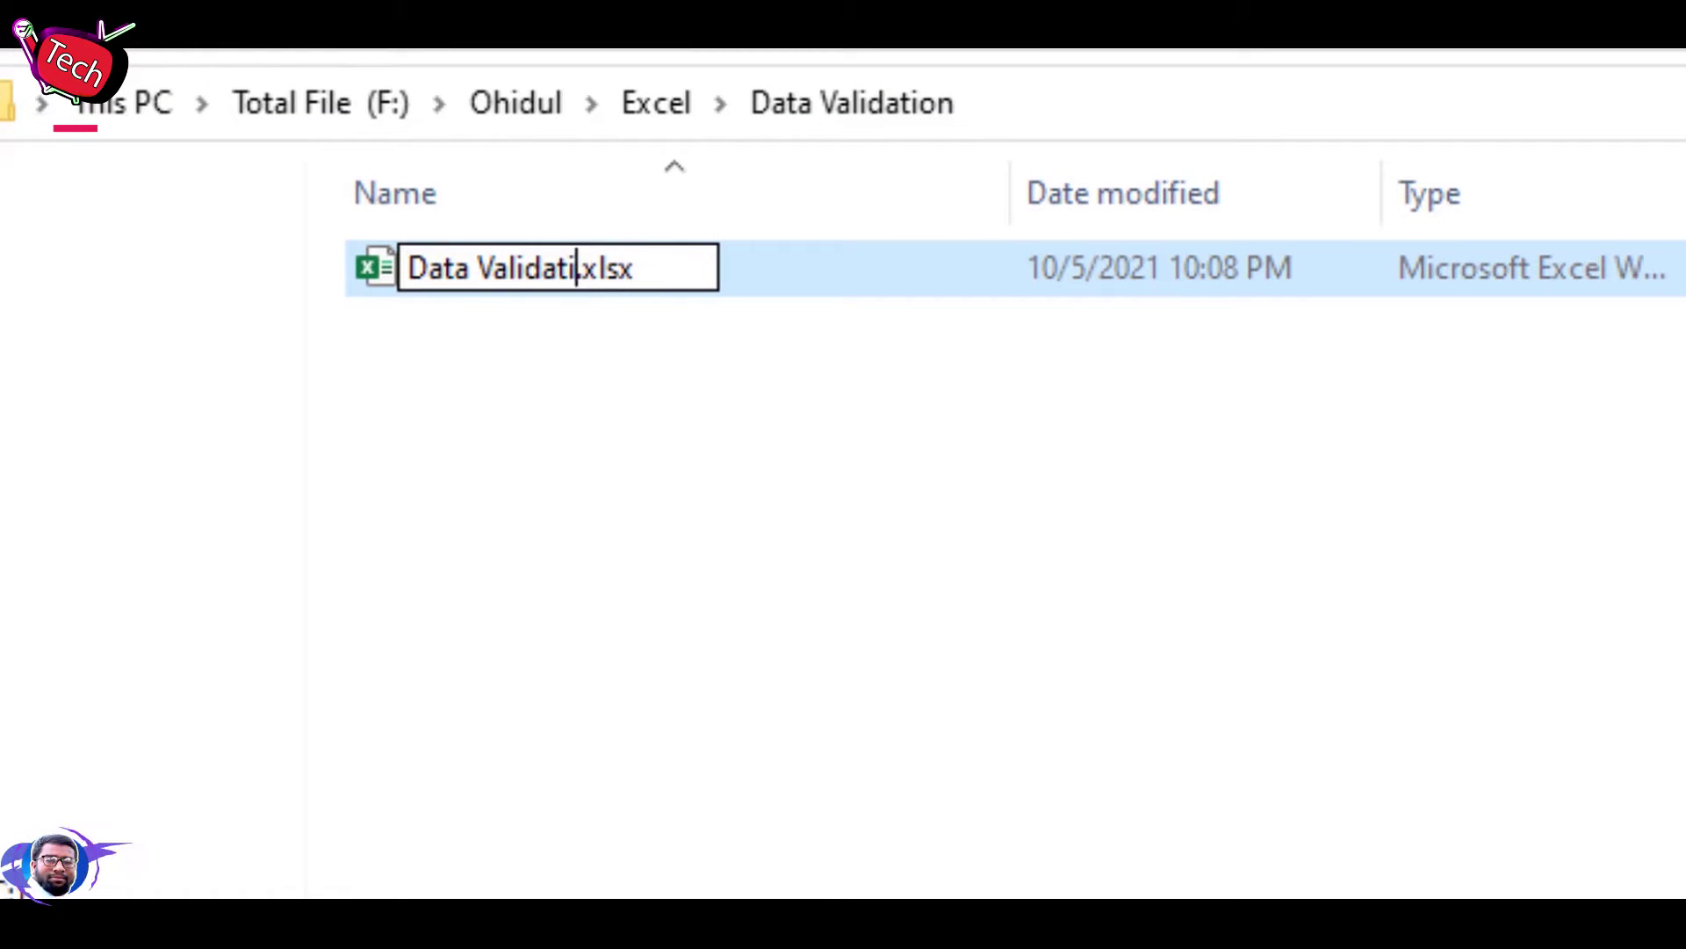
pyautogui.write('on')
pyautogui.press('Return')
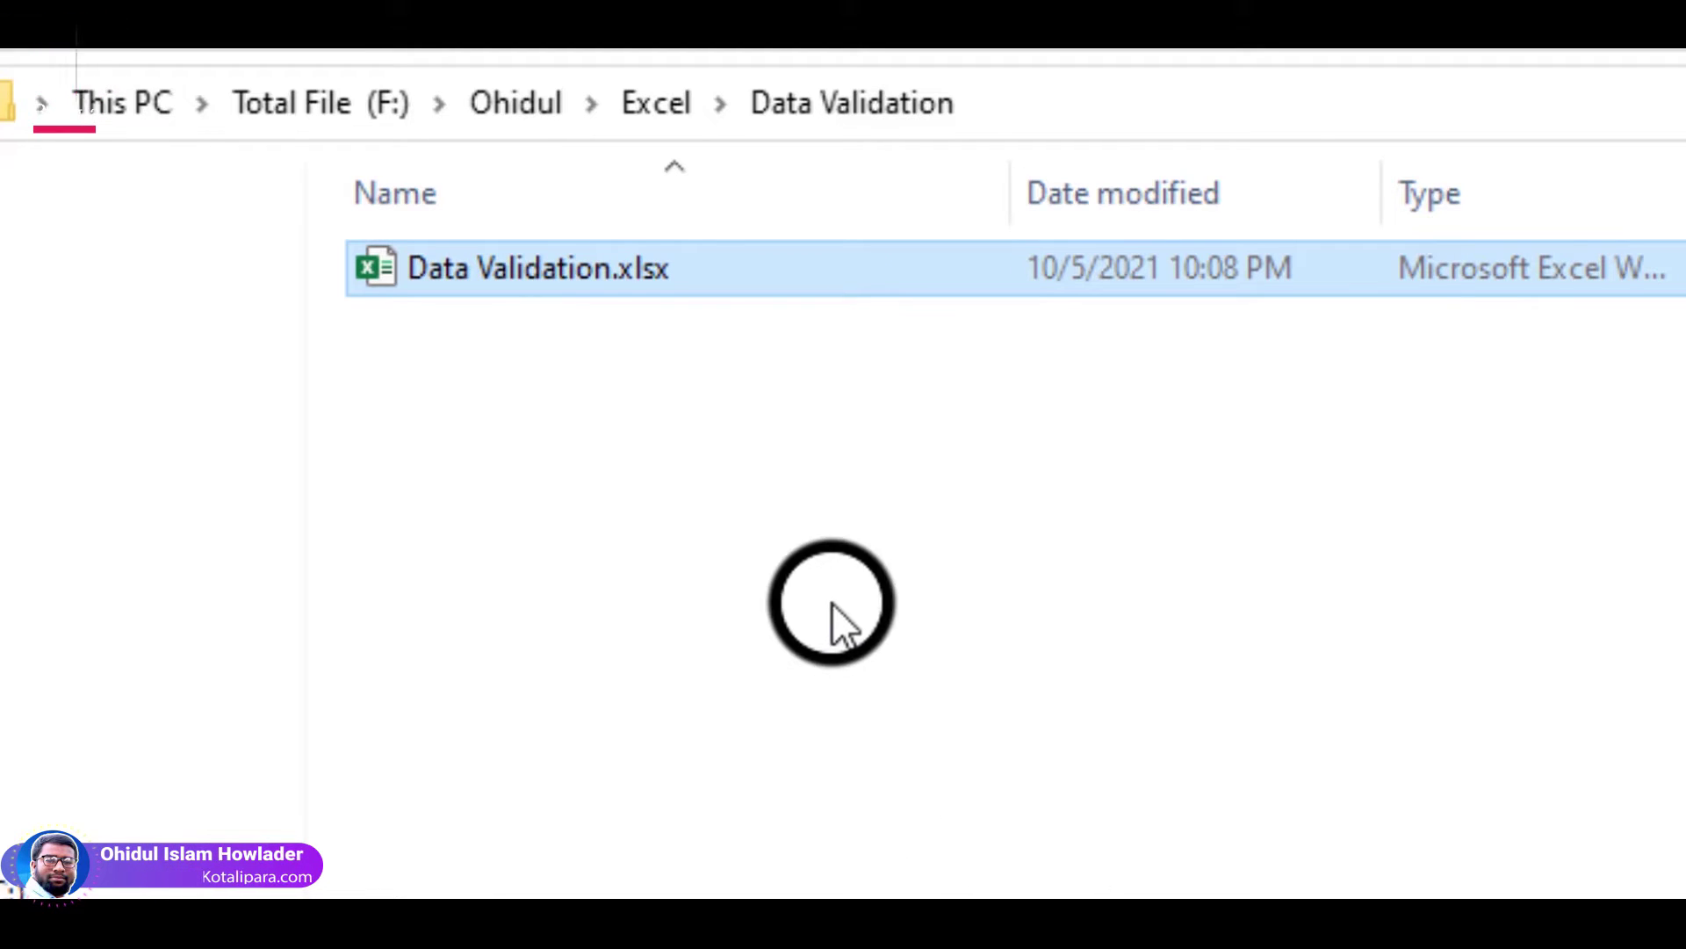
pyautogui.doubleClick(376, 279)
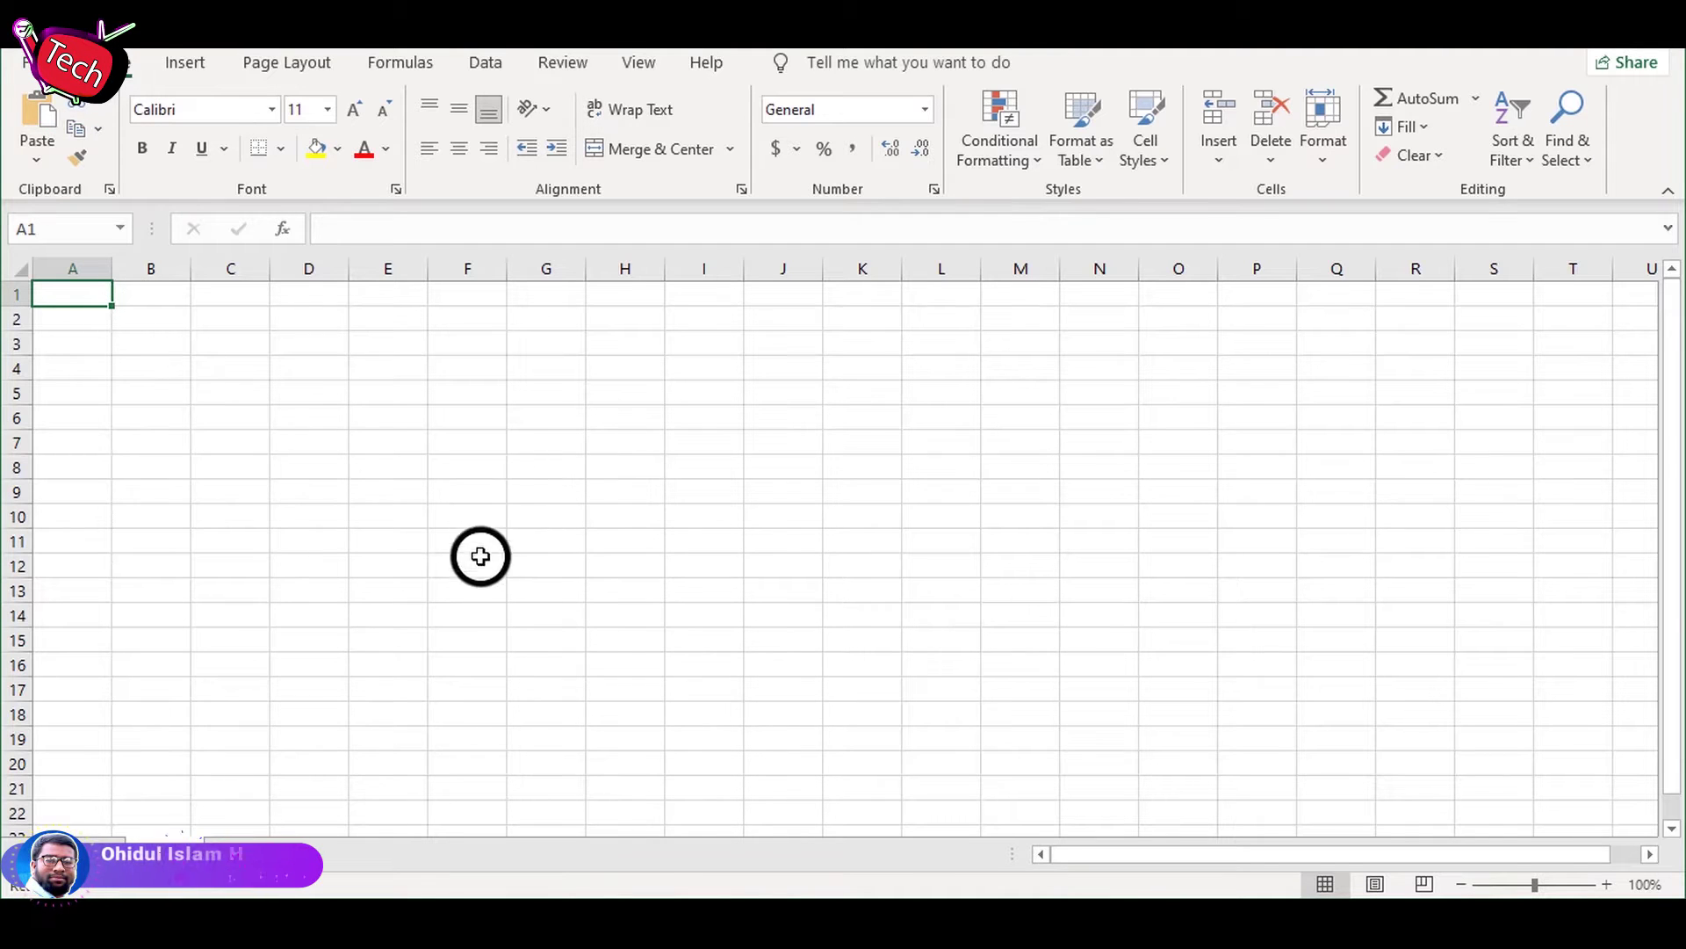
# Type the heading Phome into D1, then select column D.
pyautogui.click(303, 303)
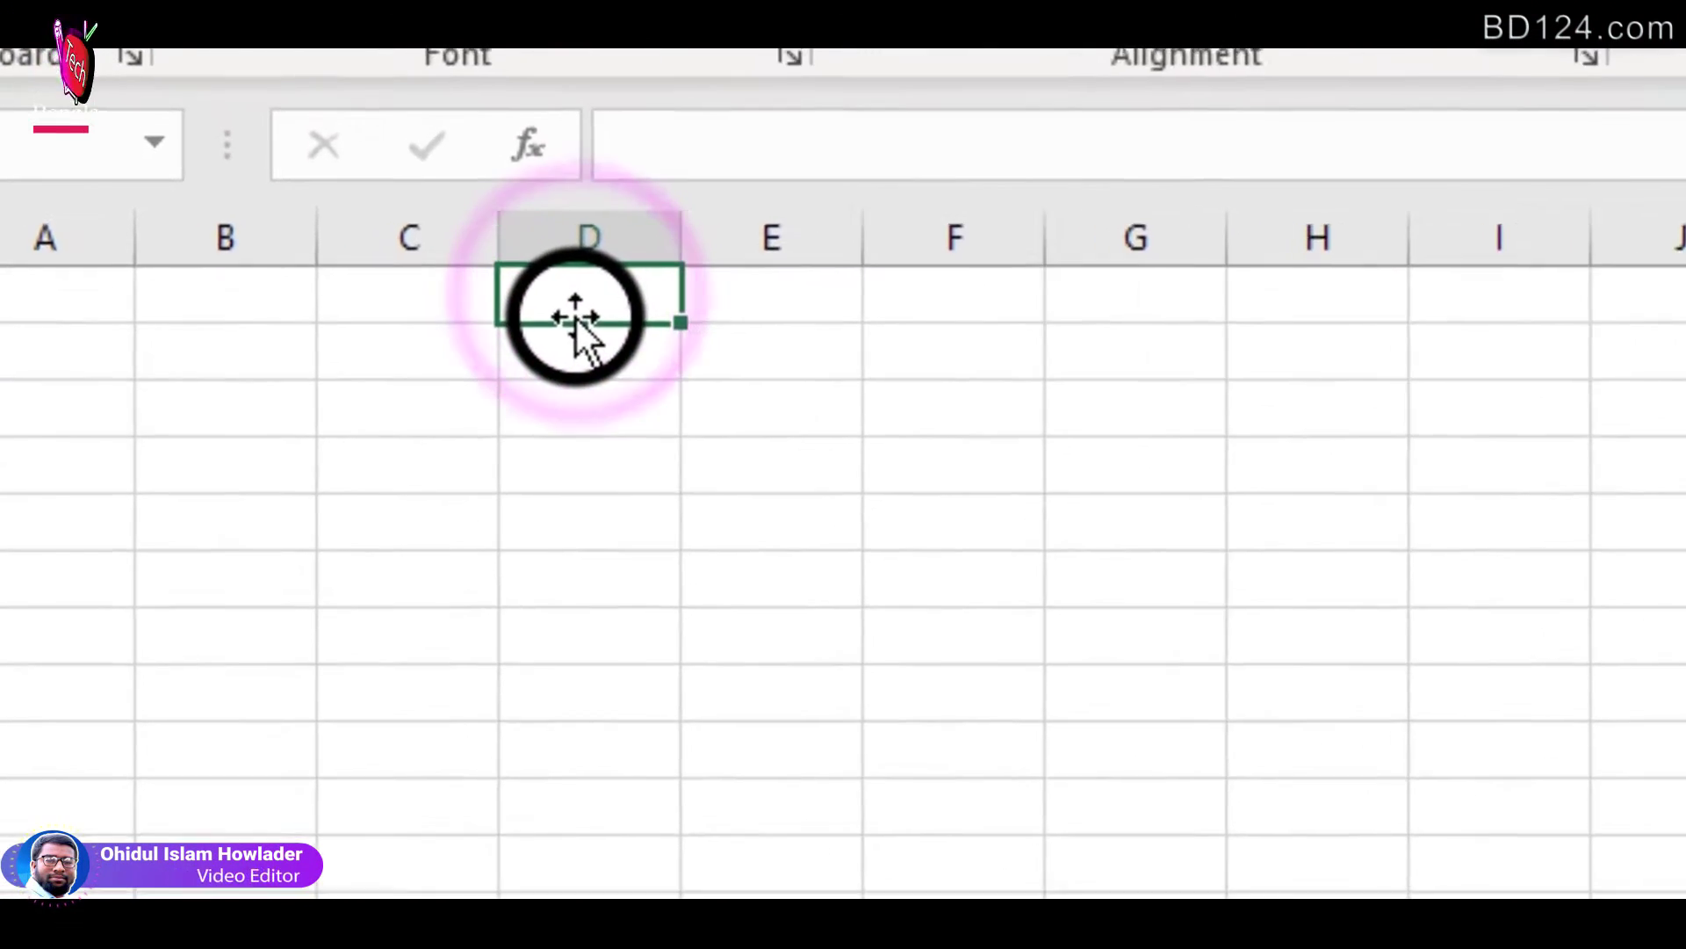
pyautogui.write('Phone')
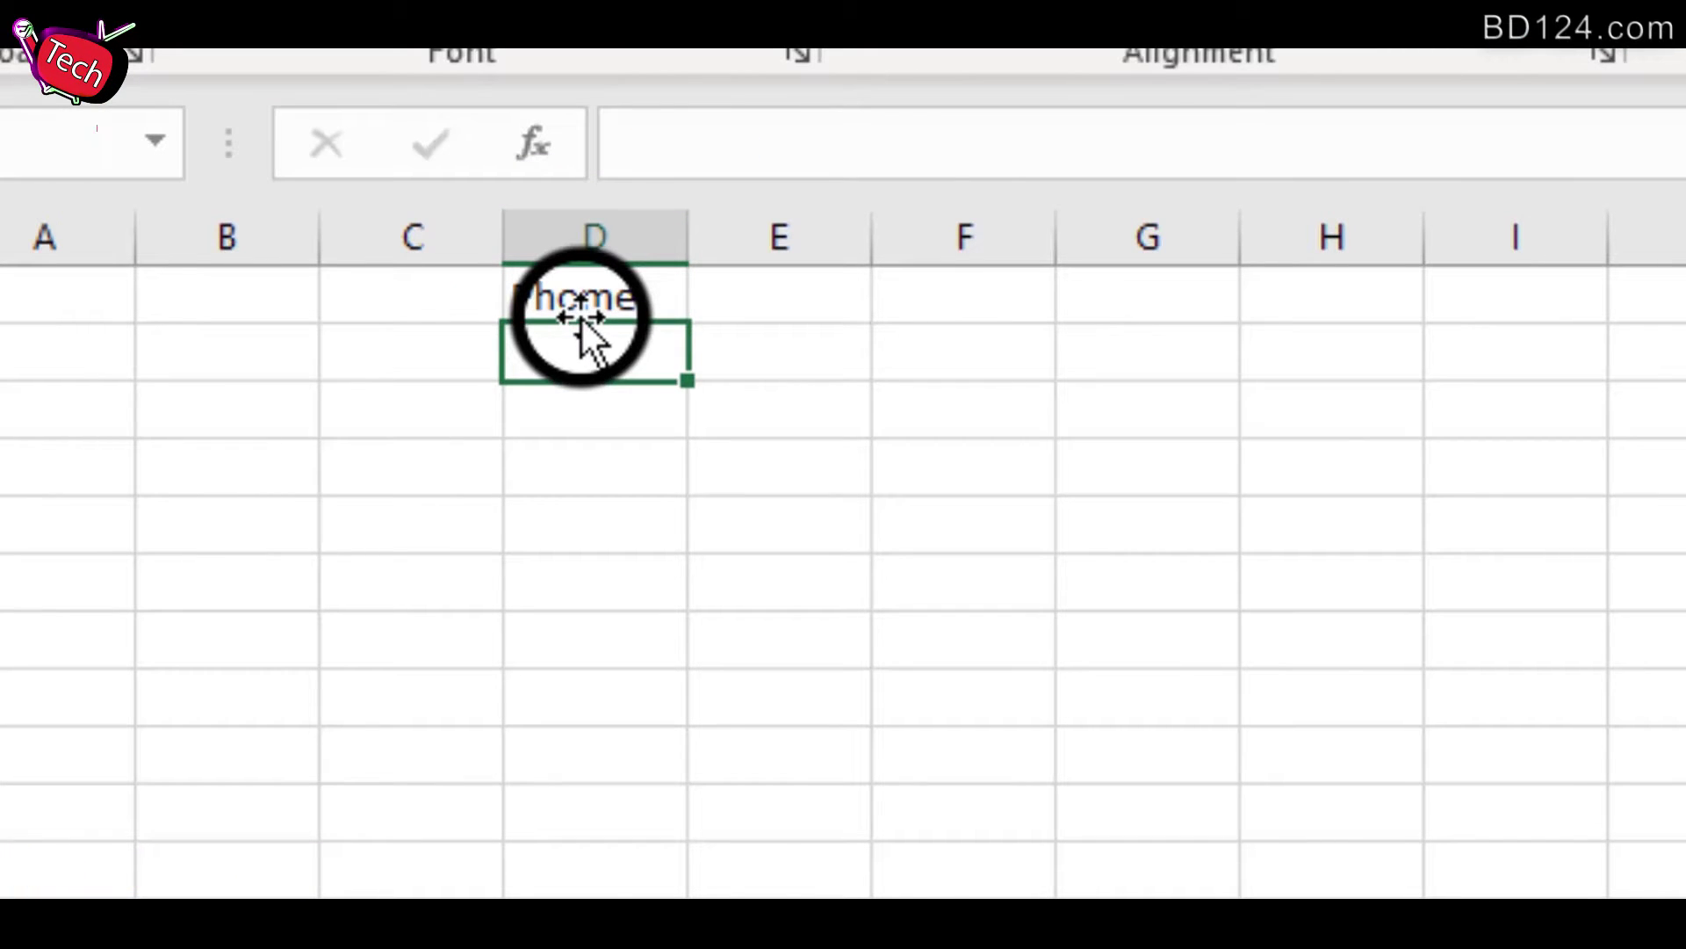
pyautogui.click(621, 276)
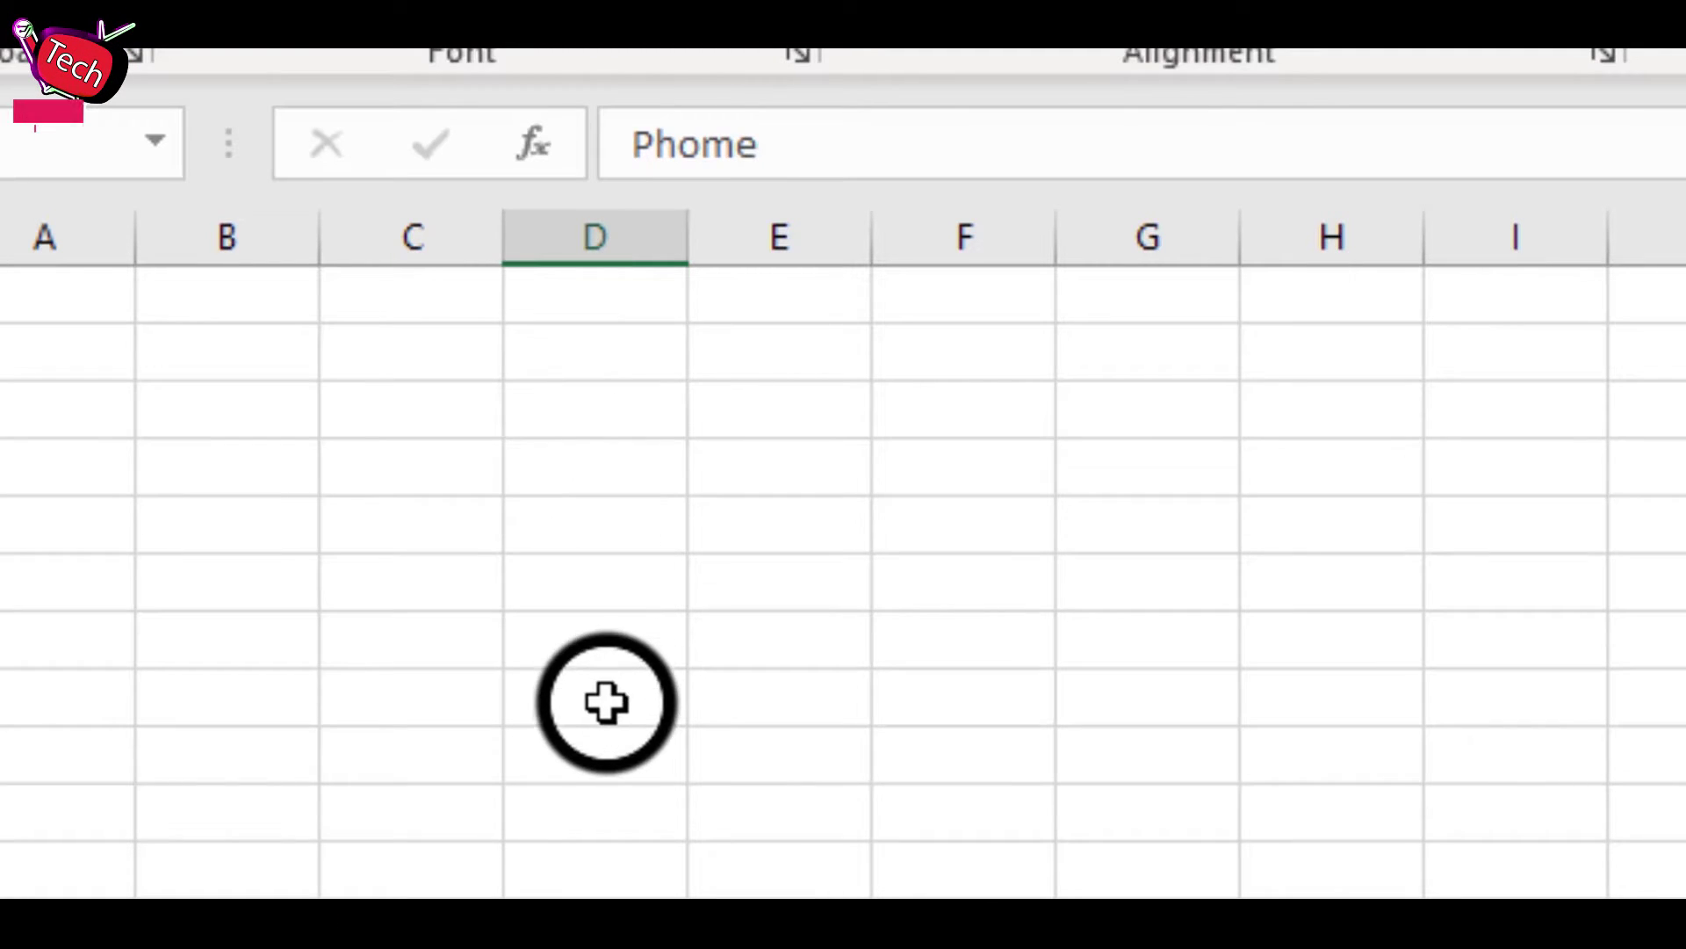
pyautogui.click(578, 221)
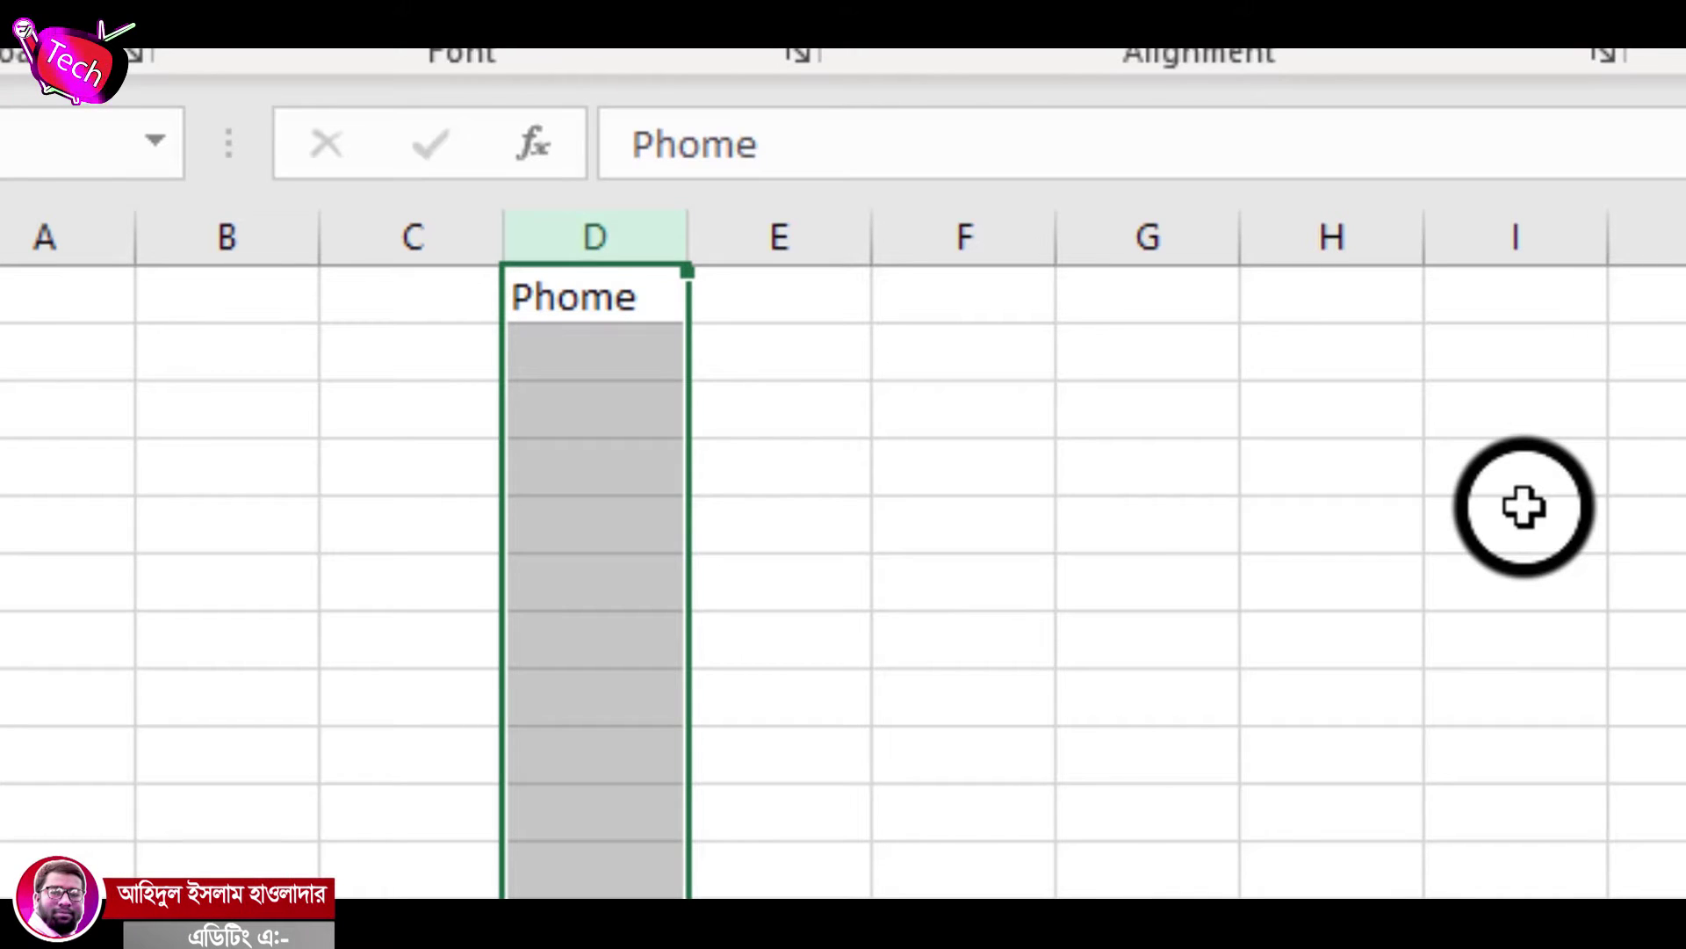
pyautogui.moveTo(614, 350); pyautogui.dragTo(636, 892)
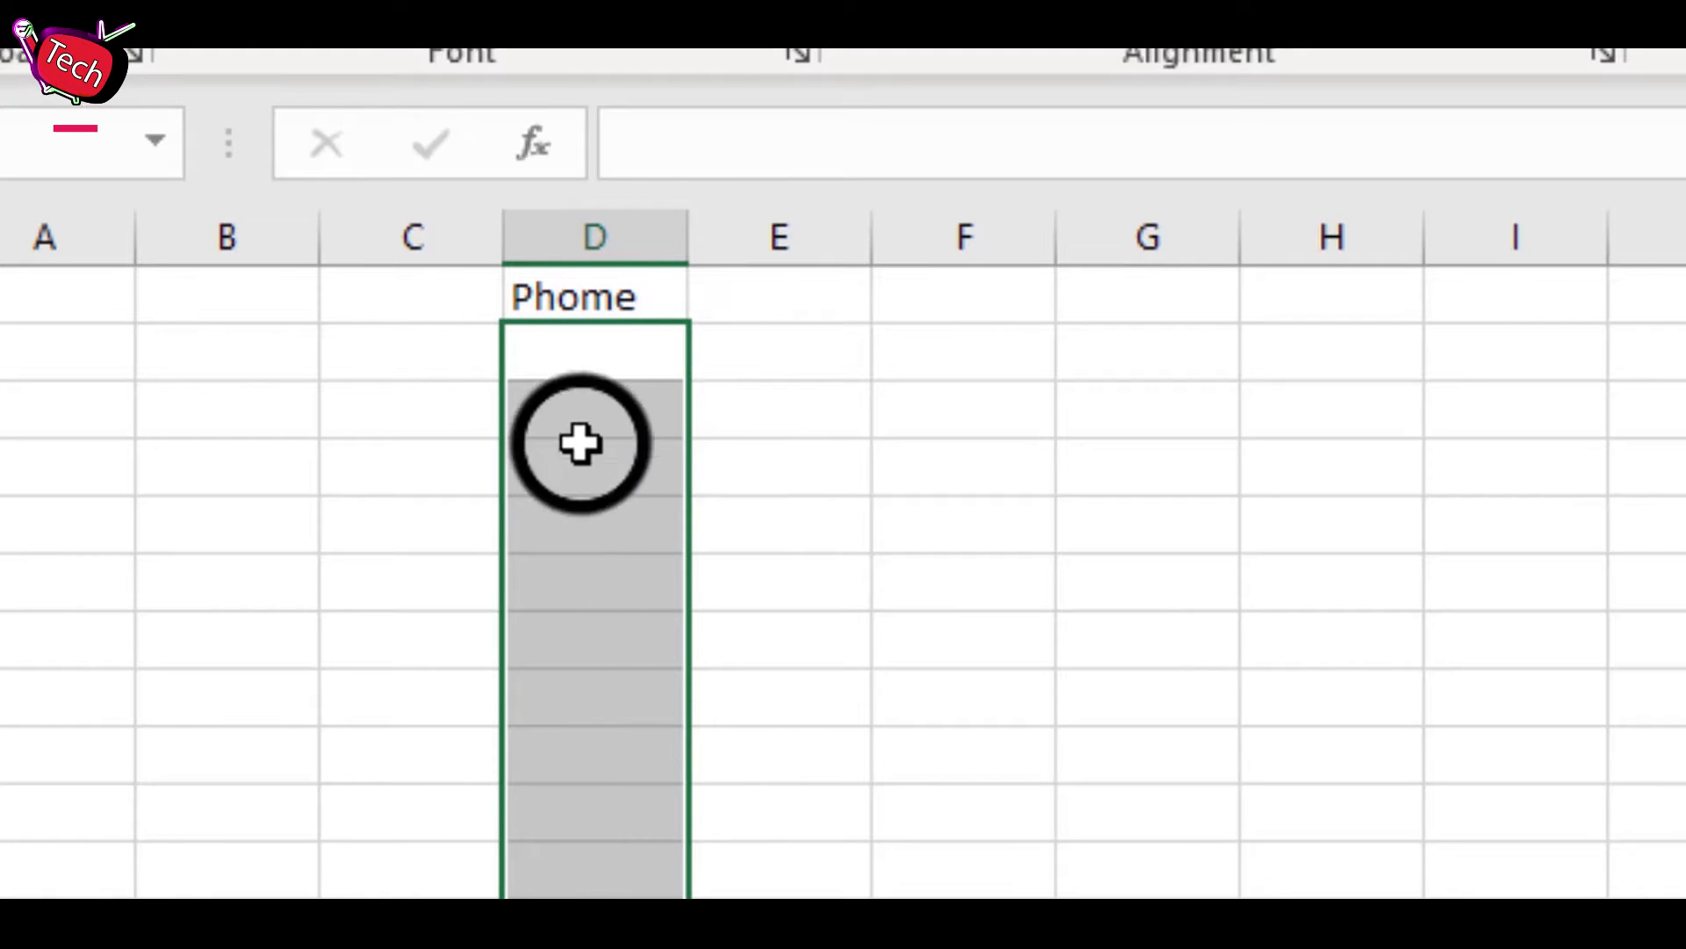
pyautogui.click(601, 234)
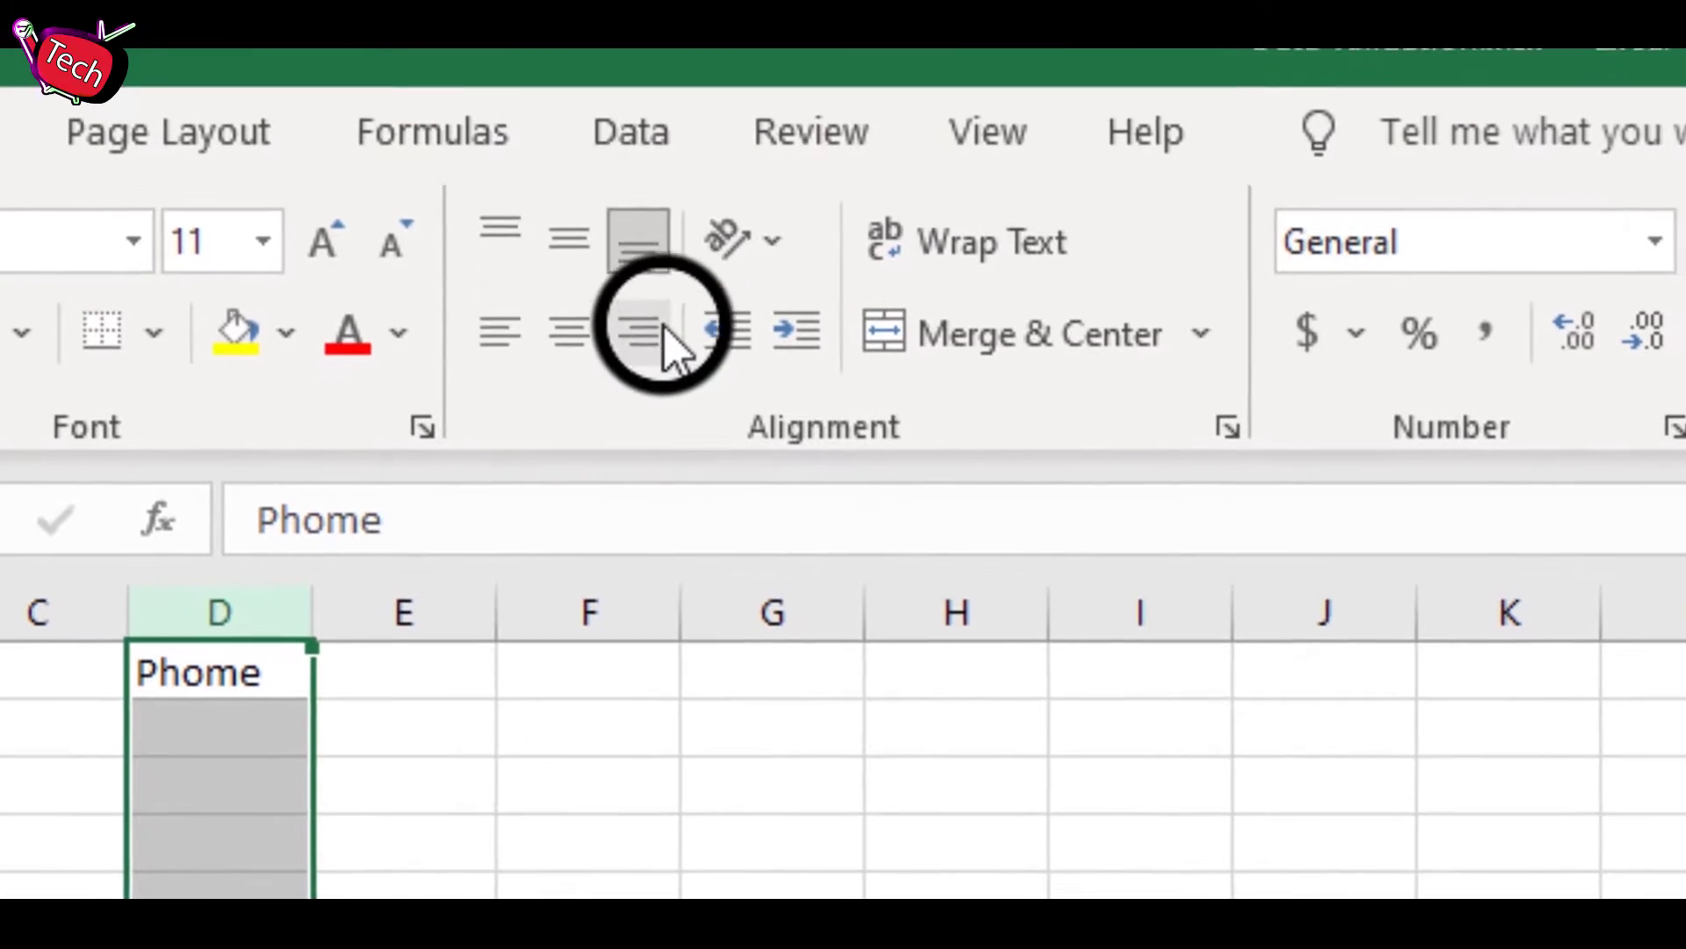
# Add a Text length validation rule to column D: between, minimum 11, maximum 12.
pyautogui.click(622, 151)
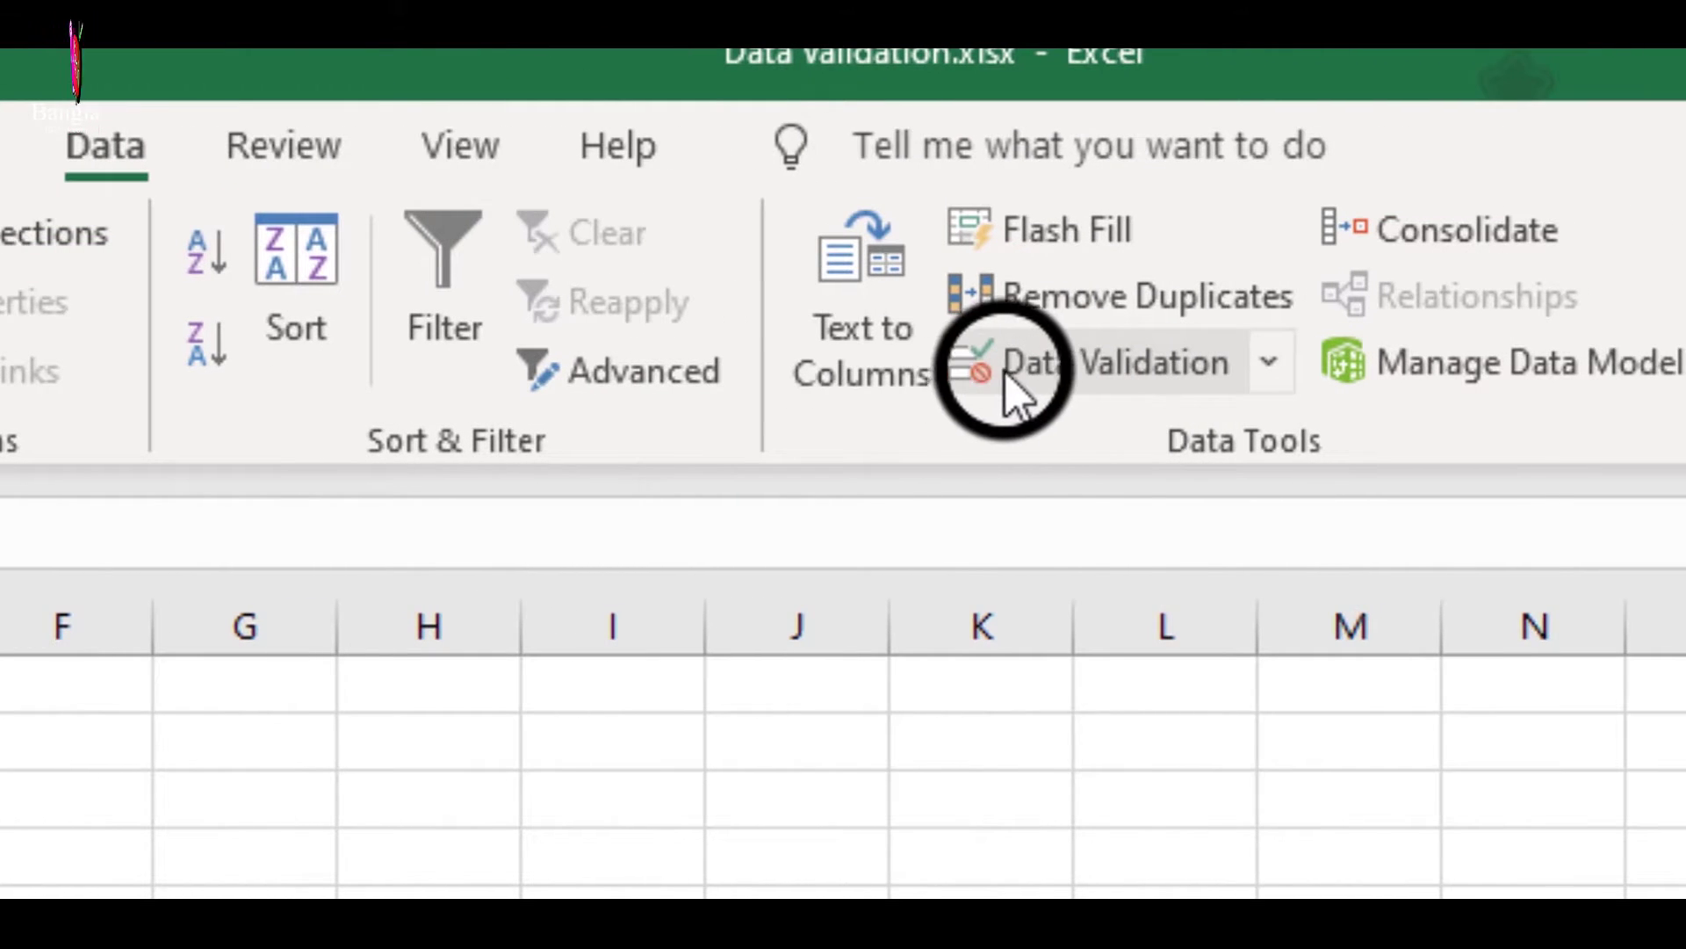
pyautogui.click(1051, 368)
pyautogui.moveTo(1054, 360); pyautogui.dragTo(343, 356)
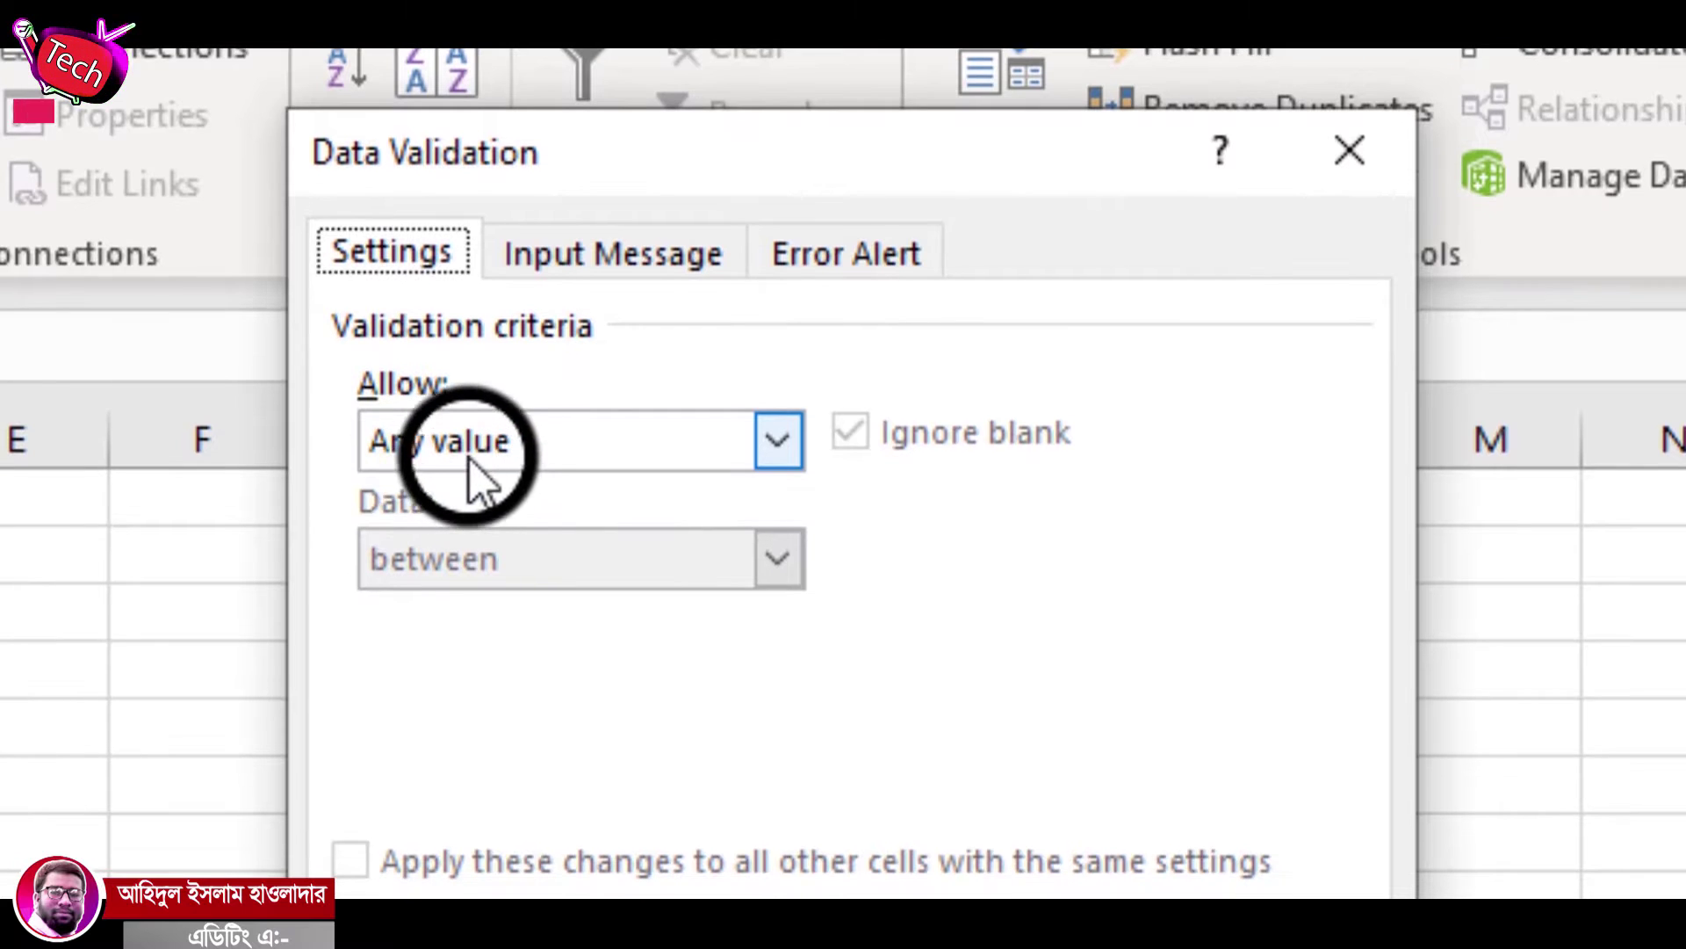
pyautogui.click(779, 443)
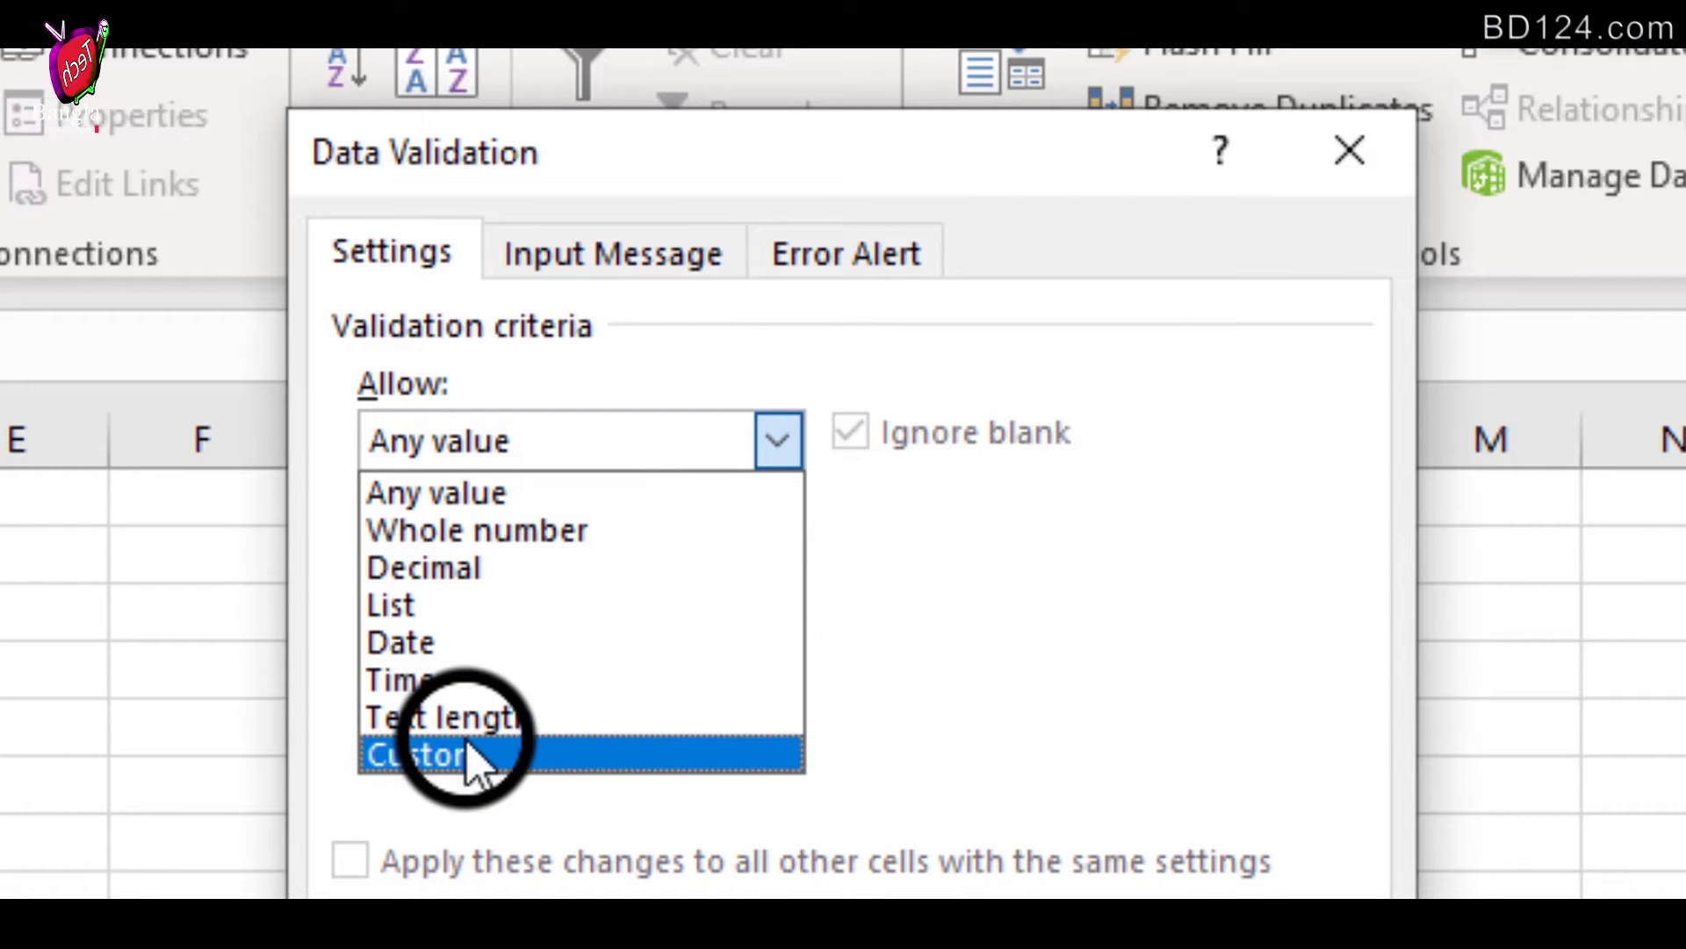
pyautogui.click(514, 720)
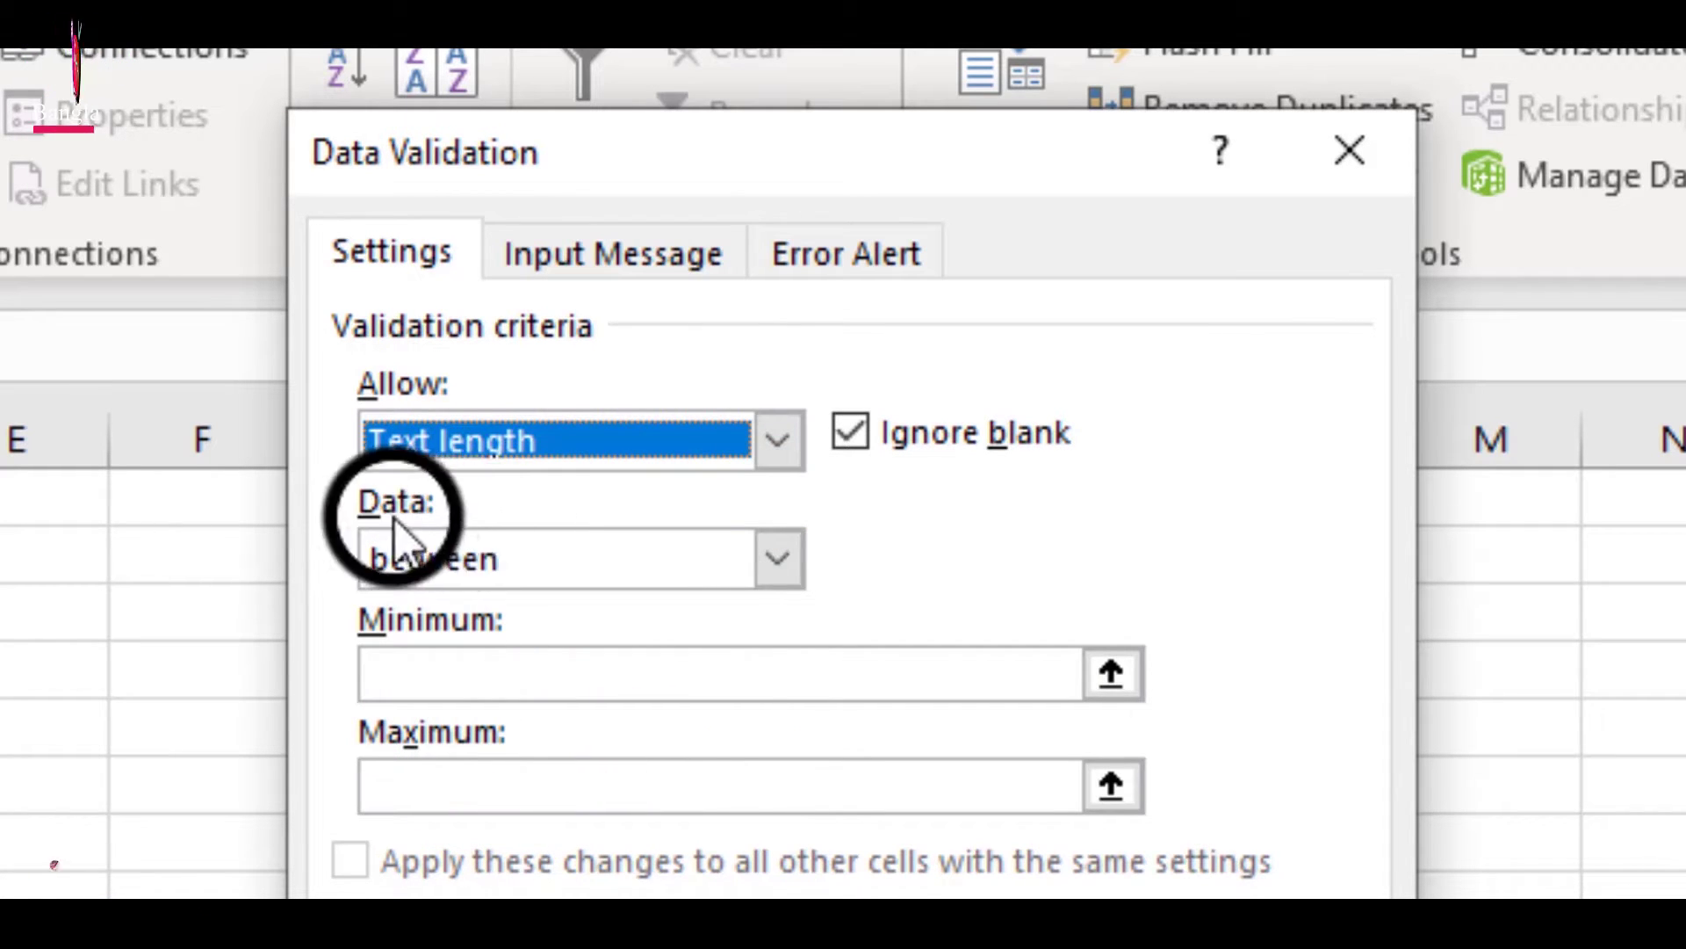
pyautogui.click(458, 669)
pyautogui.write('11')
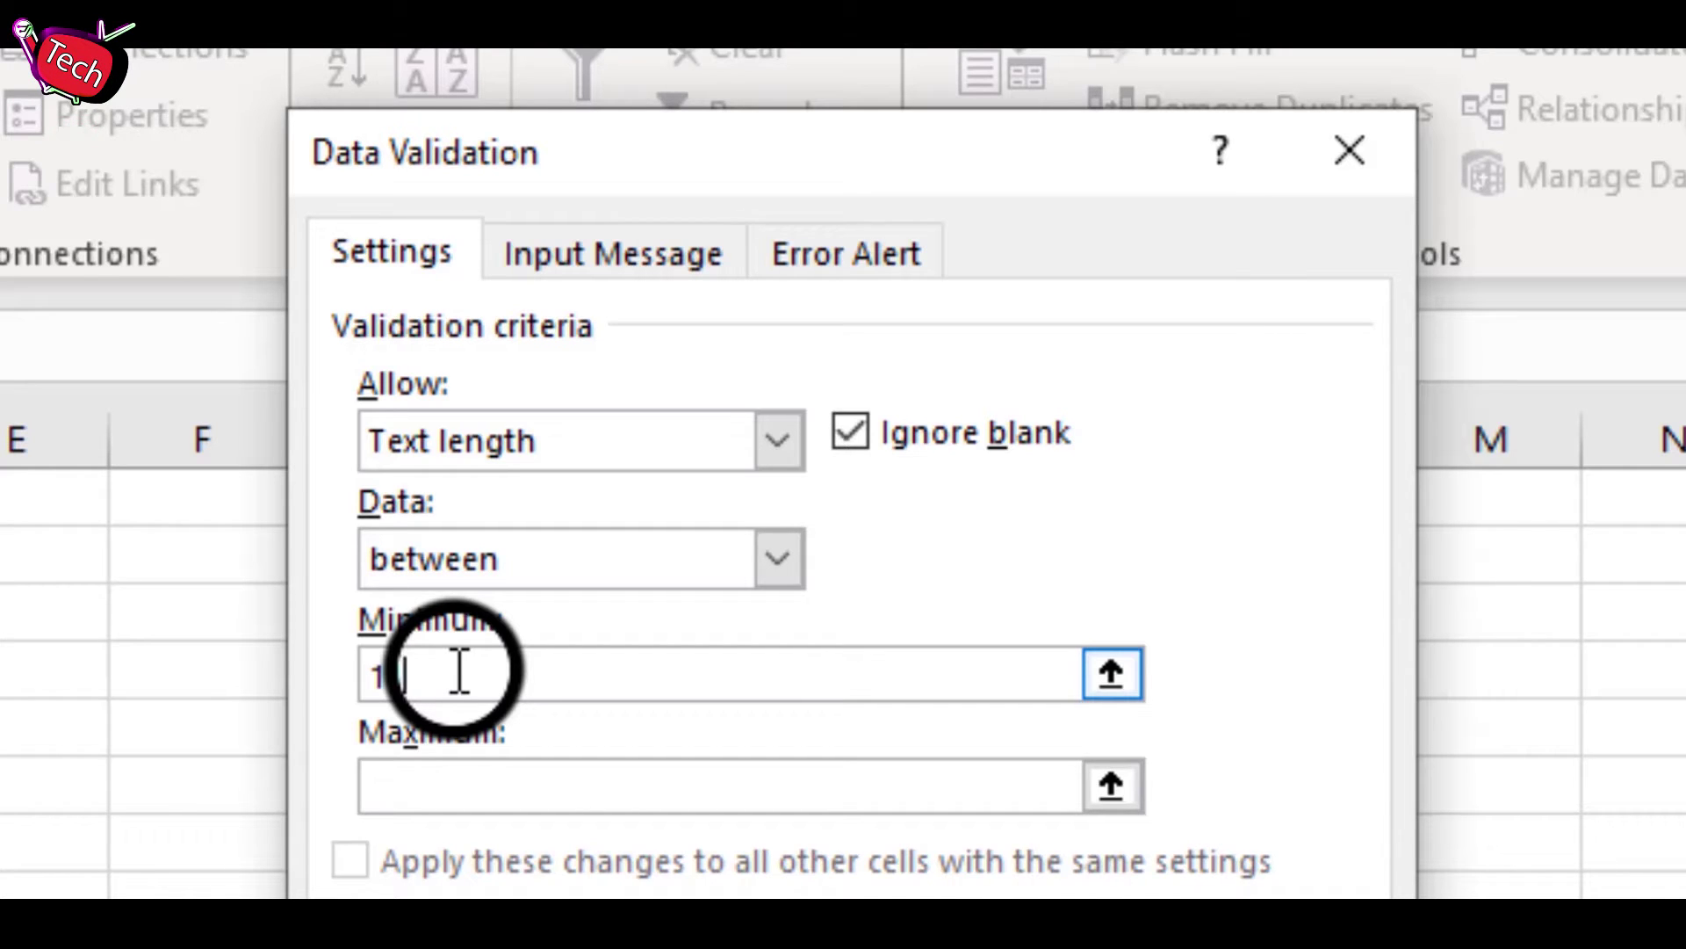
pyautogui.click(567, 792)
pyautogui.write('12')
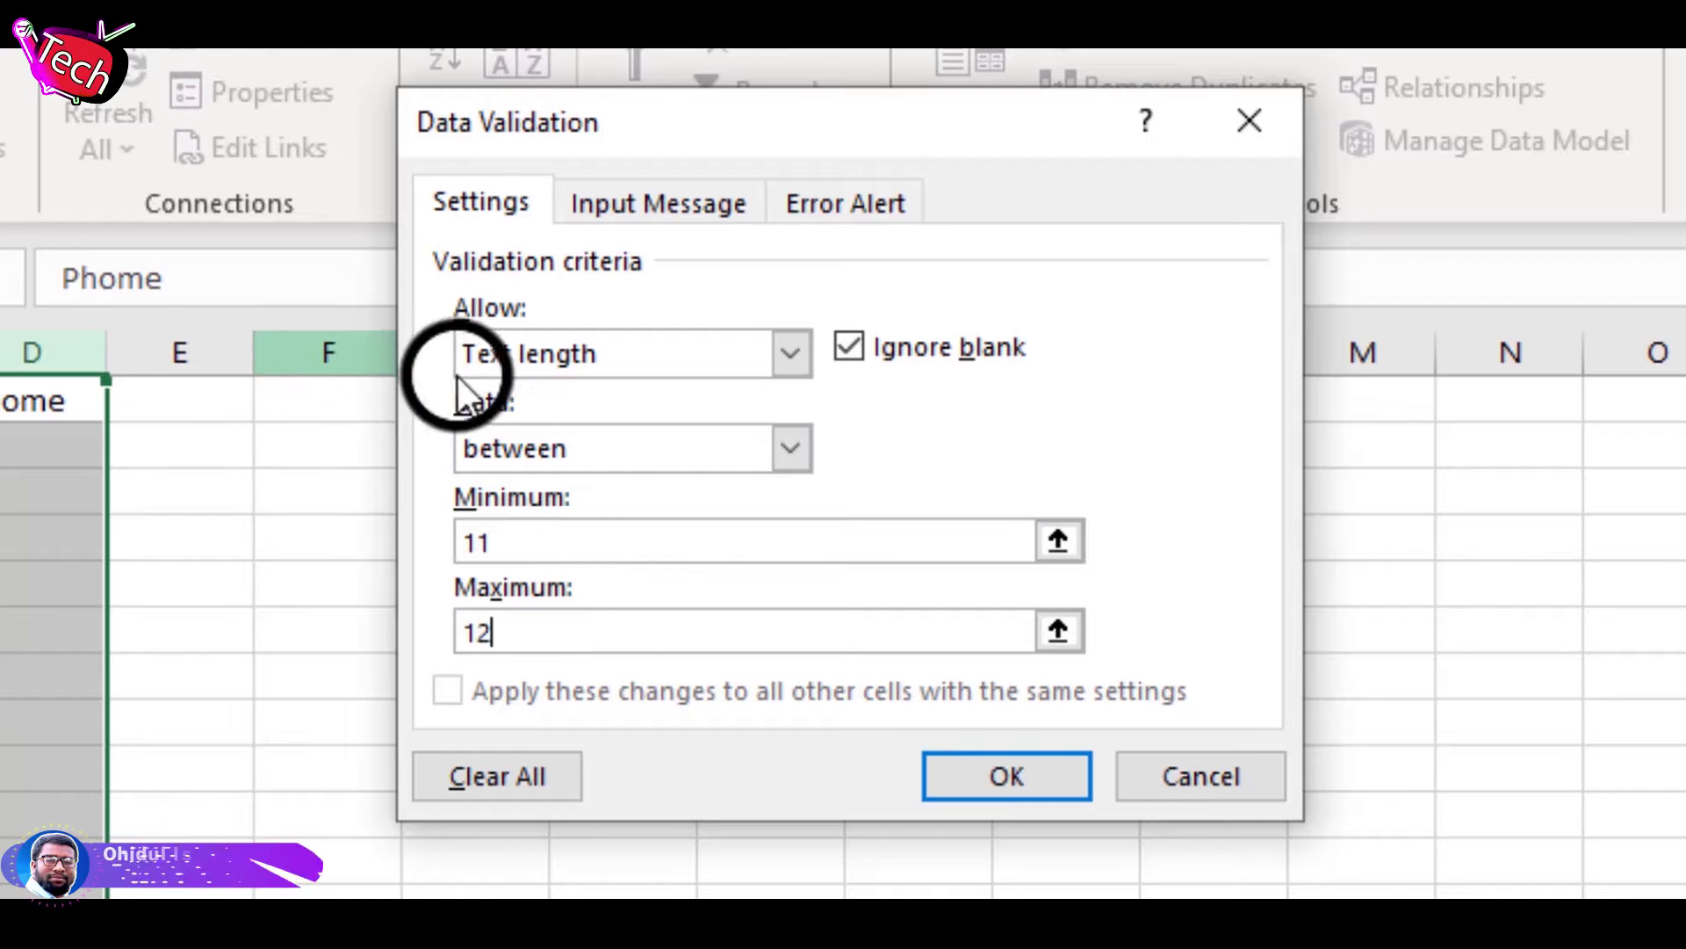
pyautogui.doubleClick(544, 542)
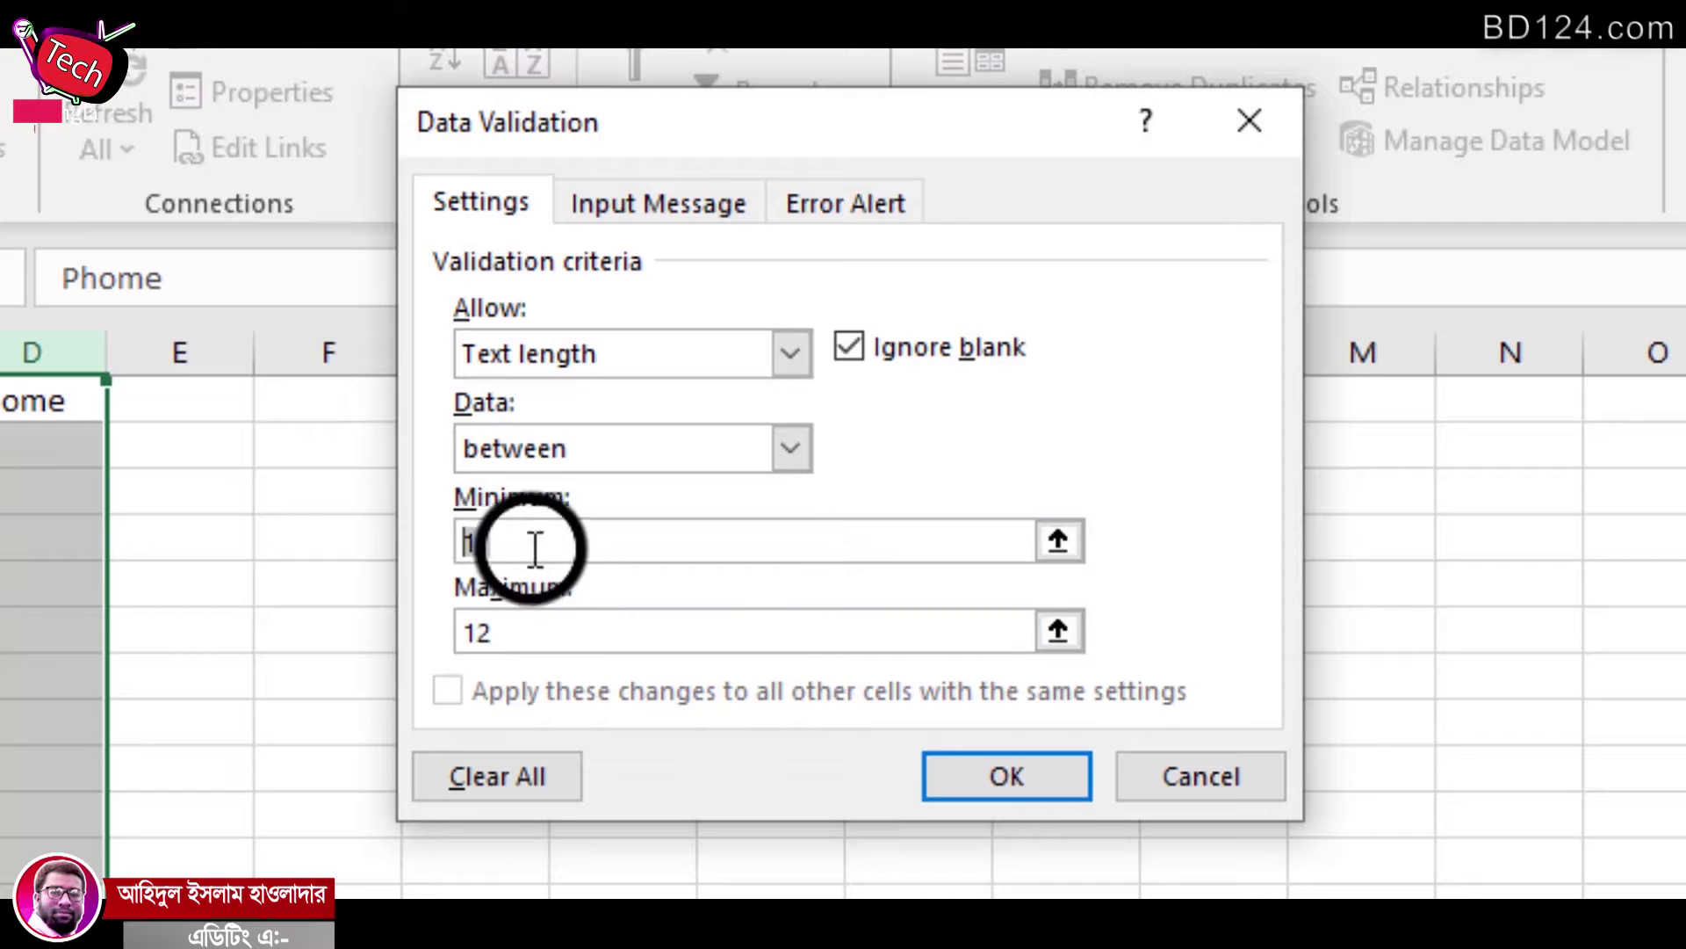
pyautogui.click(985, 777)
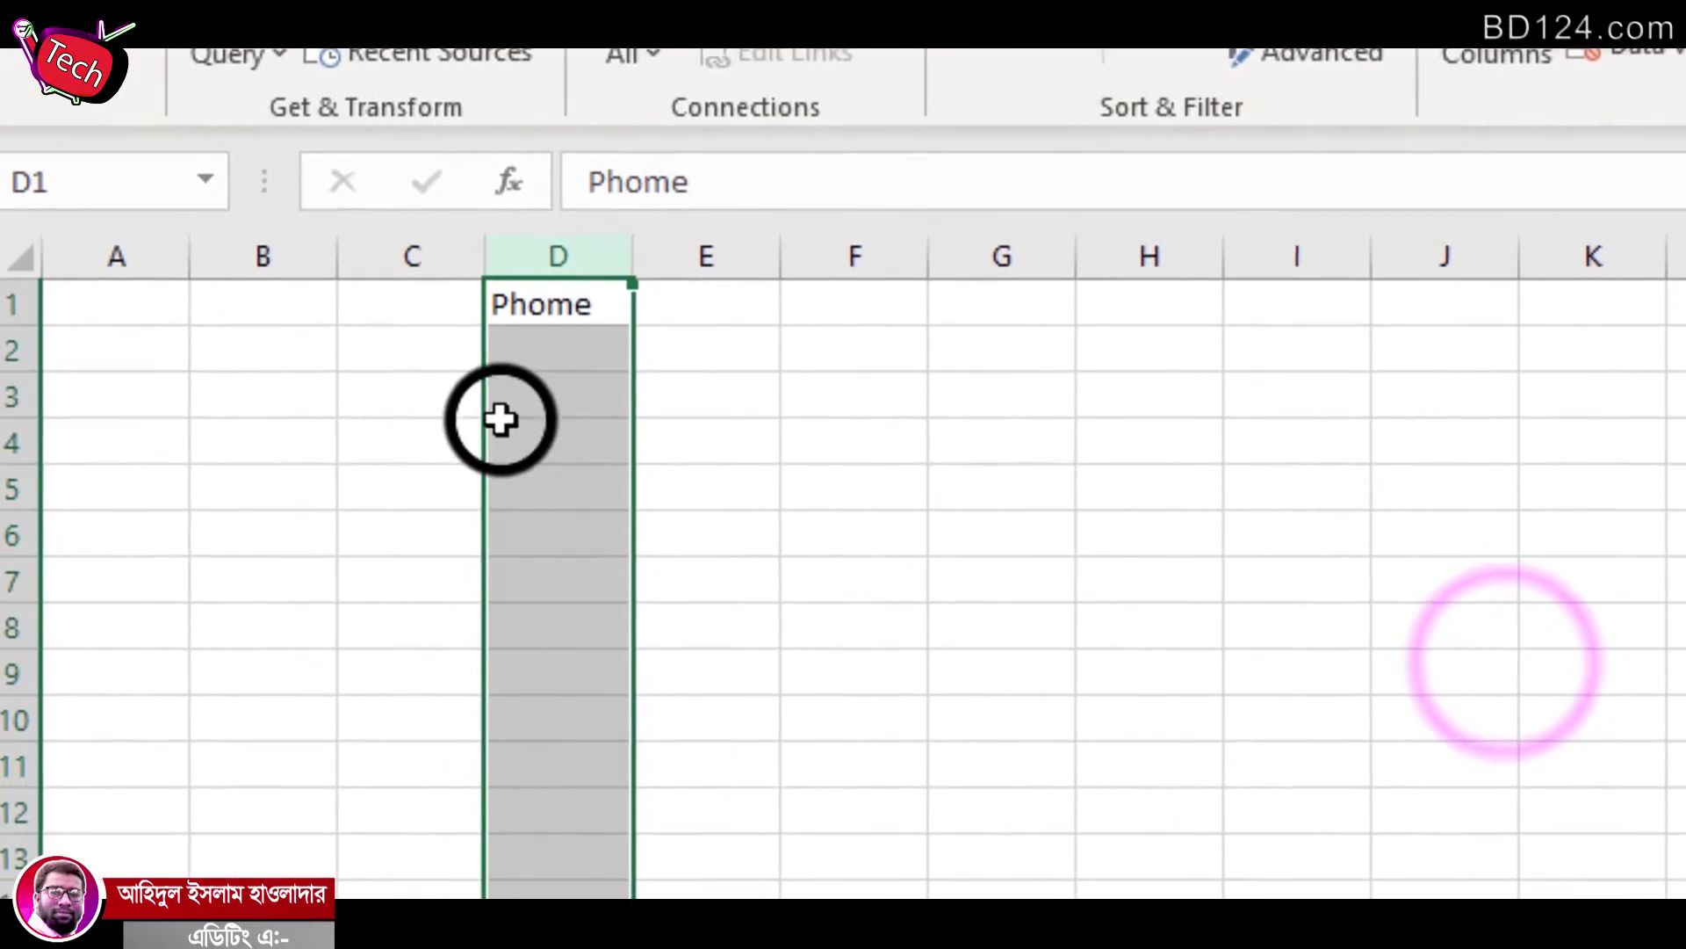
# Center the Phome heading in D1.
pyautogui.click(665, 255)
pyautogui.click(716, 363)
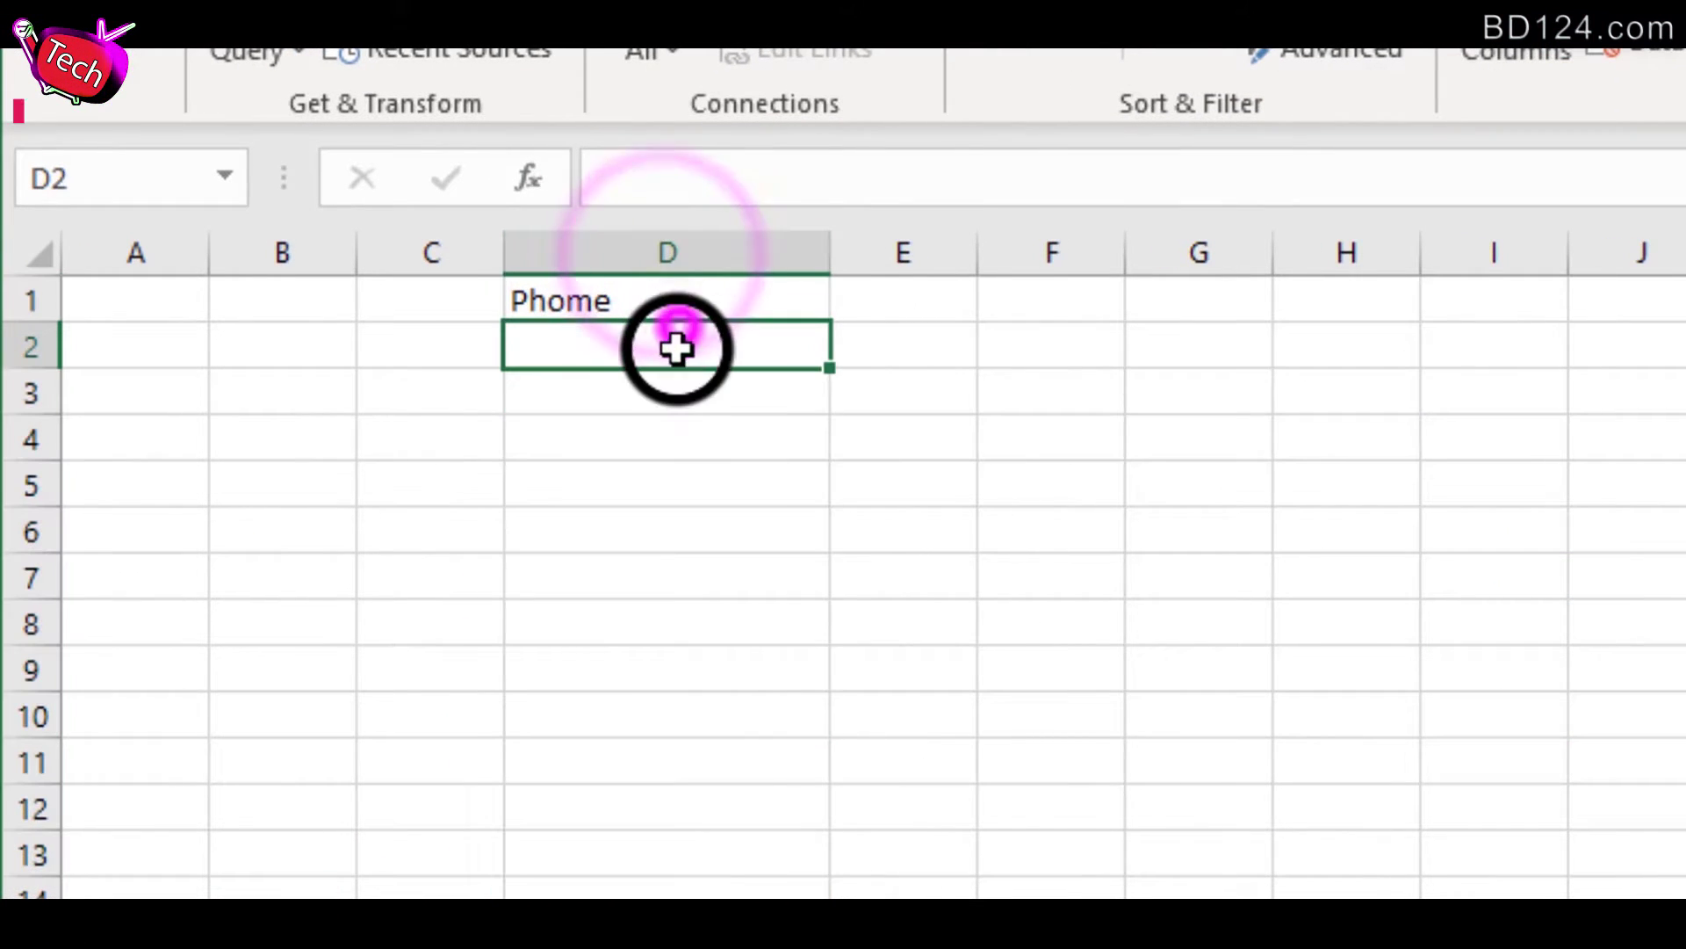
pyautogui.click(614, 310)
pyautogui.hotkey('alt', 'h')
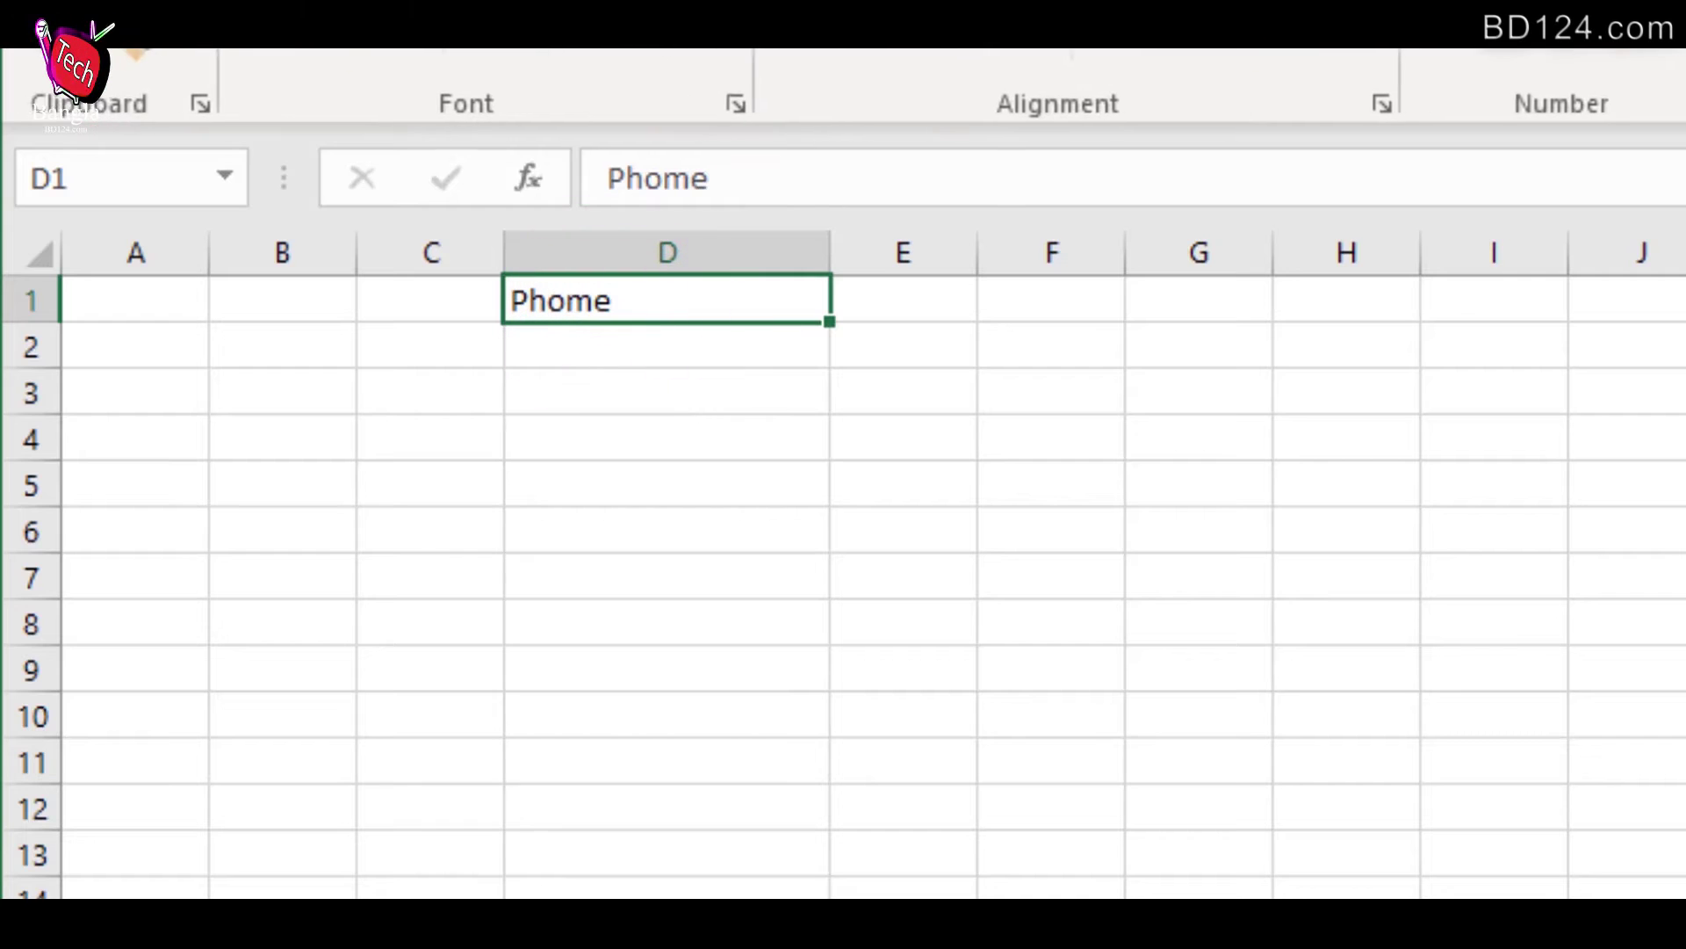
pyautogui.click(855, 66)
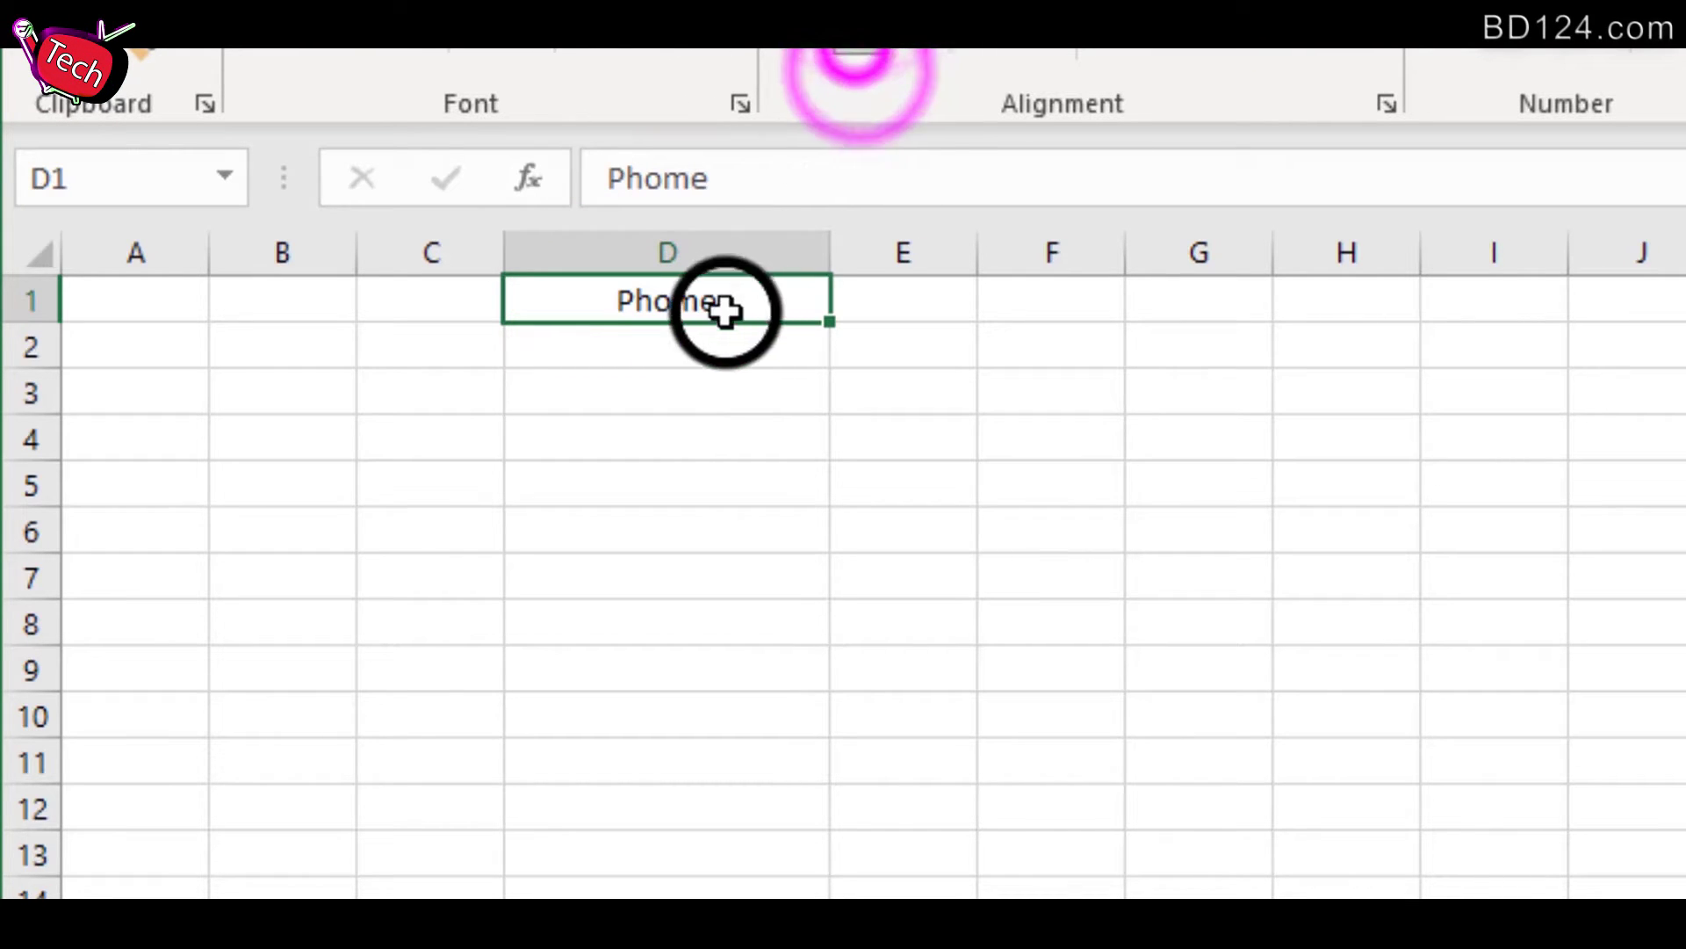
# Enter a phone number in D2, correcting it to 11 digits after validation rejects it.
pyautogui.click(696, 380)
pyautogui.doubleClick(682, 339)
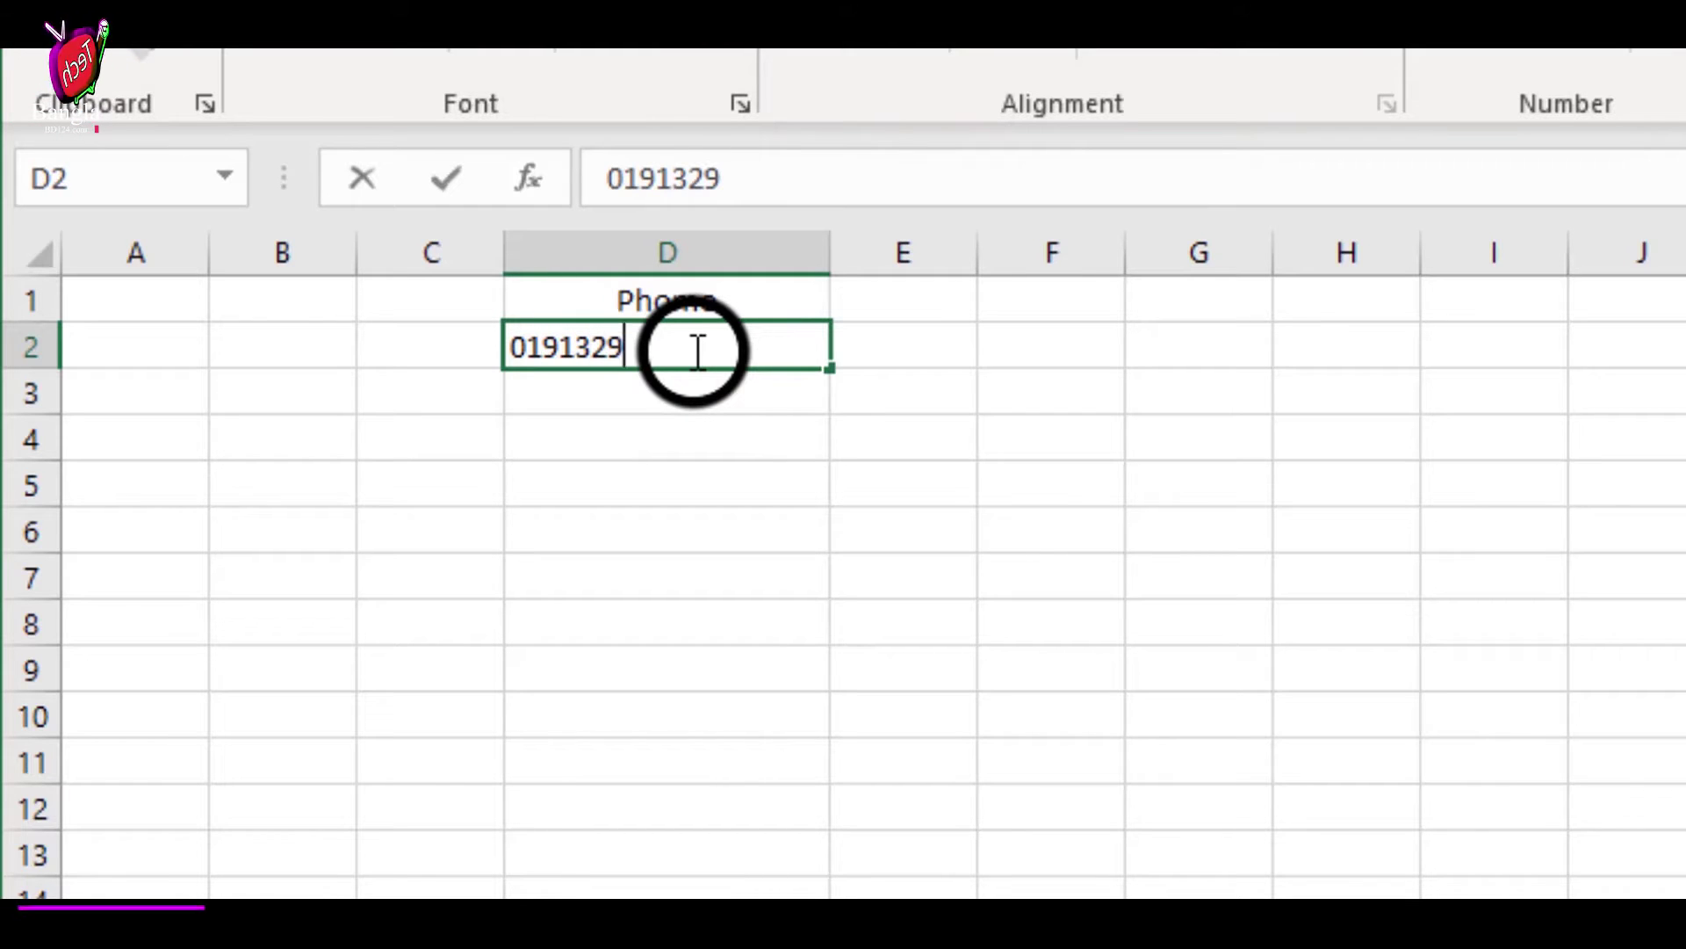
pyautogui.write('7977')
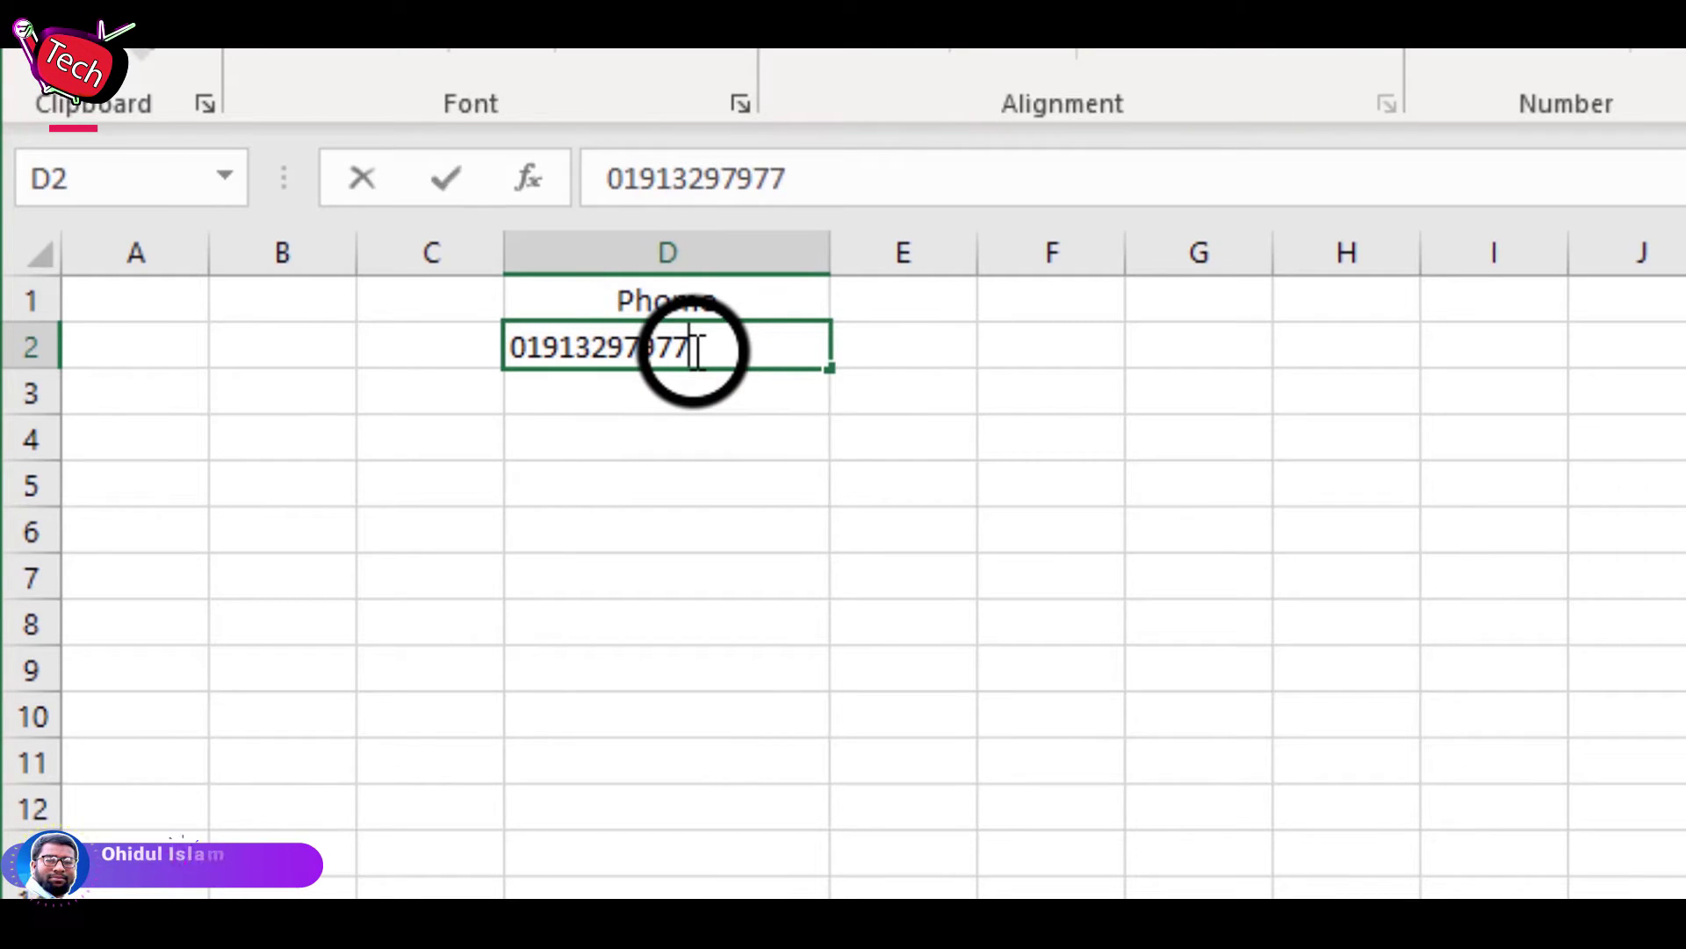
pyautogui.press('Return')
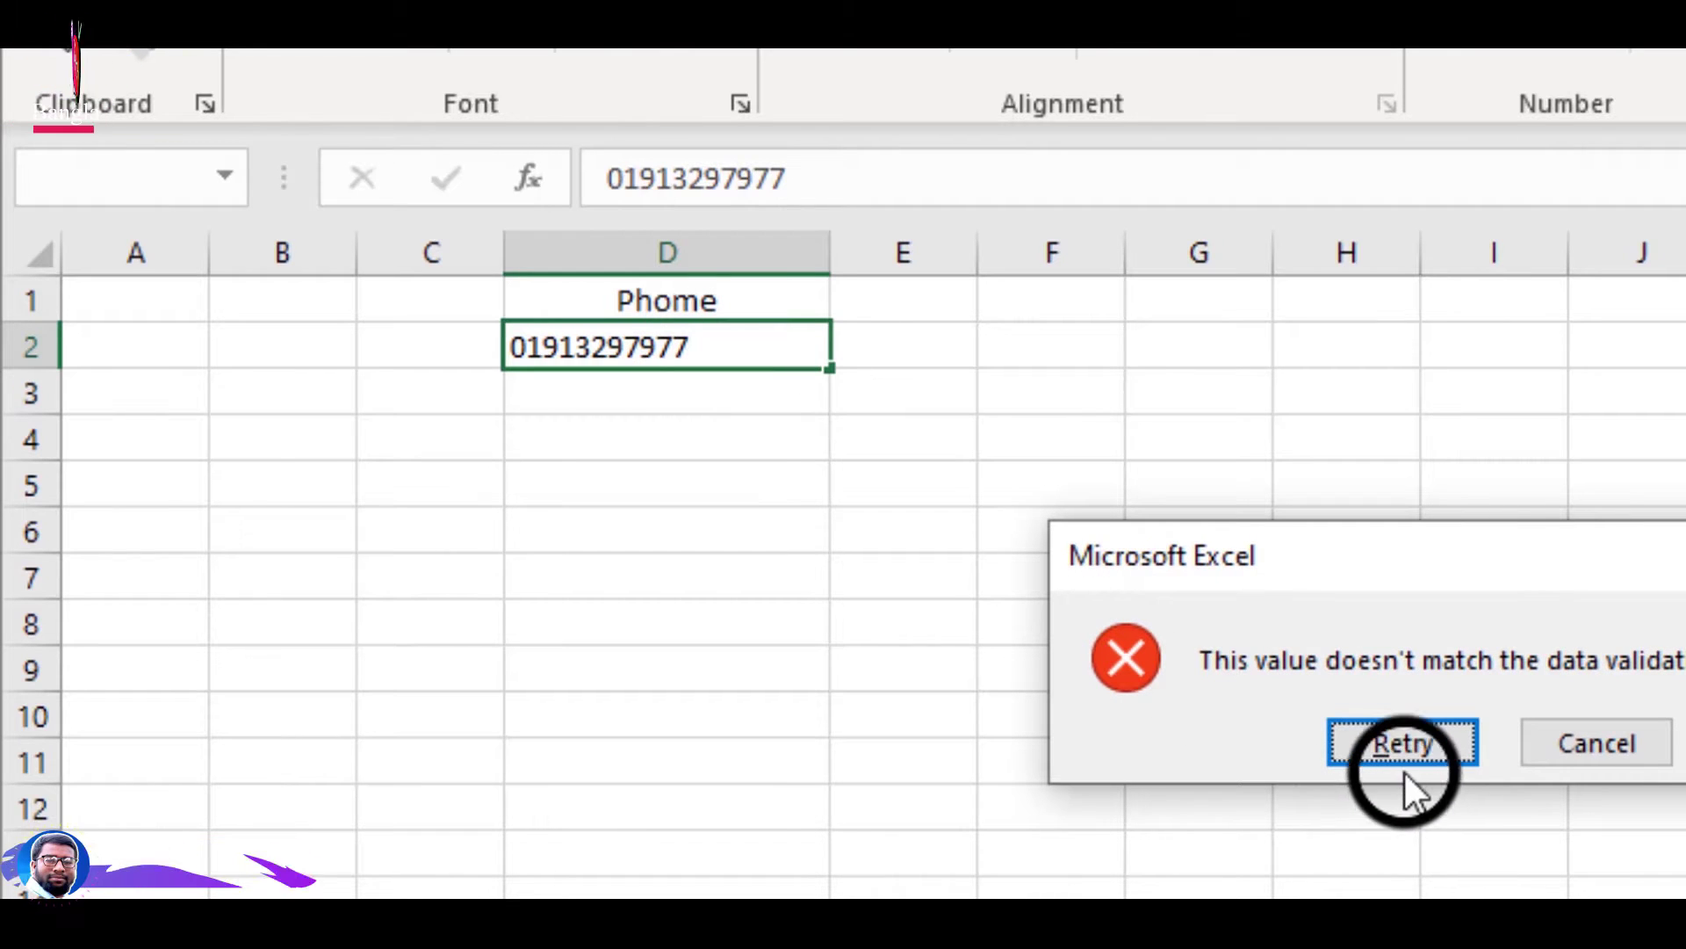
pyautogui.click(1463, 742)
pyautogui.moveTo(734, 346); pyautogui.dragTo(422, 331)
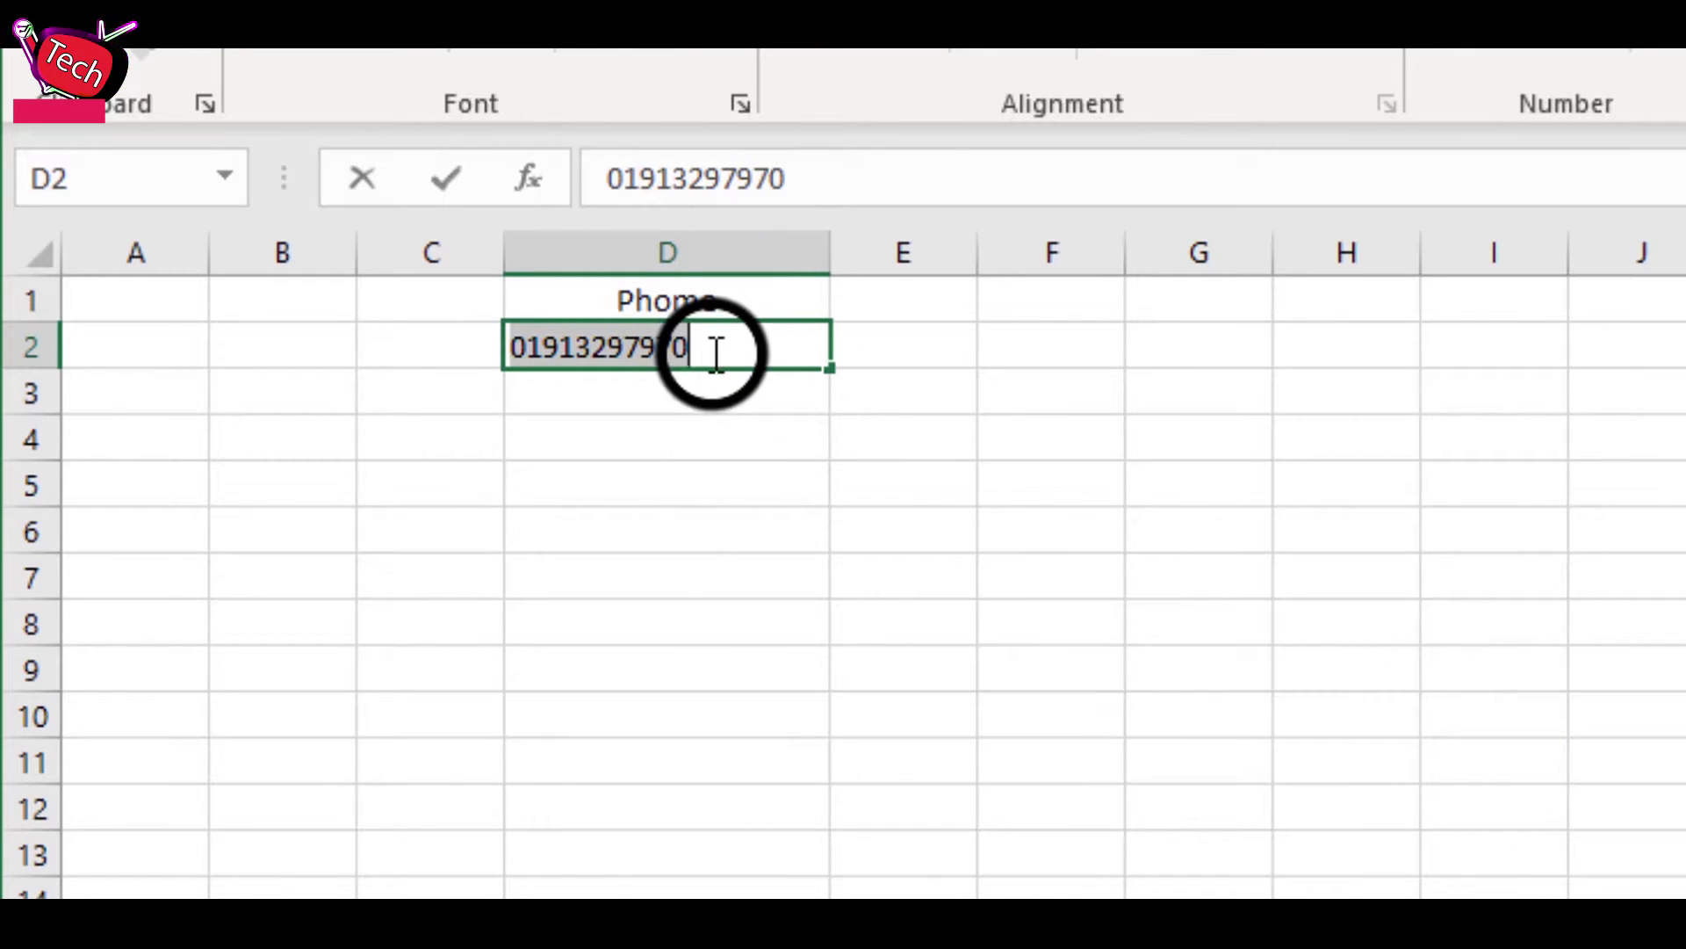
pyautogui.click(716, 351)
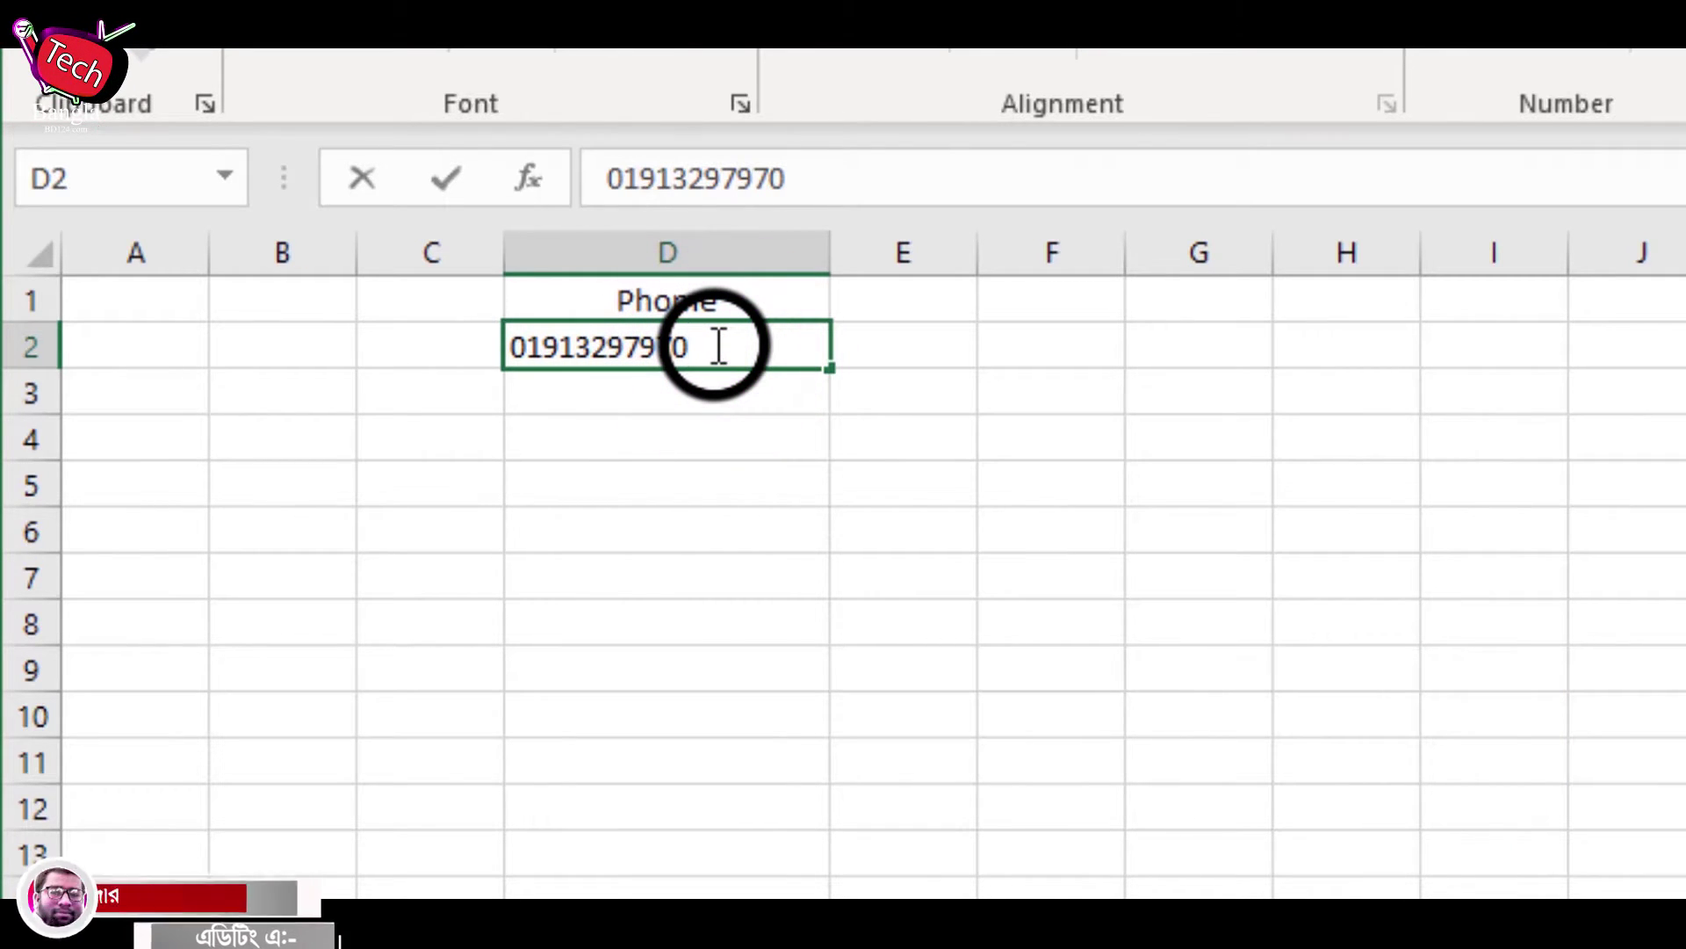
pyautogui.write('0')
pyautogui.press('Return')
pyautogui.click(715, 347)
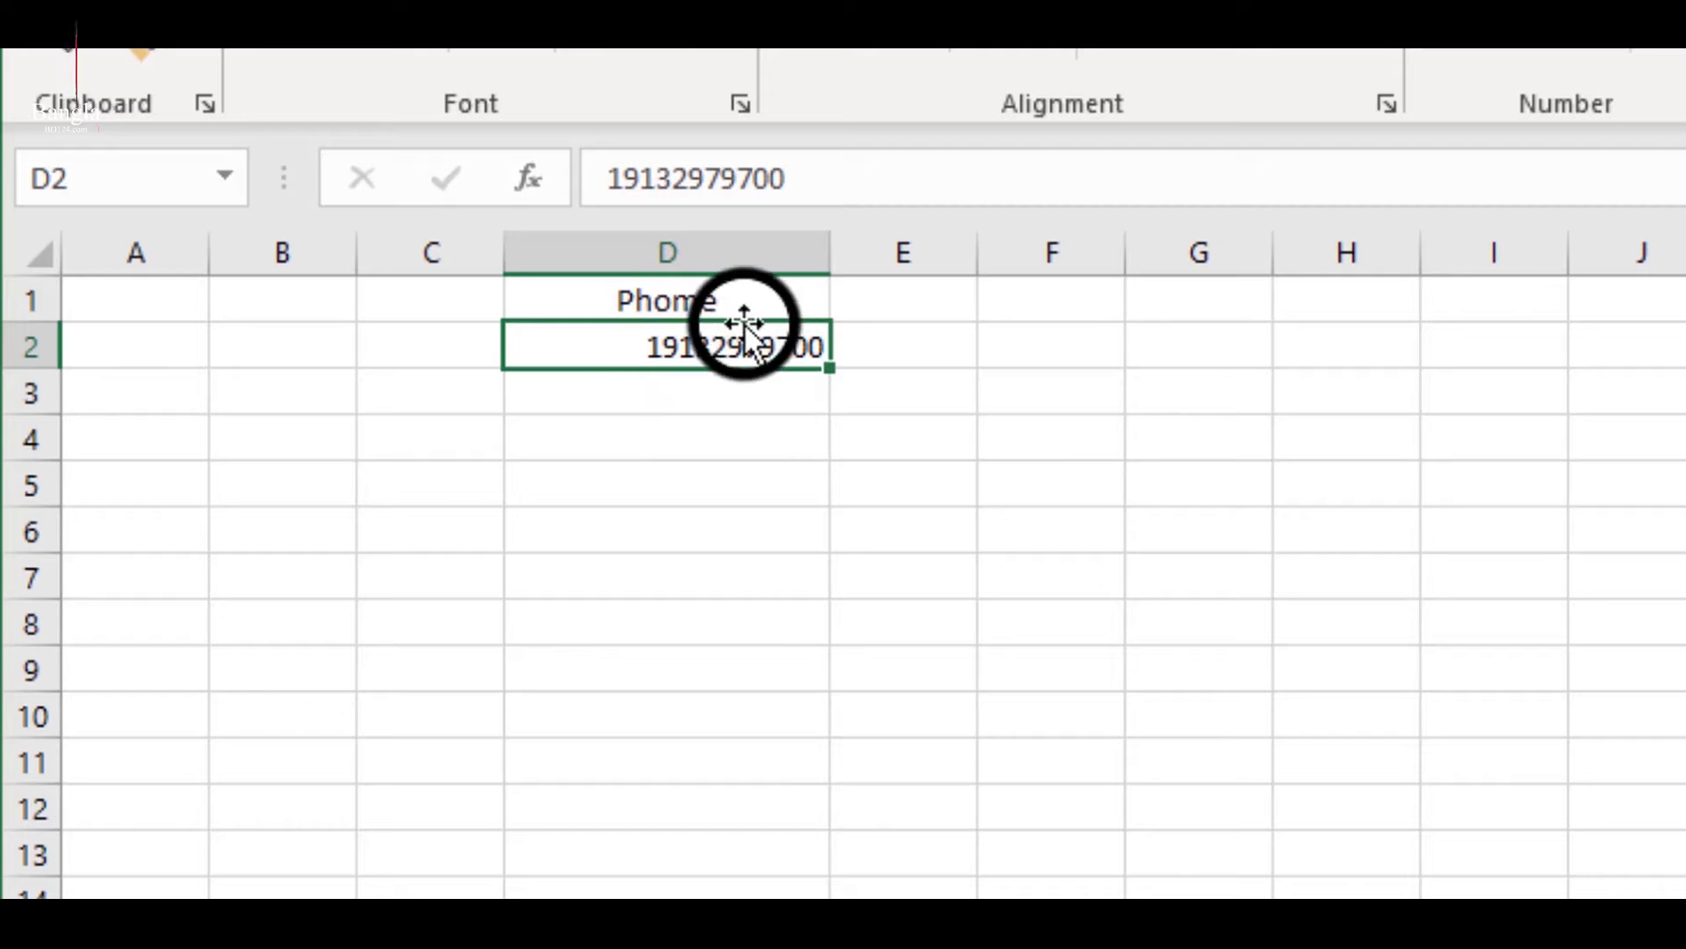
pyautogui.click(681, 254)
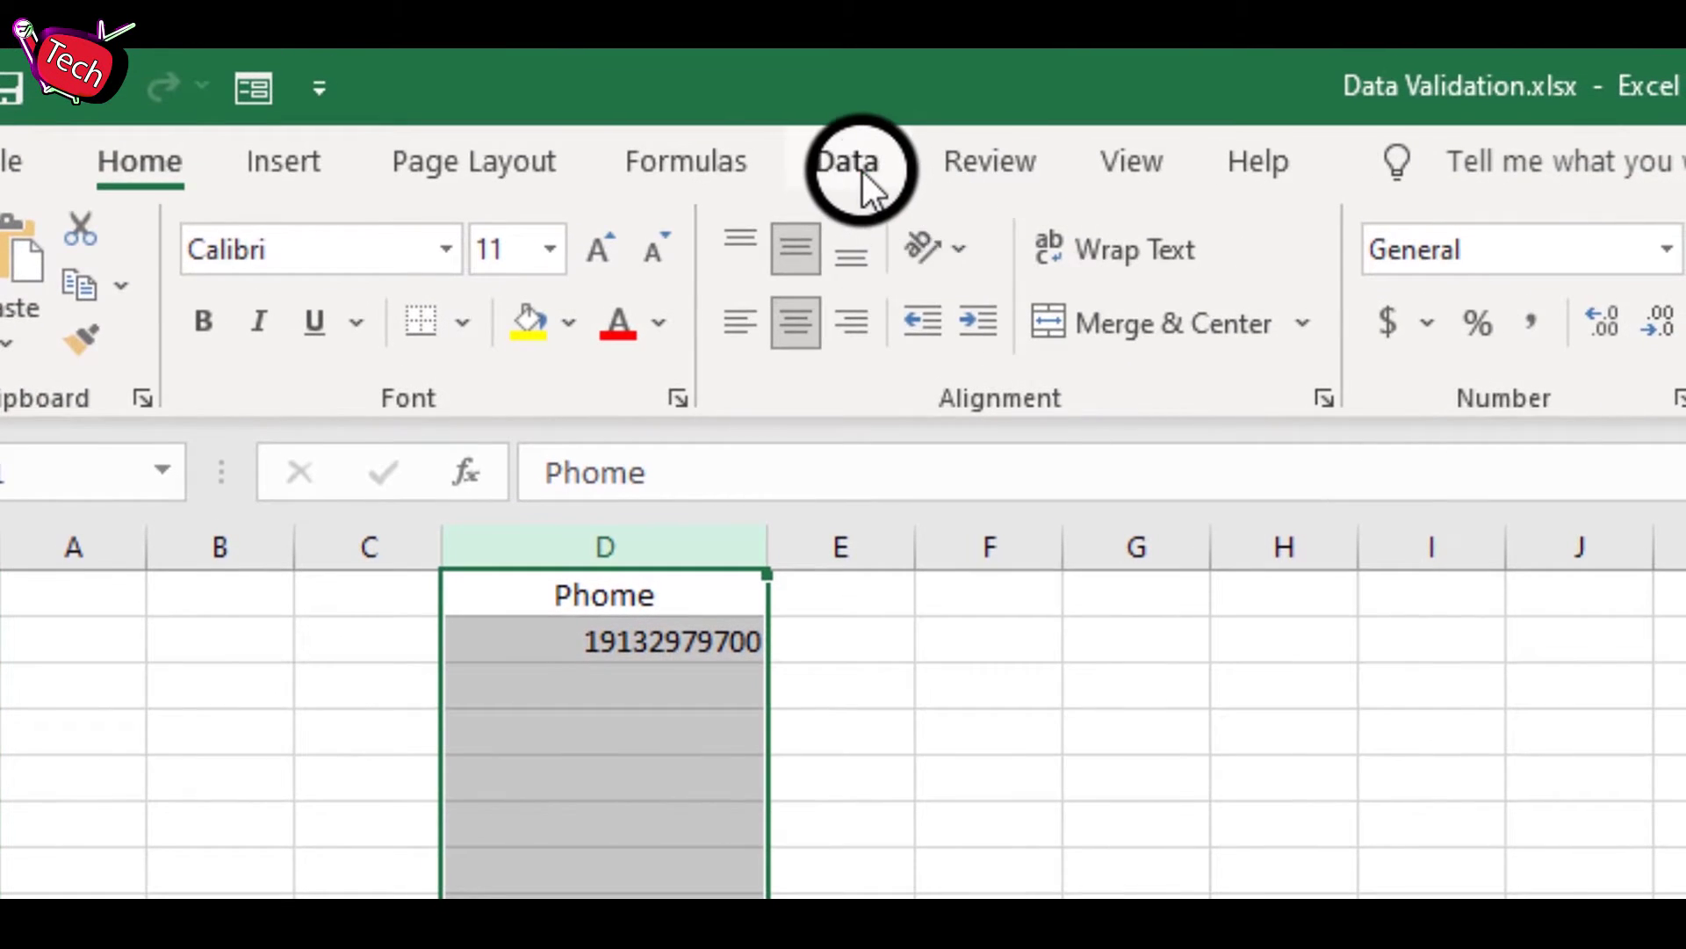
# Change column D's length limits to 10–11 characters and retype the zero-led number in D2.
pyautogui.click(863, 171)
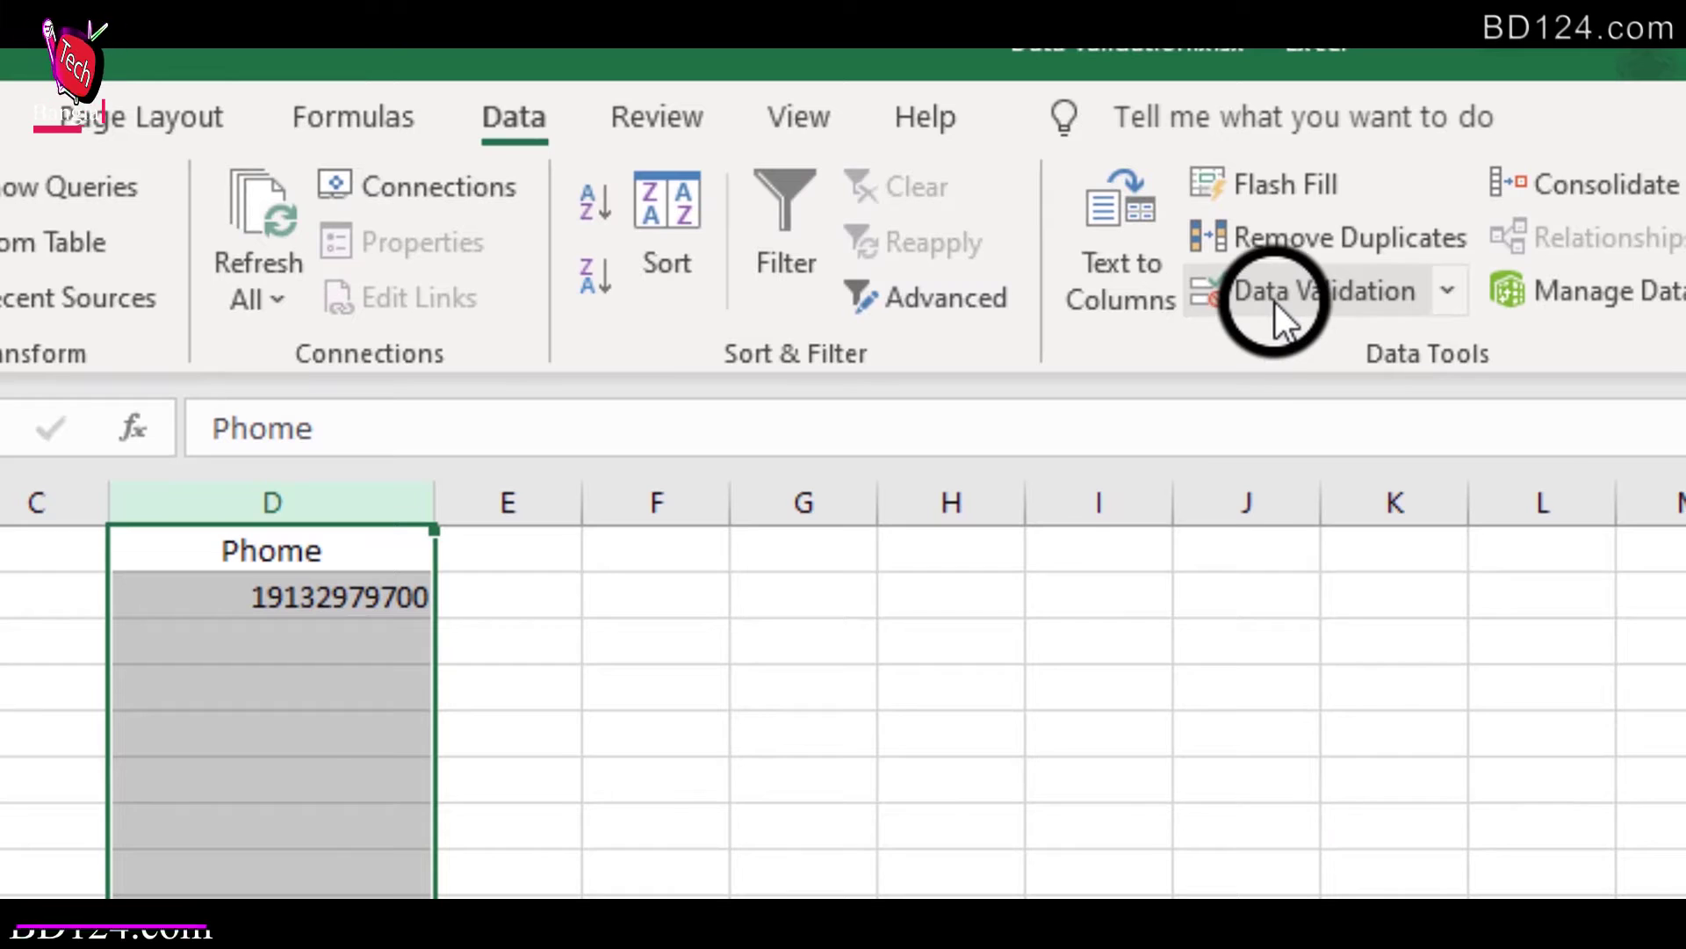
pyautogui.click(1274, 302)
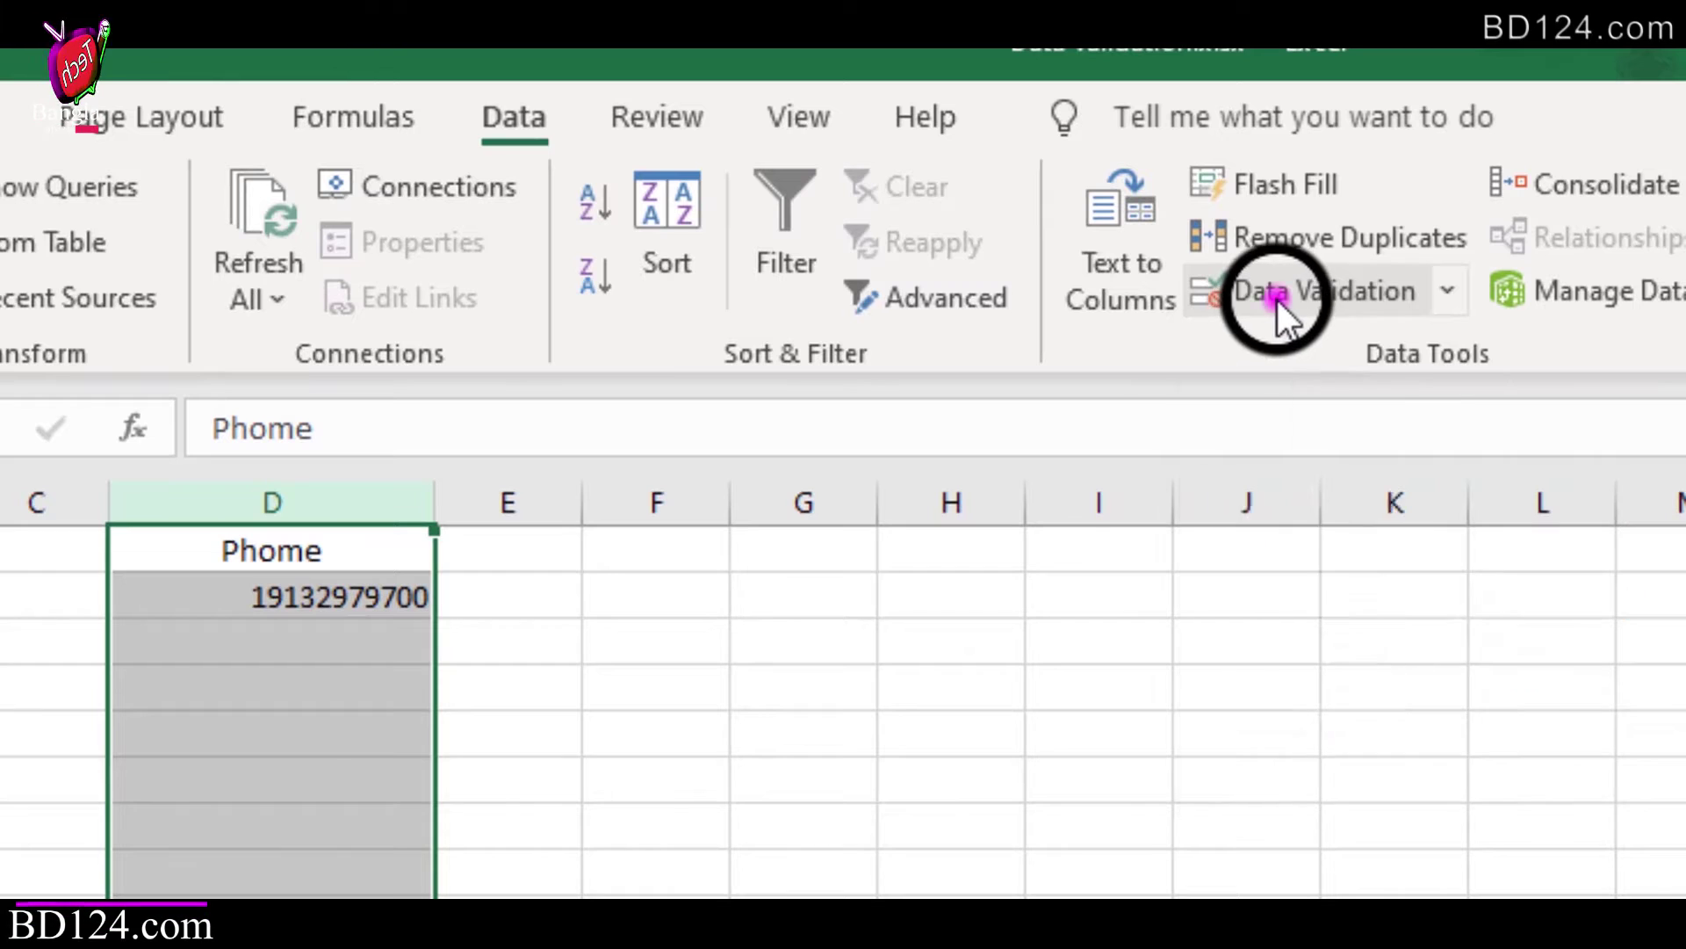
pyautogui.moveTo(658, 692); pyautogui.dragTo(566, 690)
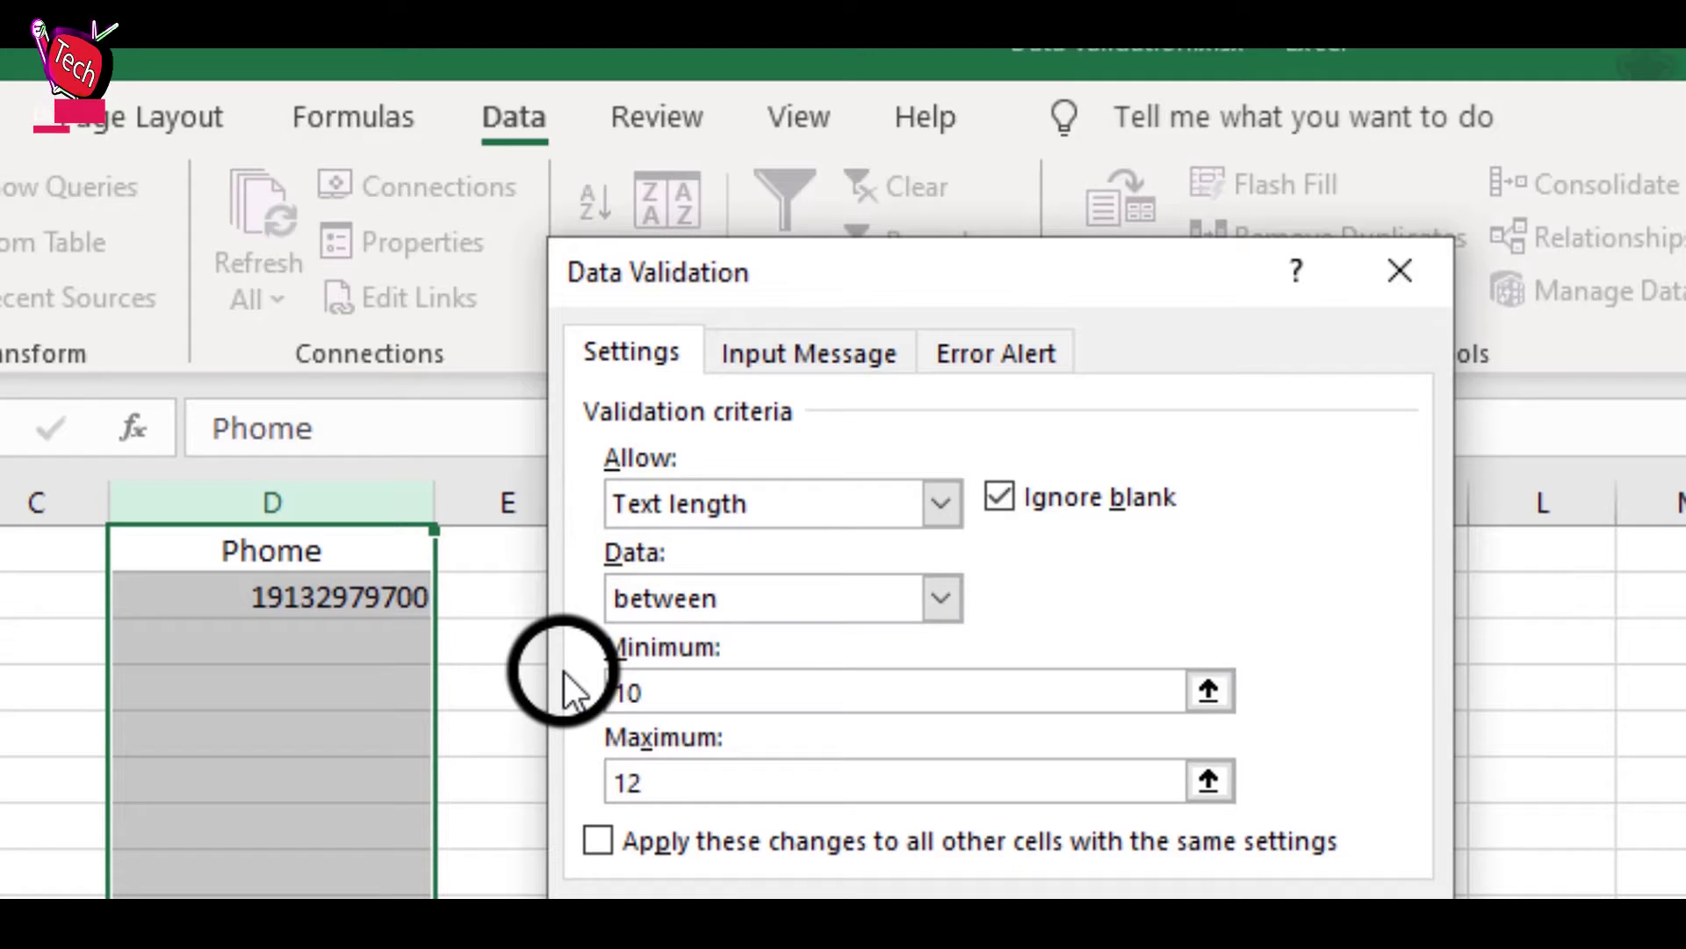
pyautogui.moveTo(670, 782); pyautogui.dragTo(564, 770)
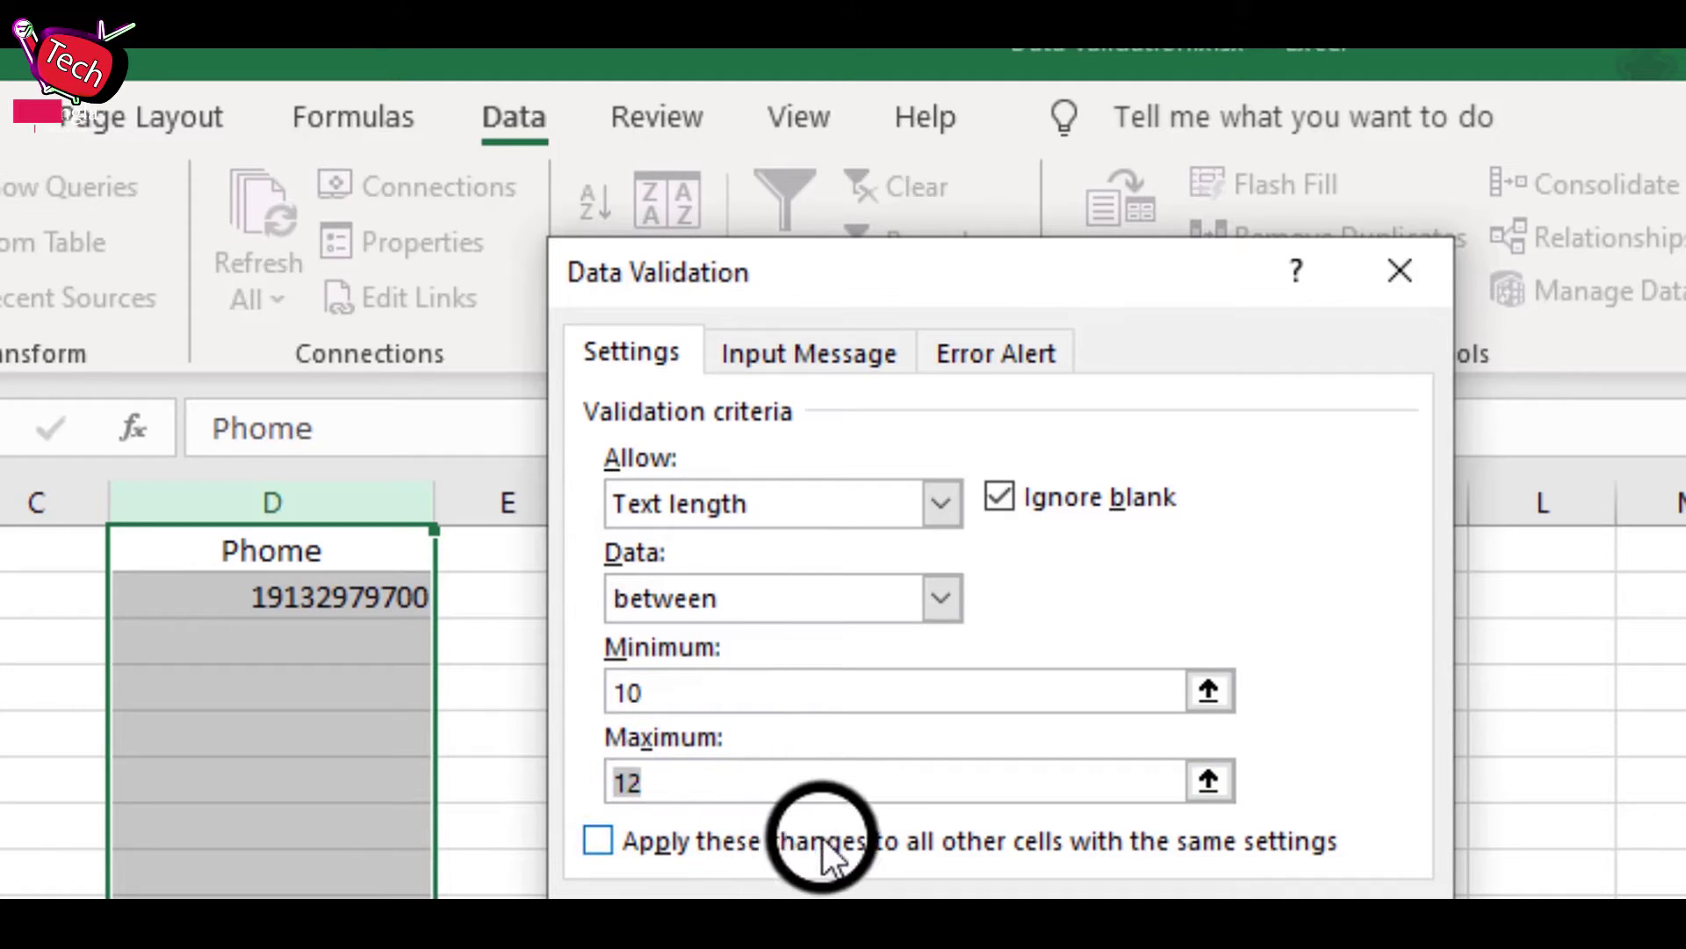
pyautogui.write('1')
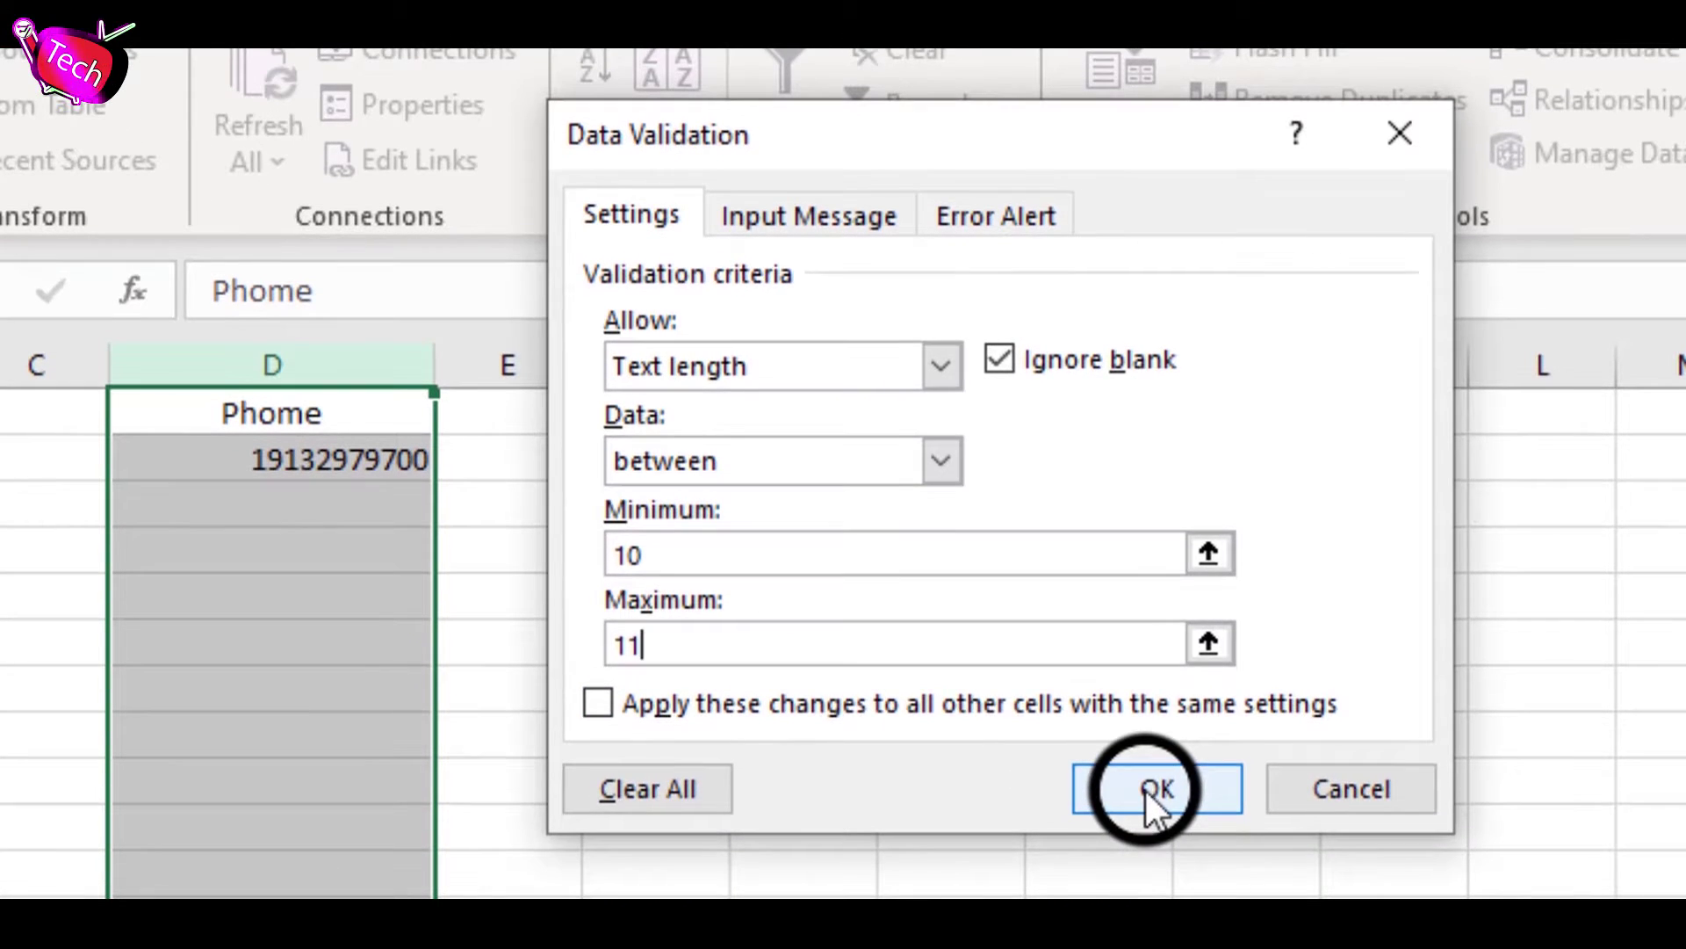
pyautogui.click(1147, 789)
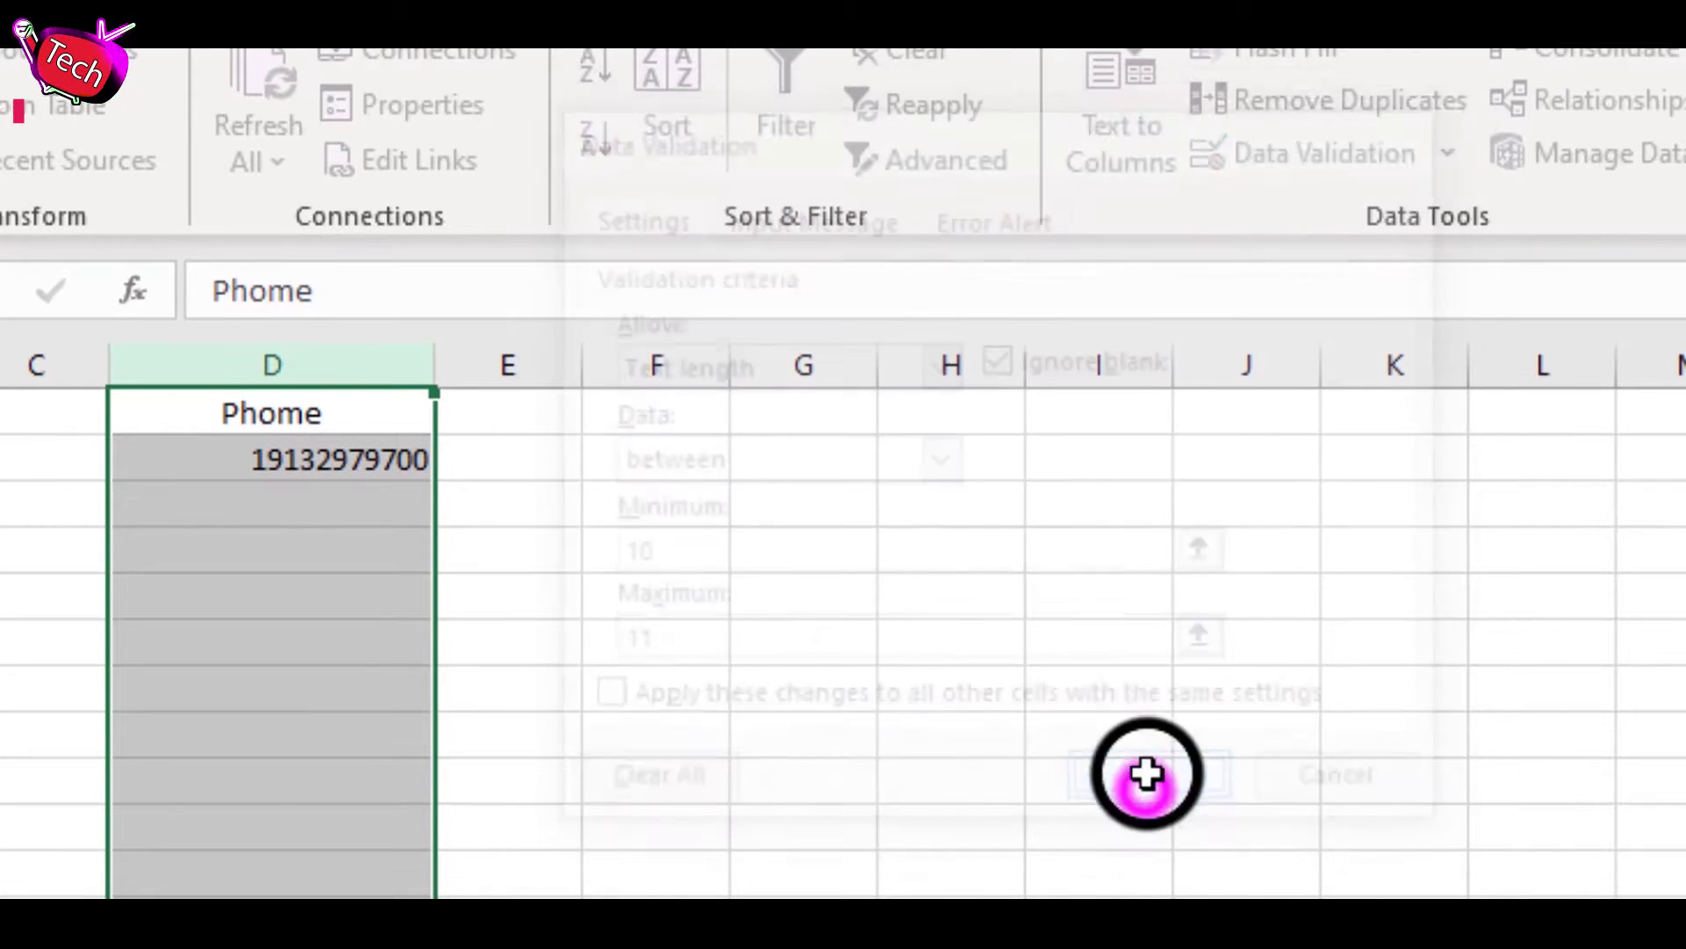
pyautogui.click(282, 458)
pyautogui.write('01')
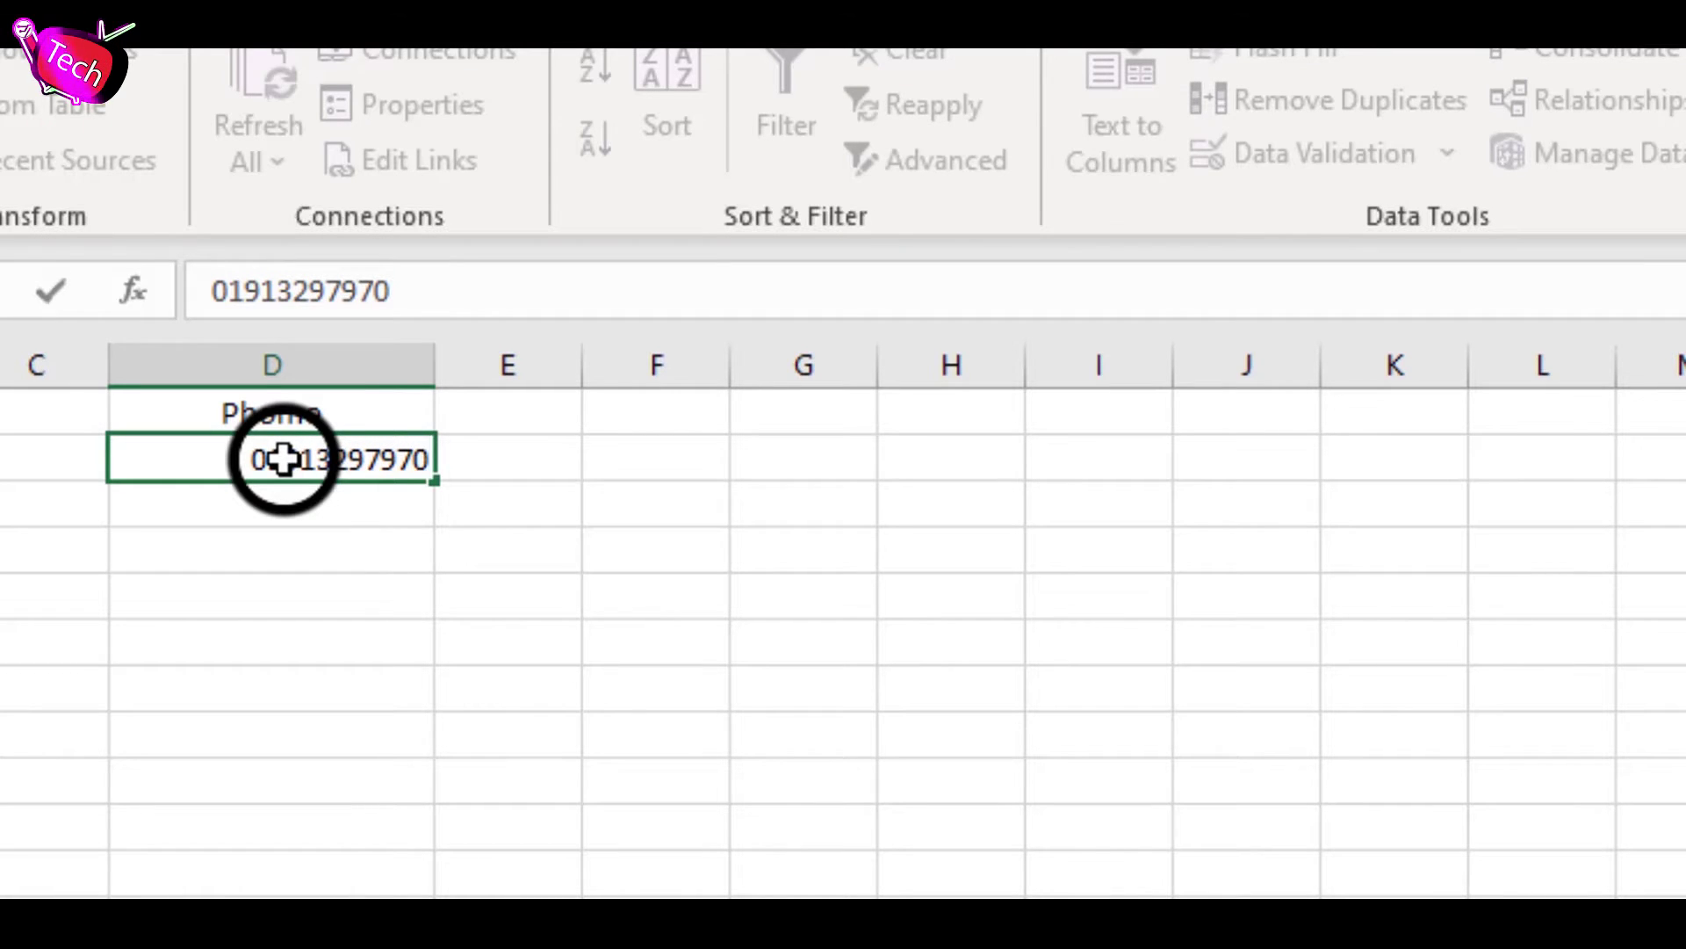
# Commit the 10-digit number in D2, then test a 9-digit version and cancel the rejection.
pyautogui.press('Return')
pyautogui.click(282, 458)
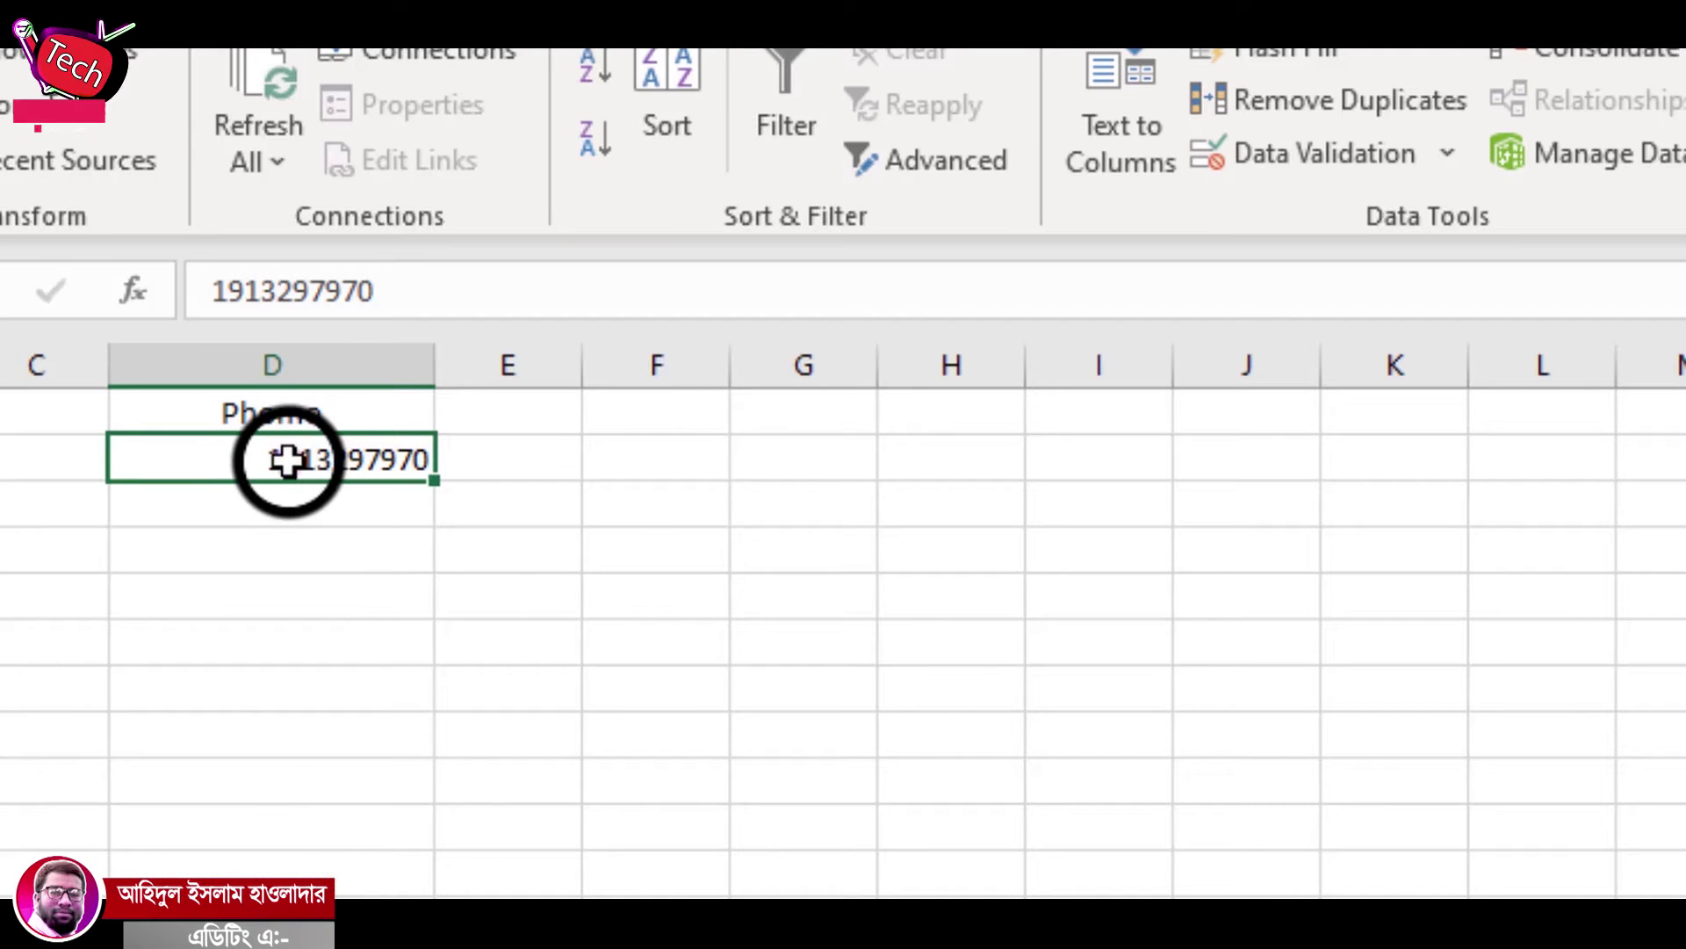
pyautogui.doubleClick(290, 460)
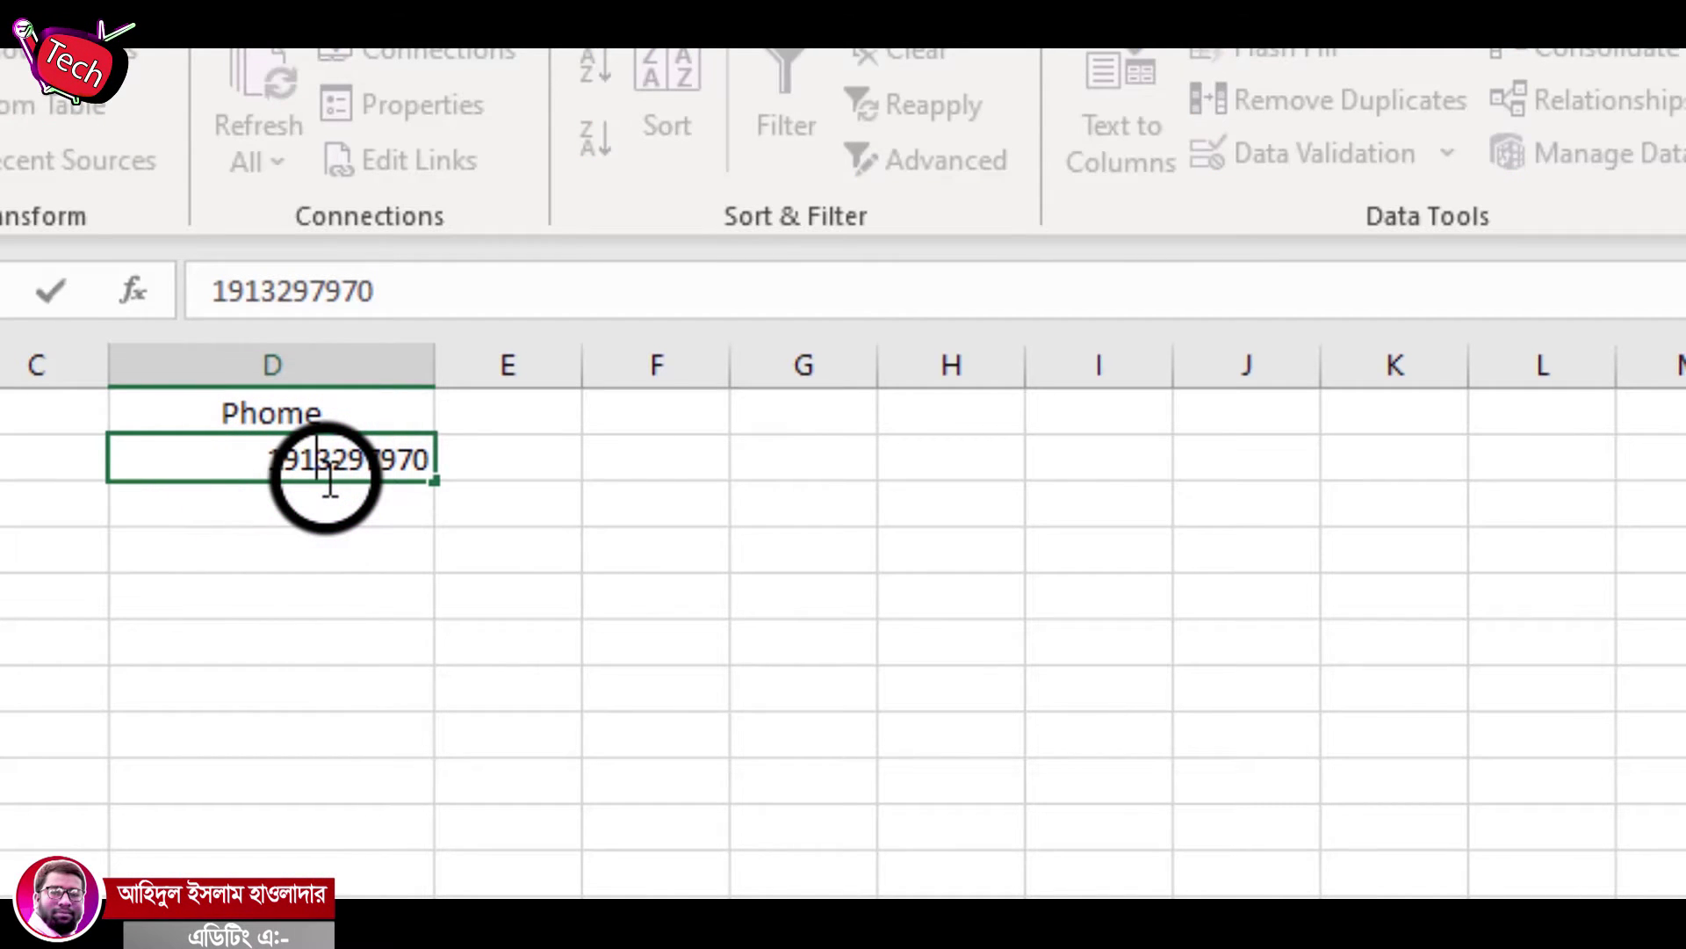
pyautogui.press('BackSpace')
pyautogui.press('Return')
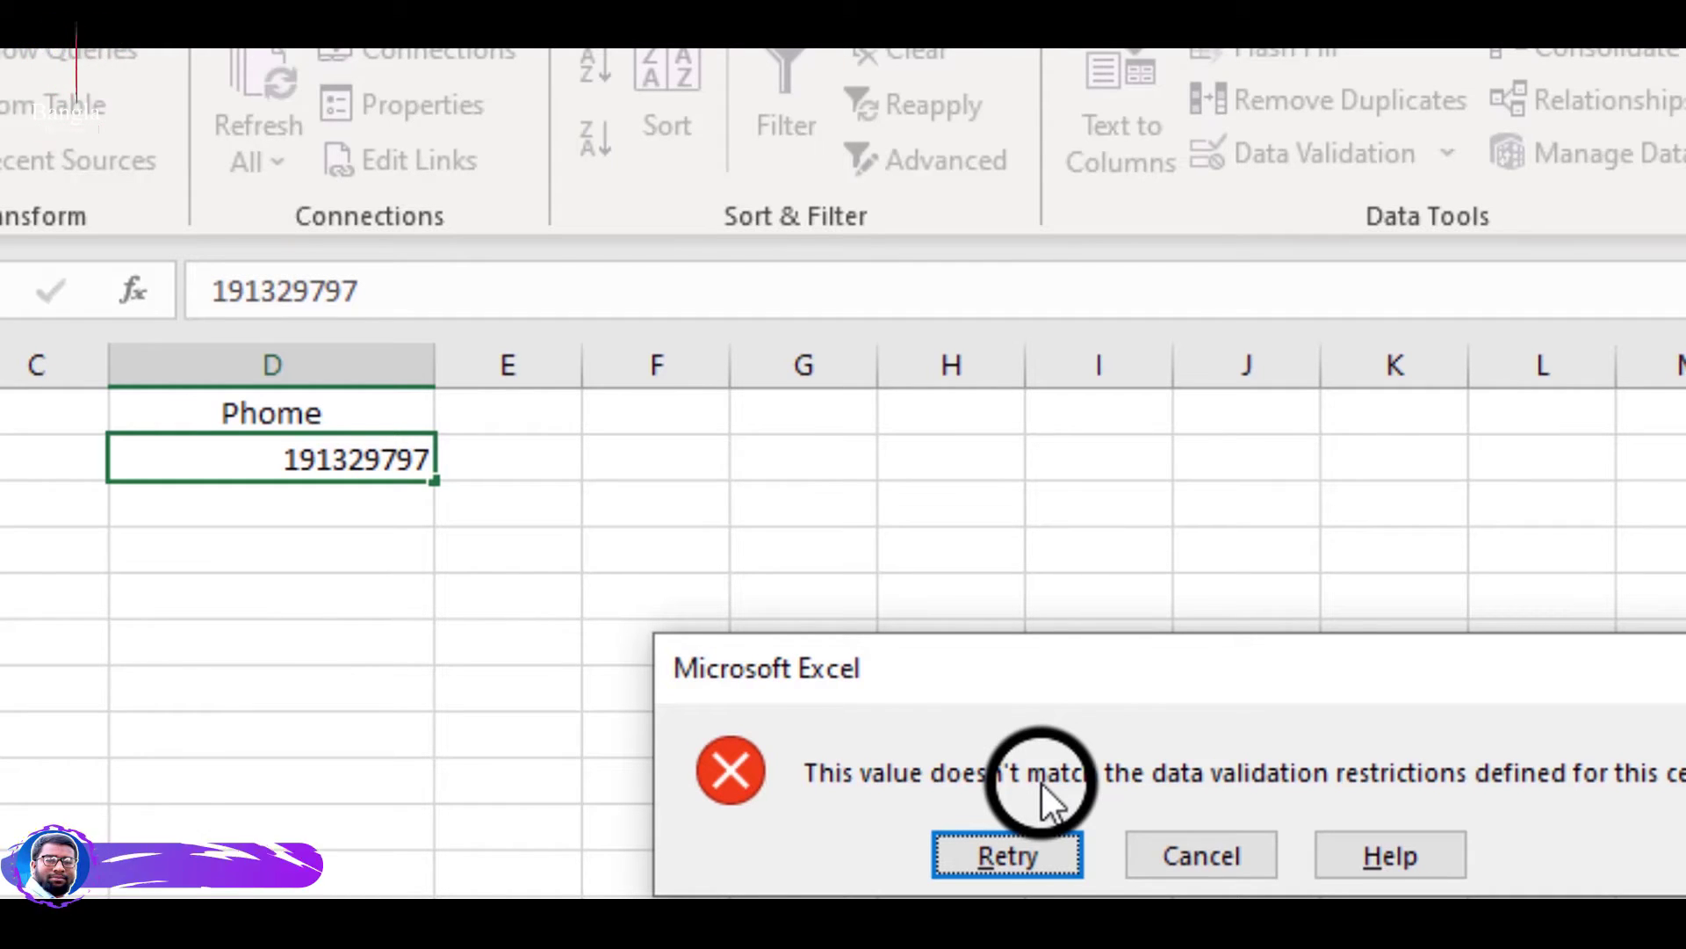
pyautogui.moveTo(925, 689); pyautogui.dragTo(533, 618)
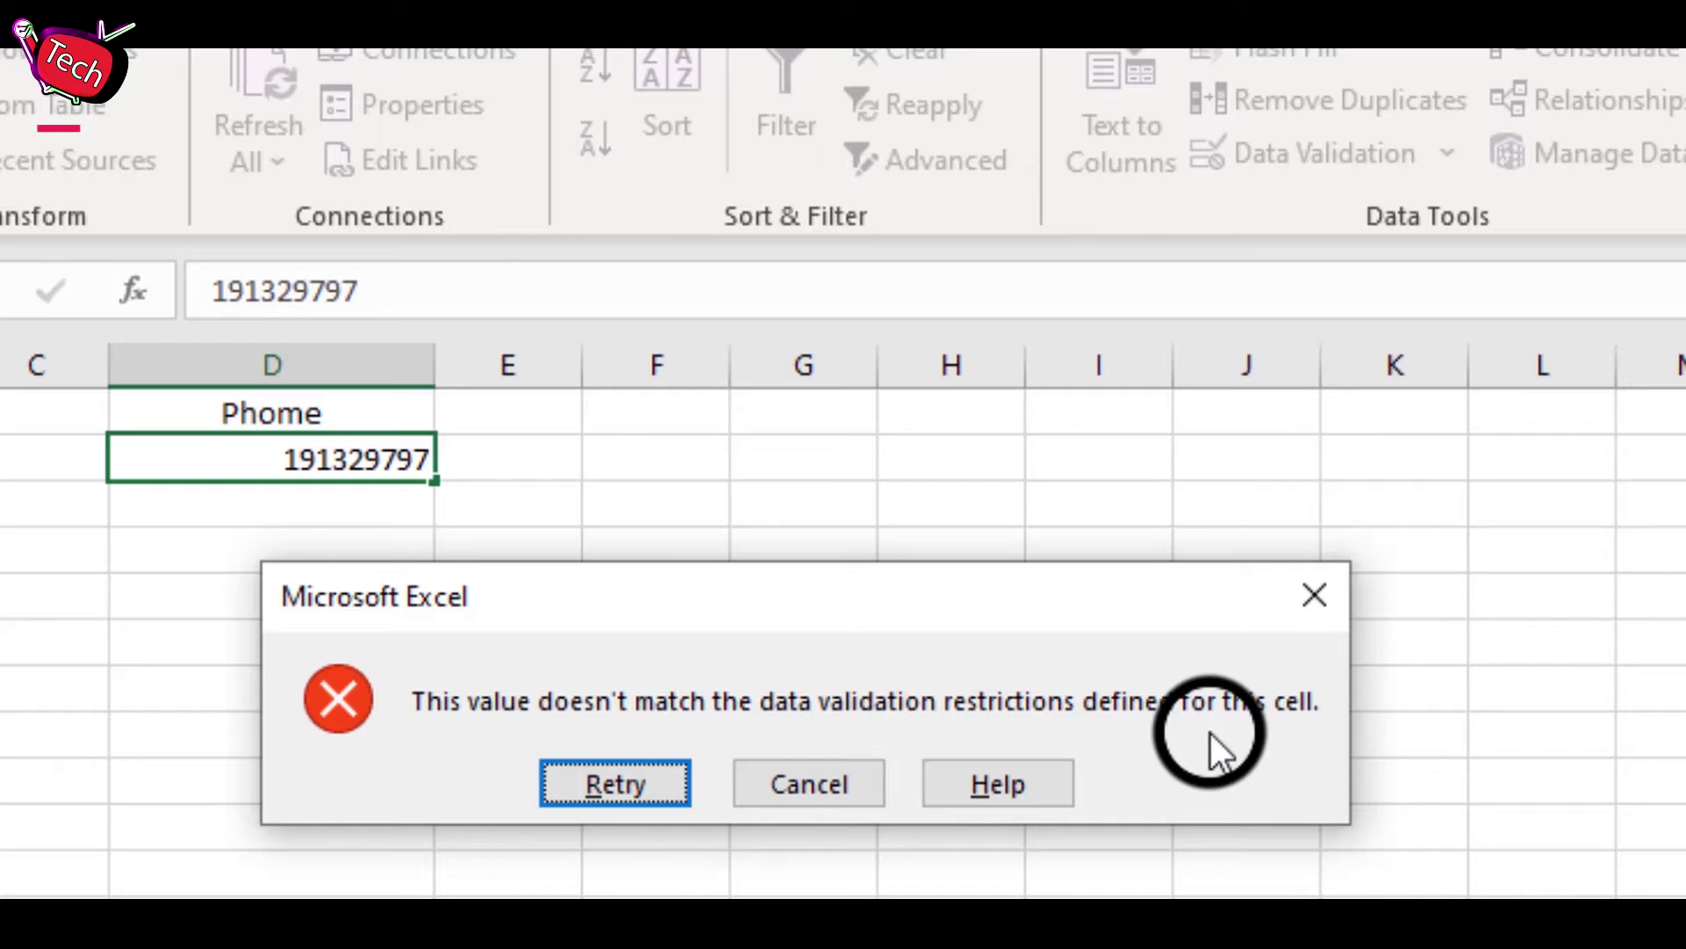
pyautogui.click(810, 784)
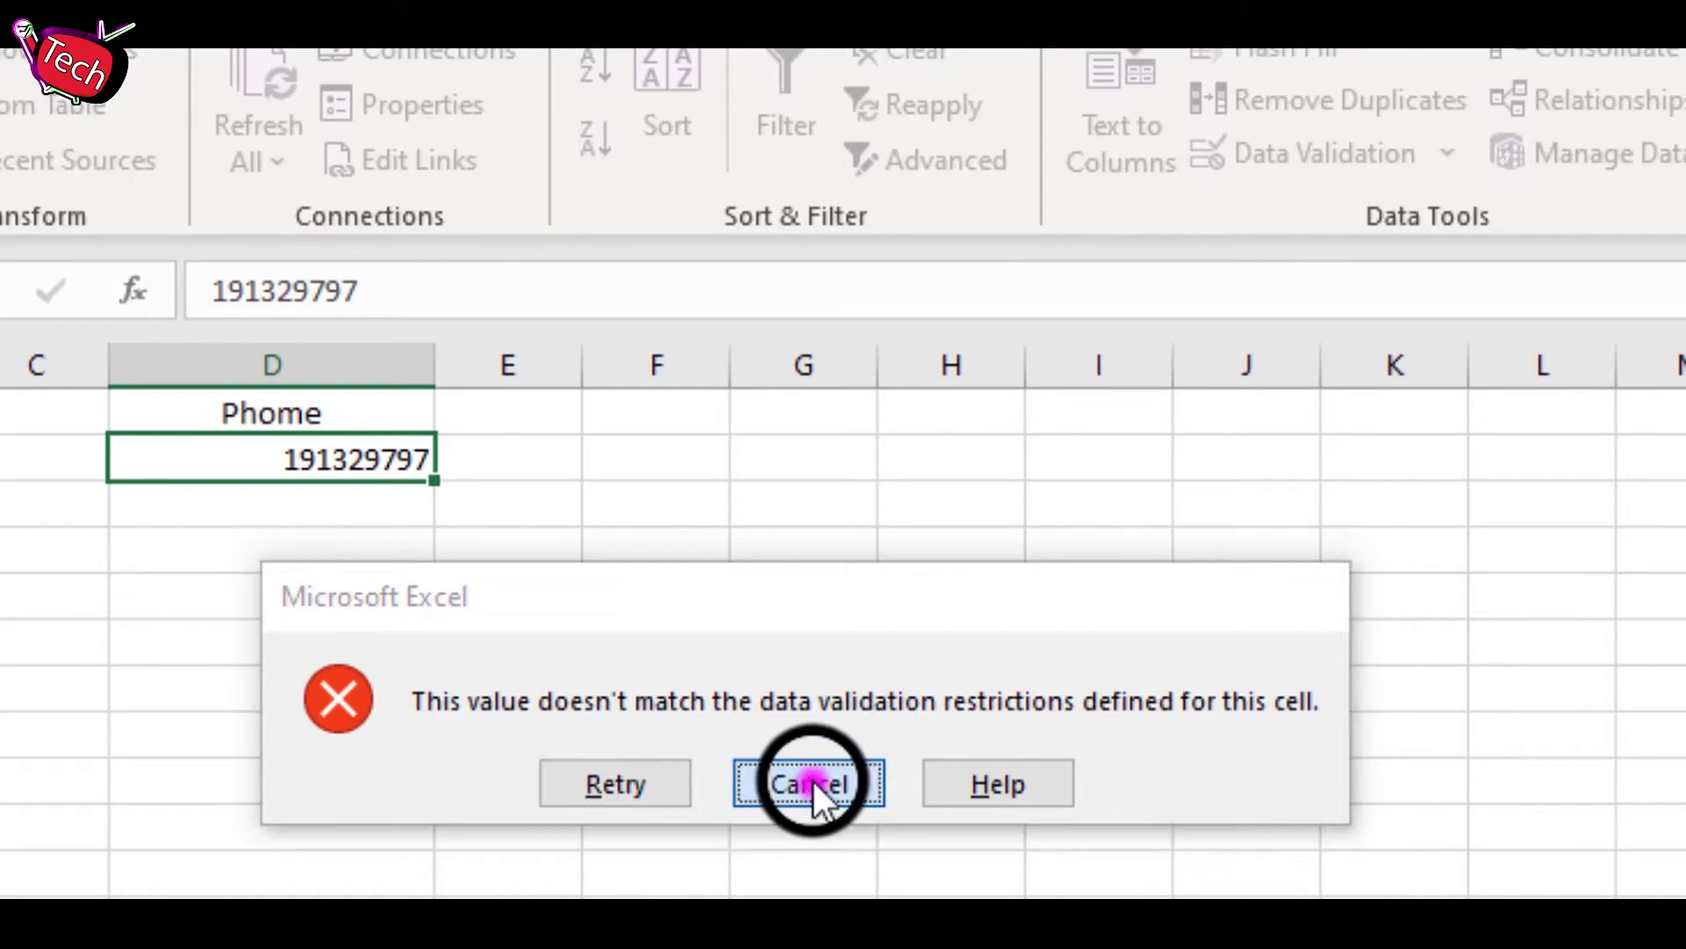
pyautogui.click(321, 356)
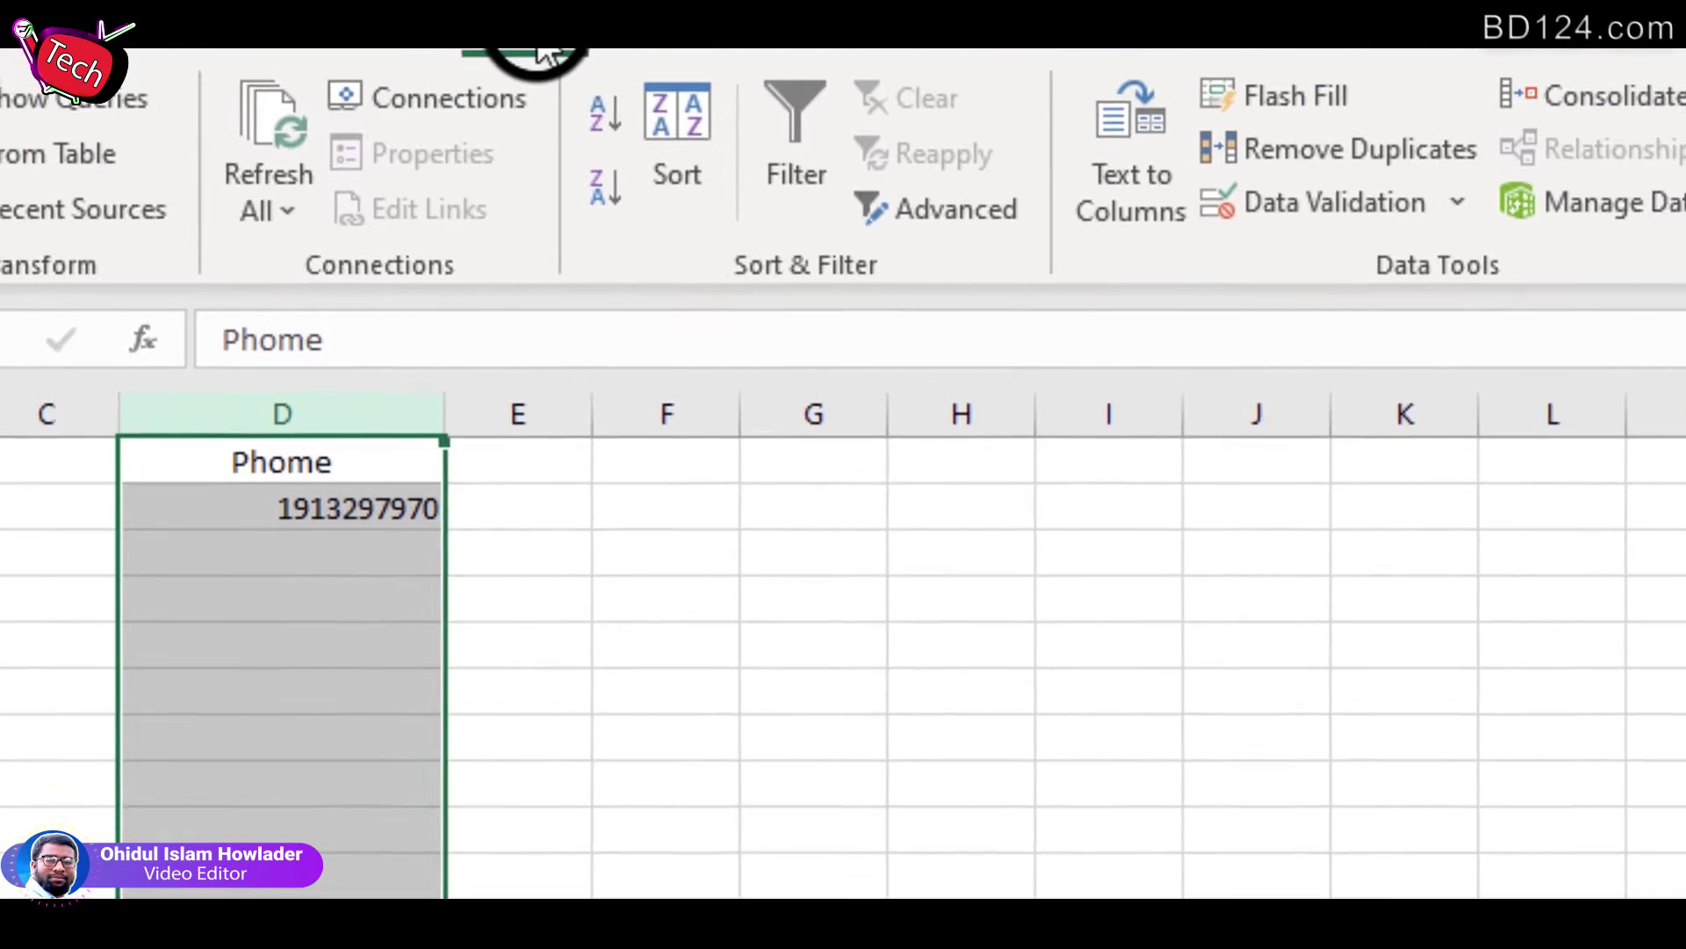
pyautogui.click(562, 151)
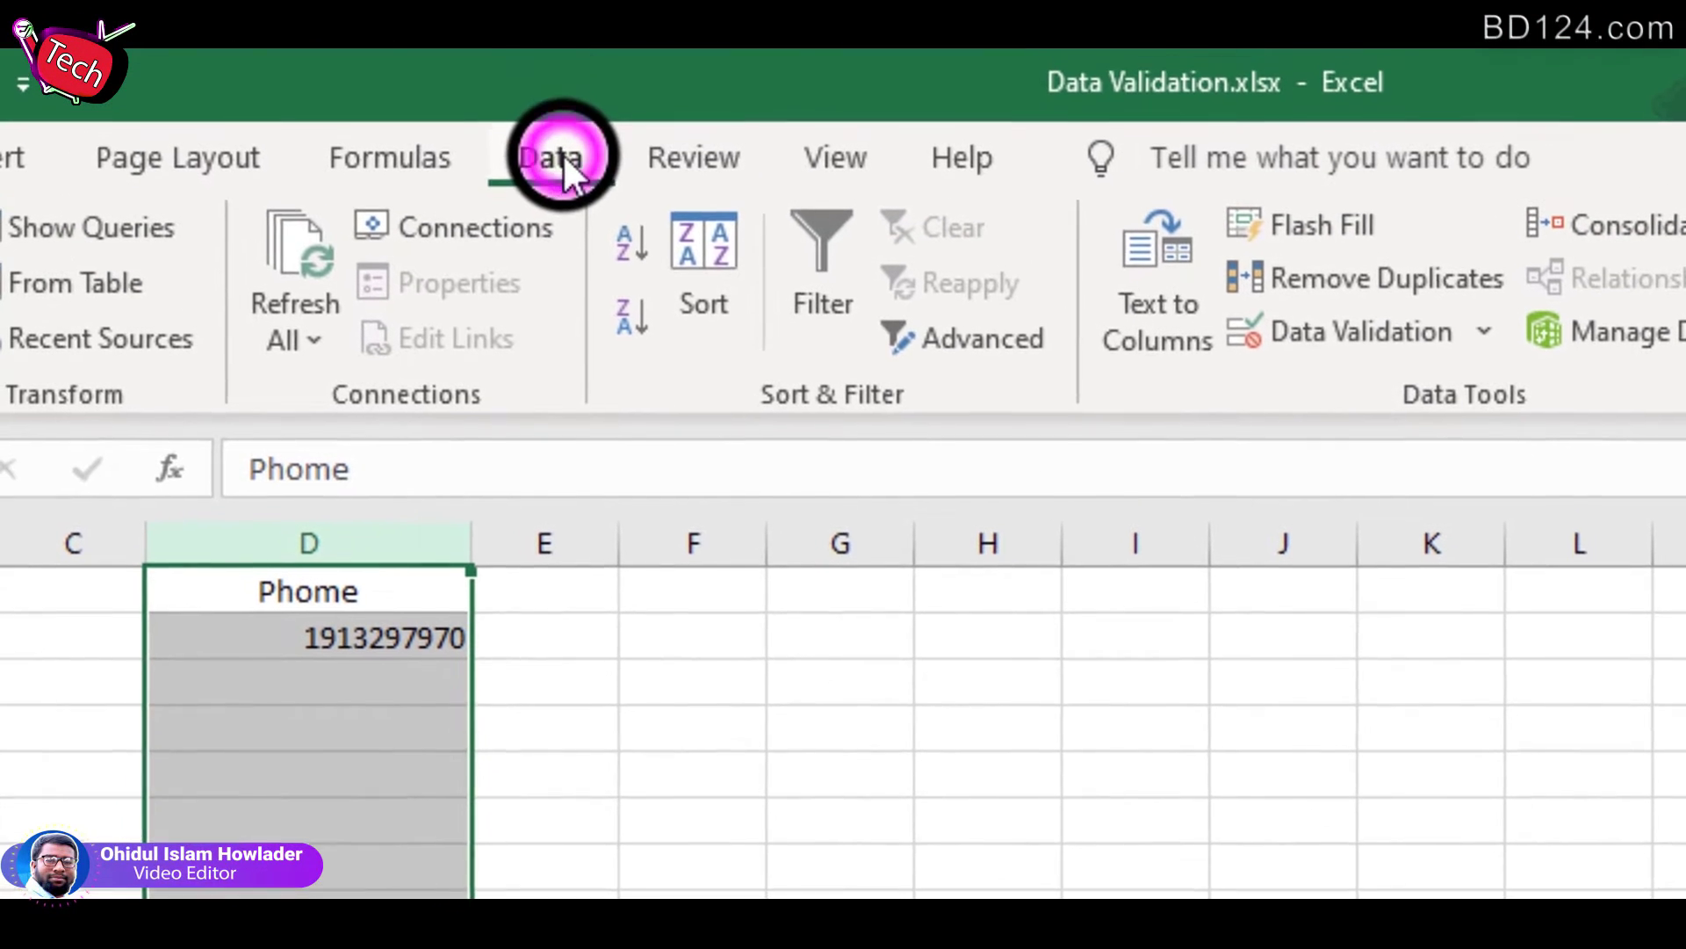
# Give column D a Bengali input message asking users to check and enter the phone number correctly.
pyautogui.click(1317, 339)
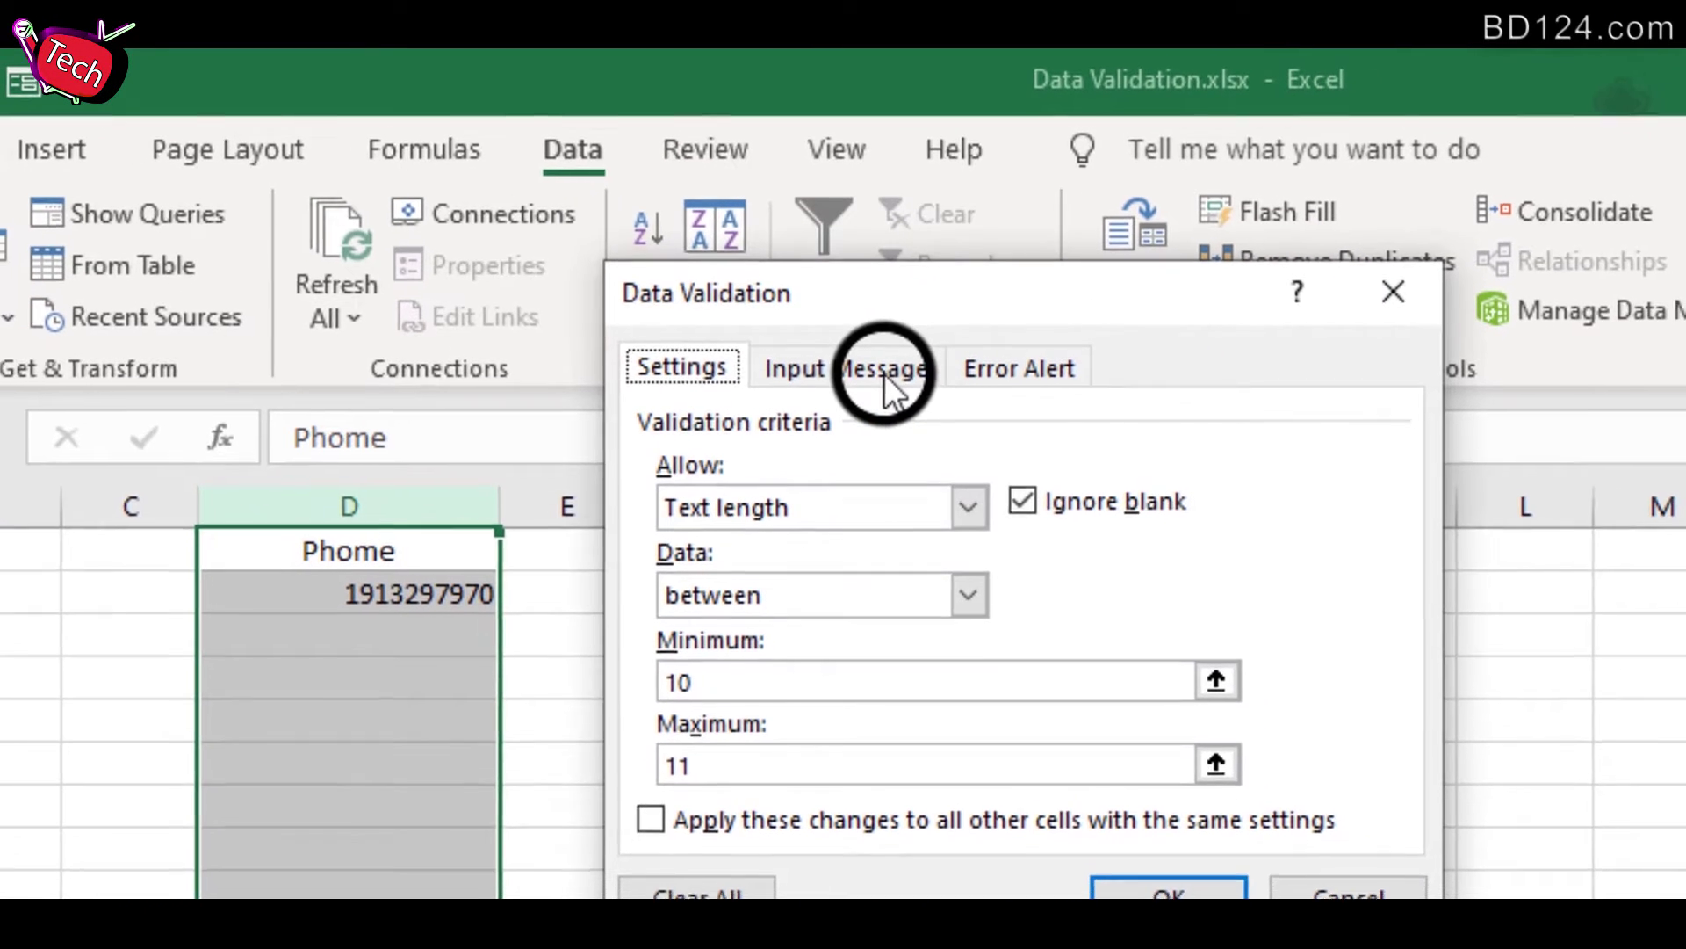
pyautogui.click(842, 380)
pyautogui.click(701, 551)
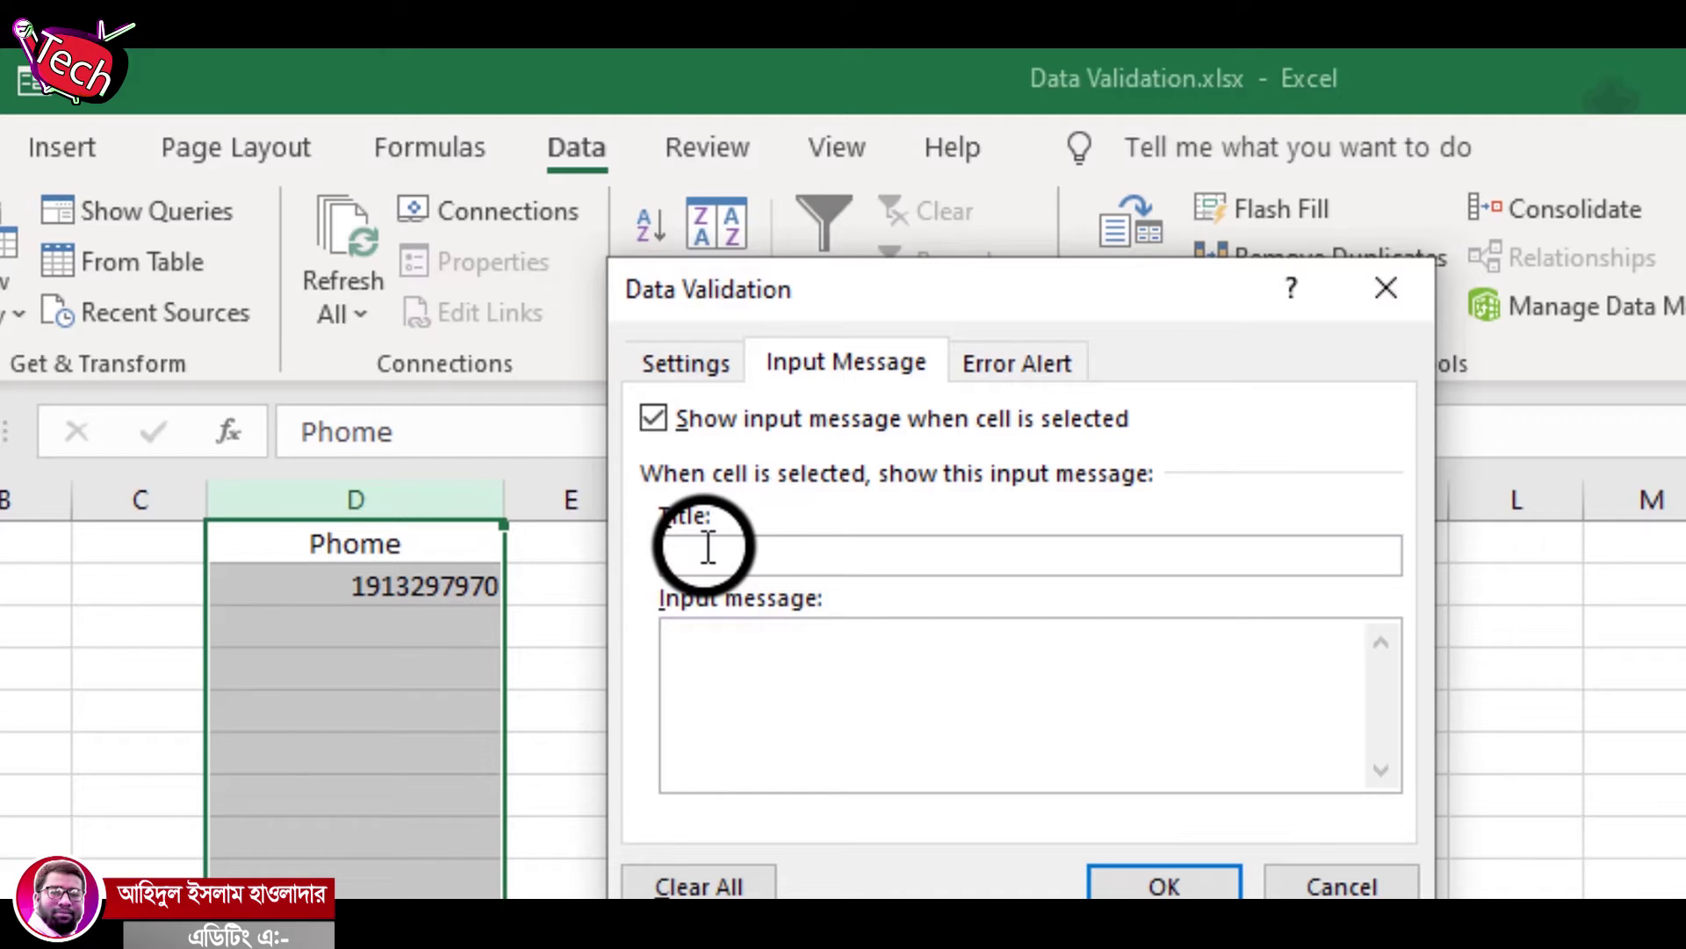
pyautogui.click(793, 704)
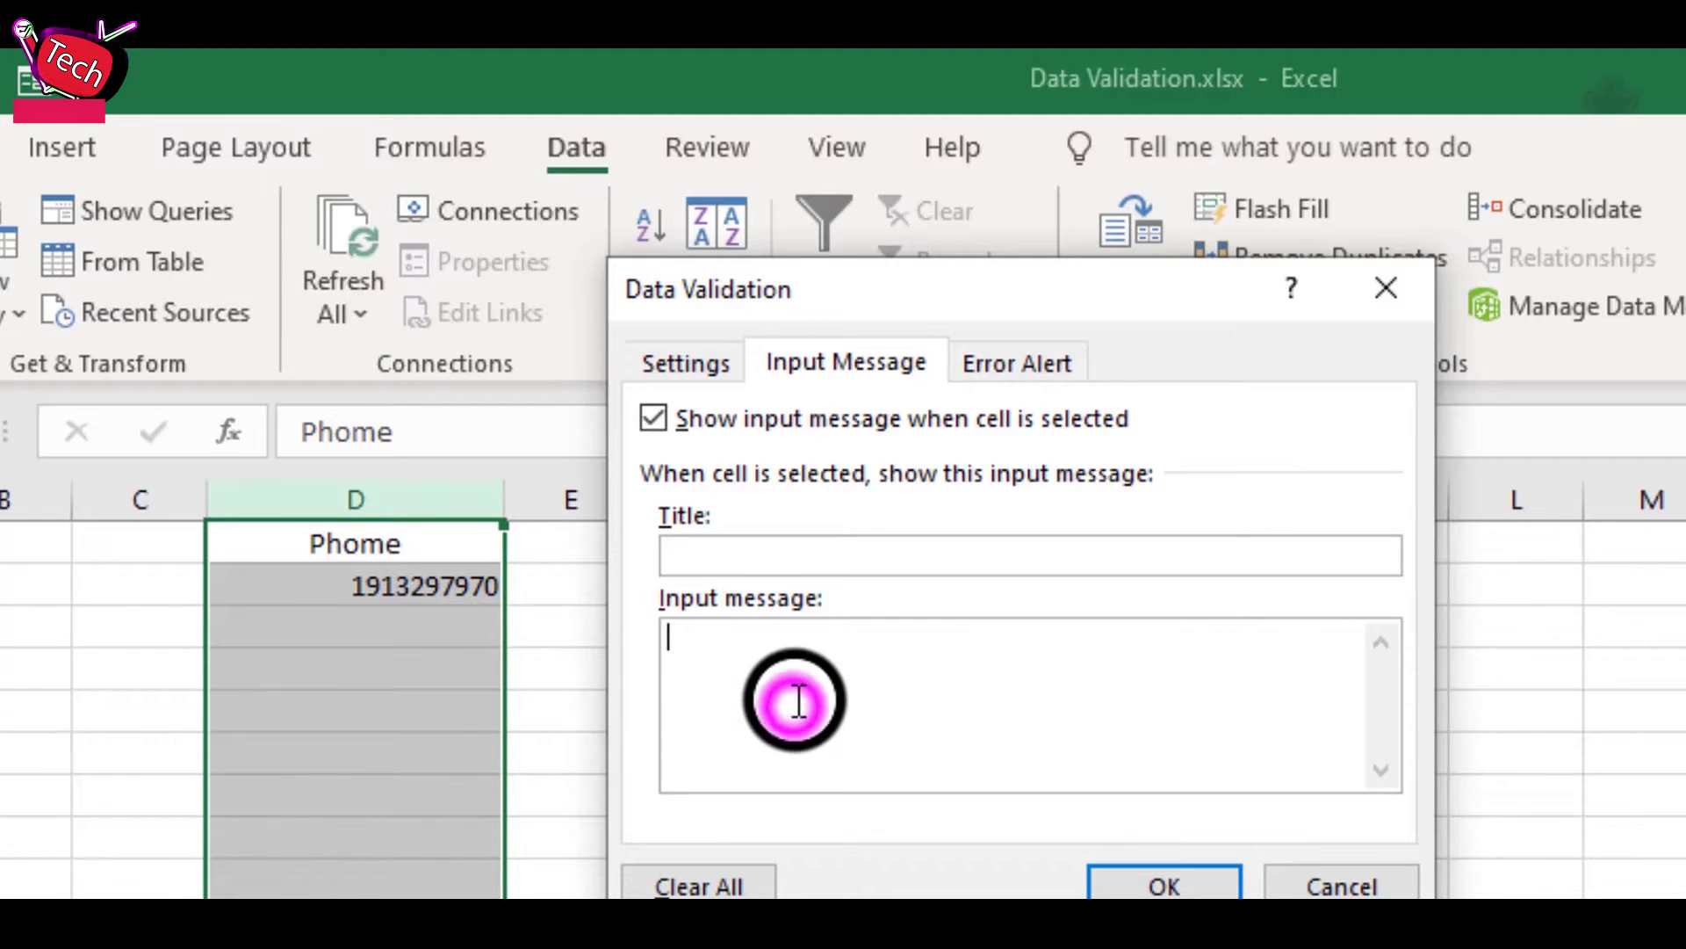
pyautogui.click(785, 553)
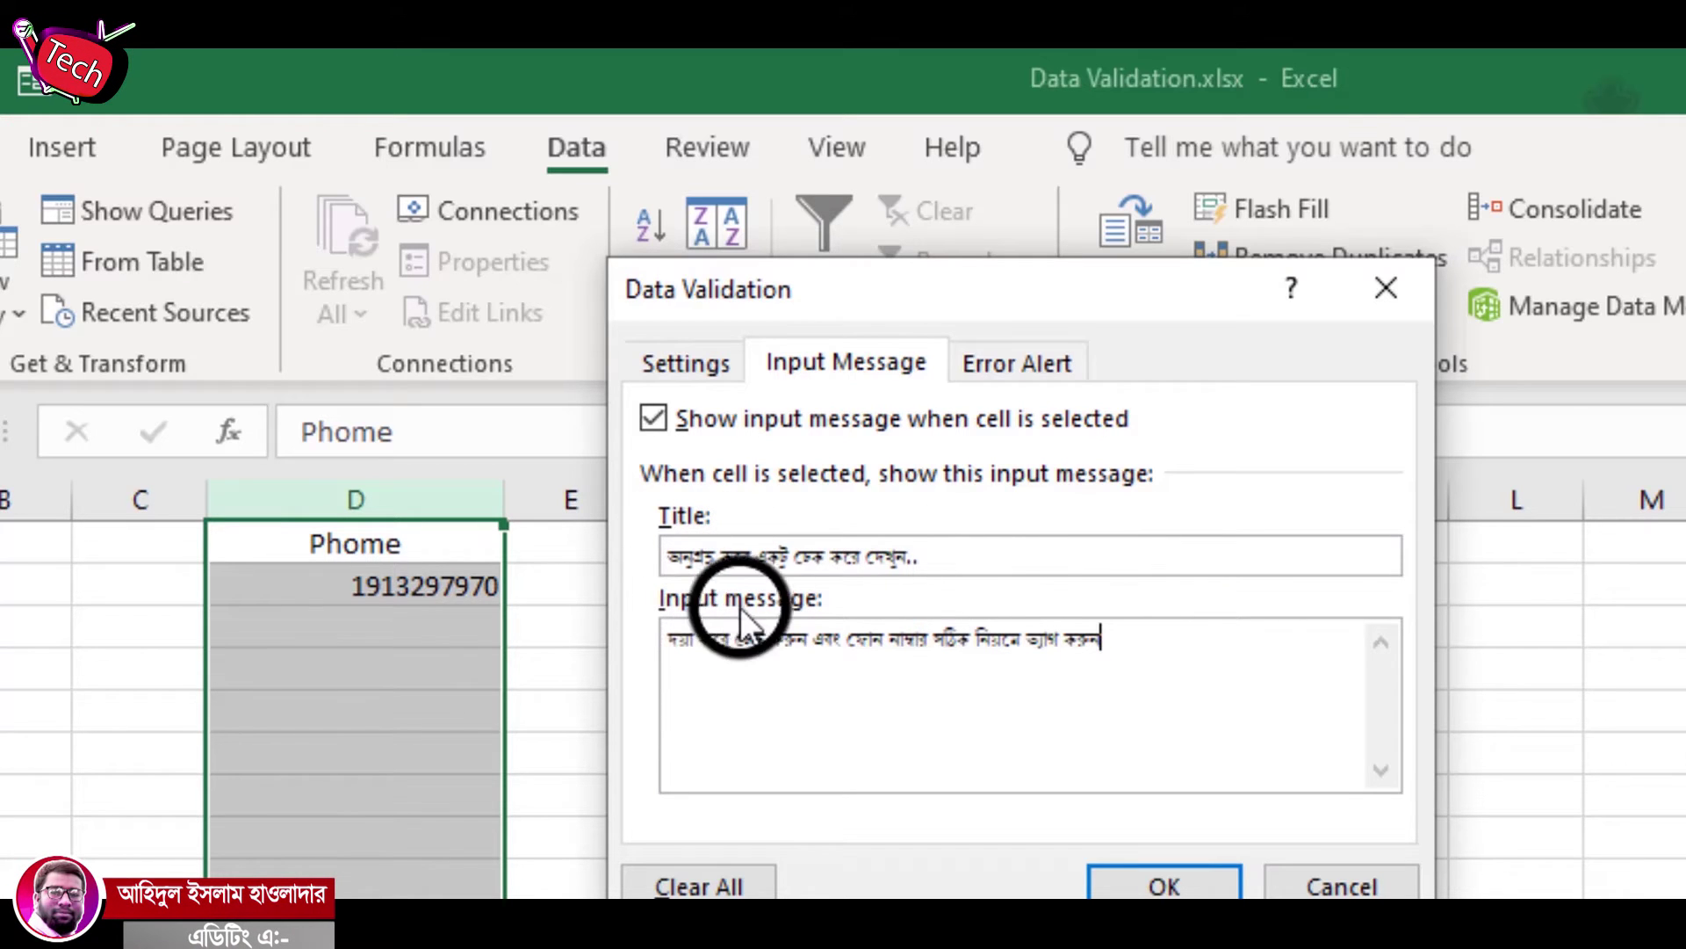
pyautogui.moveTo(1161, 639); pyautogui.dragTo(657, 625)
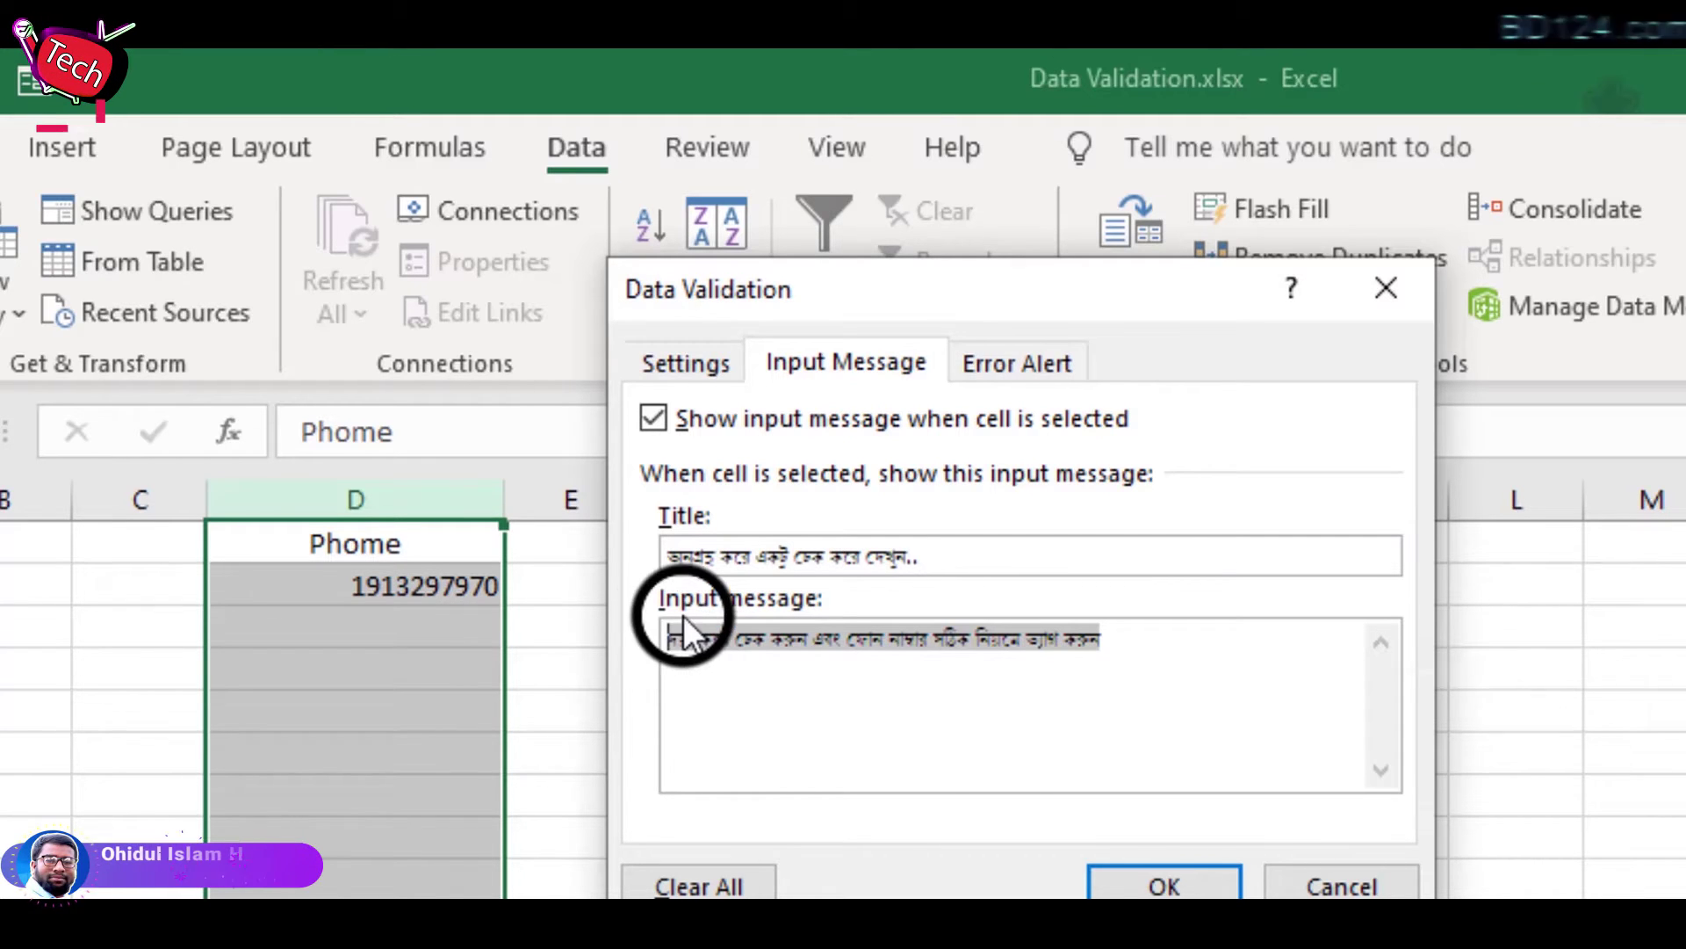
pyautogui.click(1128, 888)
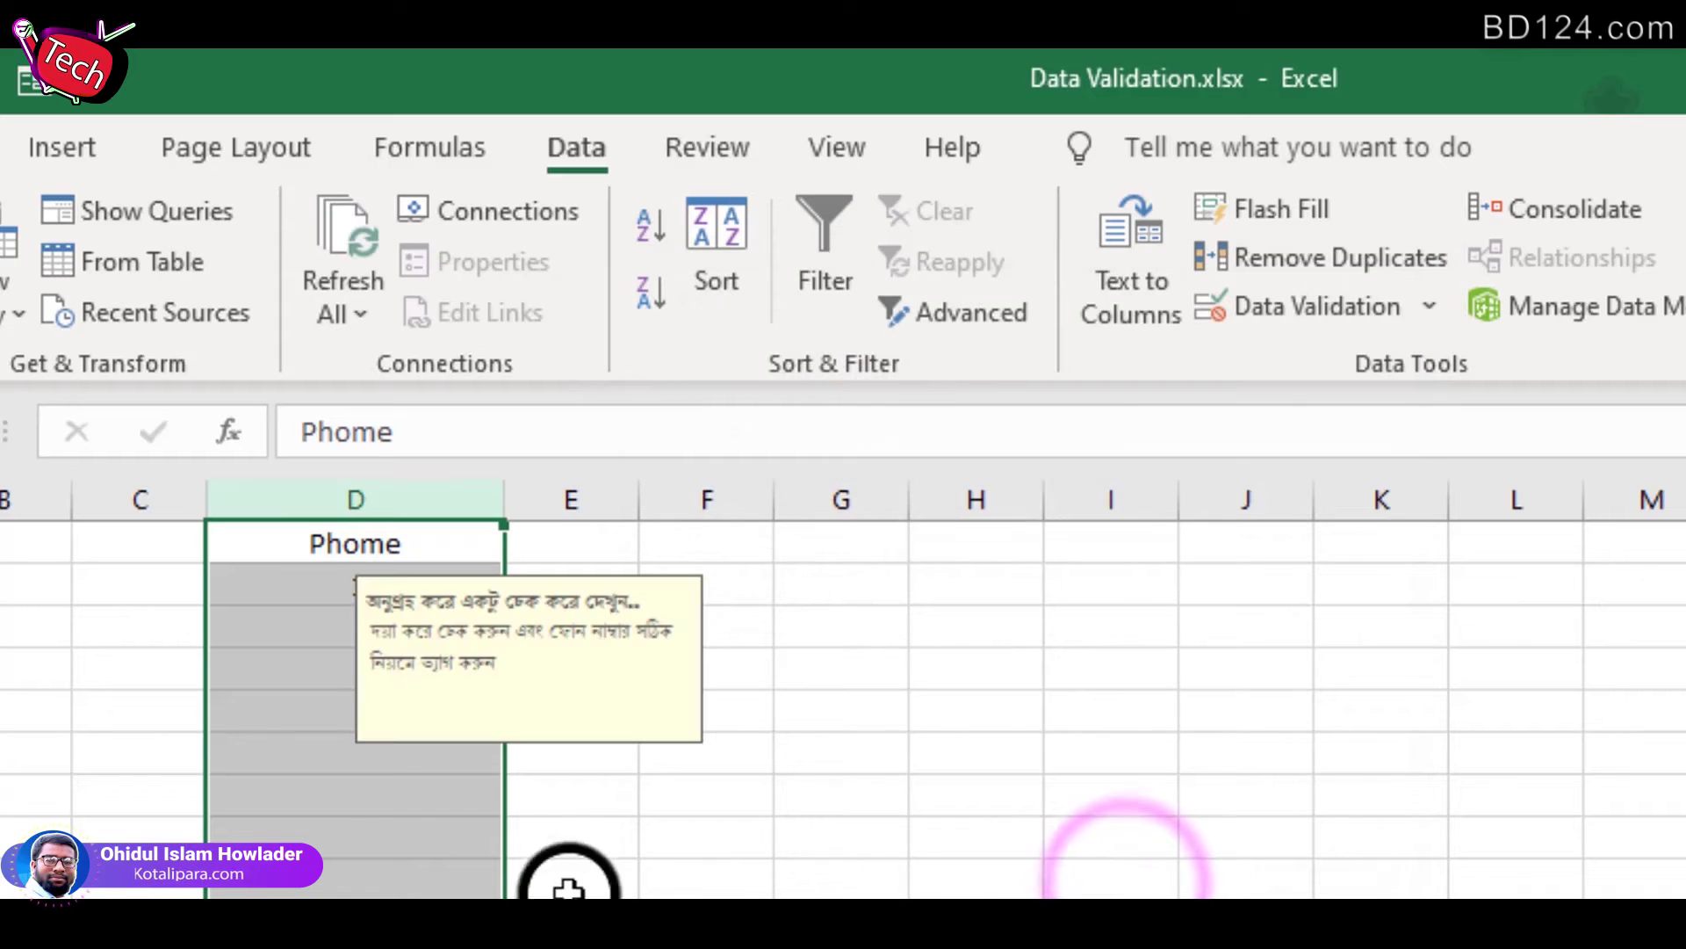
pyautogui.click(376, 845)
# Test D3 with the text 'Baabama', which validation rejects, and discard the entry.
pyautogui.click(417, 625)
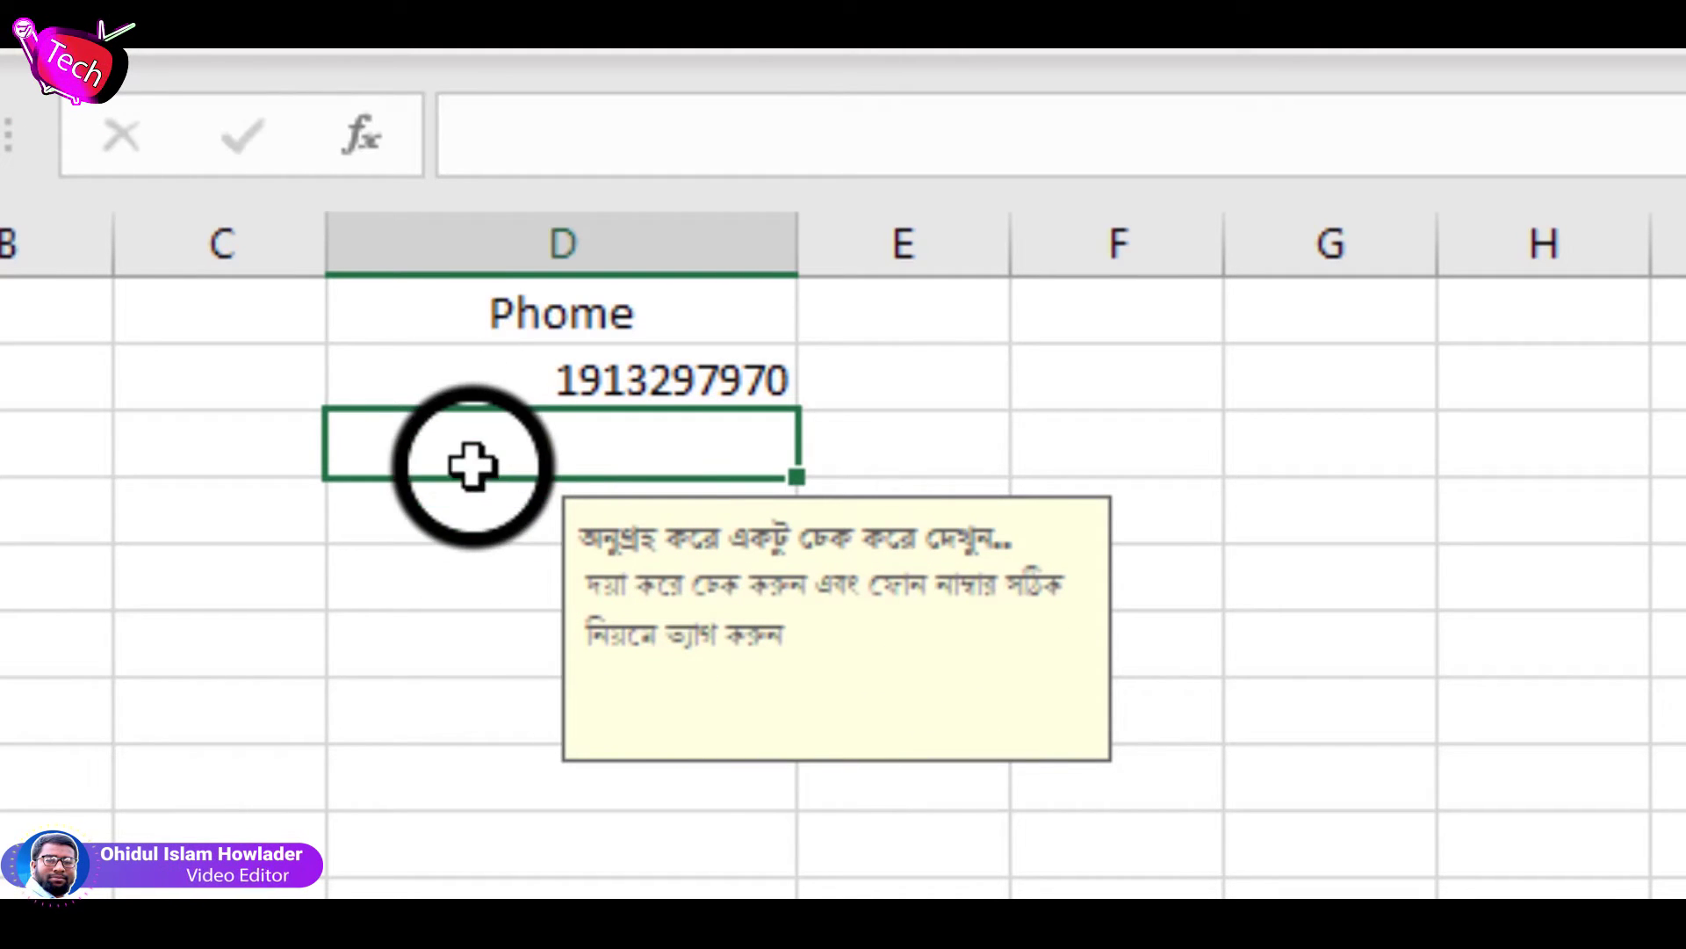
pyautogui.doubleClick(489, 441)
pyautogui.write('Baabama')
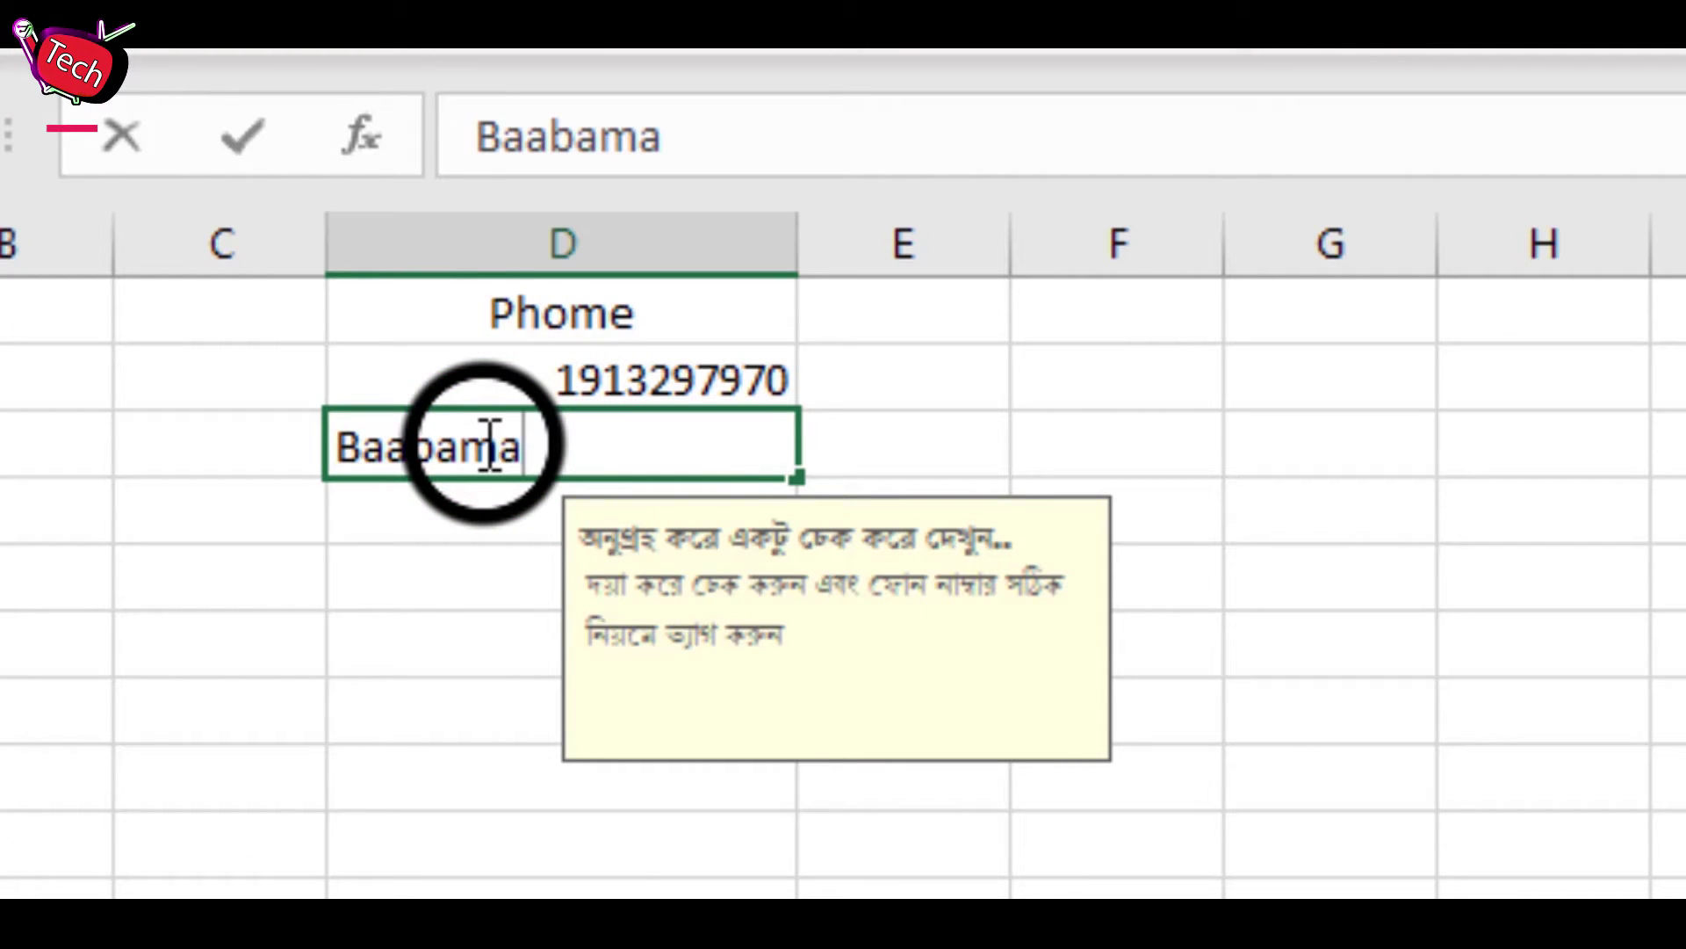
pyautogui.press('Return')
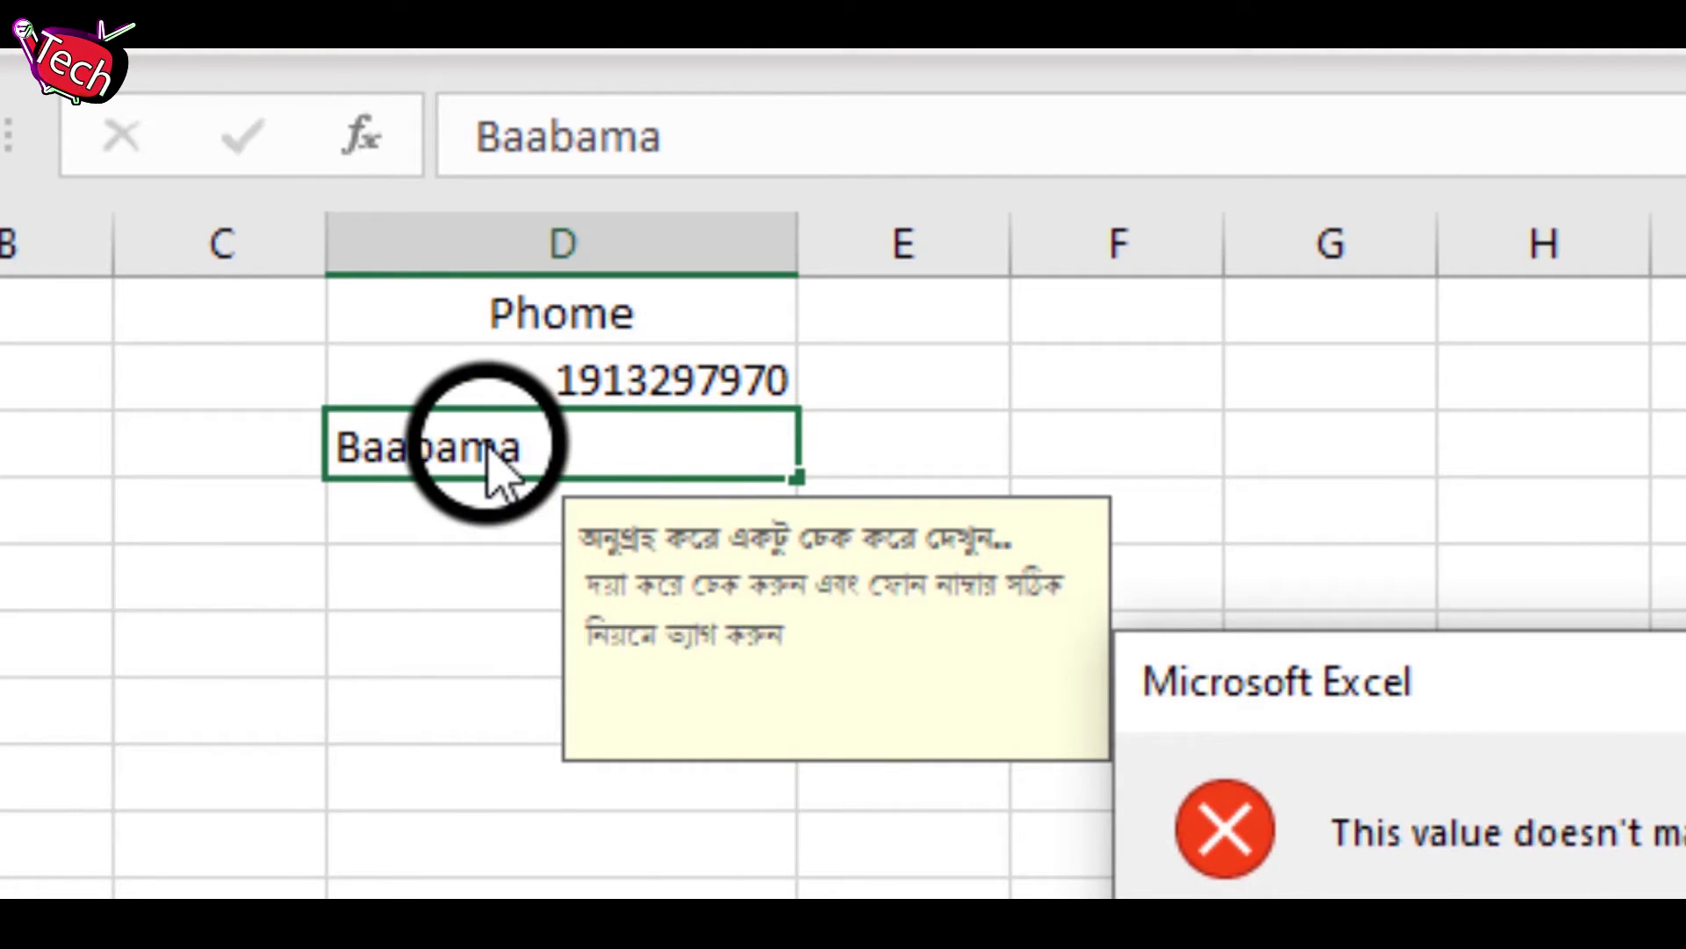
pyautogui.press('Escape')
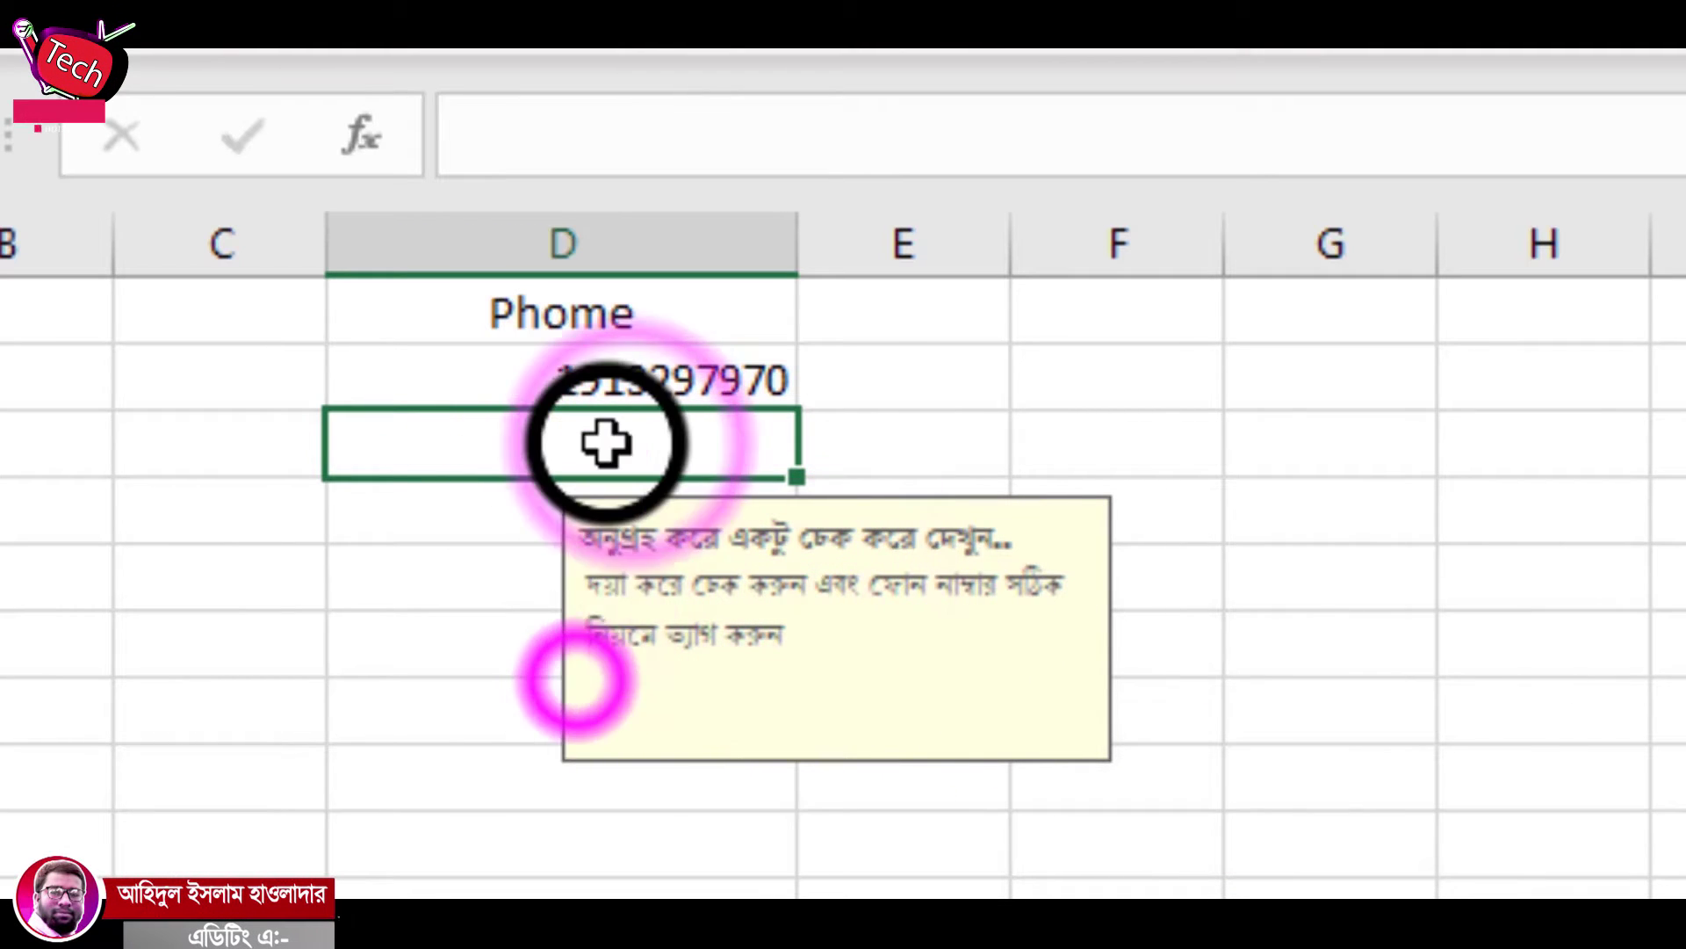
pyautogui.click(659, 255)
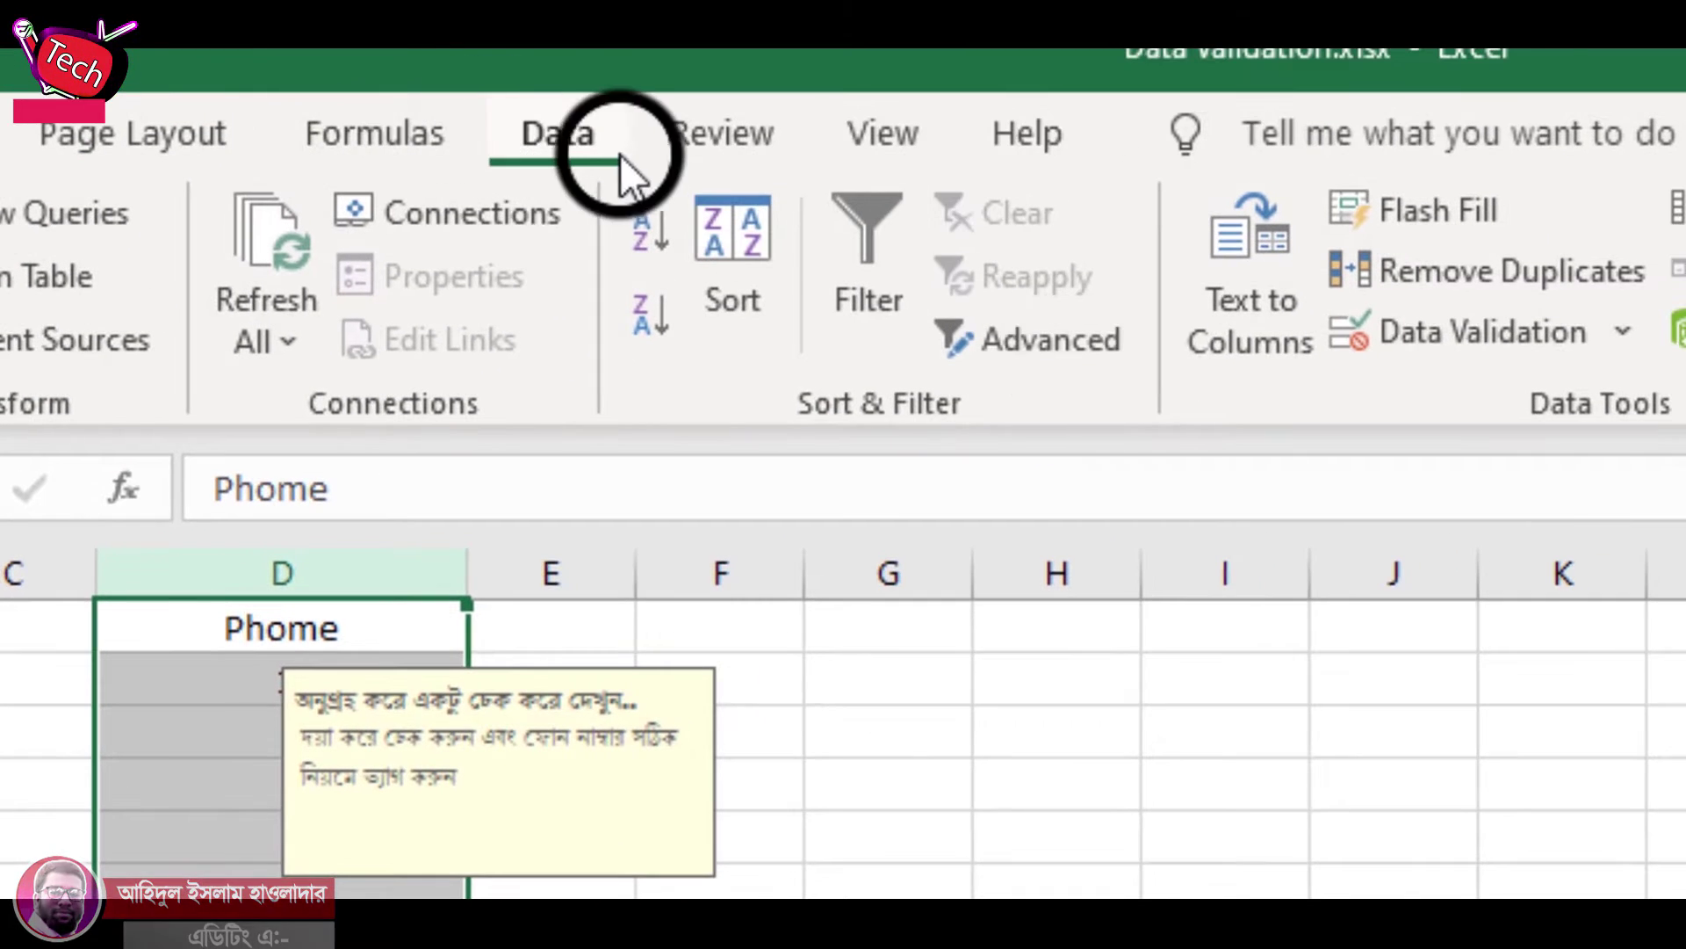
# Paste a Bengali title and error message into column D's error alert settings.
pyautogui.click(1494, 339)
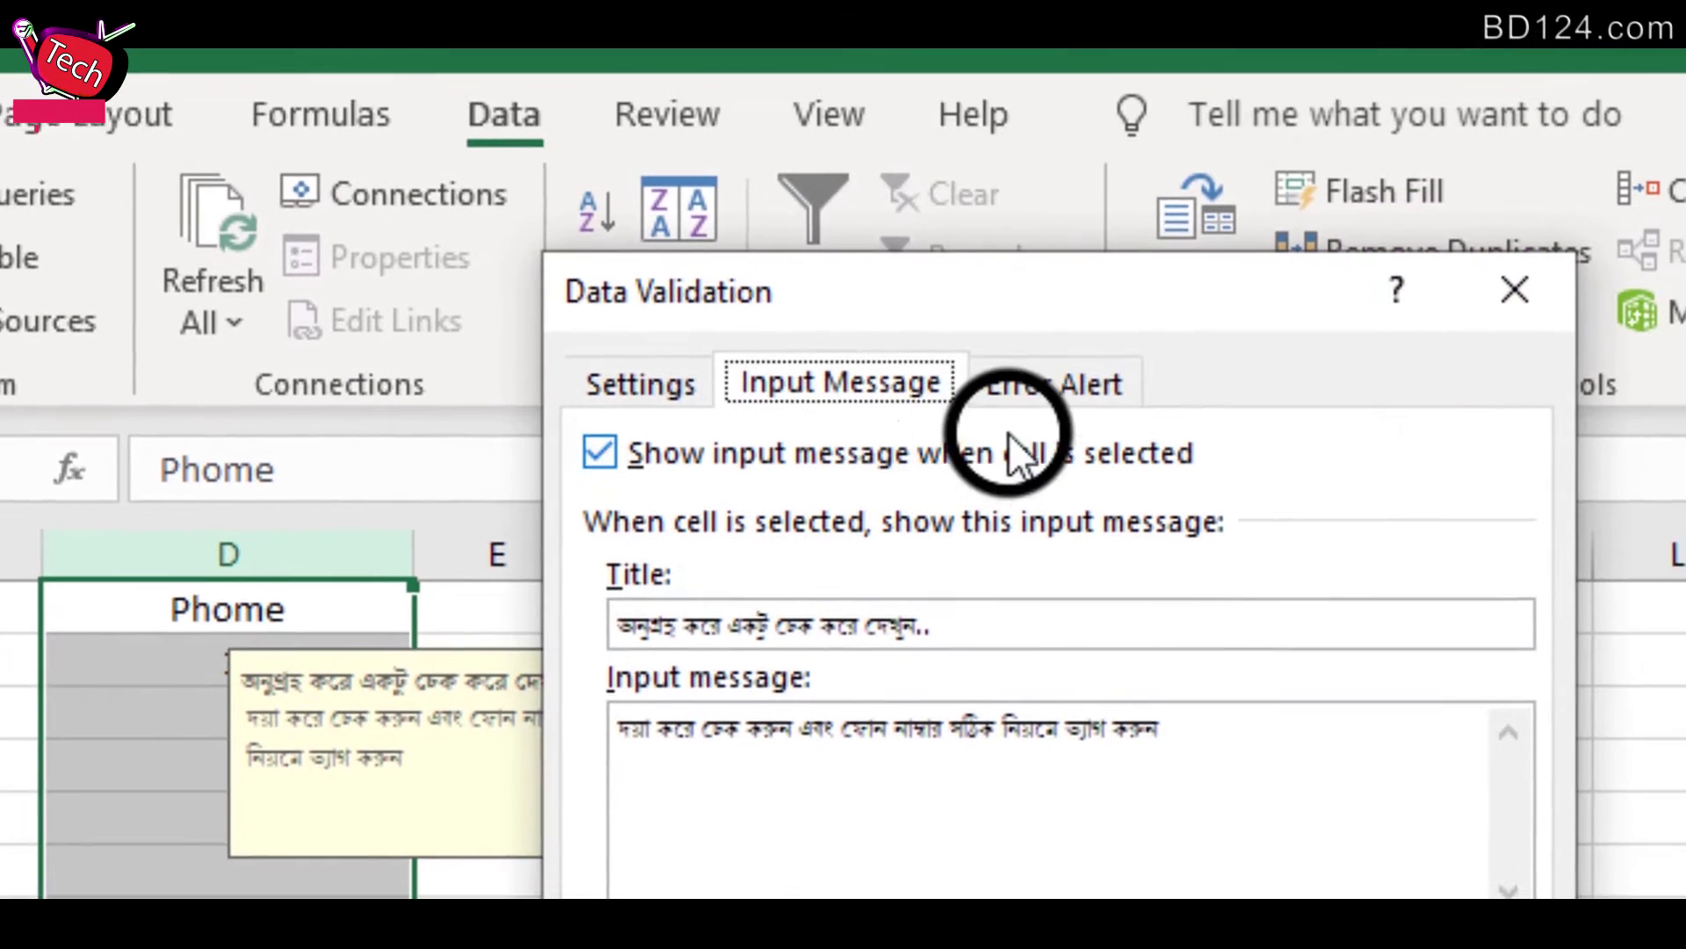
pyautogui.click(1158, 409)
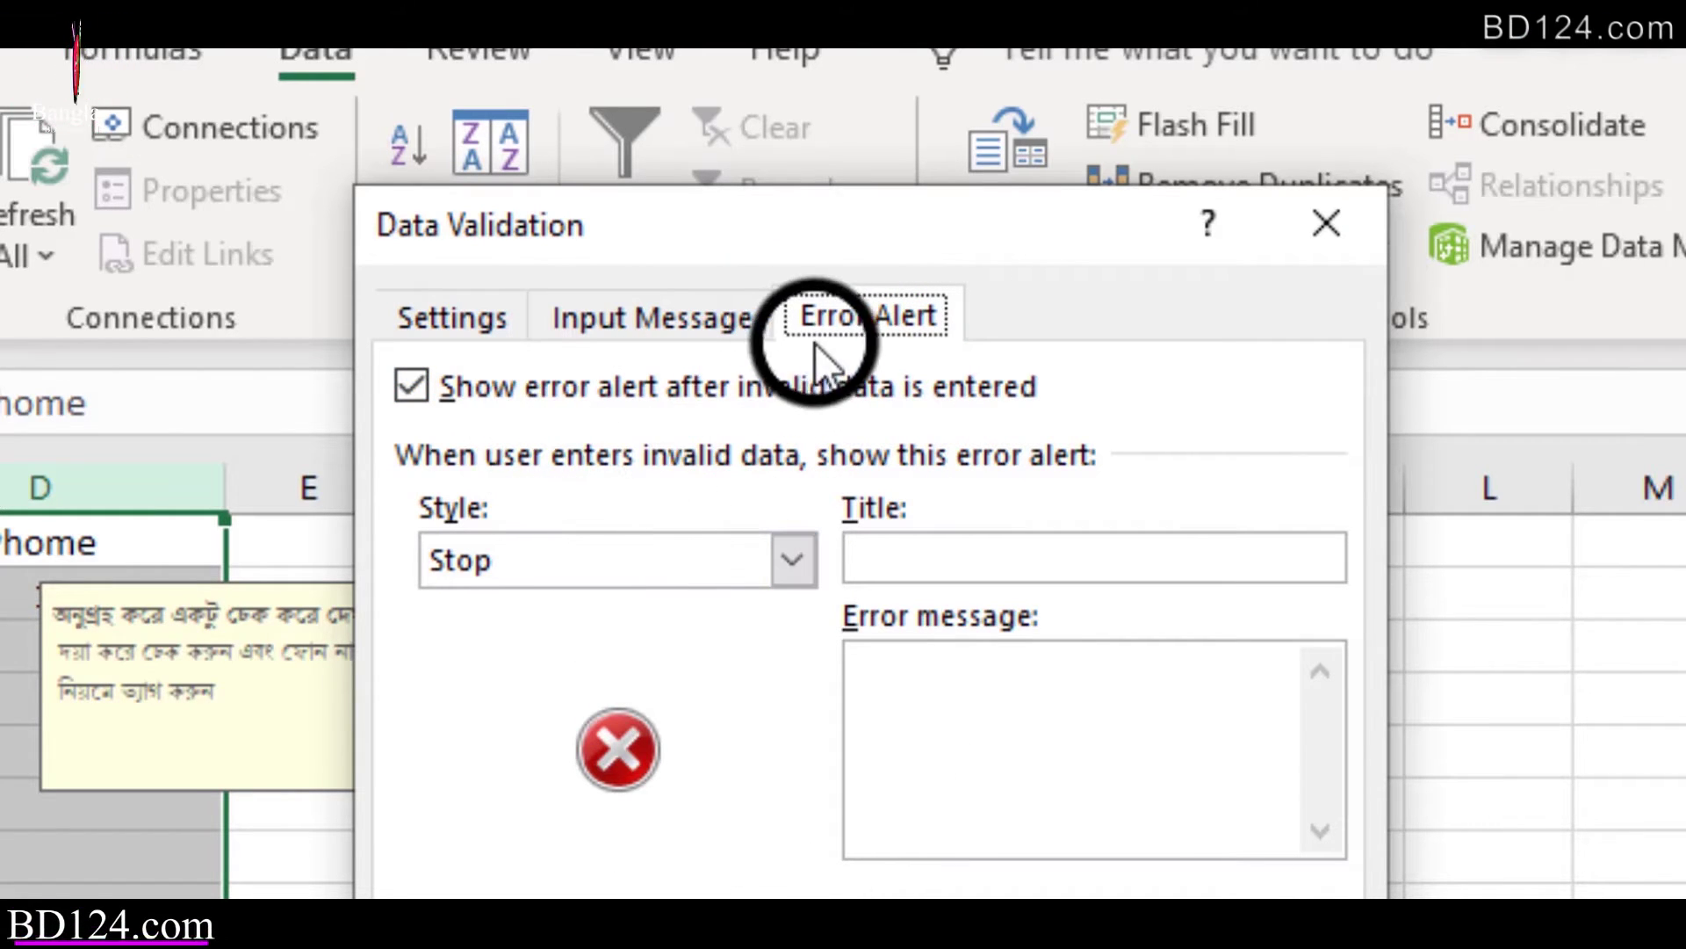
pyautogui.click(913, 557)
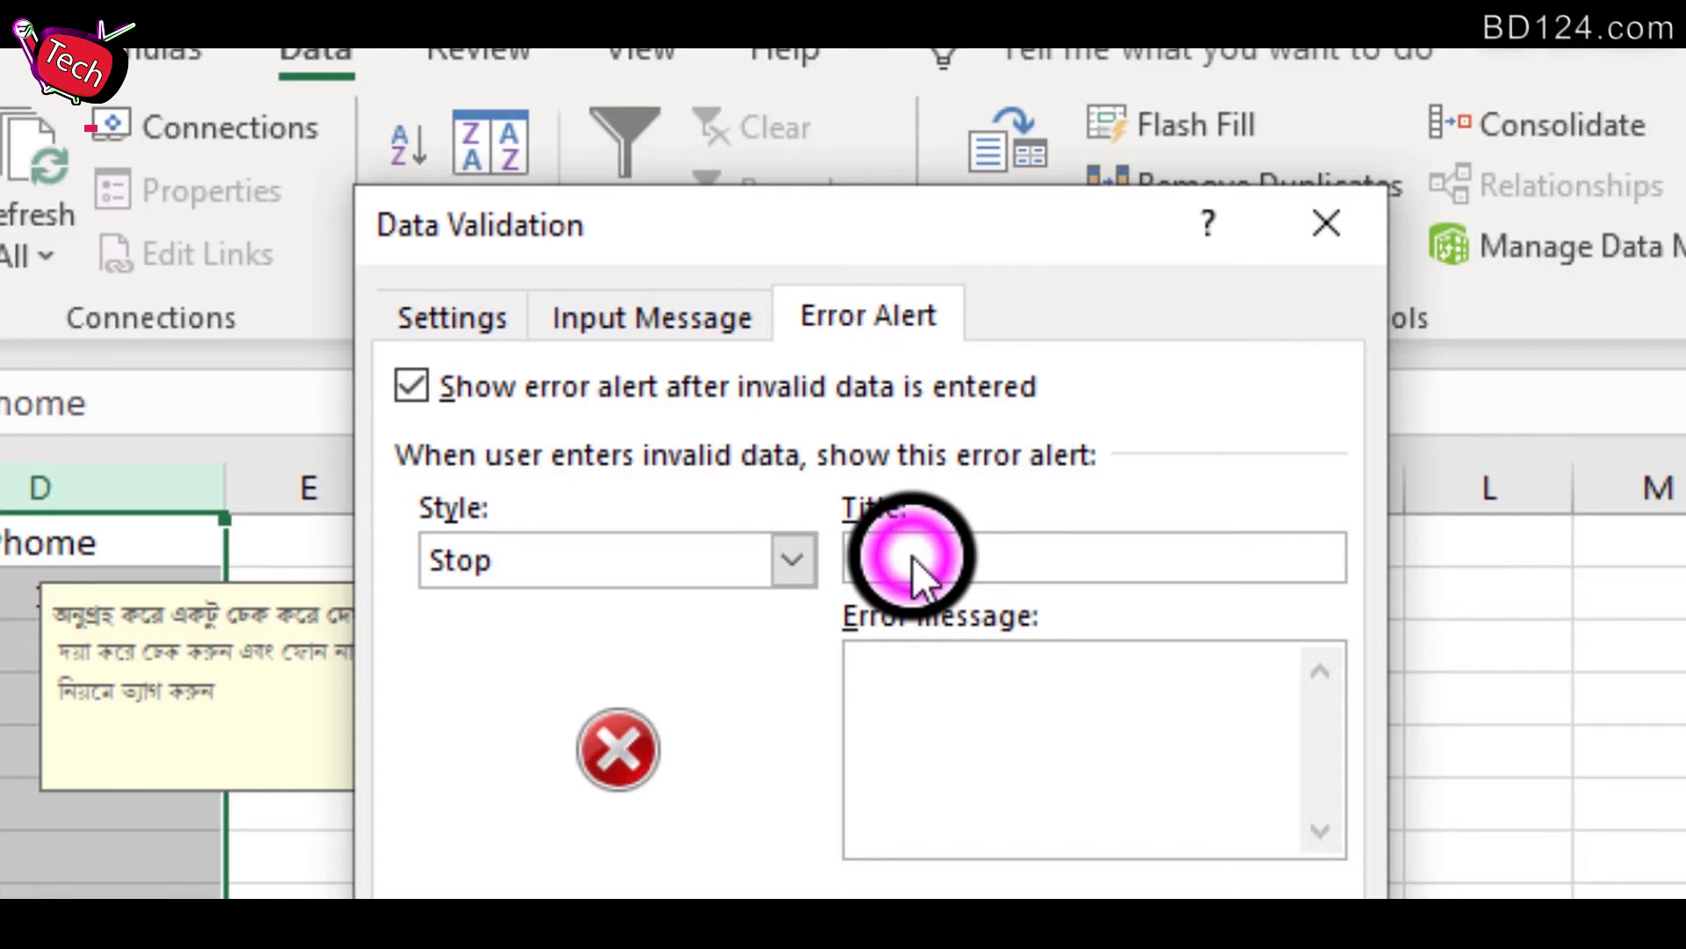
pyautogui.click(975, 683)
pyautogui.hotkey('ctrl', 'v')
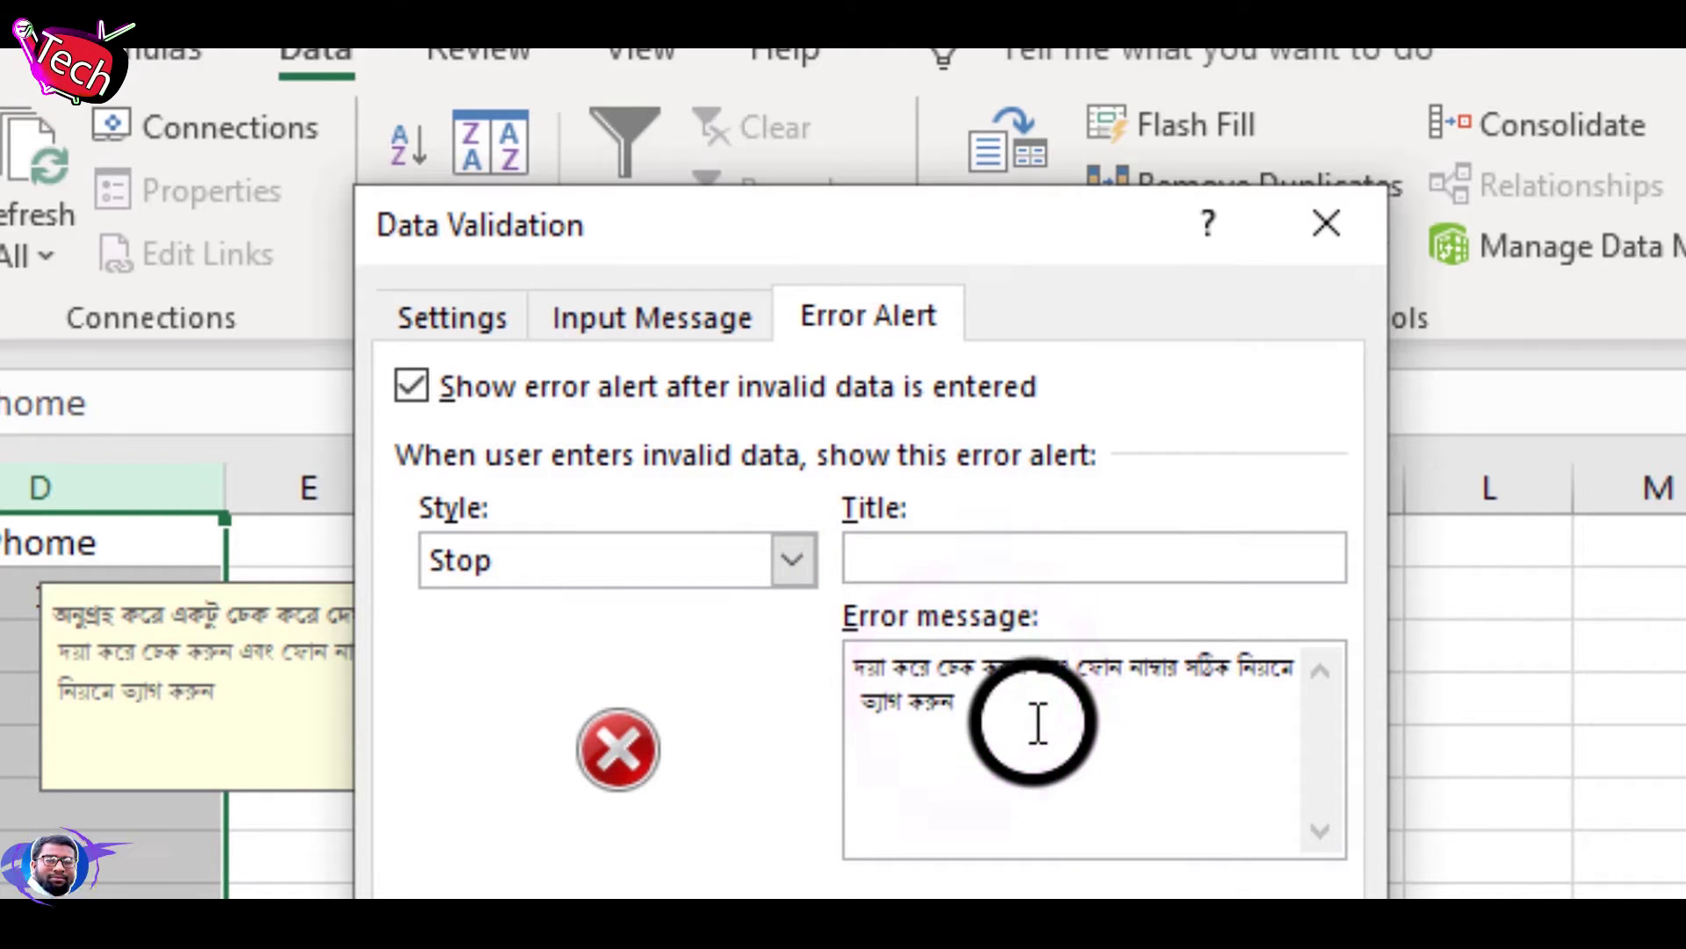
pyautogui.click(950, 546)
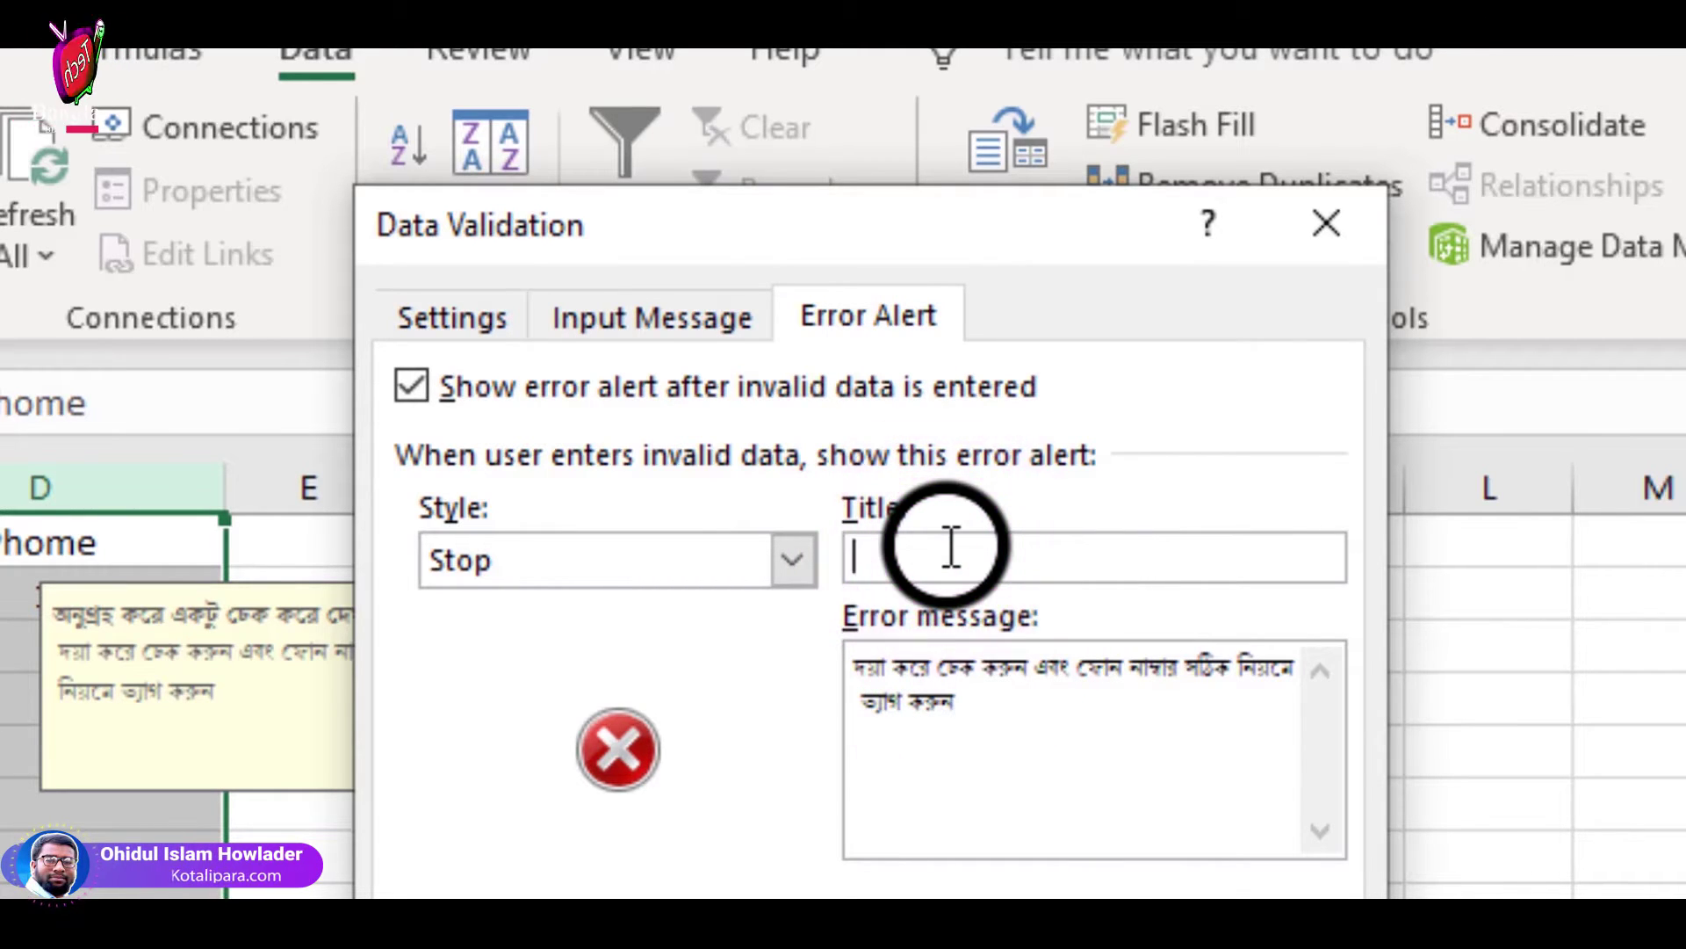
pyautogui.write('দয়া করে একটু চেক করে দেখুন!!')
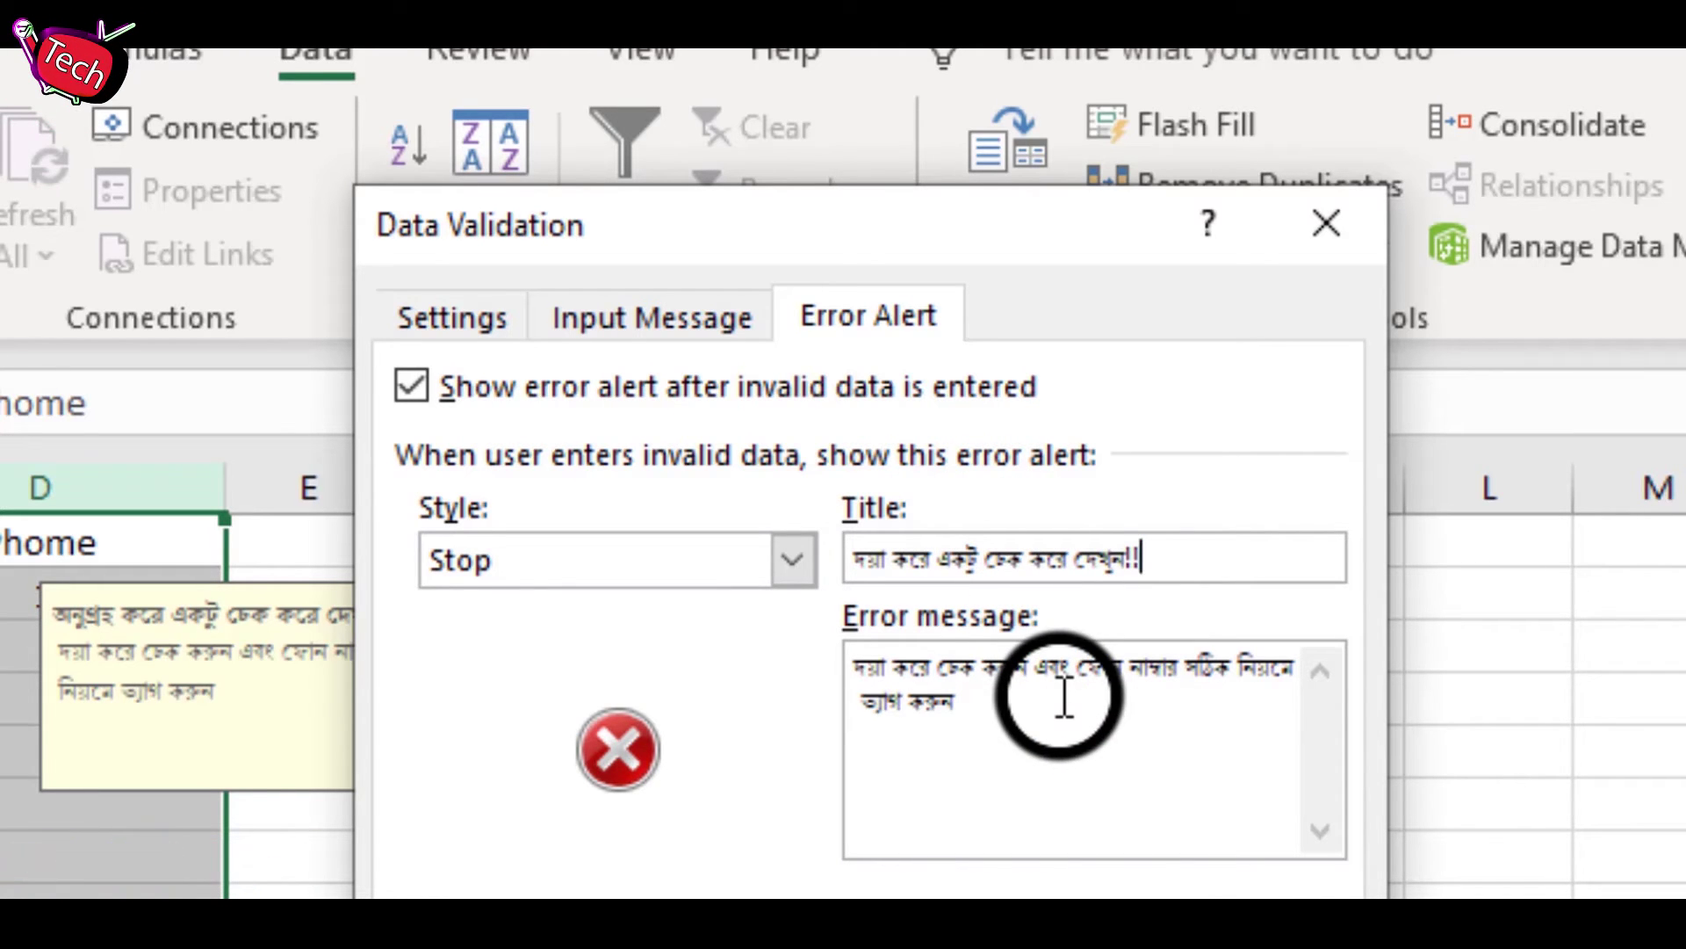
# Set the error alert style to Warning and apply the validation settings.
pyautogui.click(645, 563)
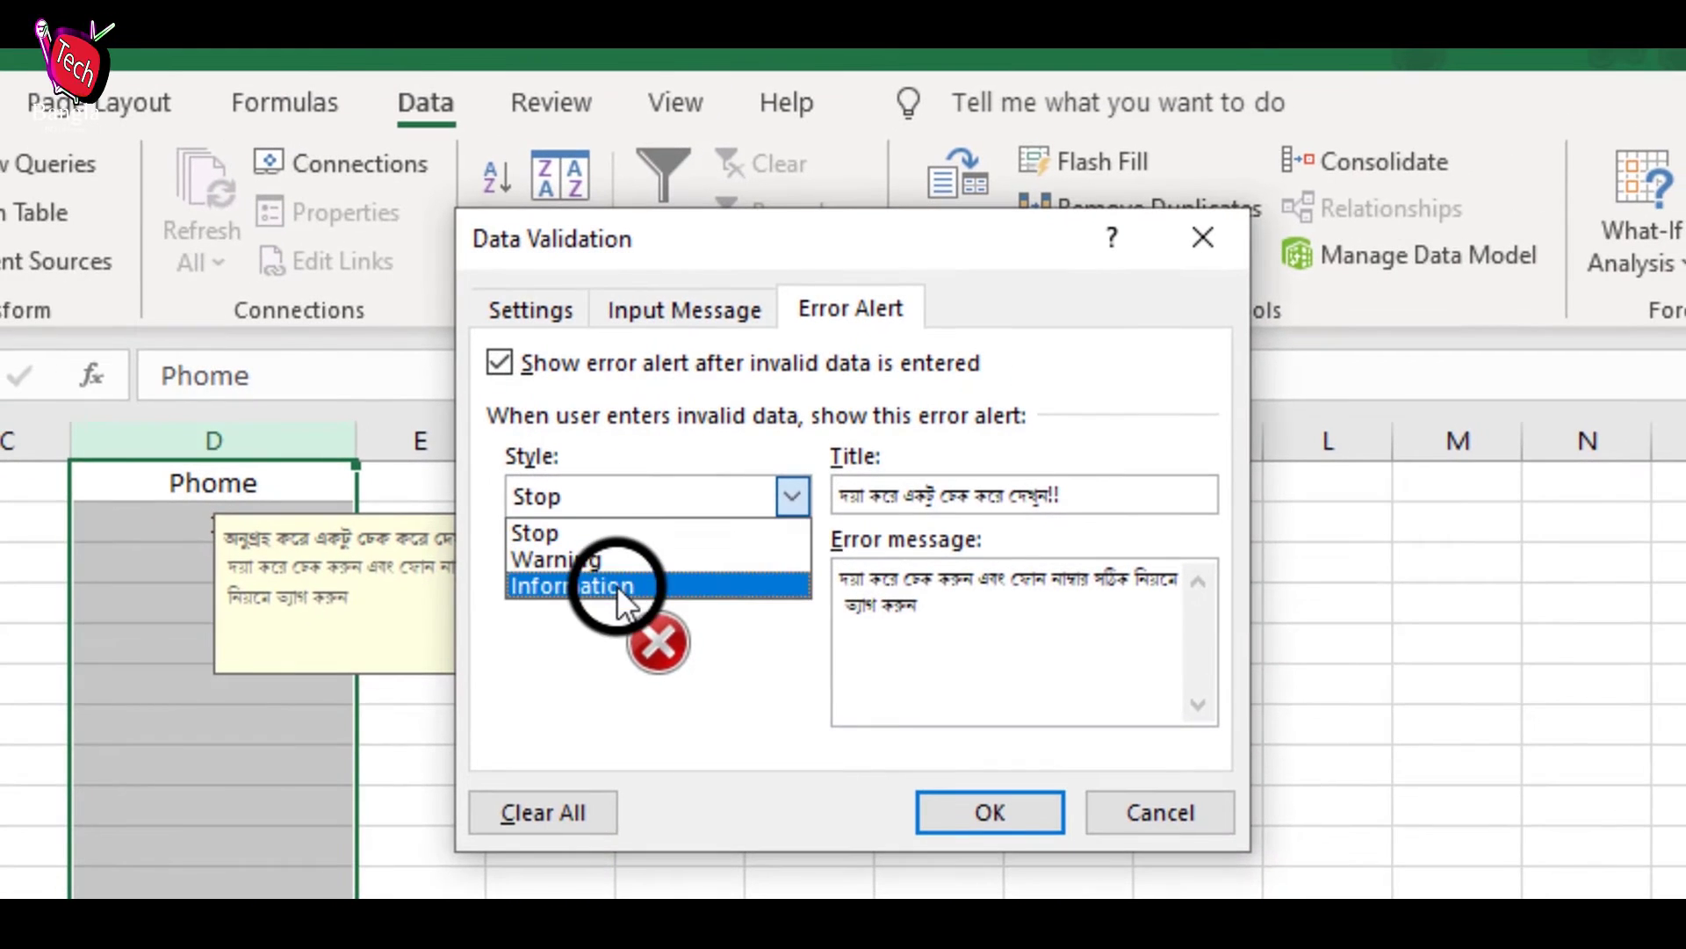
pyautogui.click(549, 660)
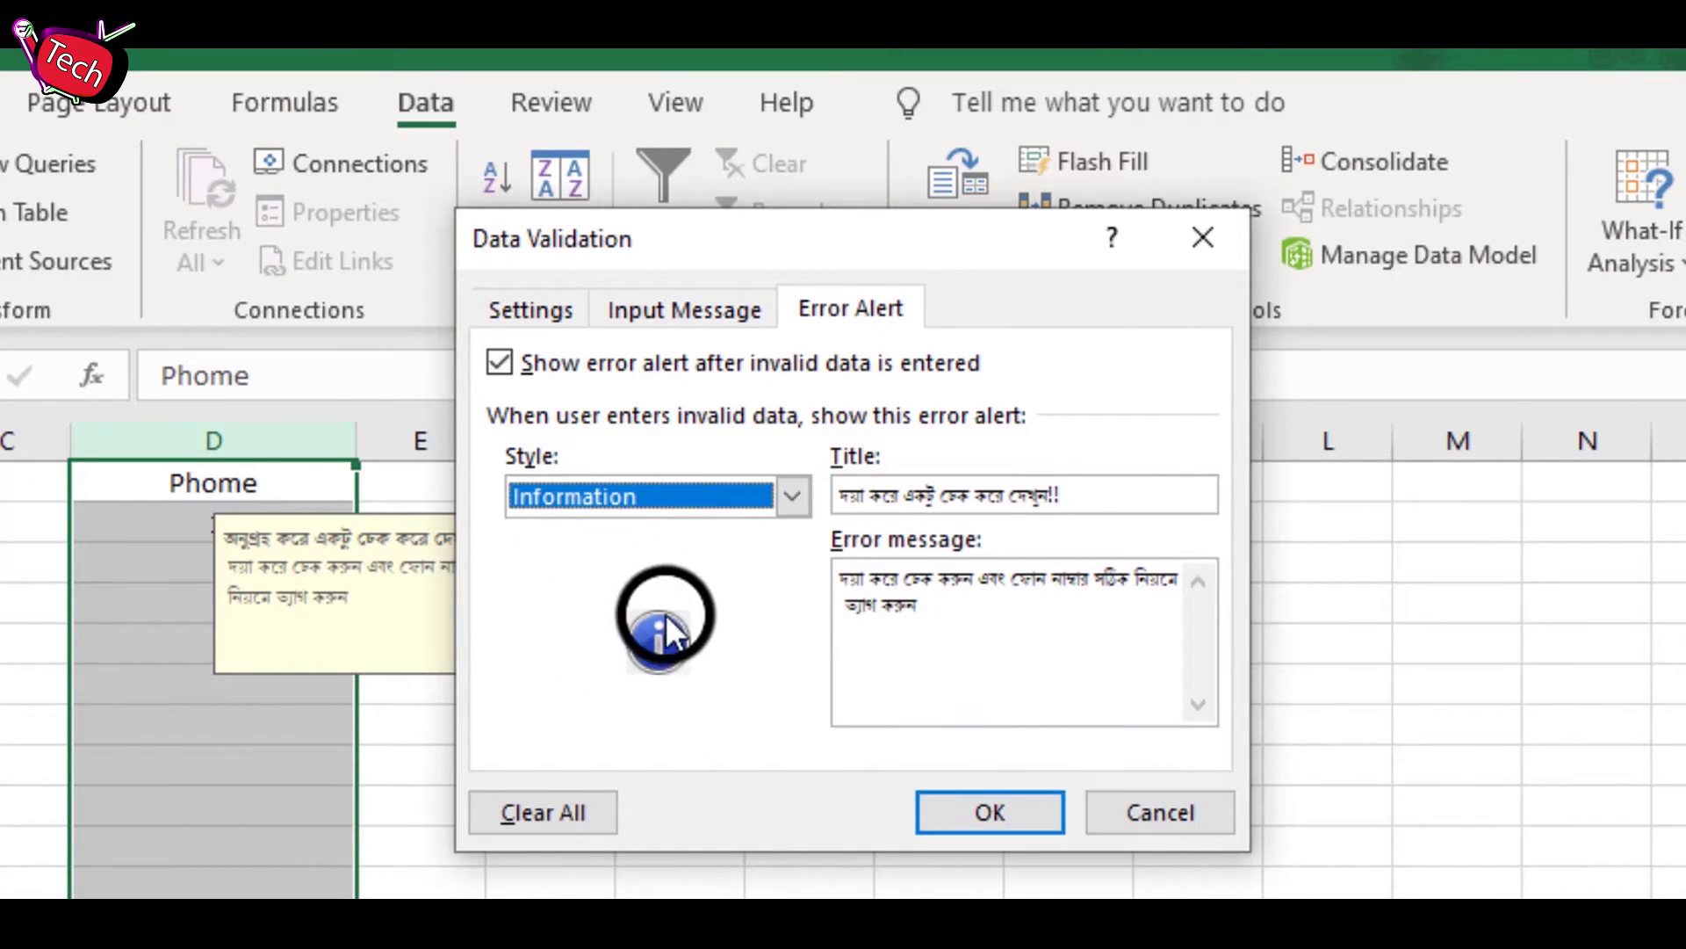
pyautogui.click(660, 499)
pyautogui.click(610, 558)
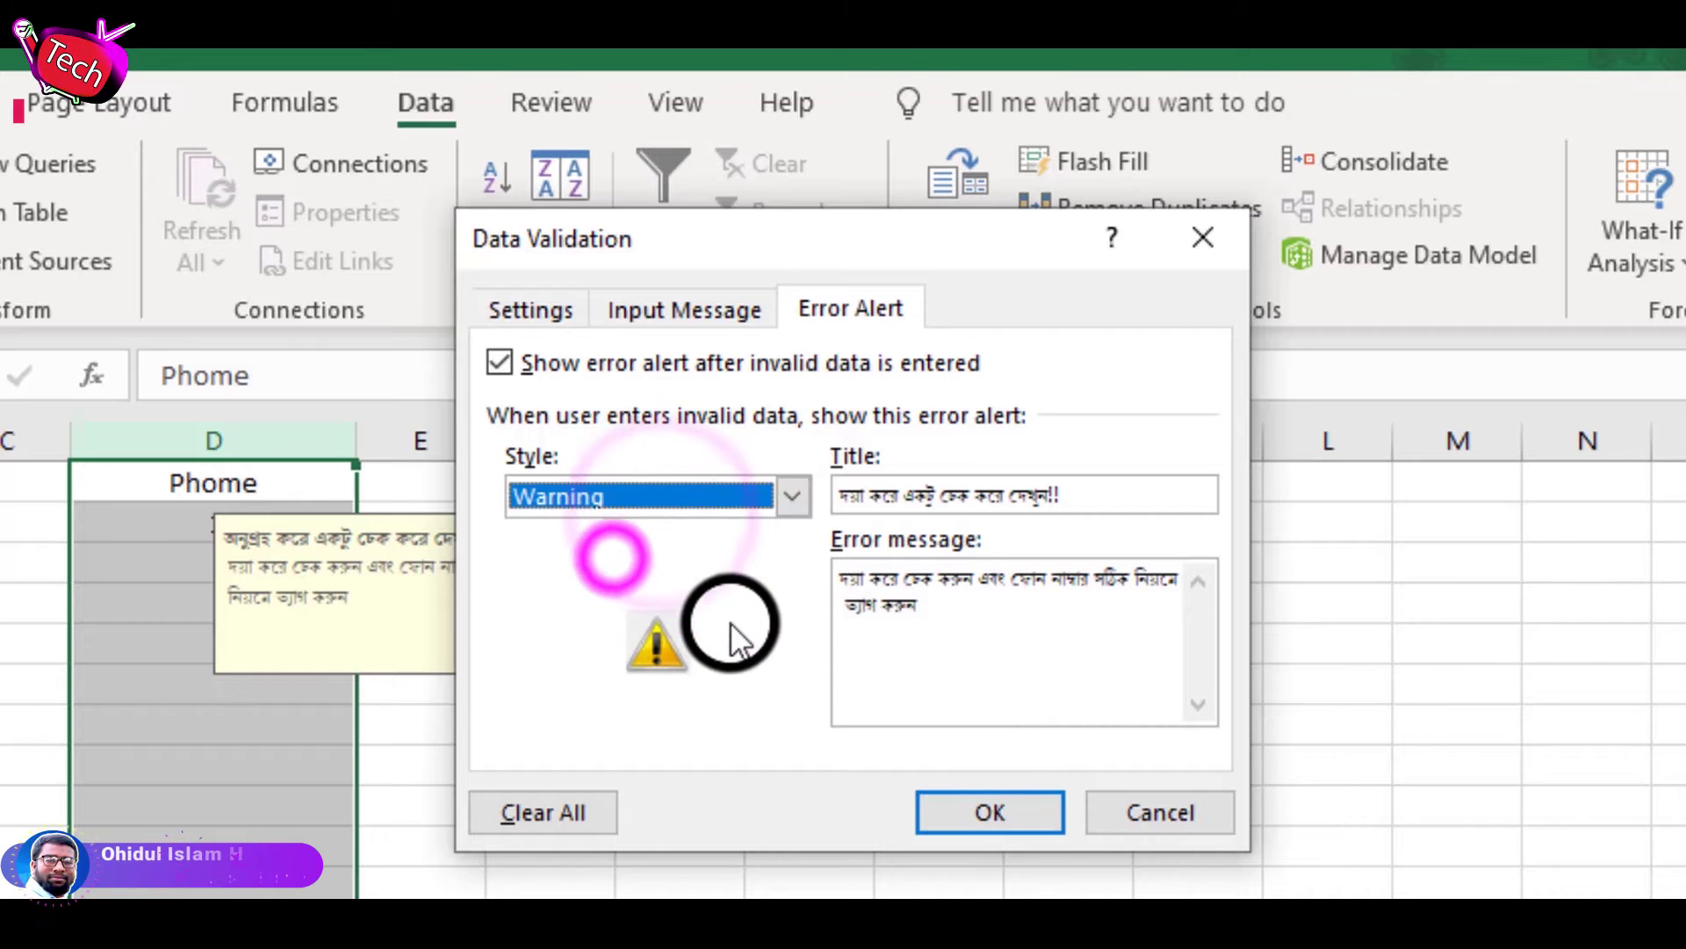
pyautogui.click(583, 492)
pyautogui.click(585, 527)
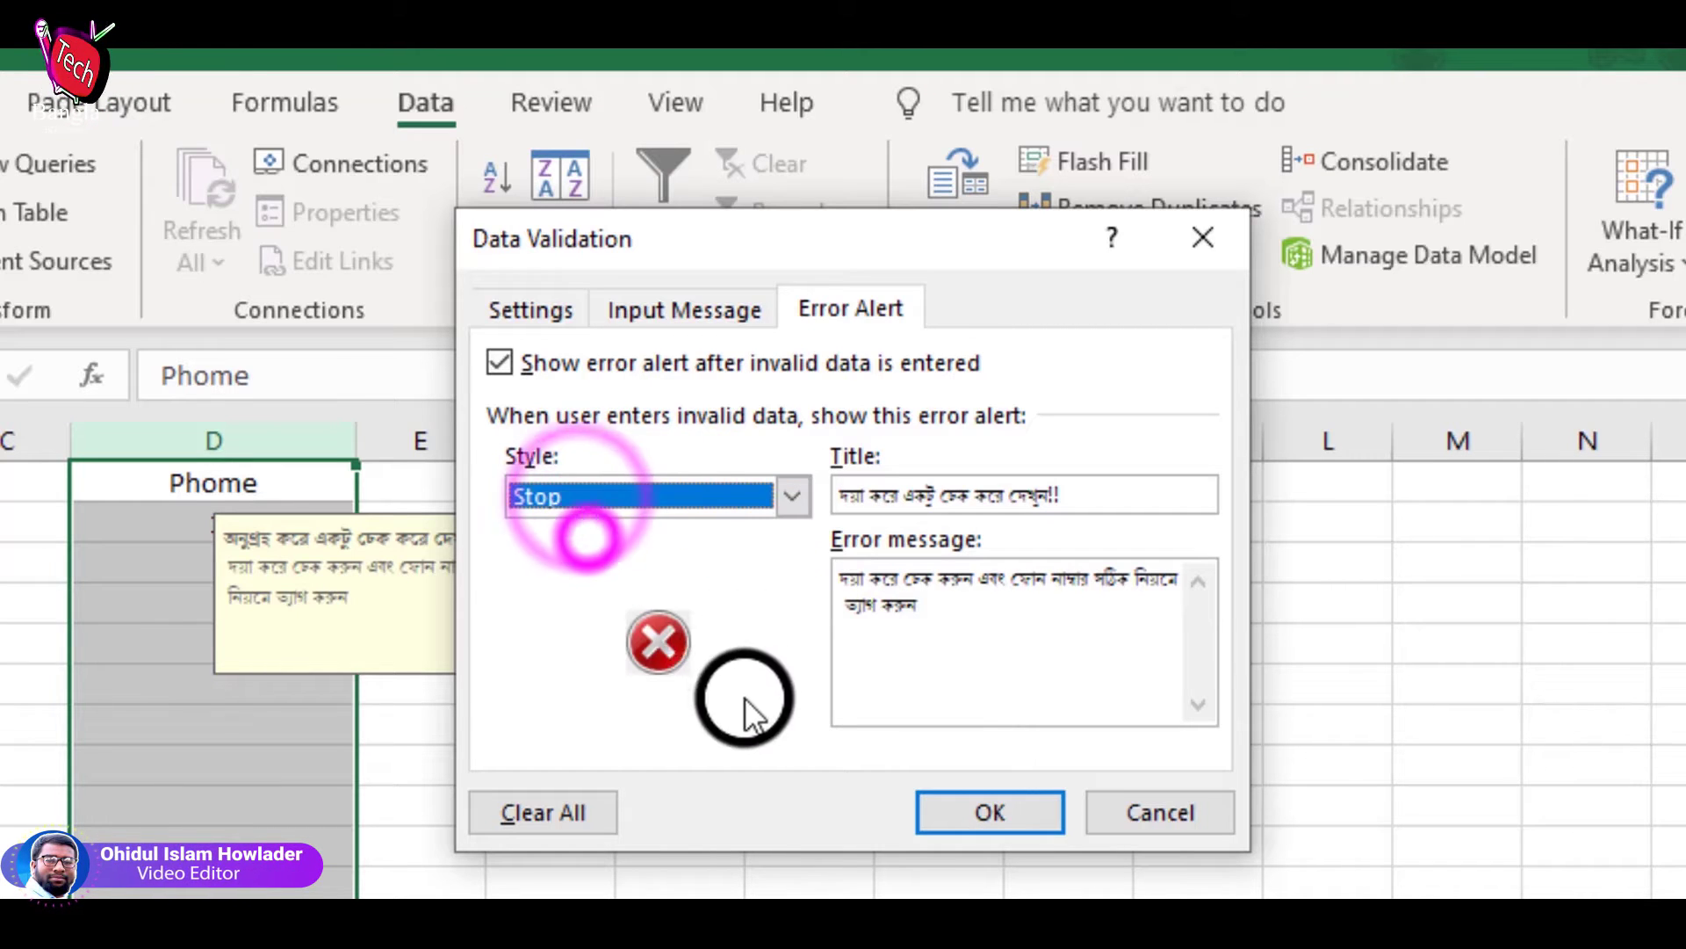
pyautogui.click(624, 497)
pyautogui.click(587, 553)
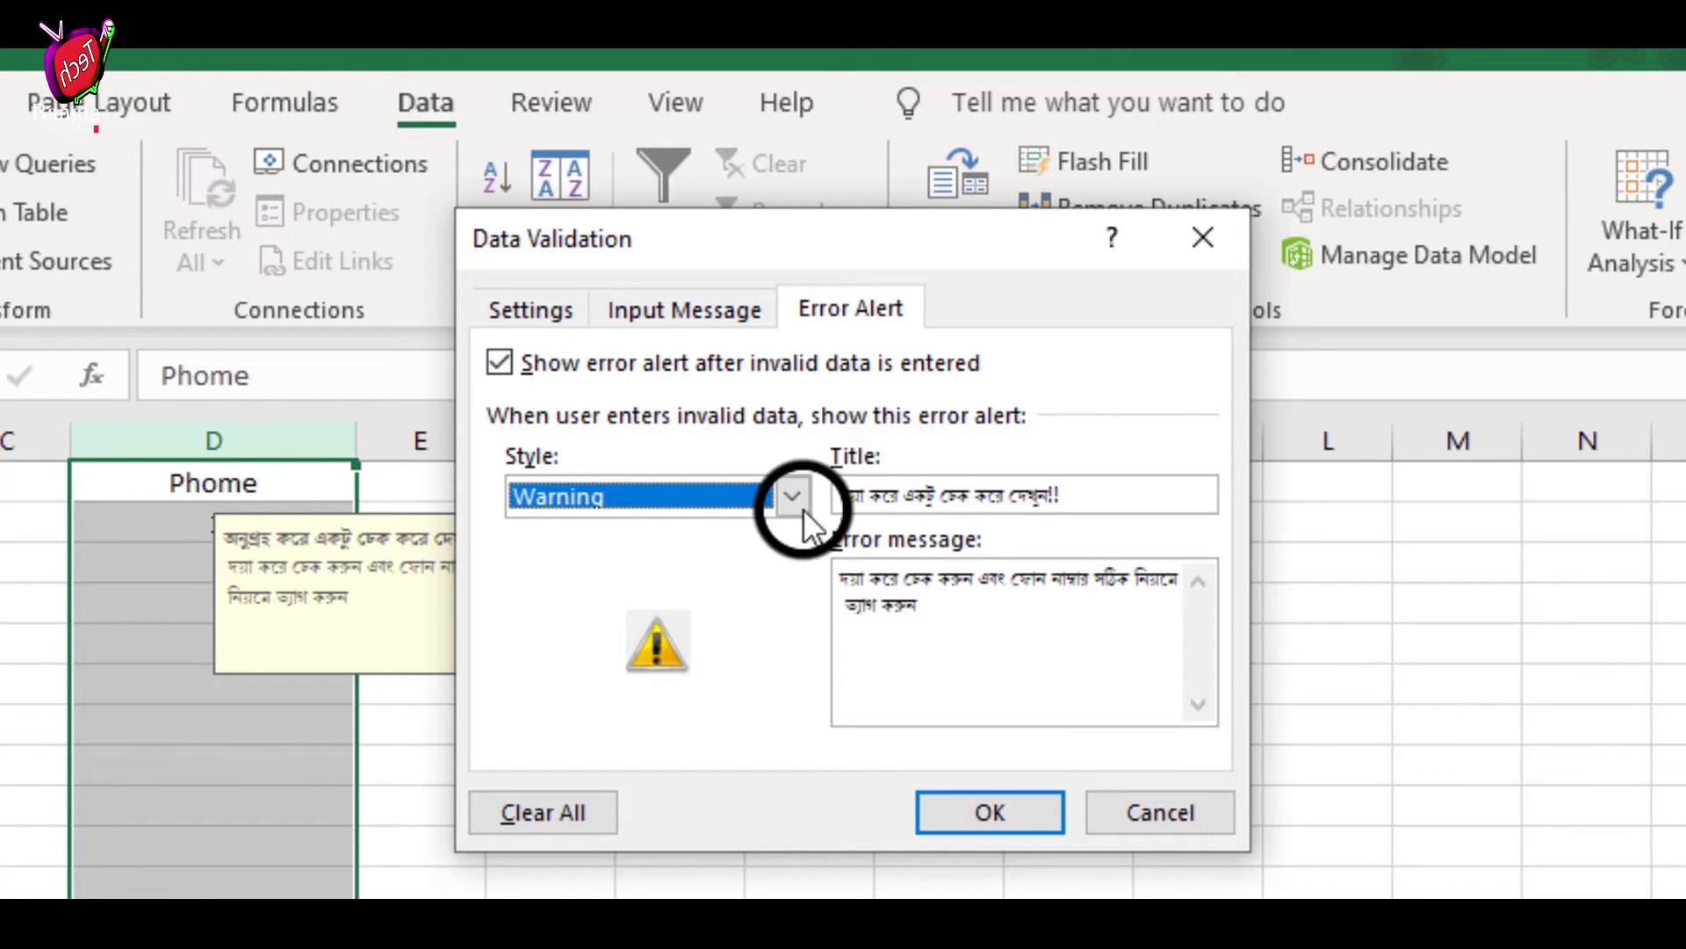
pyautogui.moveTo(1069, 495); pyautogui.dragTo(836, 497)
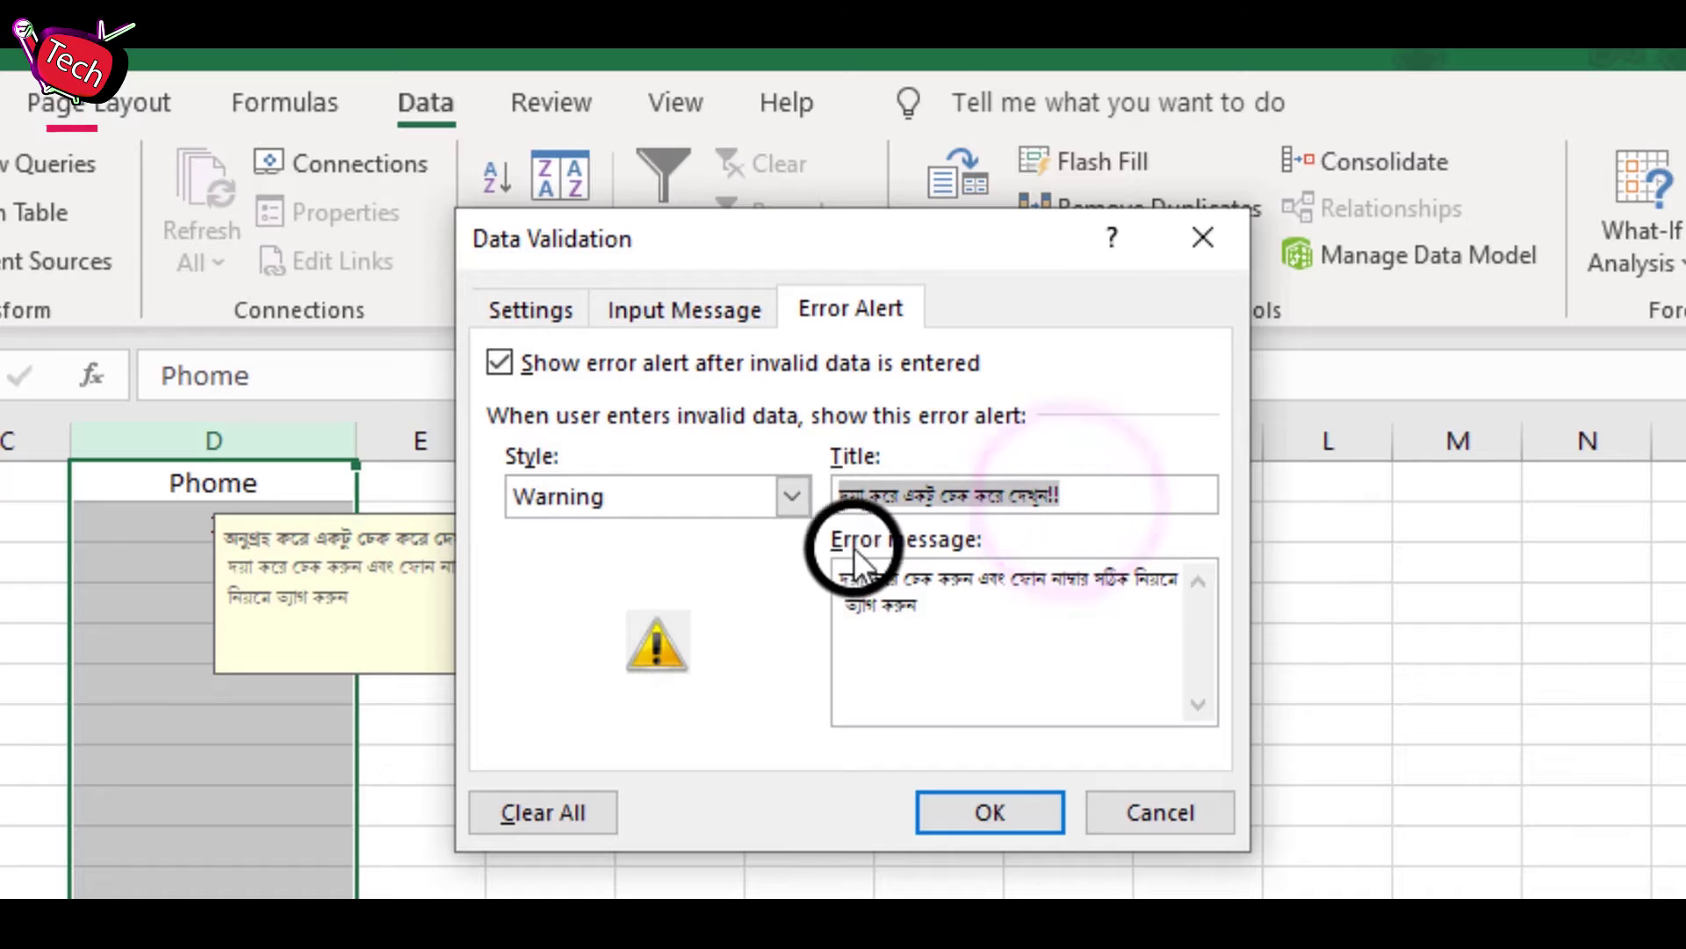
pyautogui.moveTo(923, 606); pyautogui.dragTo(801, 579)
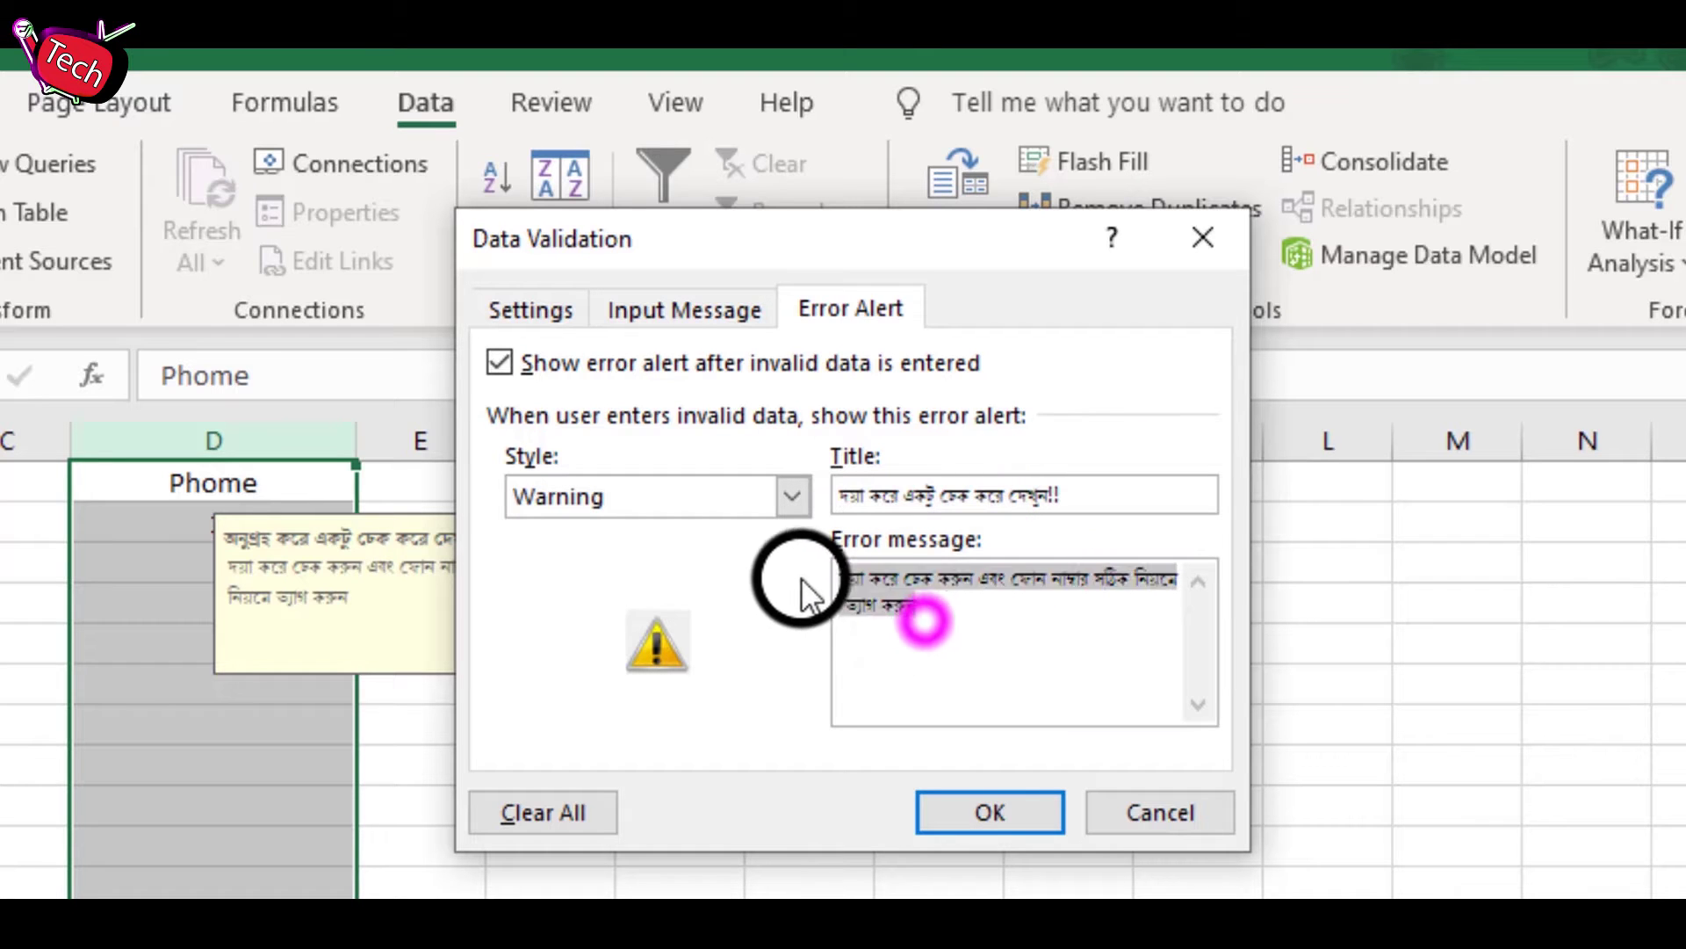
pyautogui.click(971, 809)
pyautogui.click(183, 529)
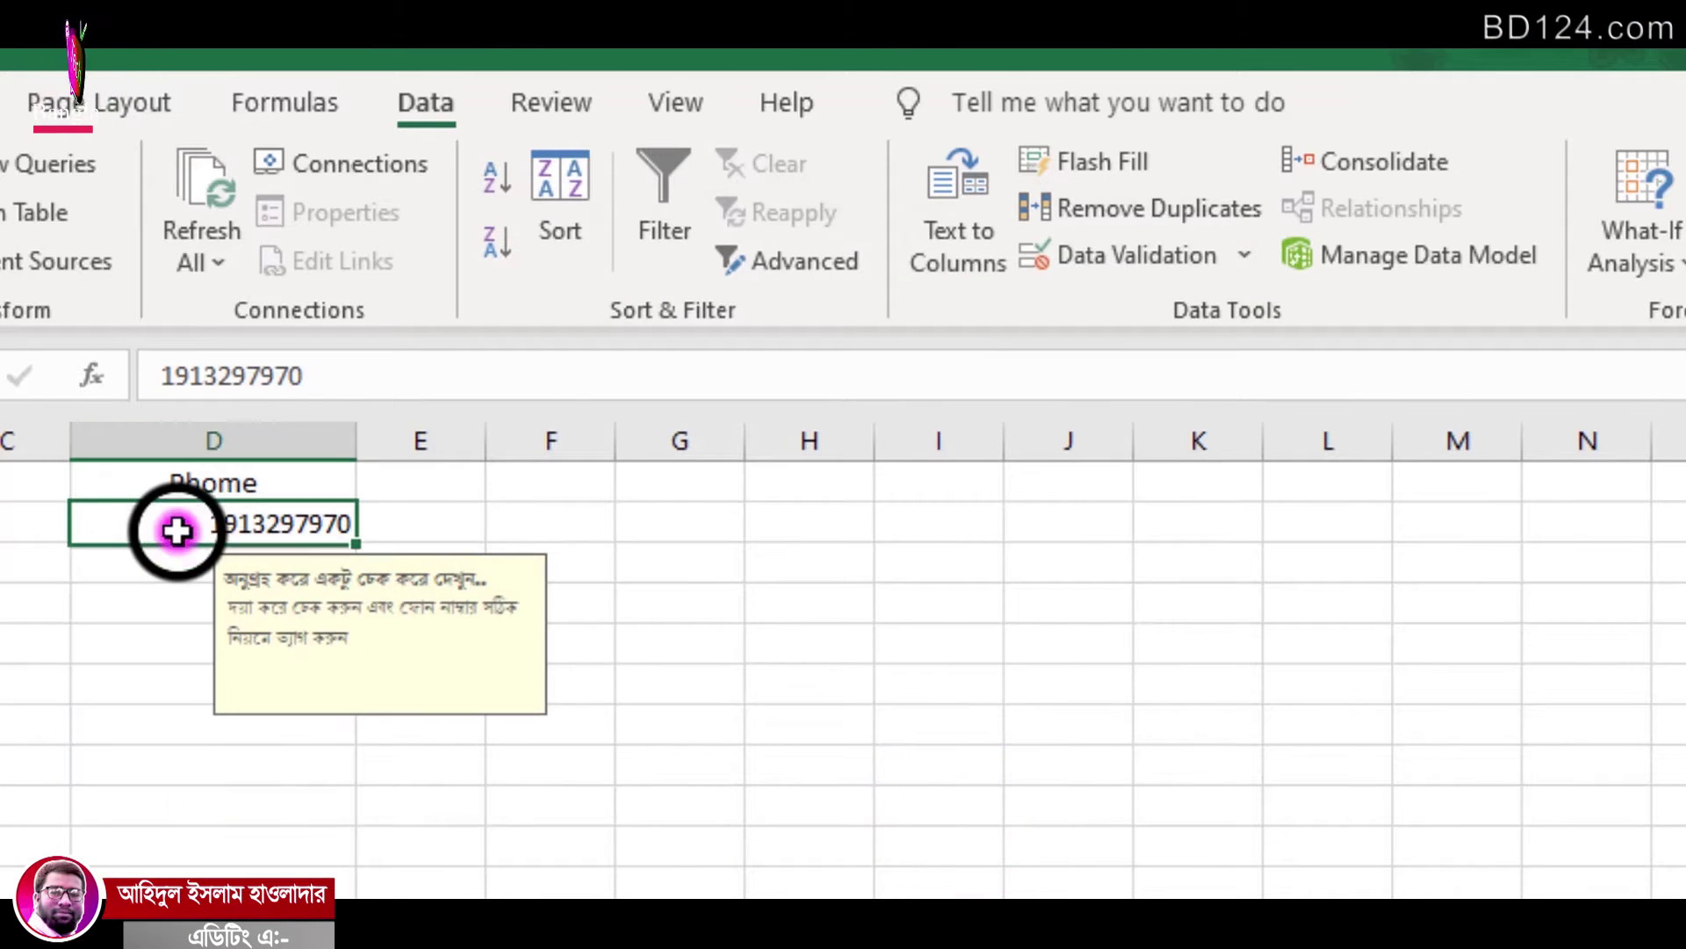
# Lengthen the phone number in D2 until the Bengali warning appears, and accept it anyway.
pyautogui.doubleClick(211, 525)
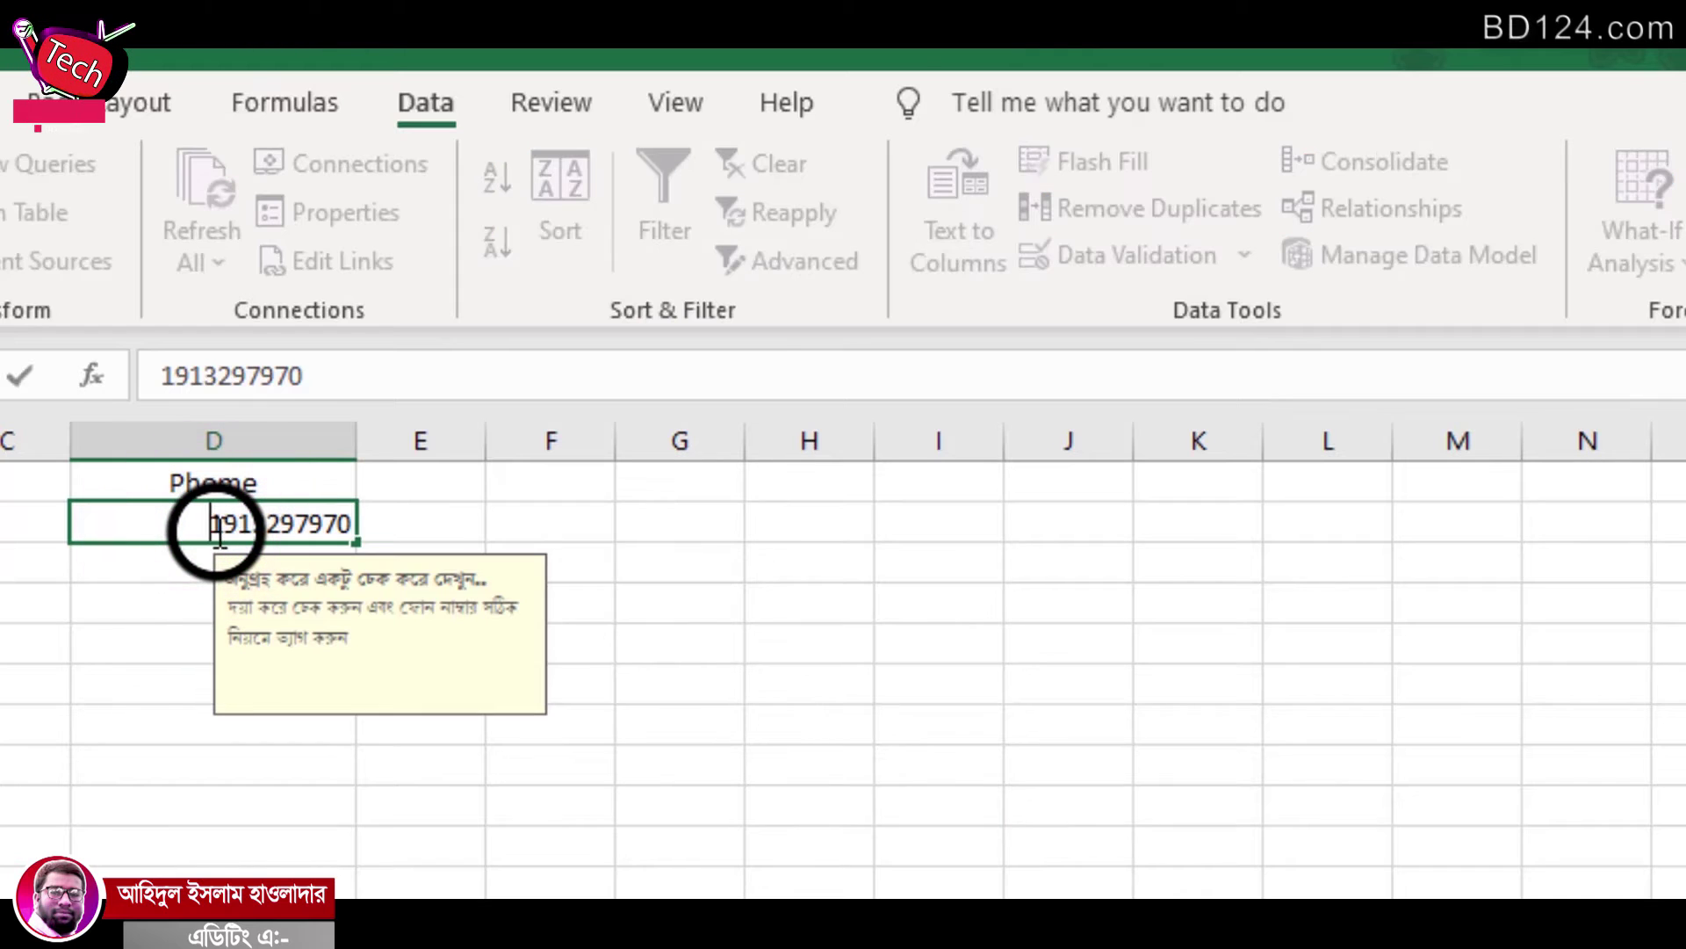
pyautogui.write('1')
pyautogui.press('Return')
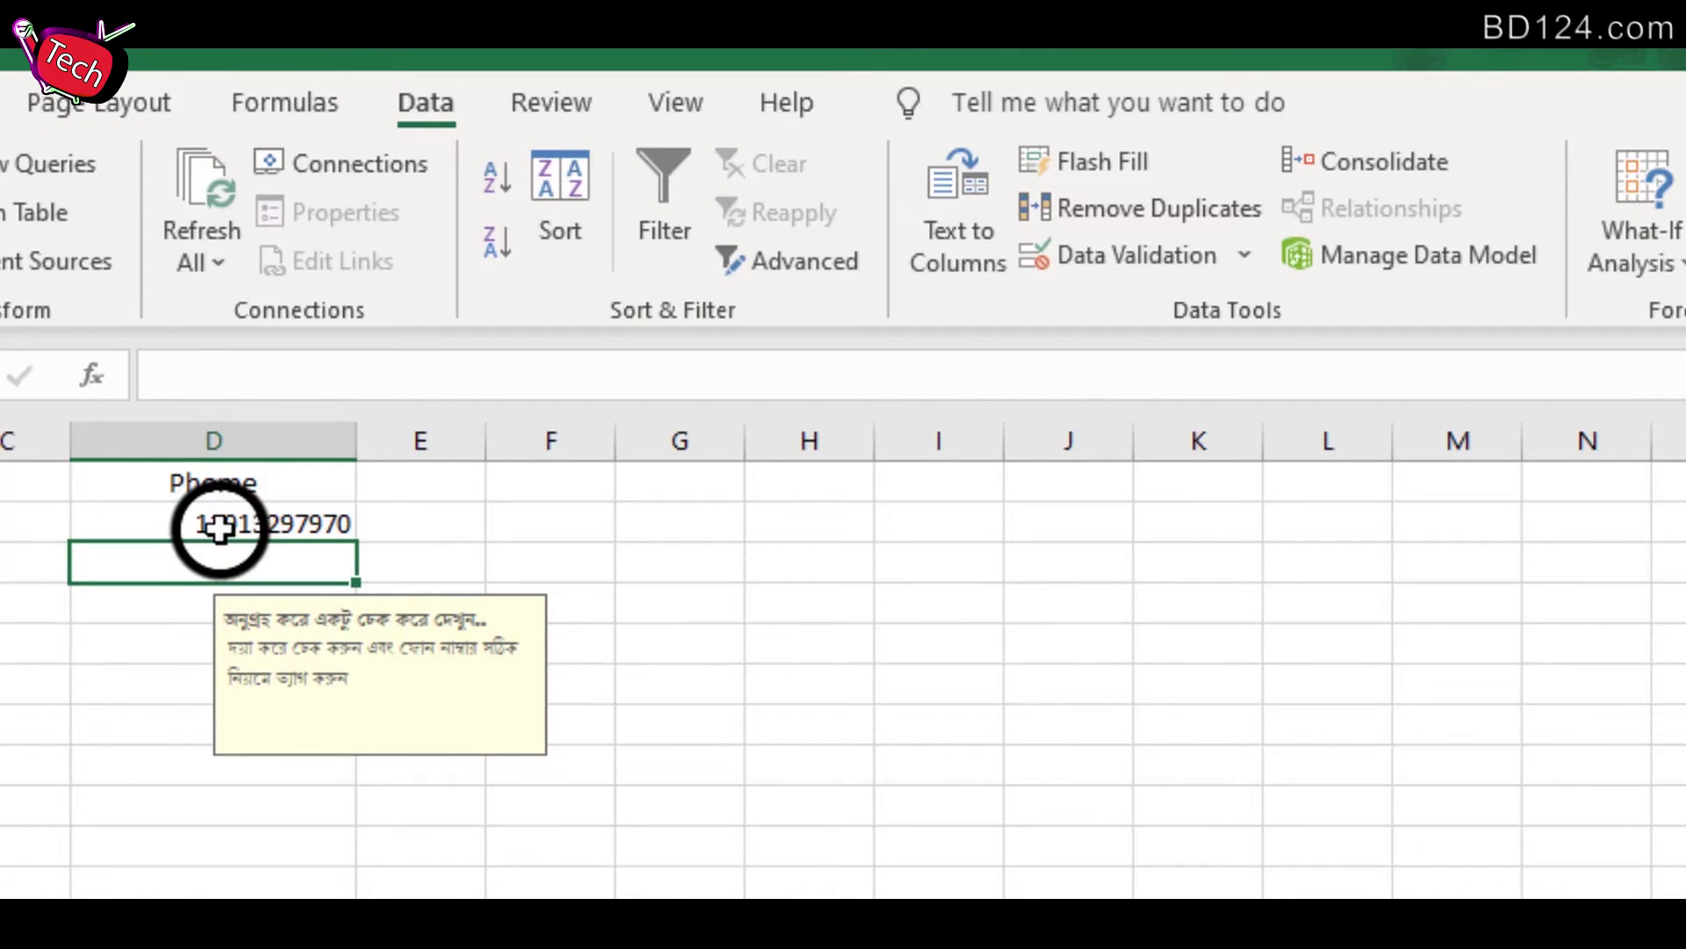
pyautogui.doubleClick(218, 526)
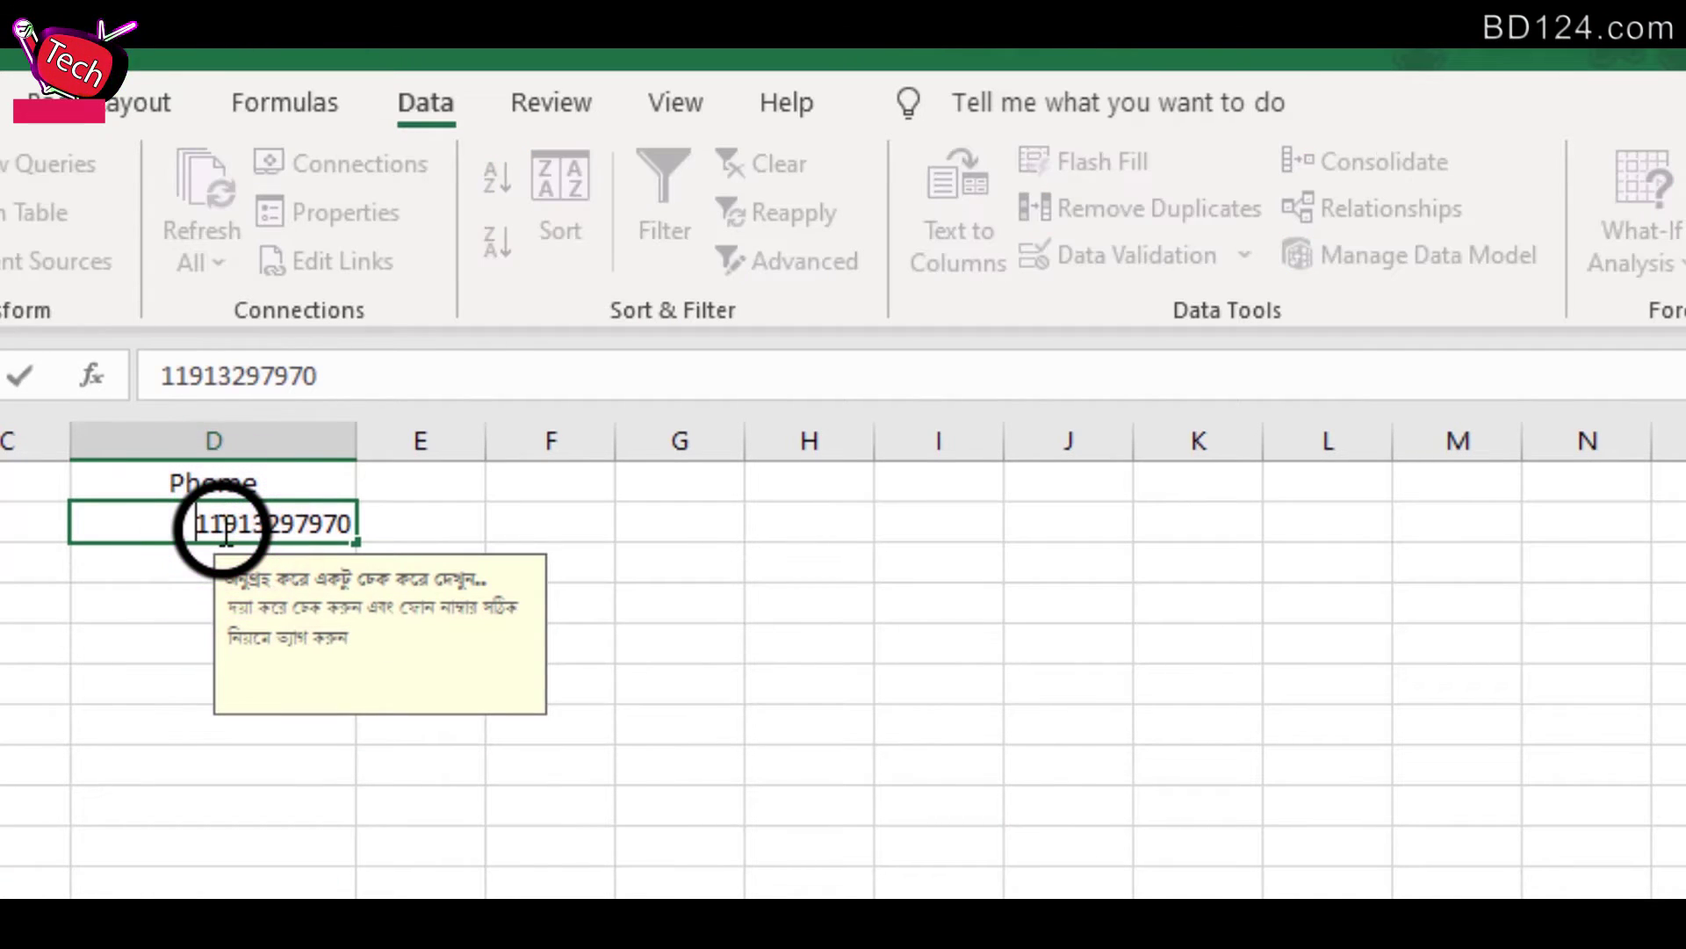
pyautogui.press('Return')
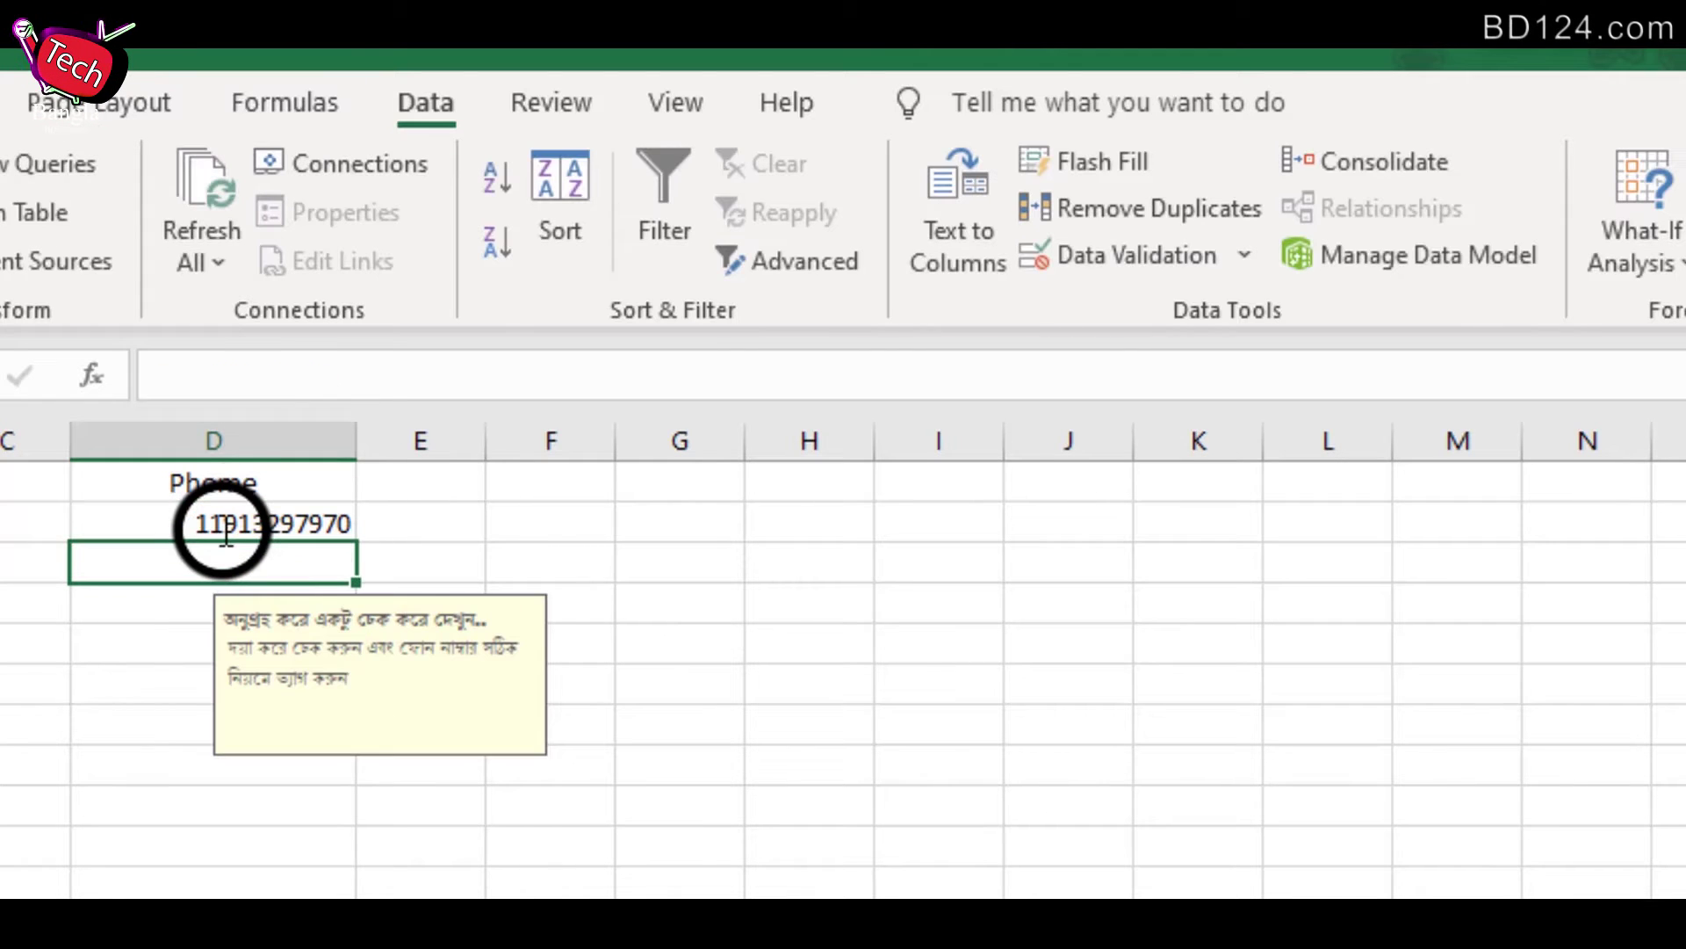
pyautogui.doubleClick(233, 520)
pyautogui.write('00')
pyautogui.press('Return')
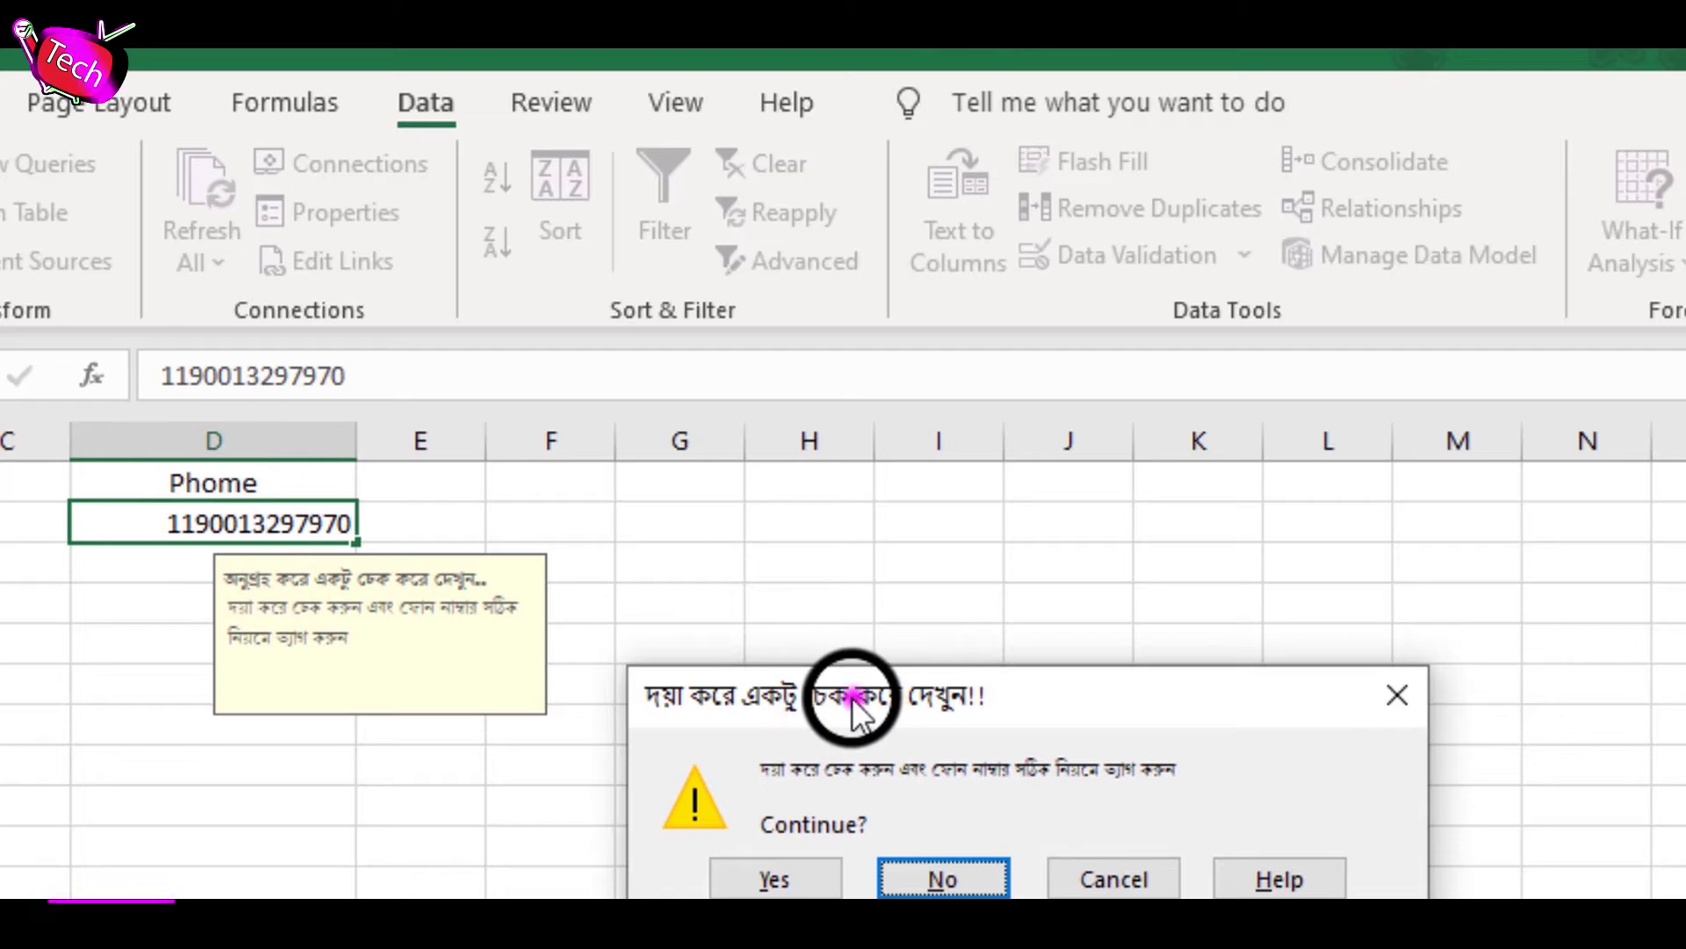
pyautogui.moveTo(852, 697); pyautogui.dragTo(751, 527)
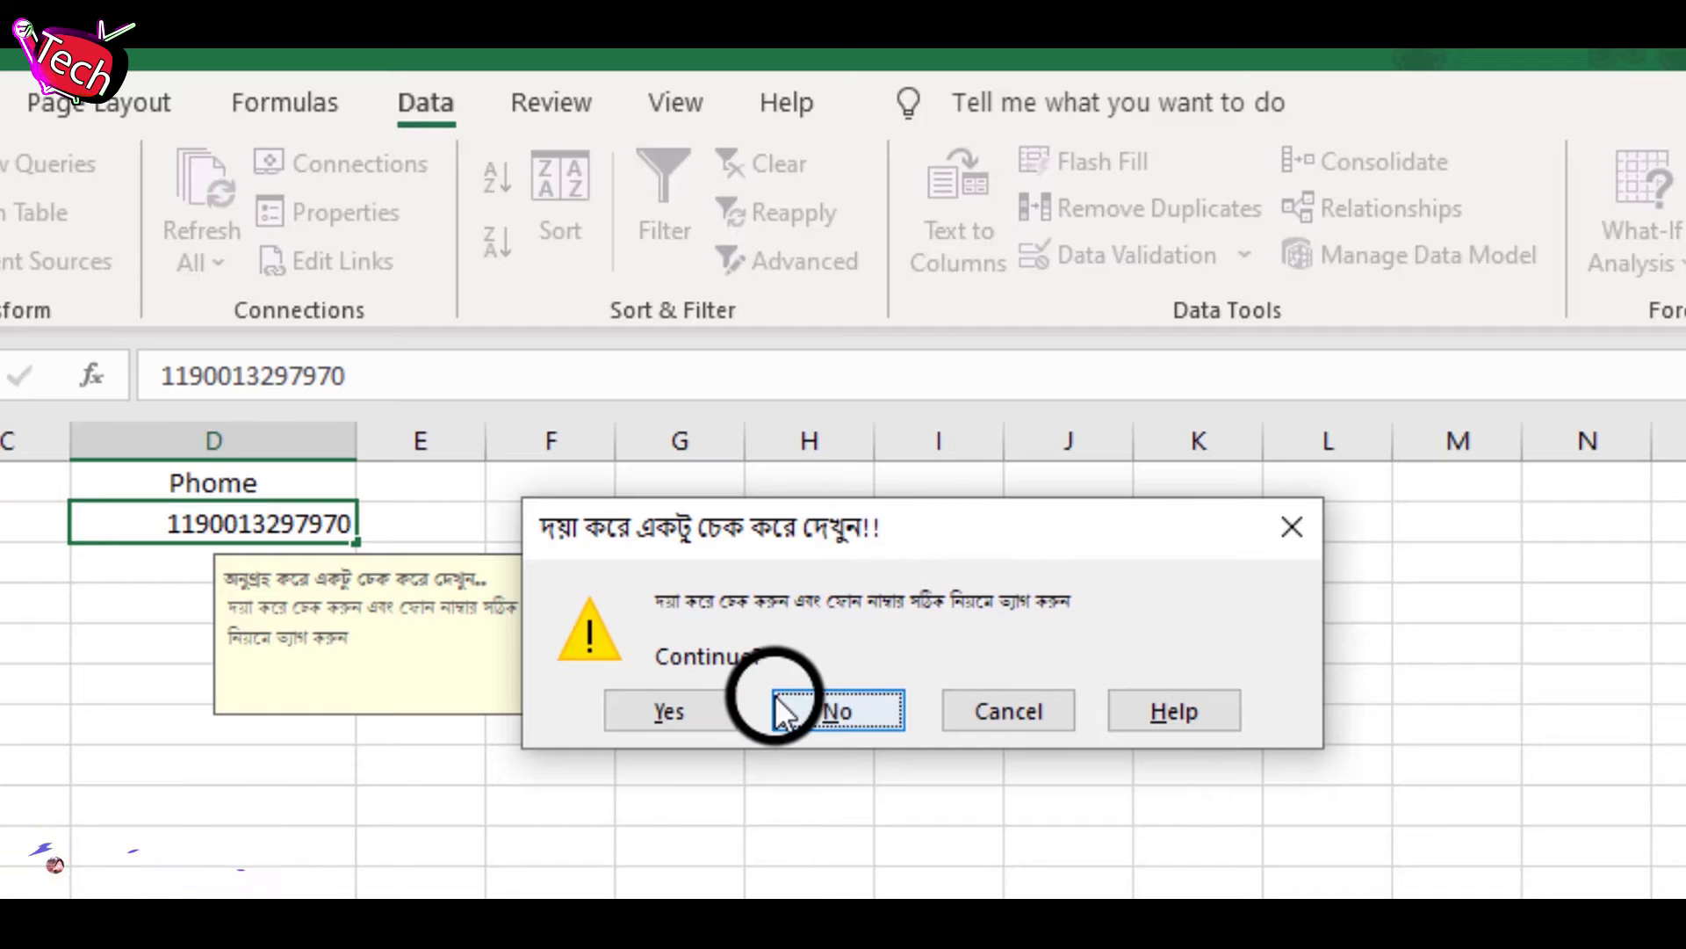
pyautogui.click(696, 715)
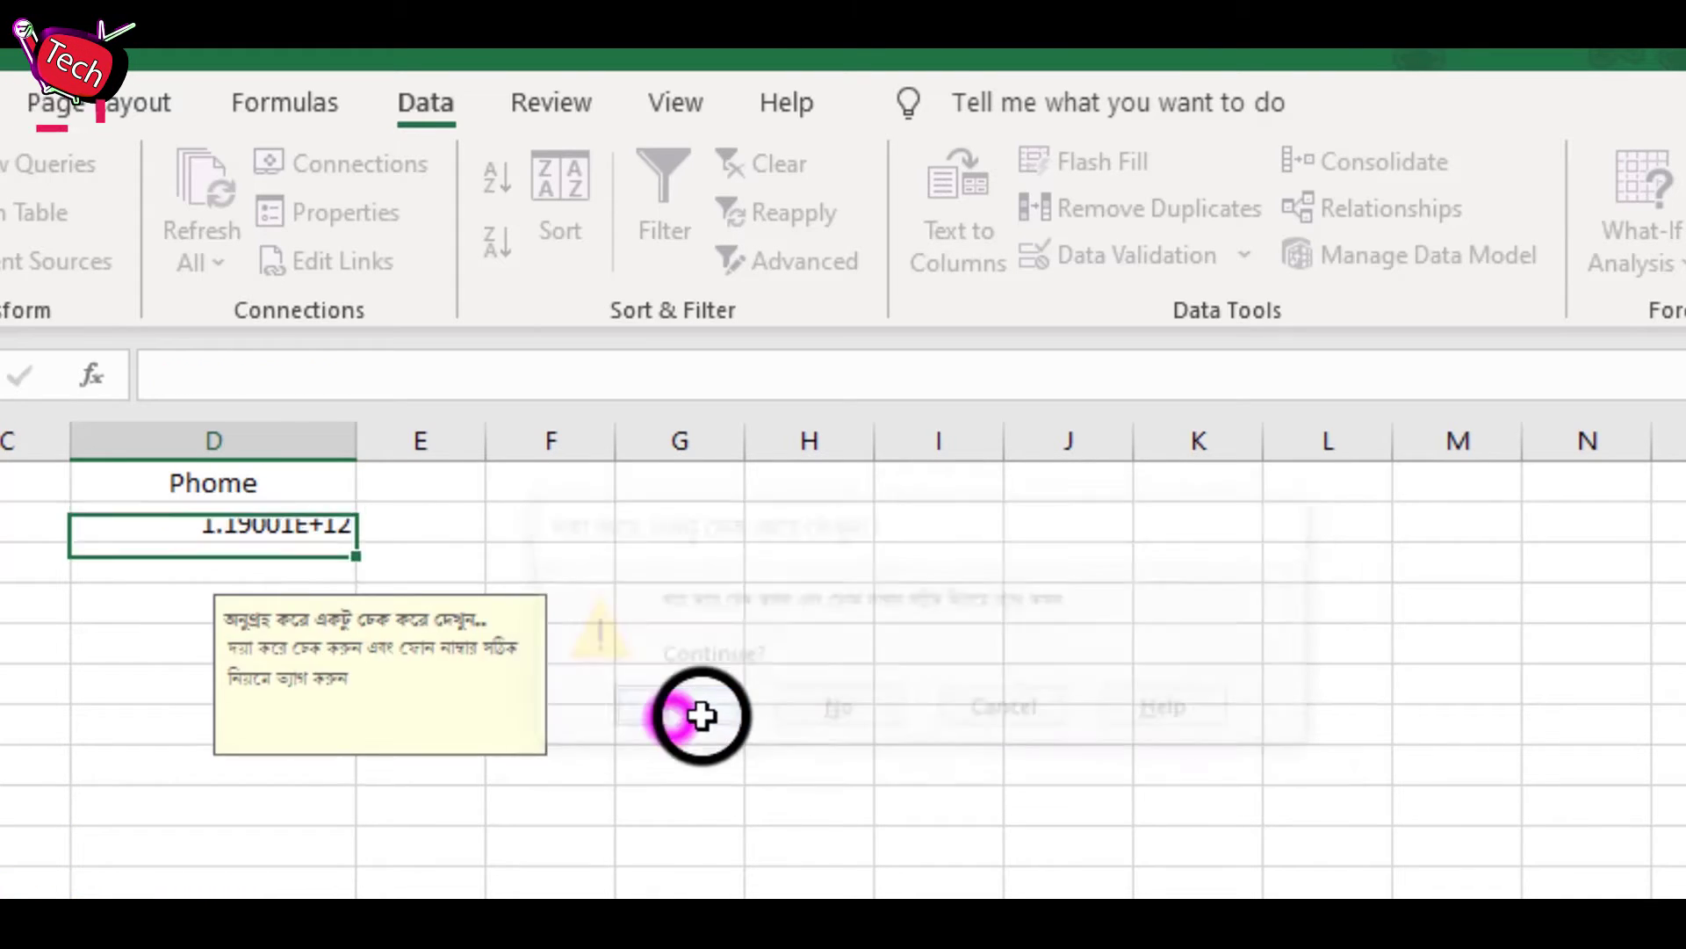
# Review the accepted long number, then begin typing a heading in column F.
pyautogui.click(264, 538)
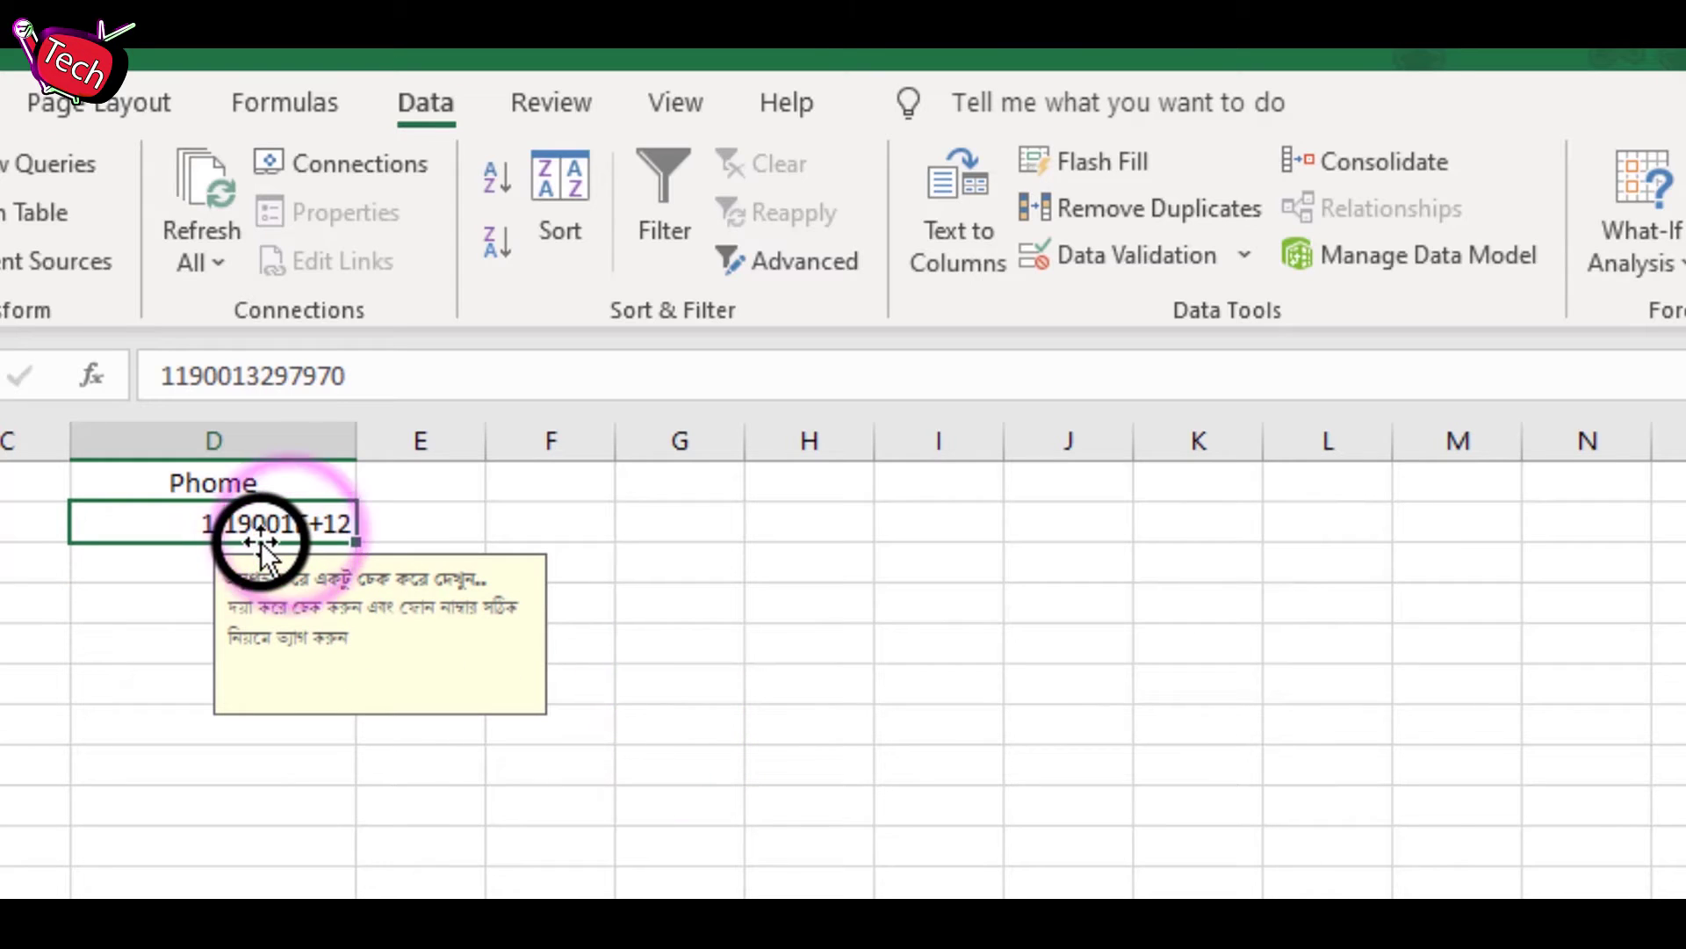
pyautogui.doubleClick(243, 534)
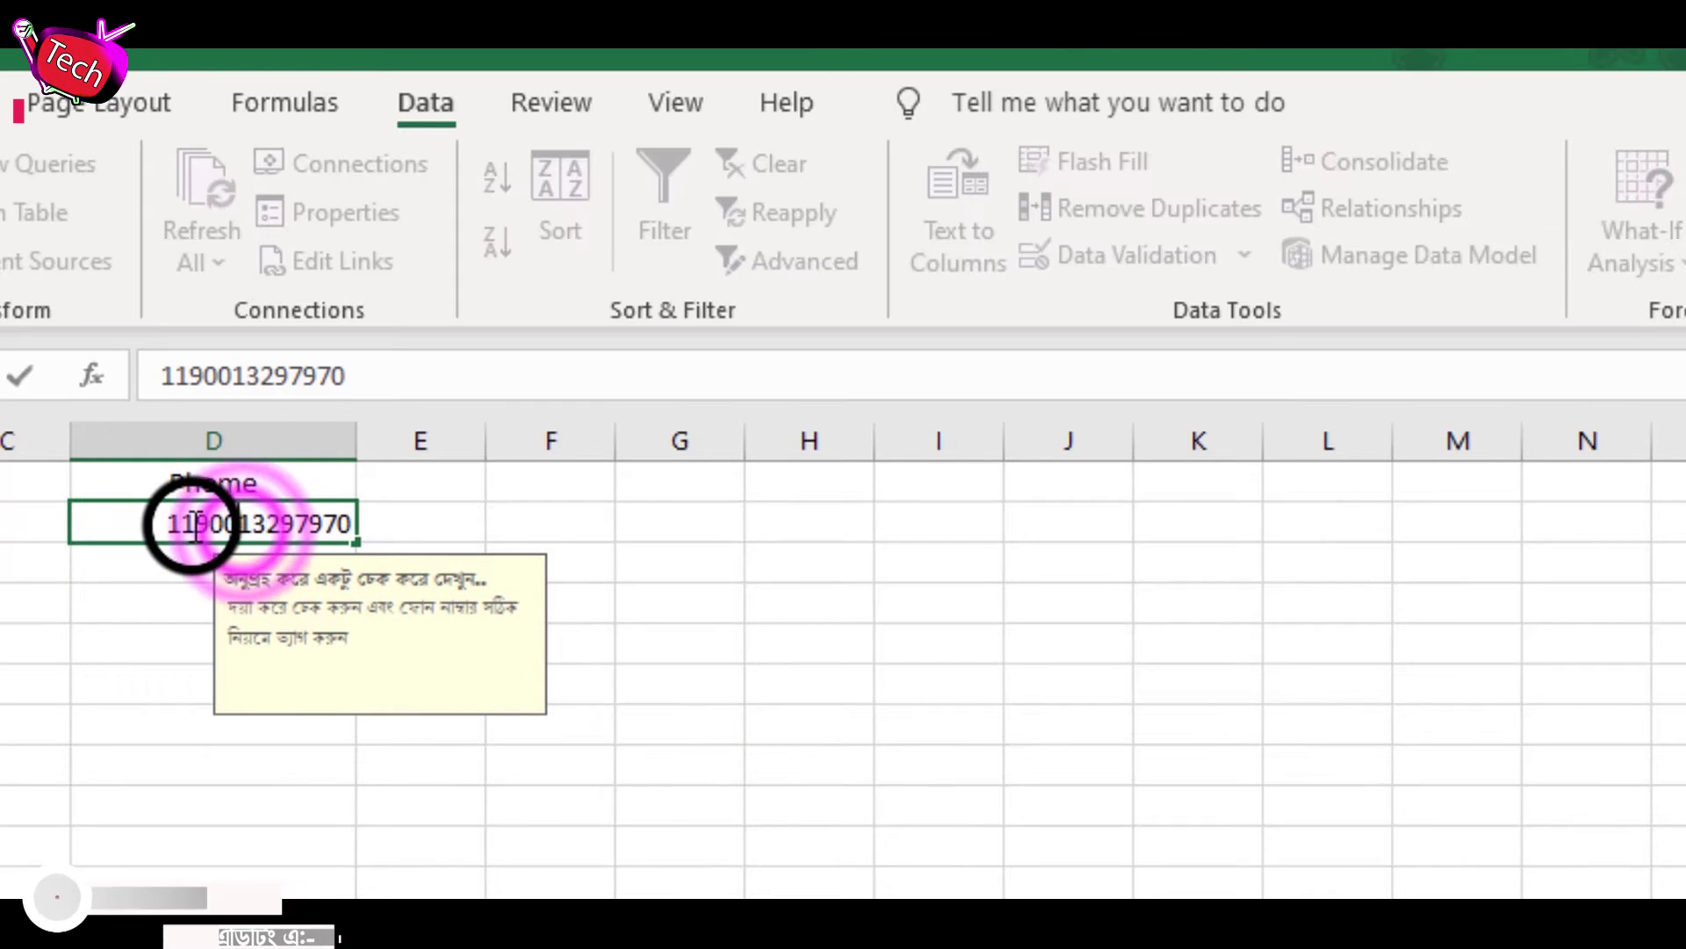
pyautogui.click(522, 519)
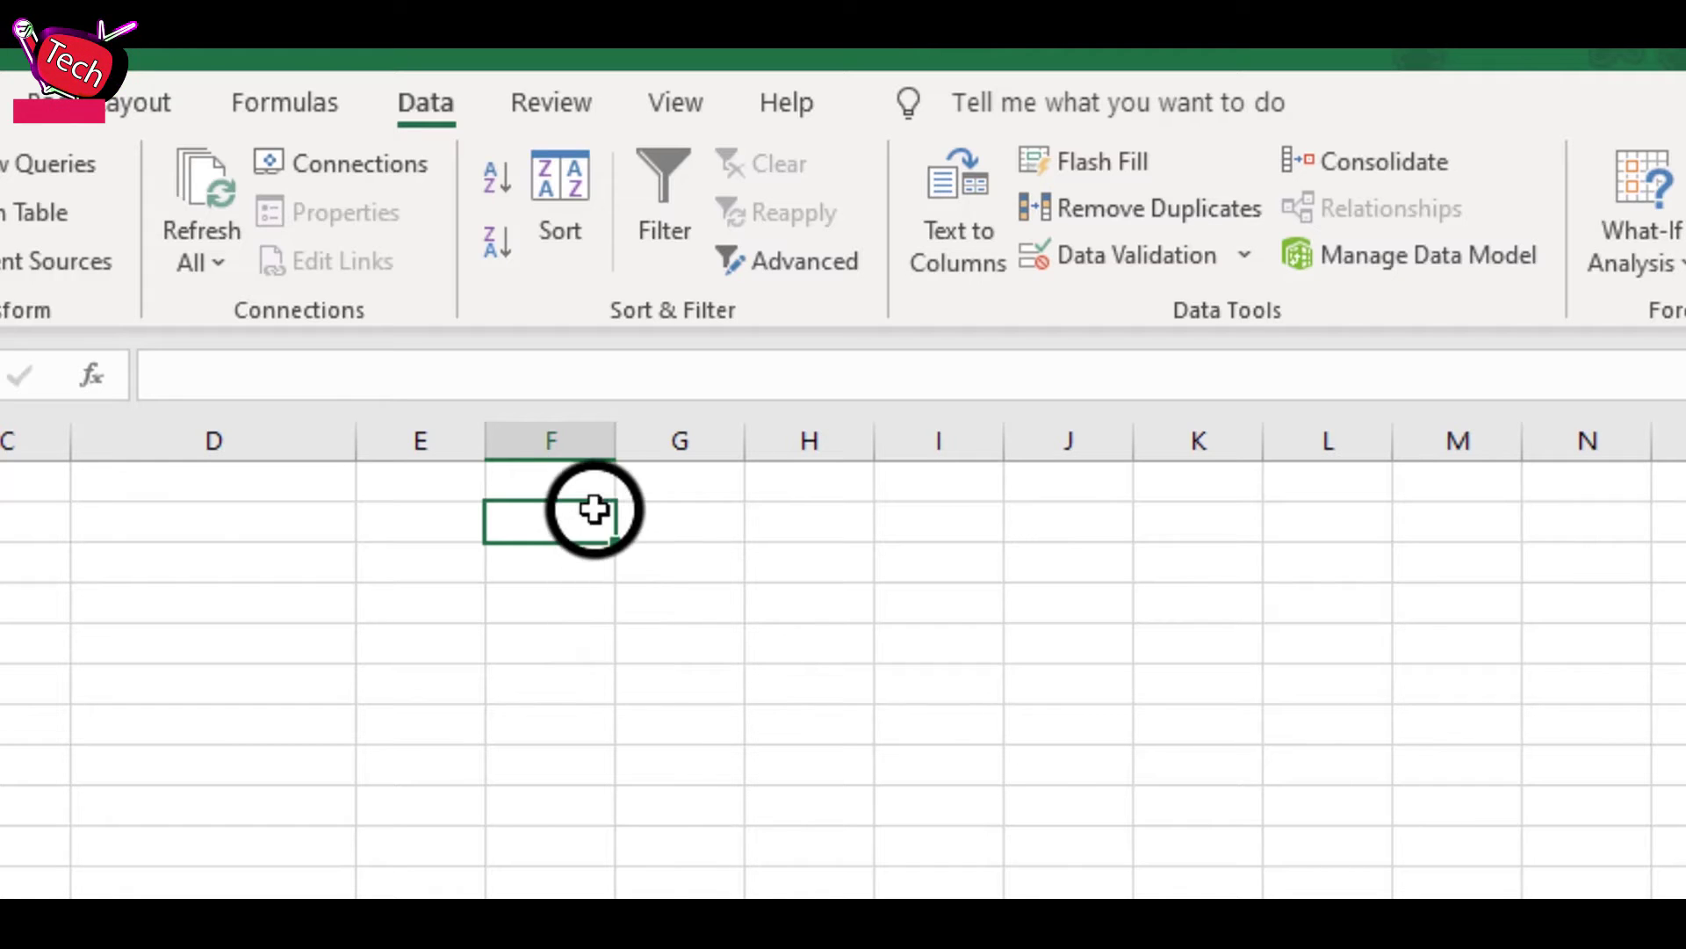
pyautogui.doubleClick(577, 488)
pyautogui.write('Size')
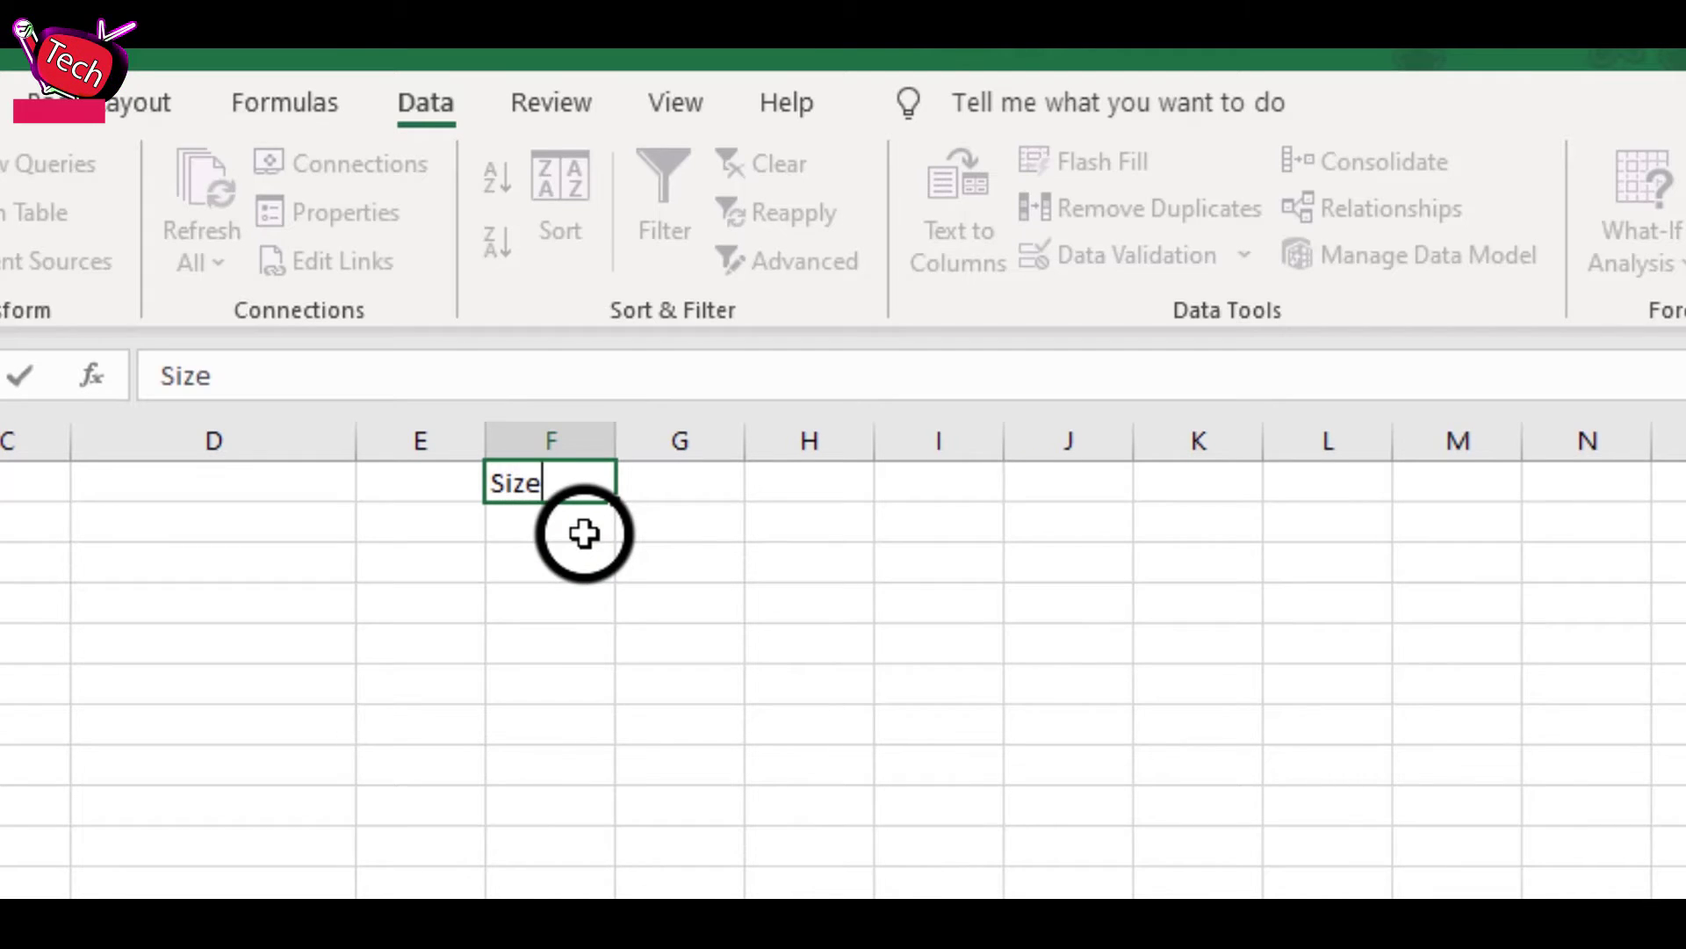
# Finish the Size heading in F1 and set column F's validation to allow whole numbers.
pyautogui.press('Return')
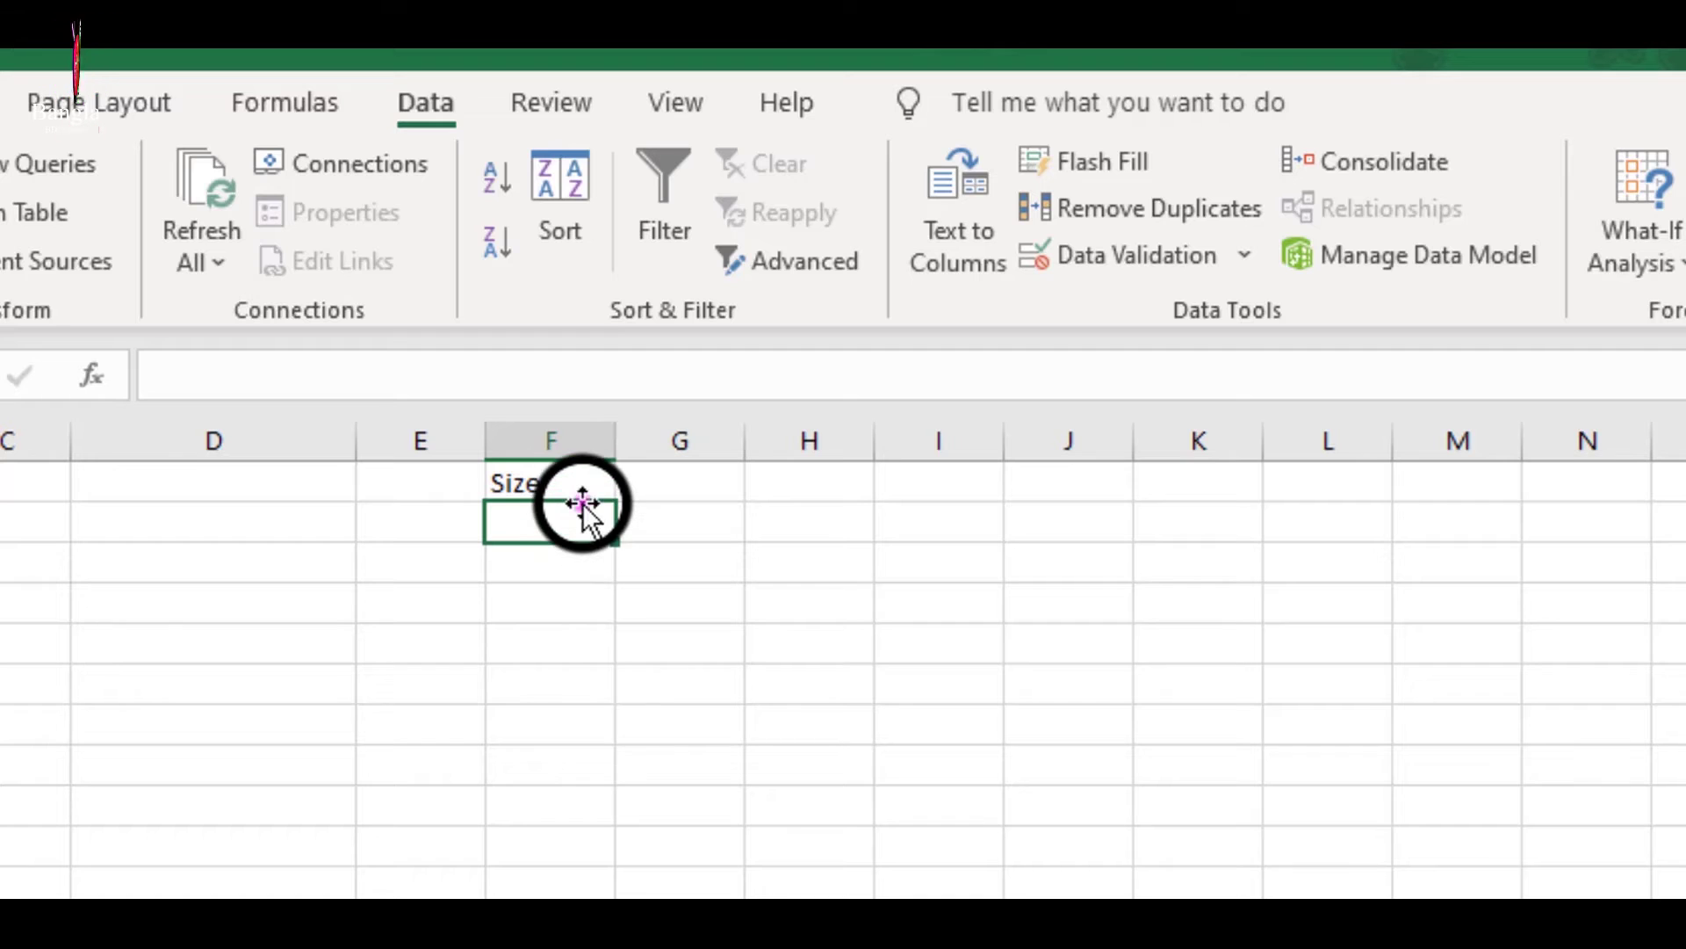
pyautogui.click(553, 441)
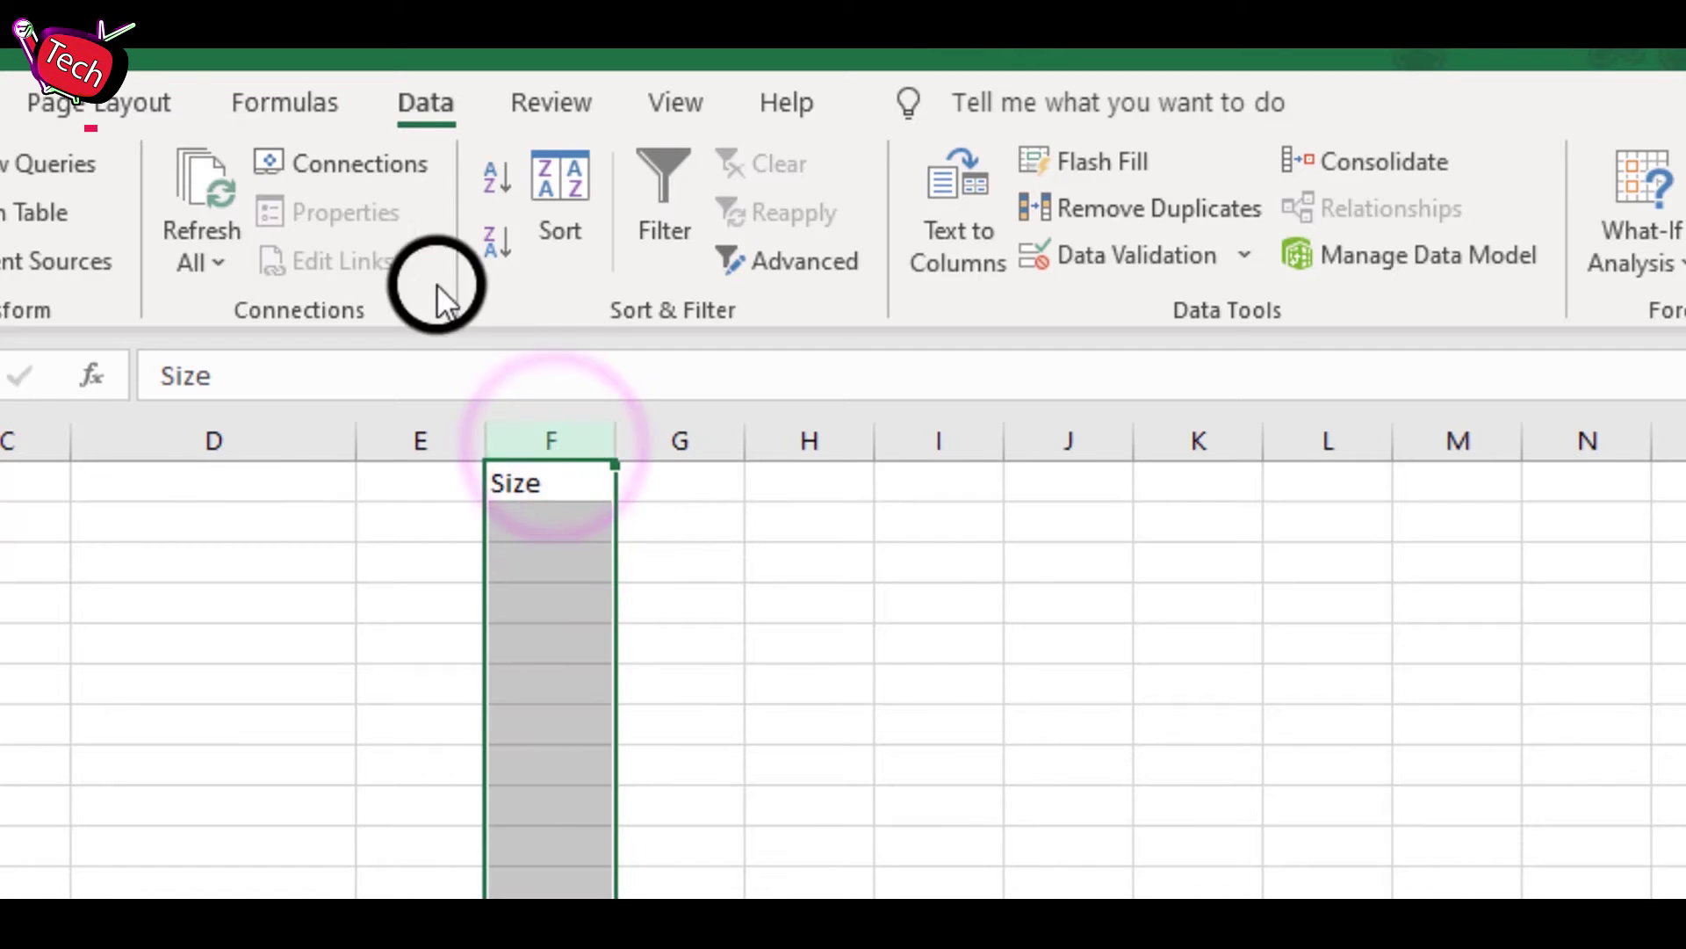
pyautogui.click(1093, 268)
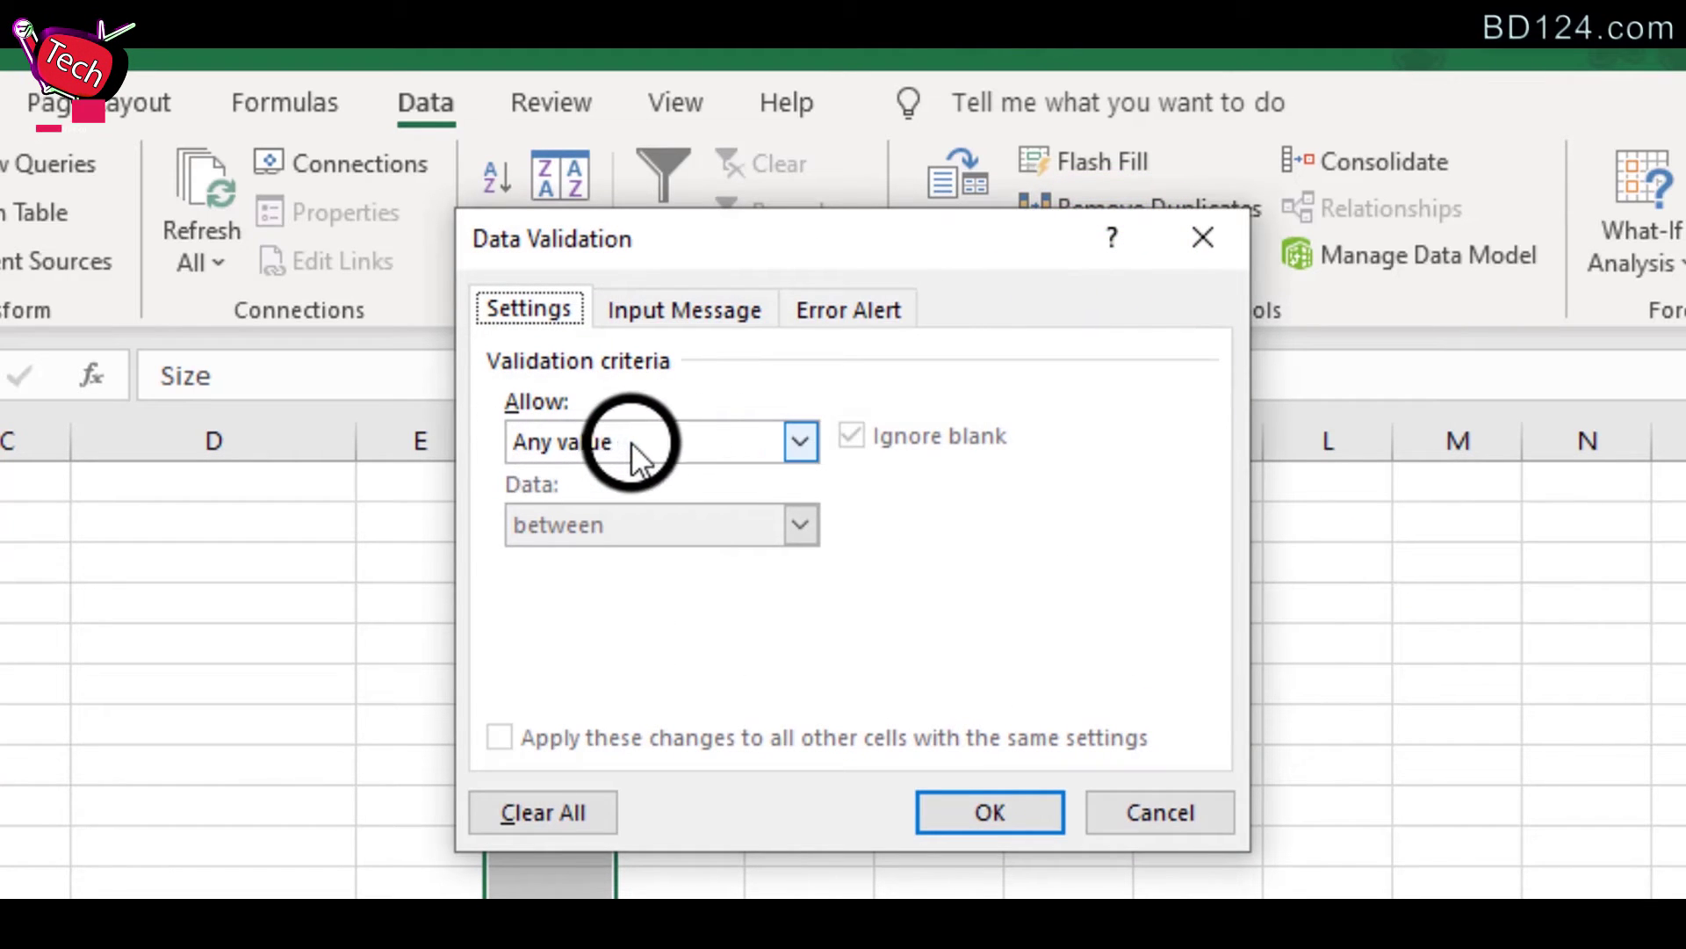
pyautogui.click(672, 440)
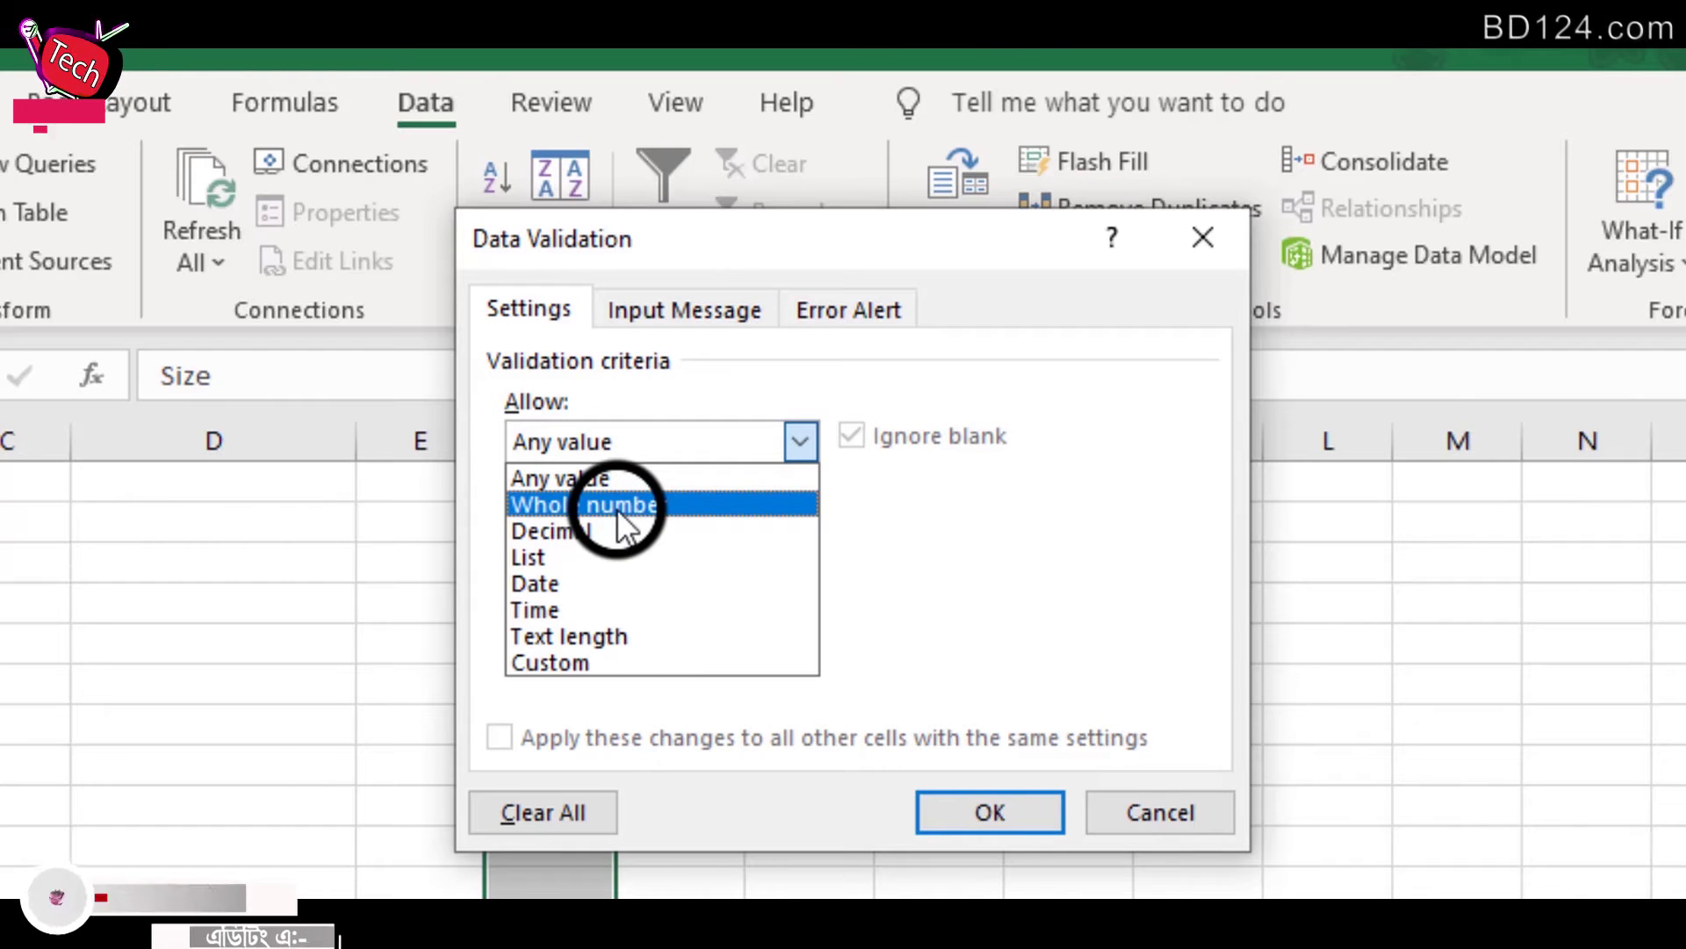
pyautogui.click(616, 506)
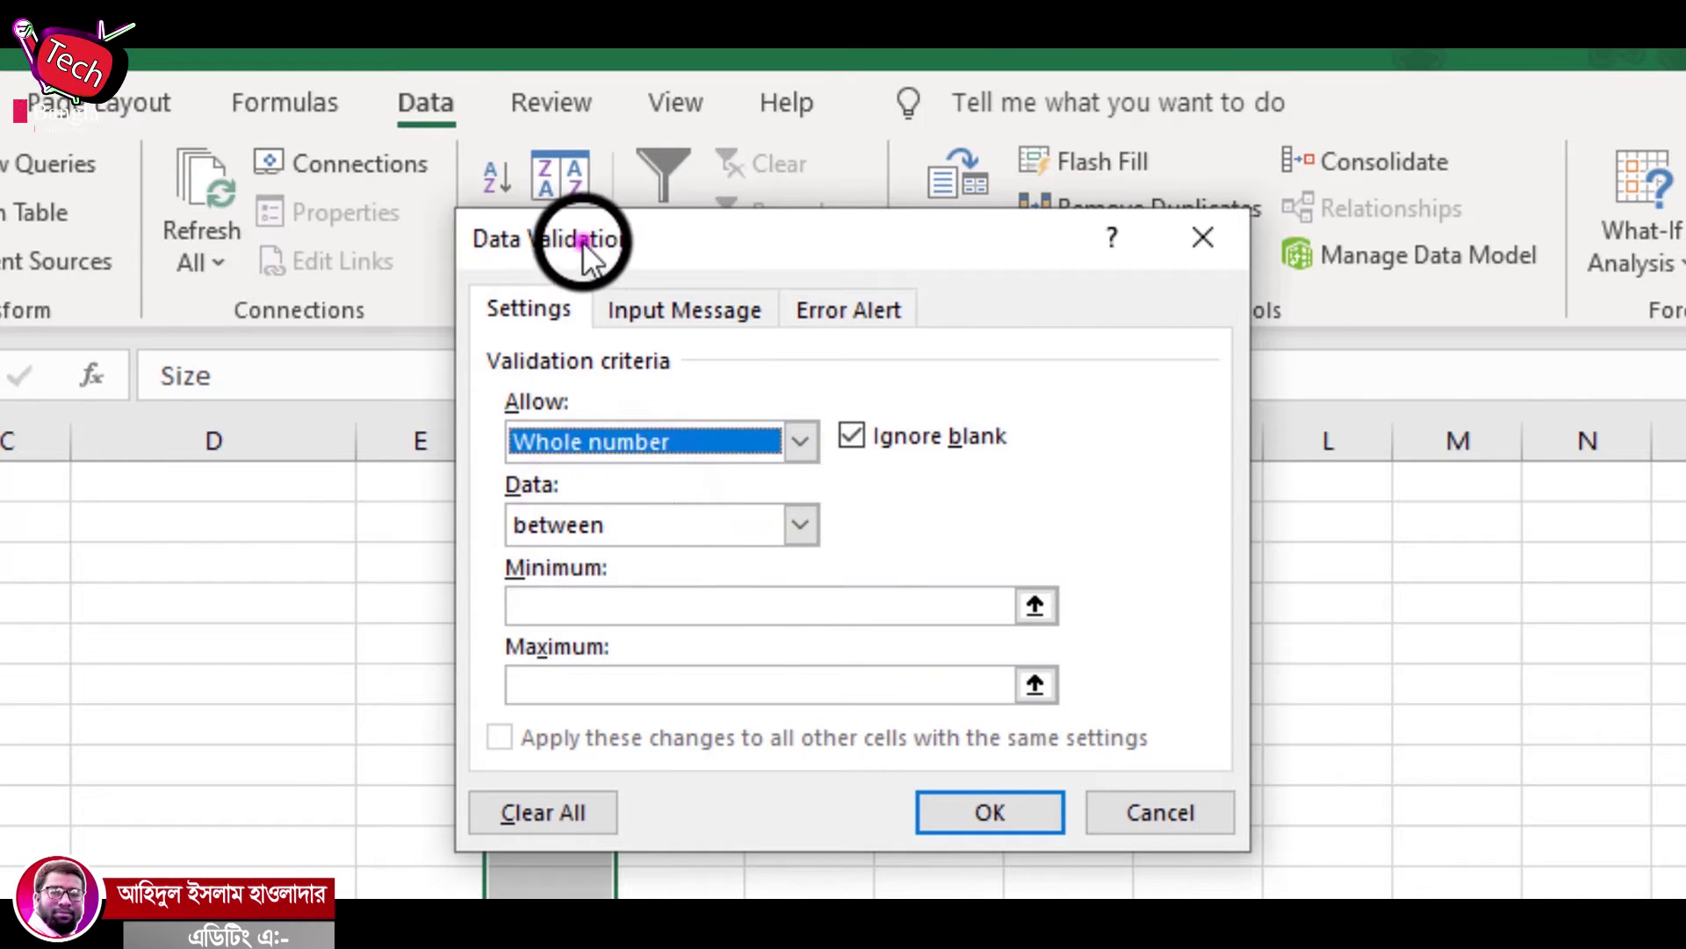
# Set the whole-number range to minimum 150 and maximum 550.
pyautogui.moveTo(583, 240); pyautogui.dragTo(984, 227)
pyautogui.click(953, 592)
pyautogui.write('150')
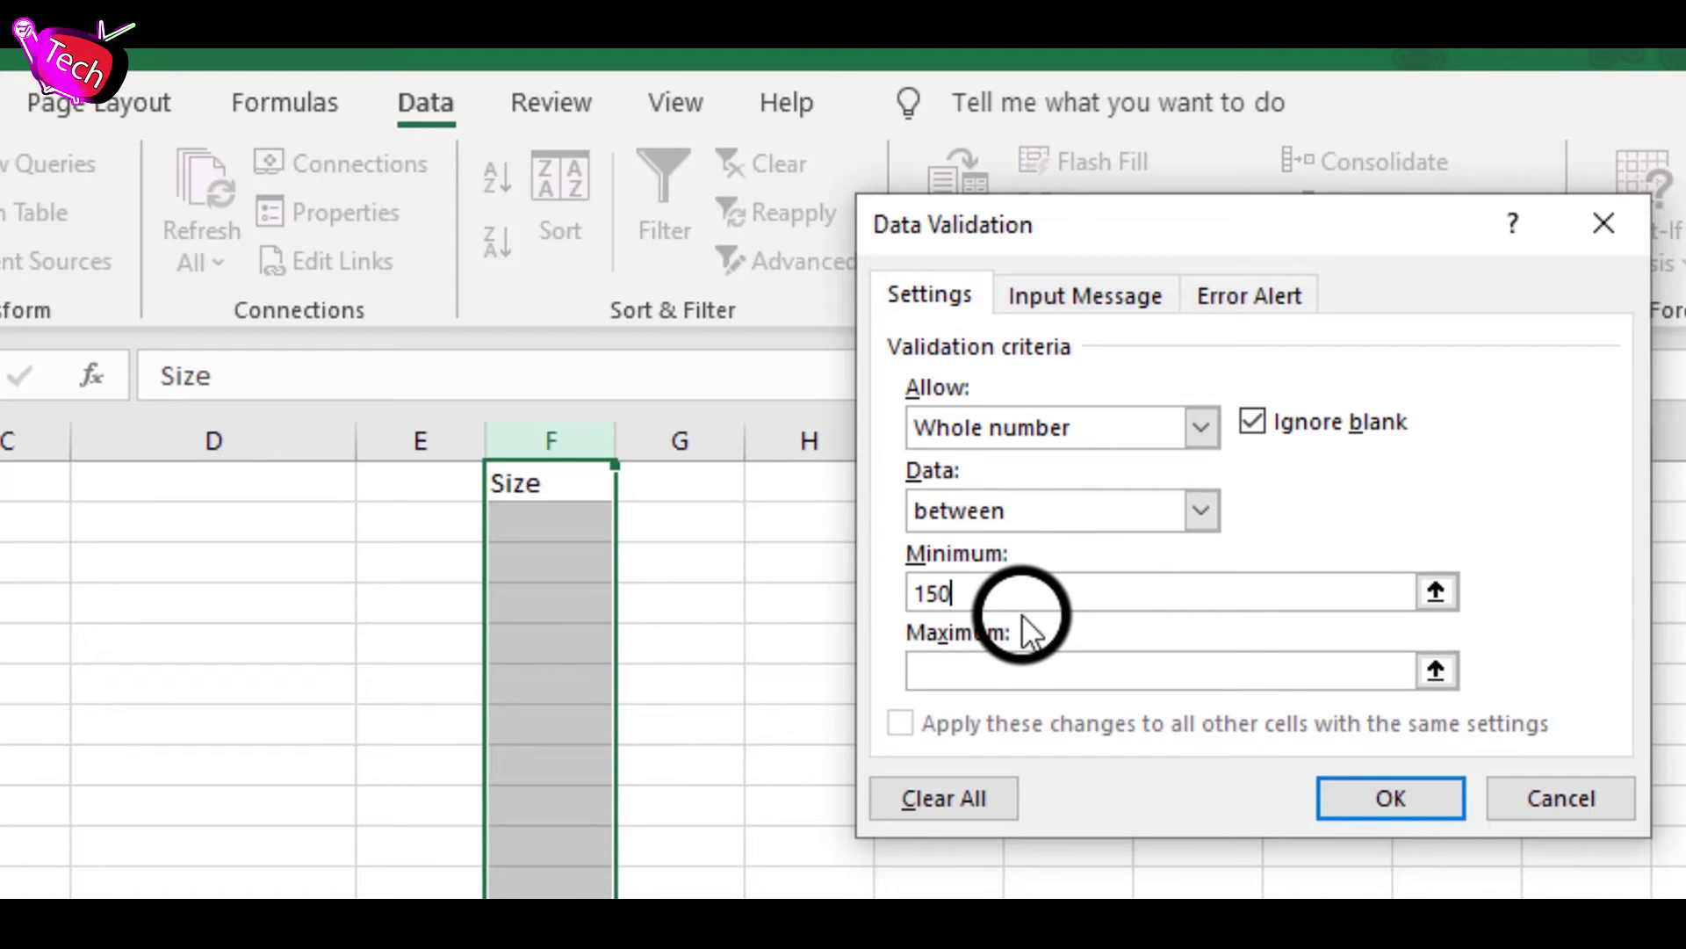
pyautogui.moveTo(958, 593); pyautogui.dragTo(910, 599)
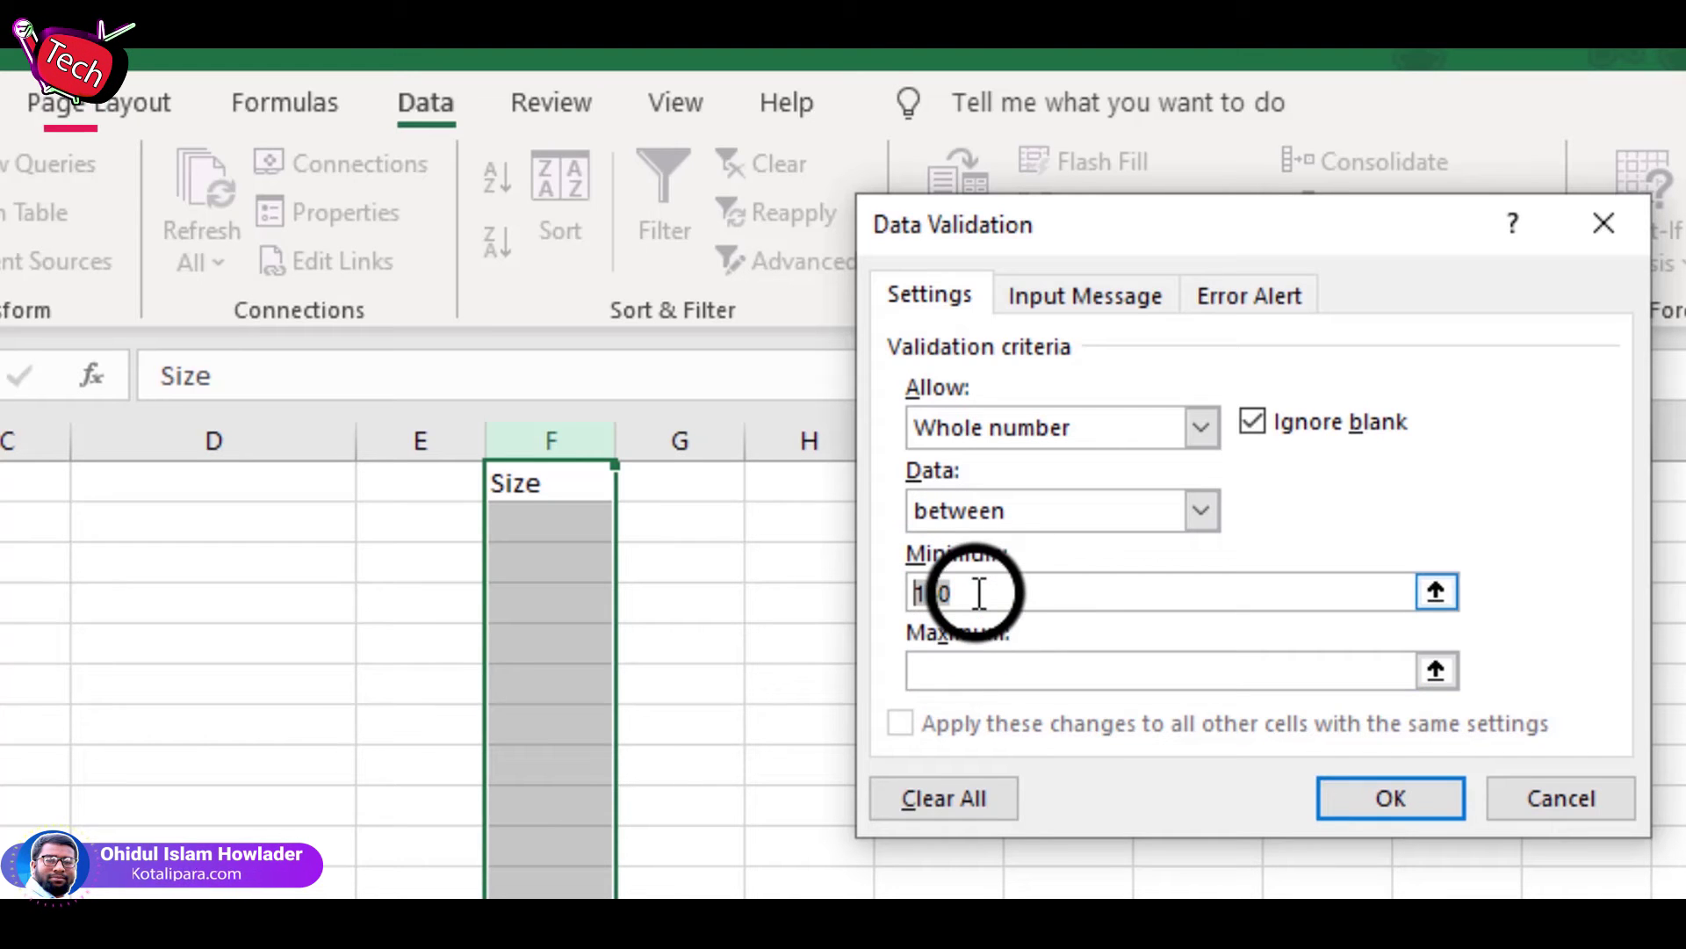
pyautogui.click(972, 672)
pyautogui.click(973, 593)
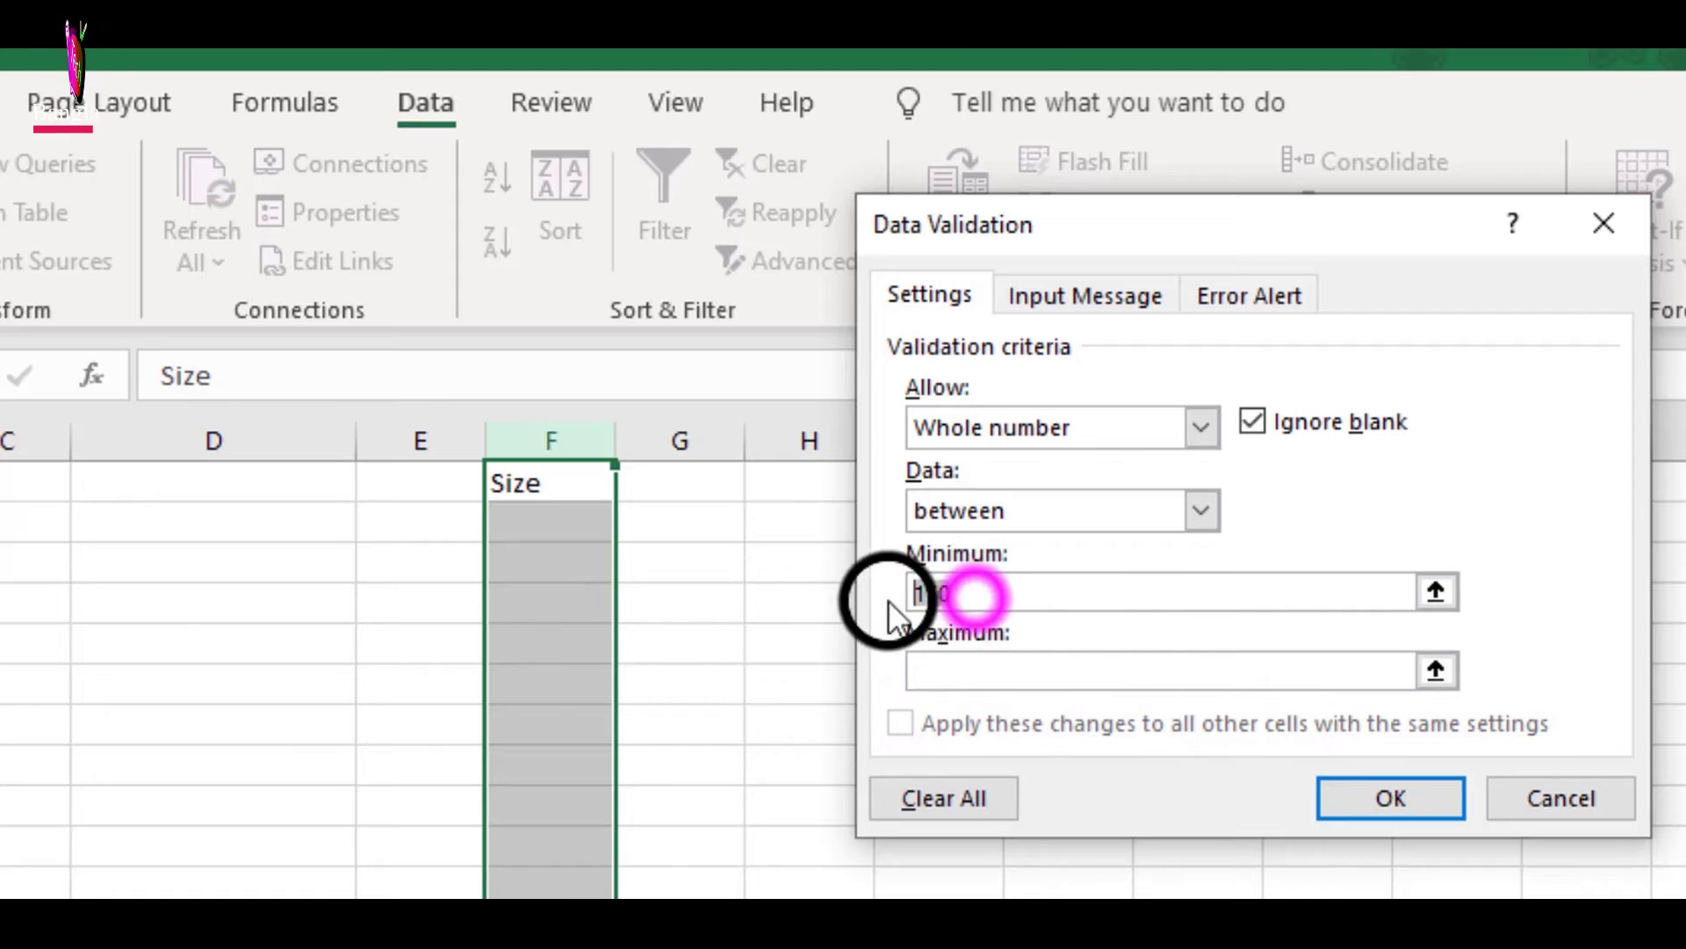
pyautogui.click(956, 669)
pyautogui.write('550')
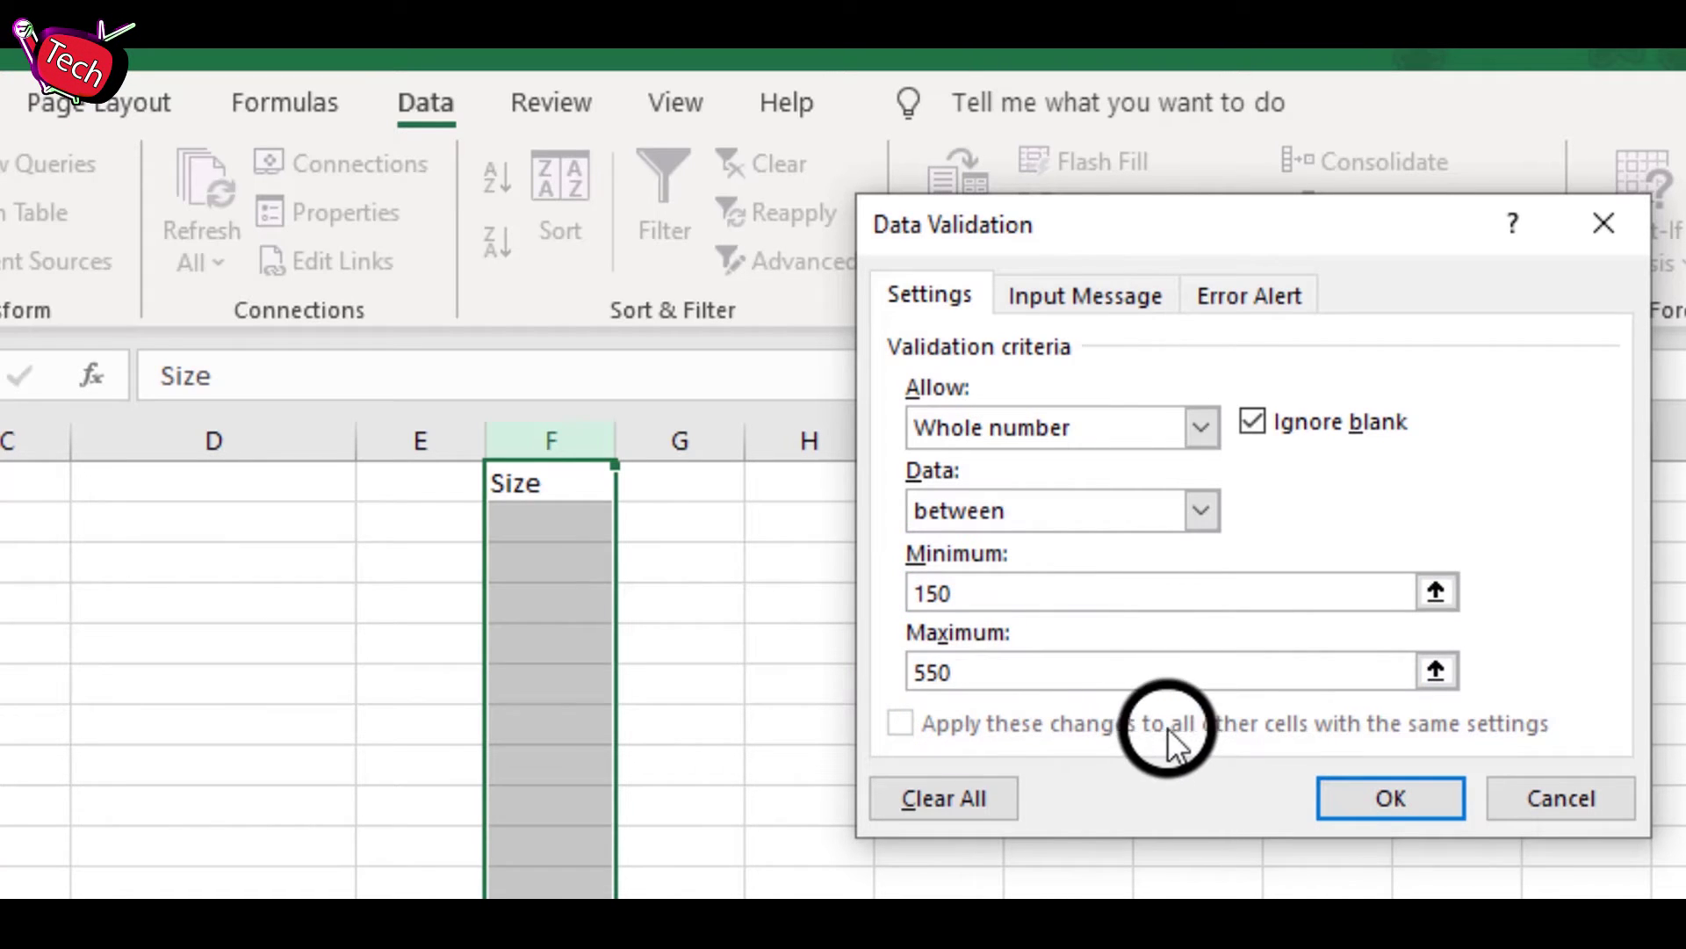
pyautogui.moveTo(993, 590); pyautogui.dragTo(837, 594)
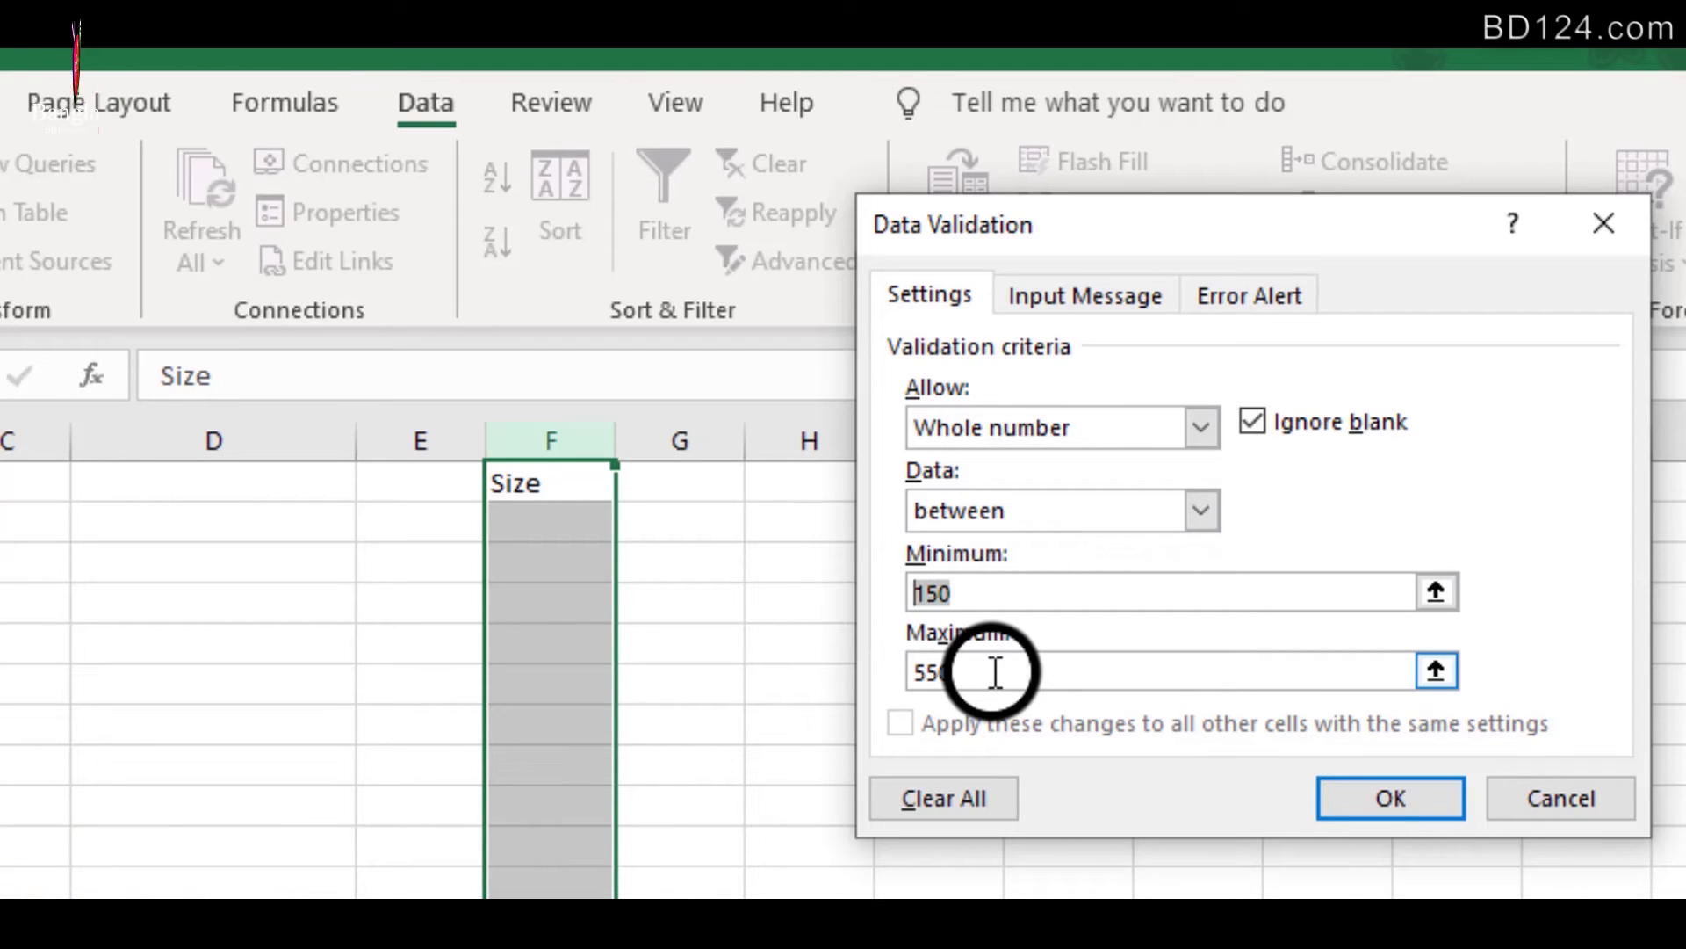
pyautogui.moveTo(994, 672); pyautogui.dragTo(907, 672)
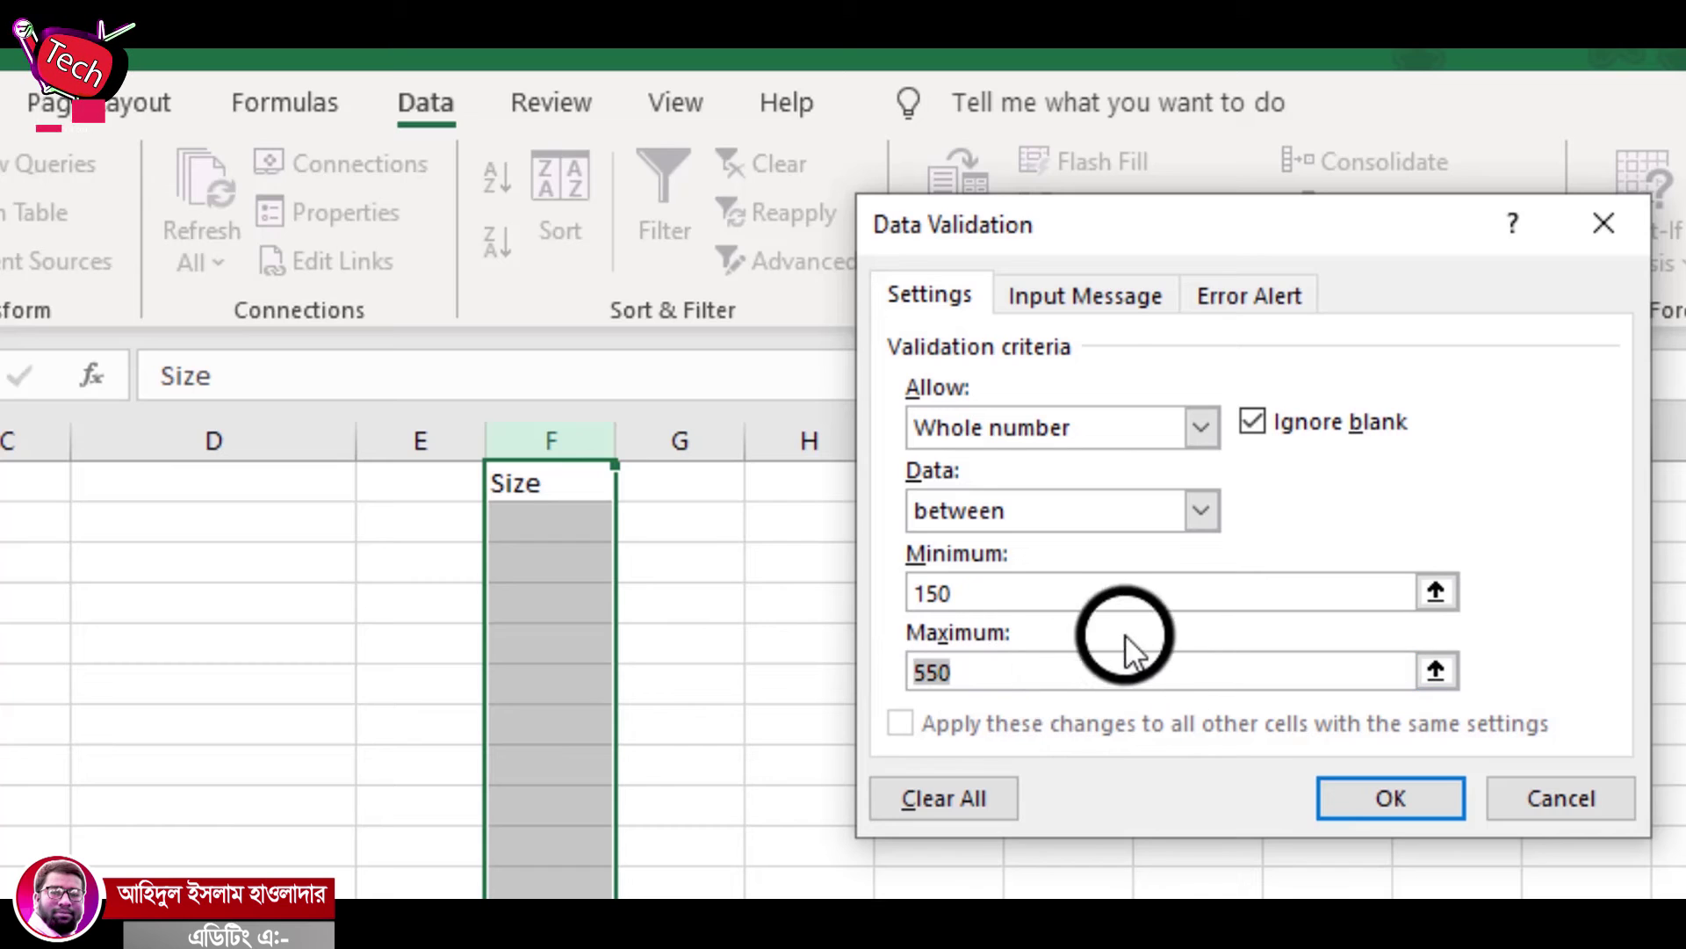
pyautogui.moveTo(949, 591); pyautogui.dragTo(913, 588)
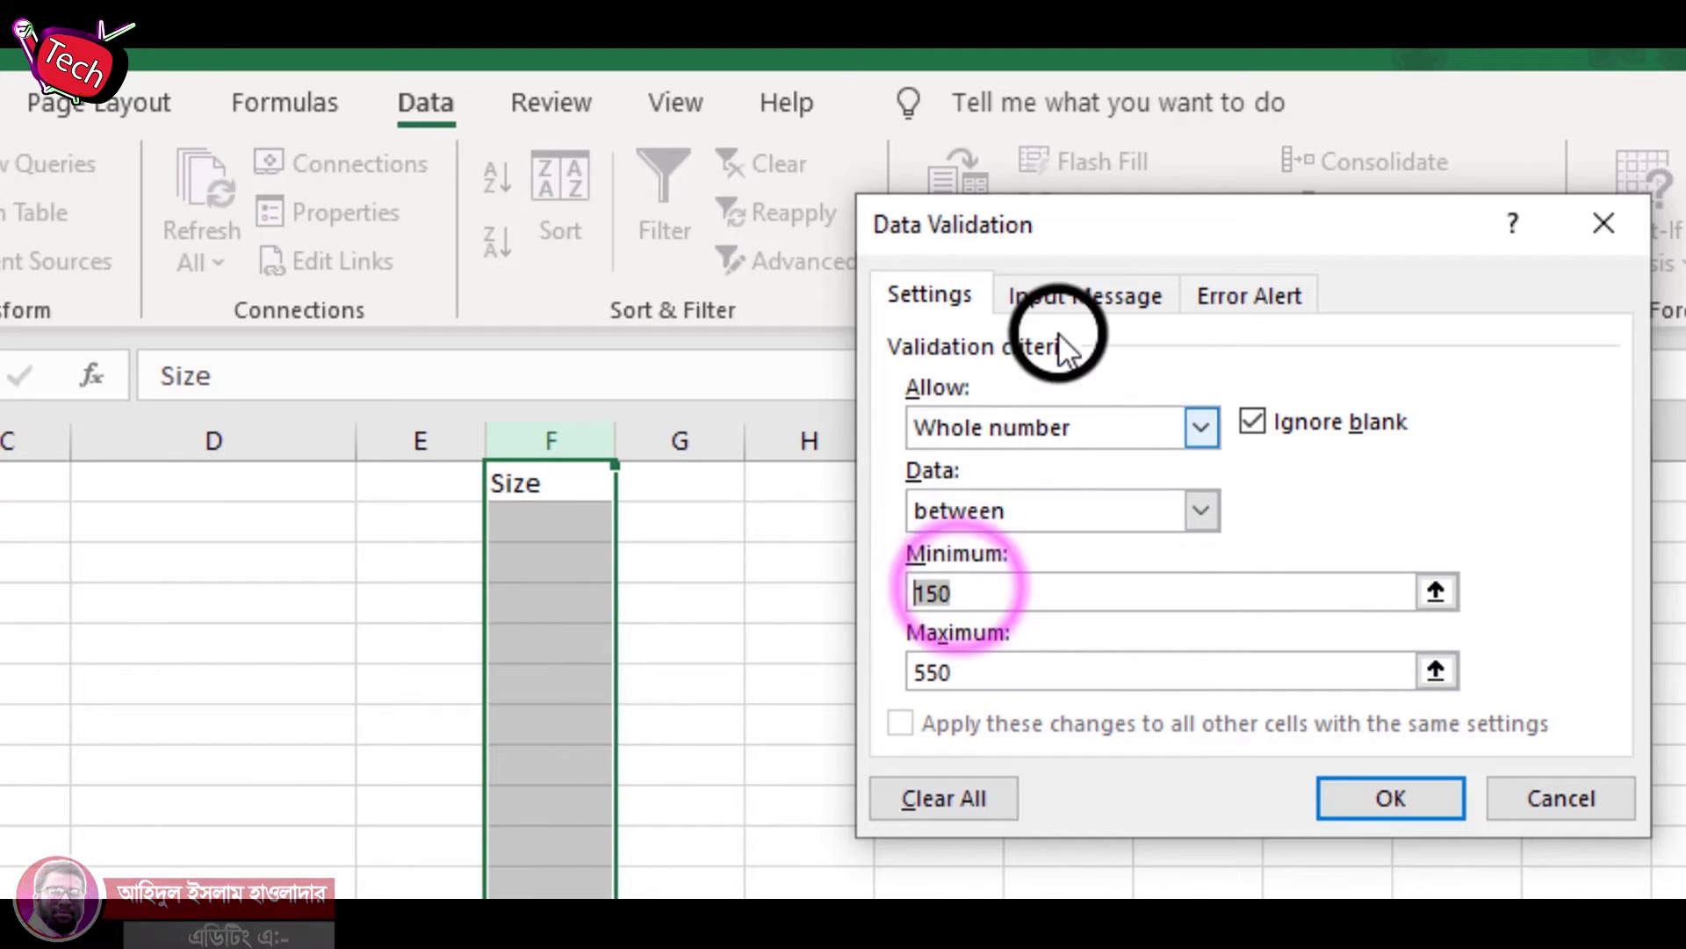
pyautogui.click(1072, 294)
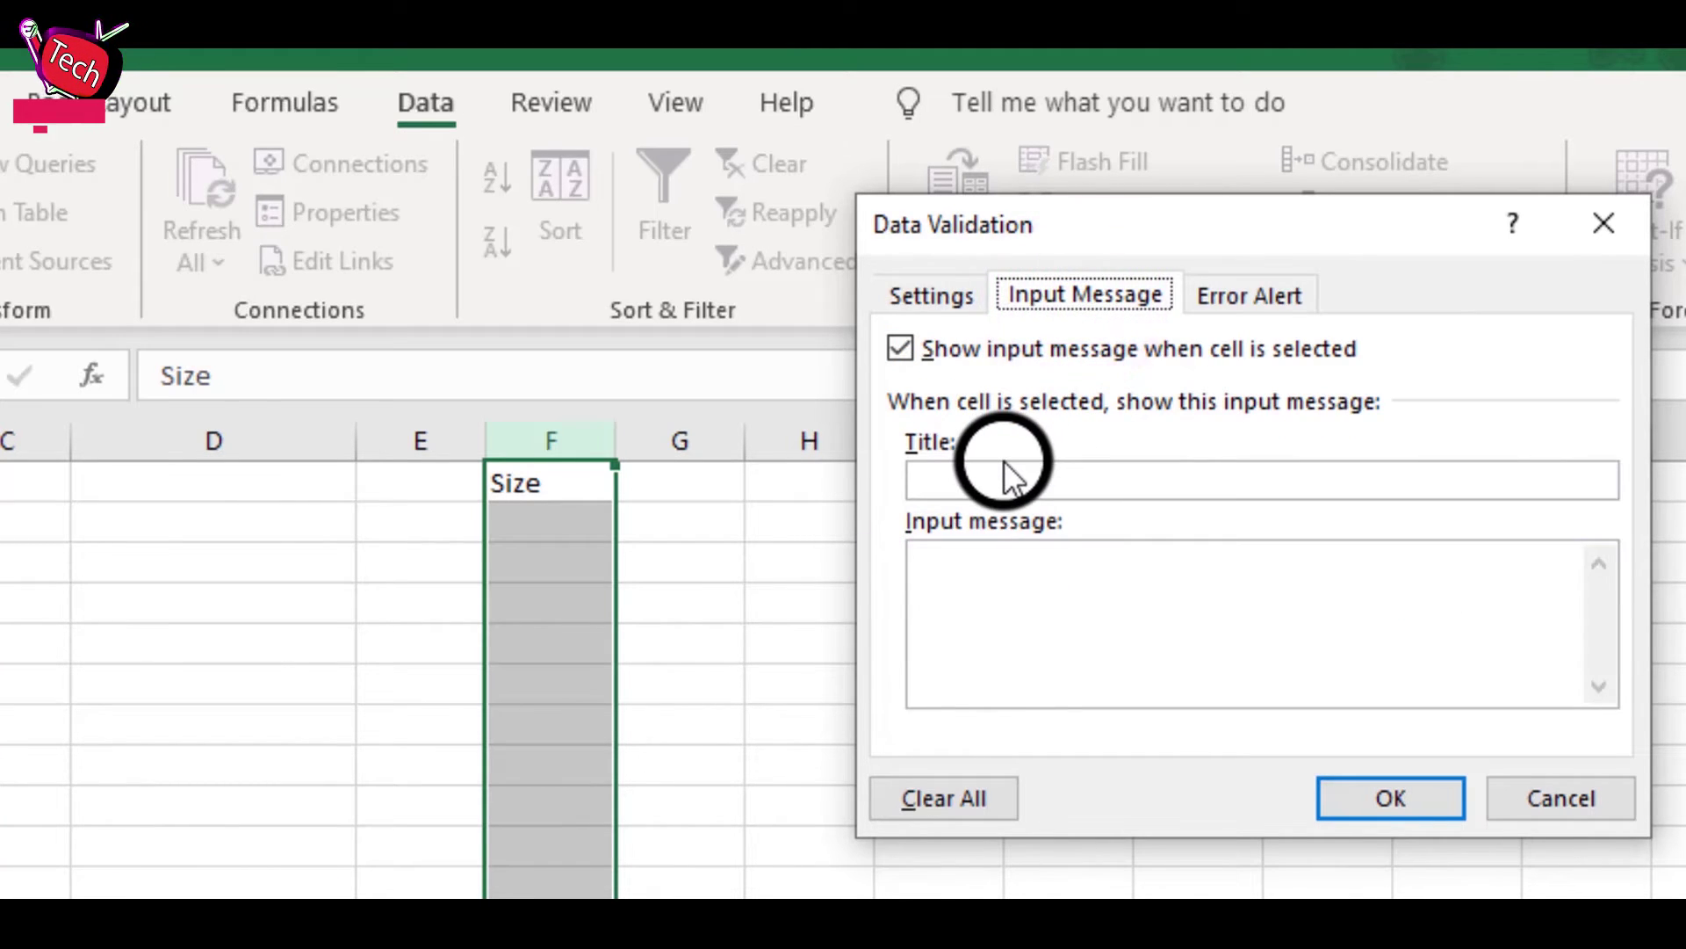
# Use 'দয়া করে একটু চেক করে দেখুন' as both the input message title and body.
pyautogui.click(970, 482)
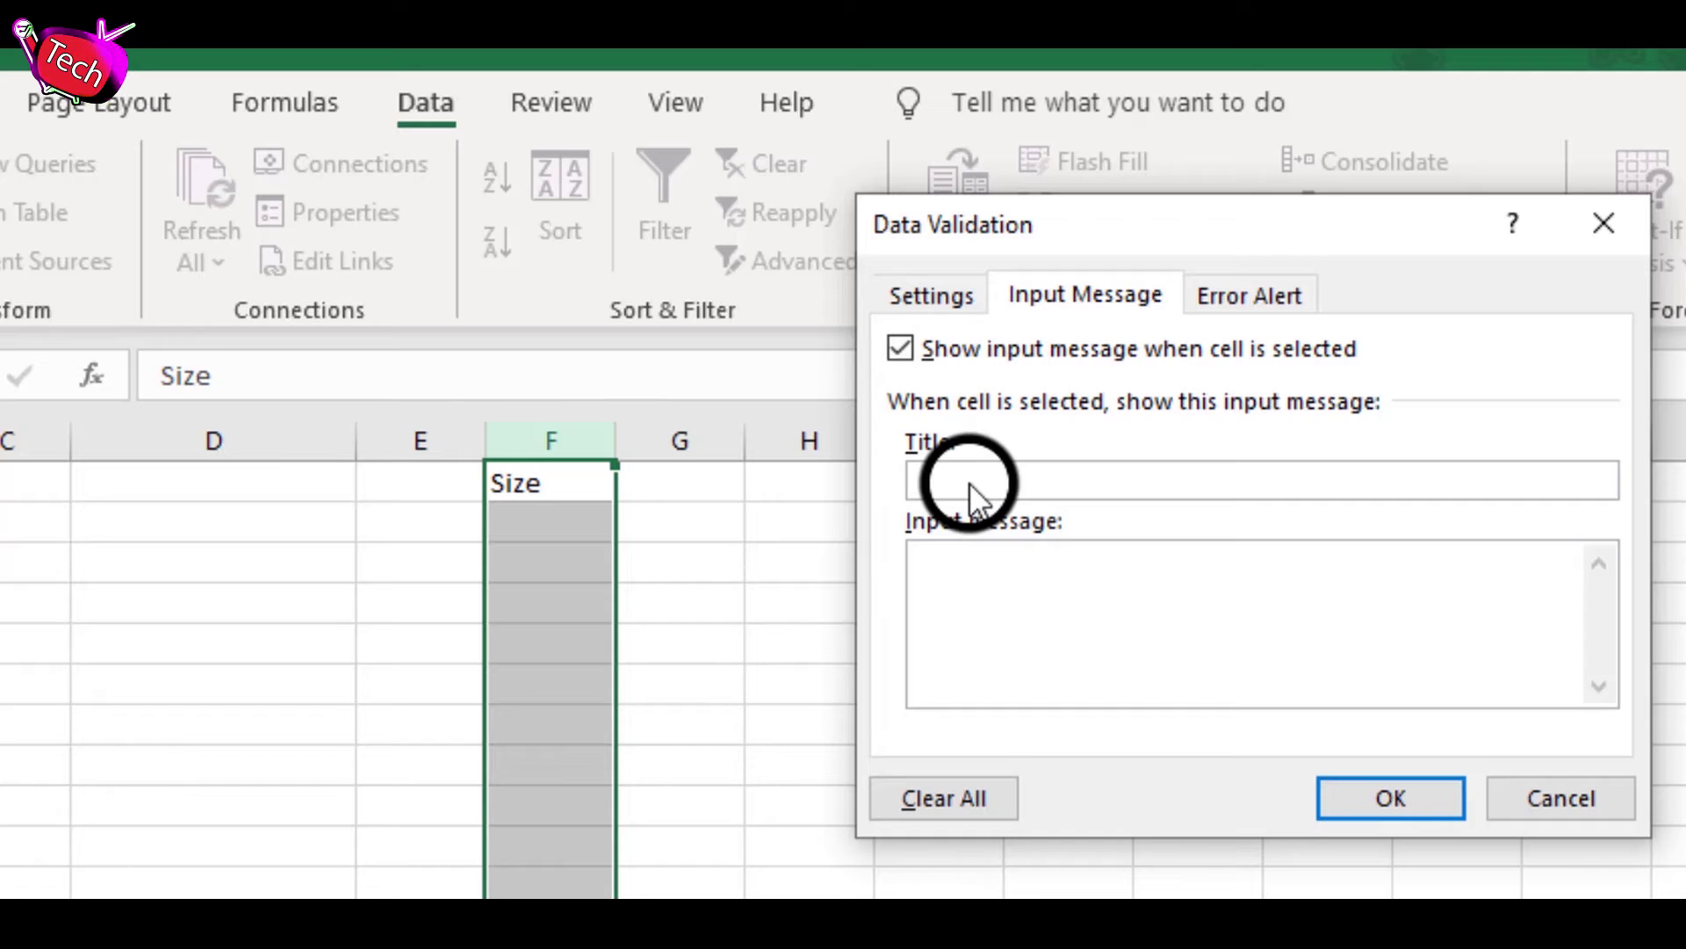
pyautogui.click(968, 482)
pyautogui.write('দয়া করে একটু চেক করে দেখুন')
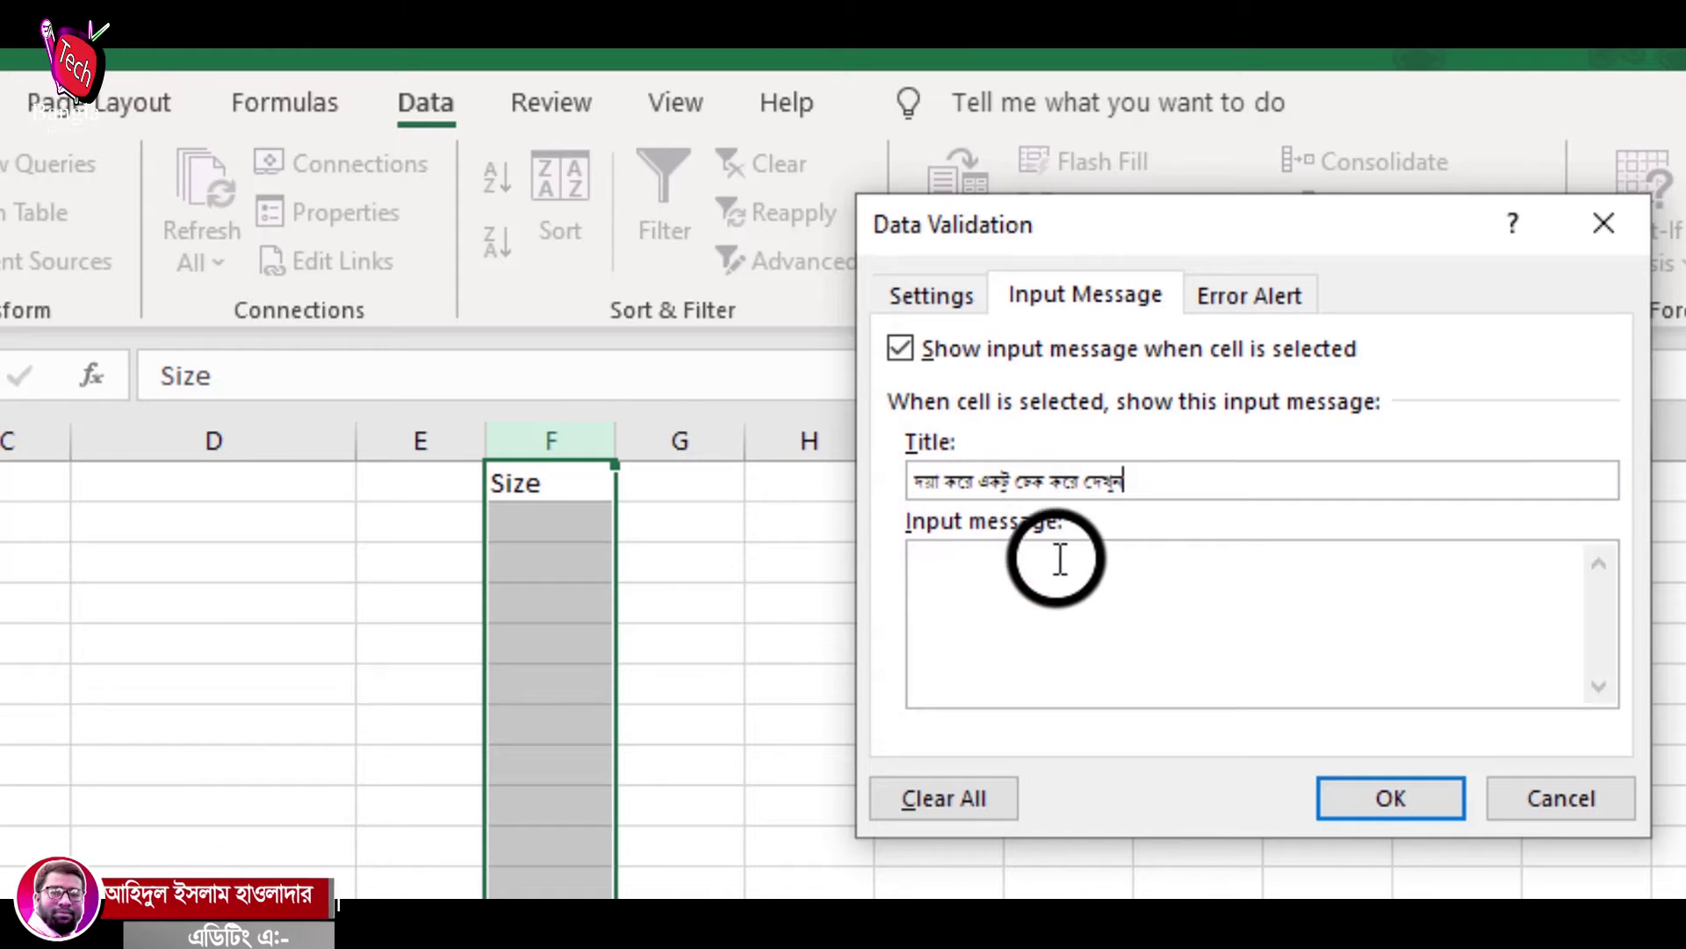
pyautogui.click(1058, 575)
pyautogui.write('দয়া করে একটু চেক করে দেখুন')
# Give the error alert the same Bengali title and message with Stop style, and apply the rule.
pyautogui.click(1232, 299)
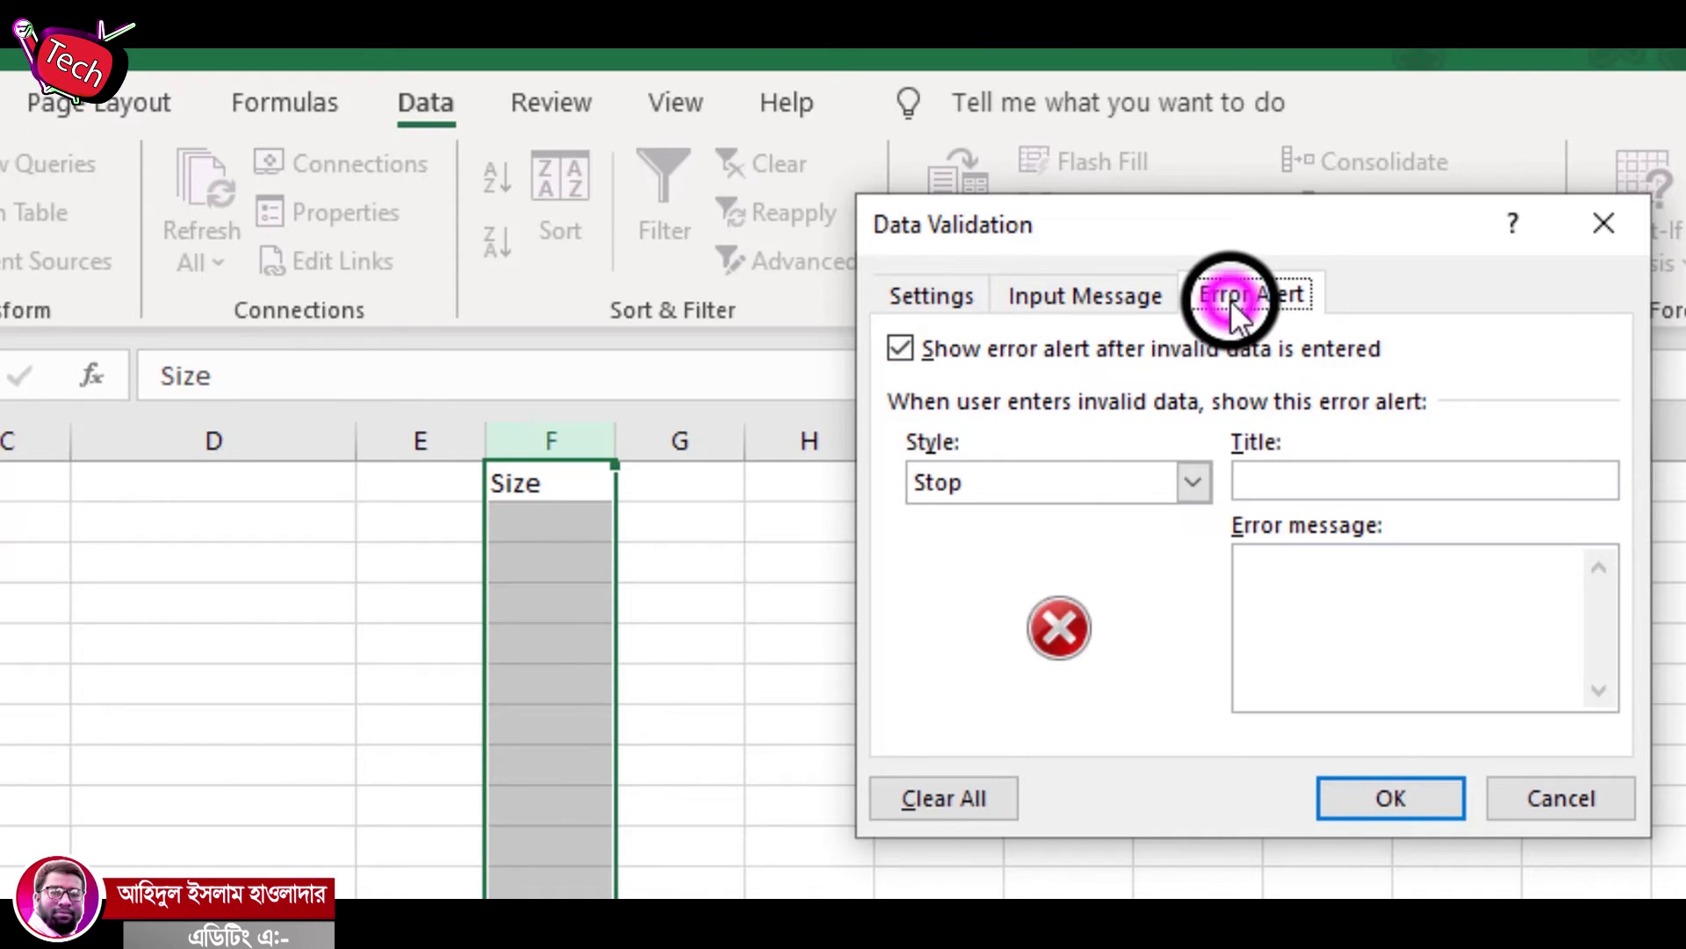
pyautogui.click(1308, 481)
pyautogui.write('দয়া করে একটু চেক করে দেখুন')
pyautogui.click(1357, 594)
pyautogui.write('দয়া করে একটু চেক করে দেখুন')
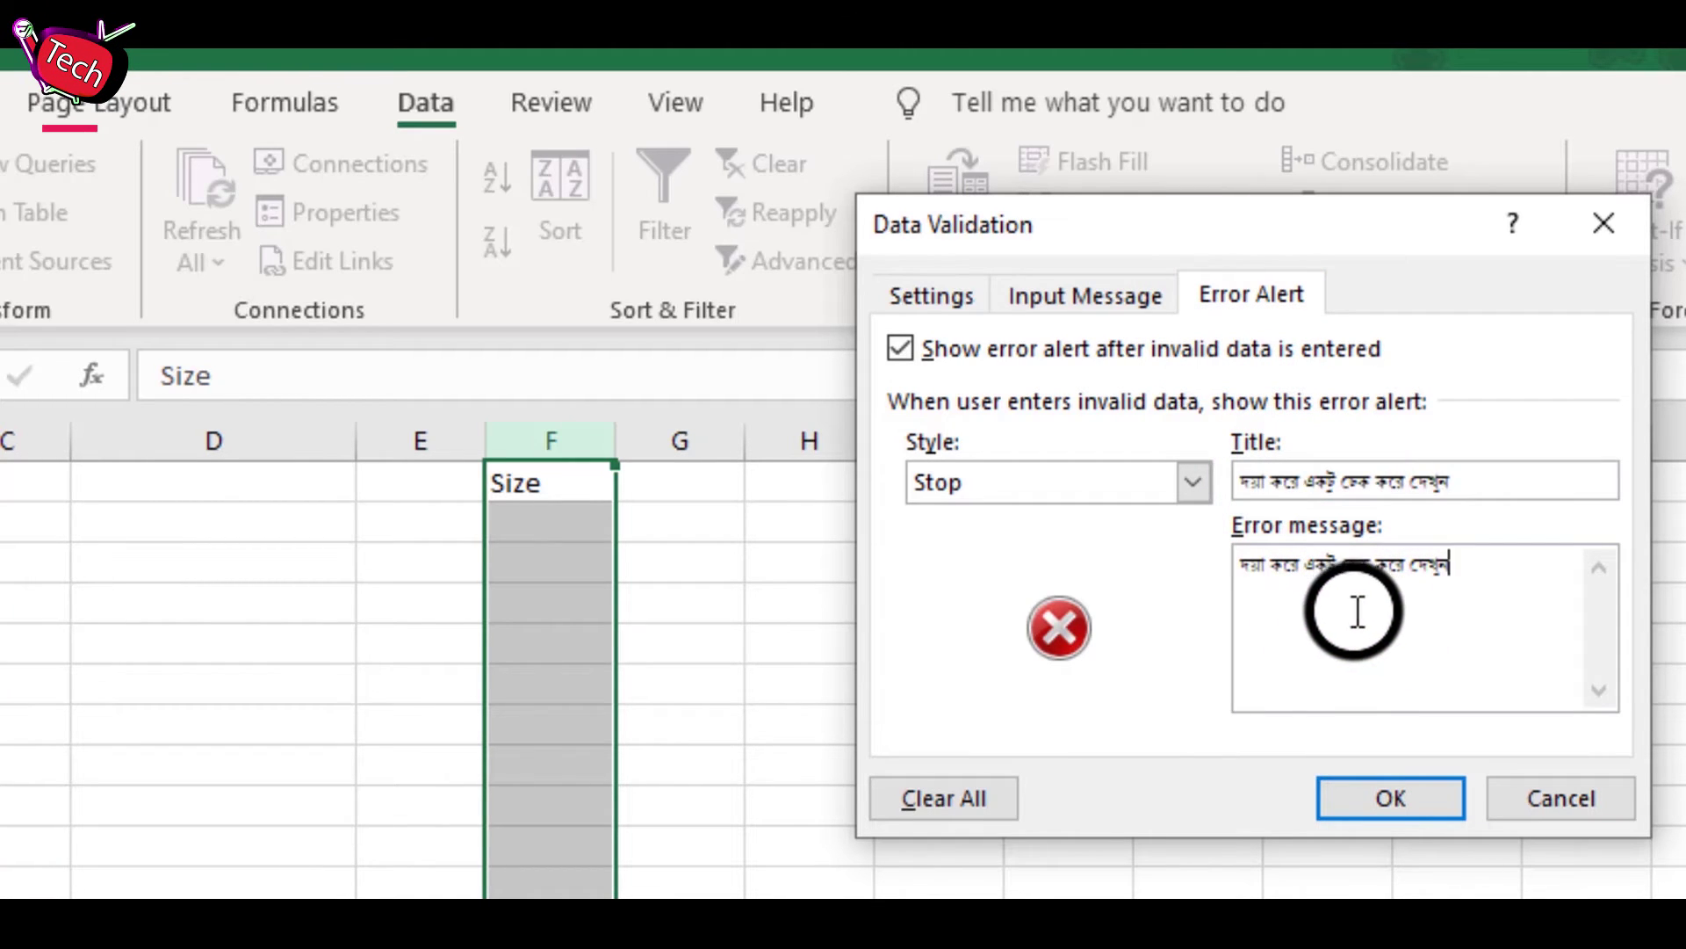
pyautogui.click(959, 485)
pyautogui.click(973, 546)
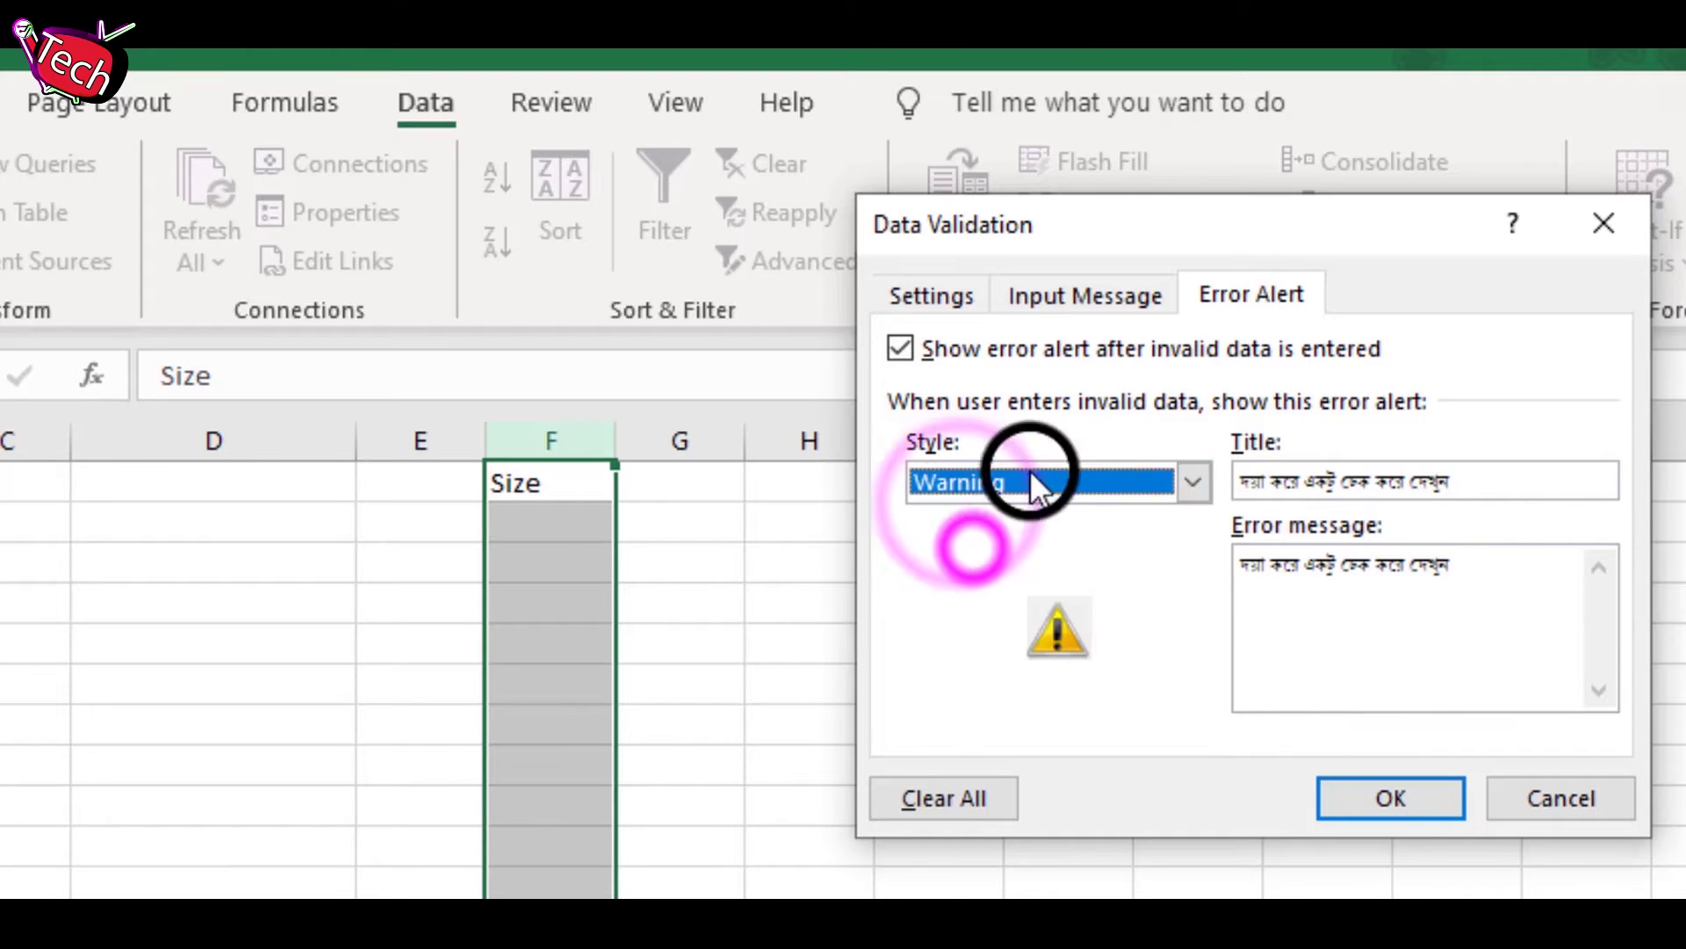
pyautogui.click(1072, 481)
pyautogui.click(1072, 518)
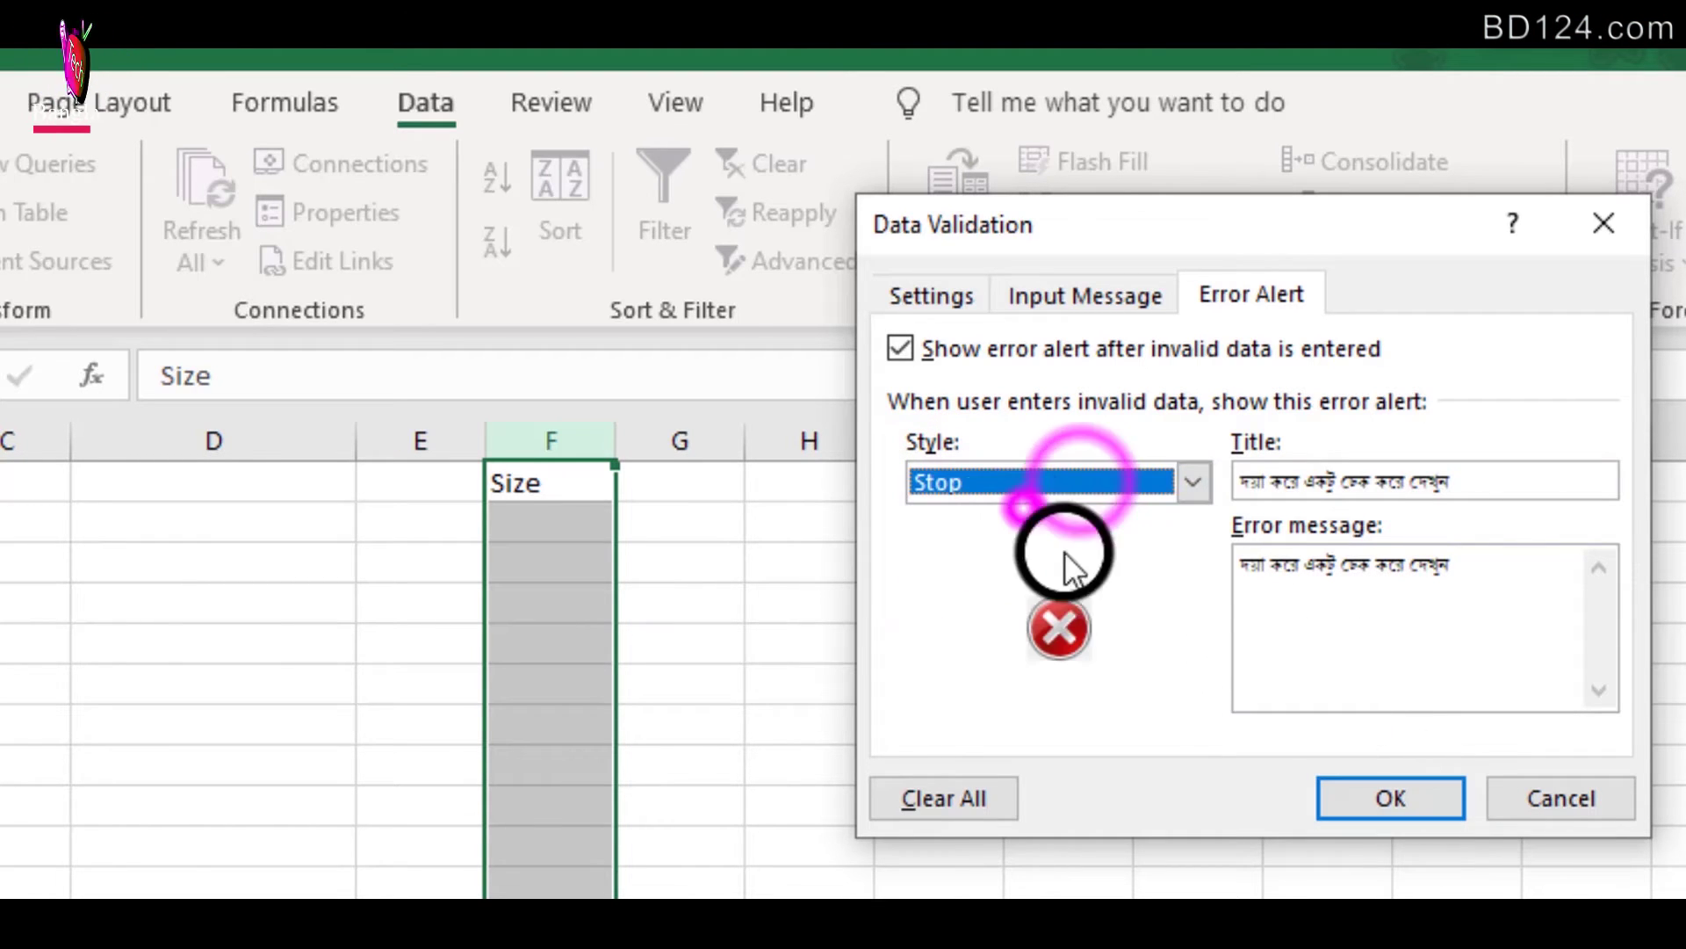
pyautogui.click(1405, 798)
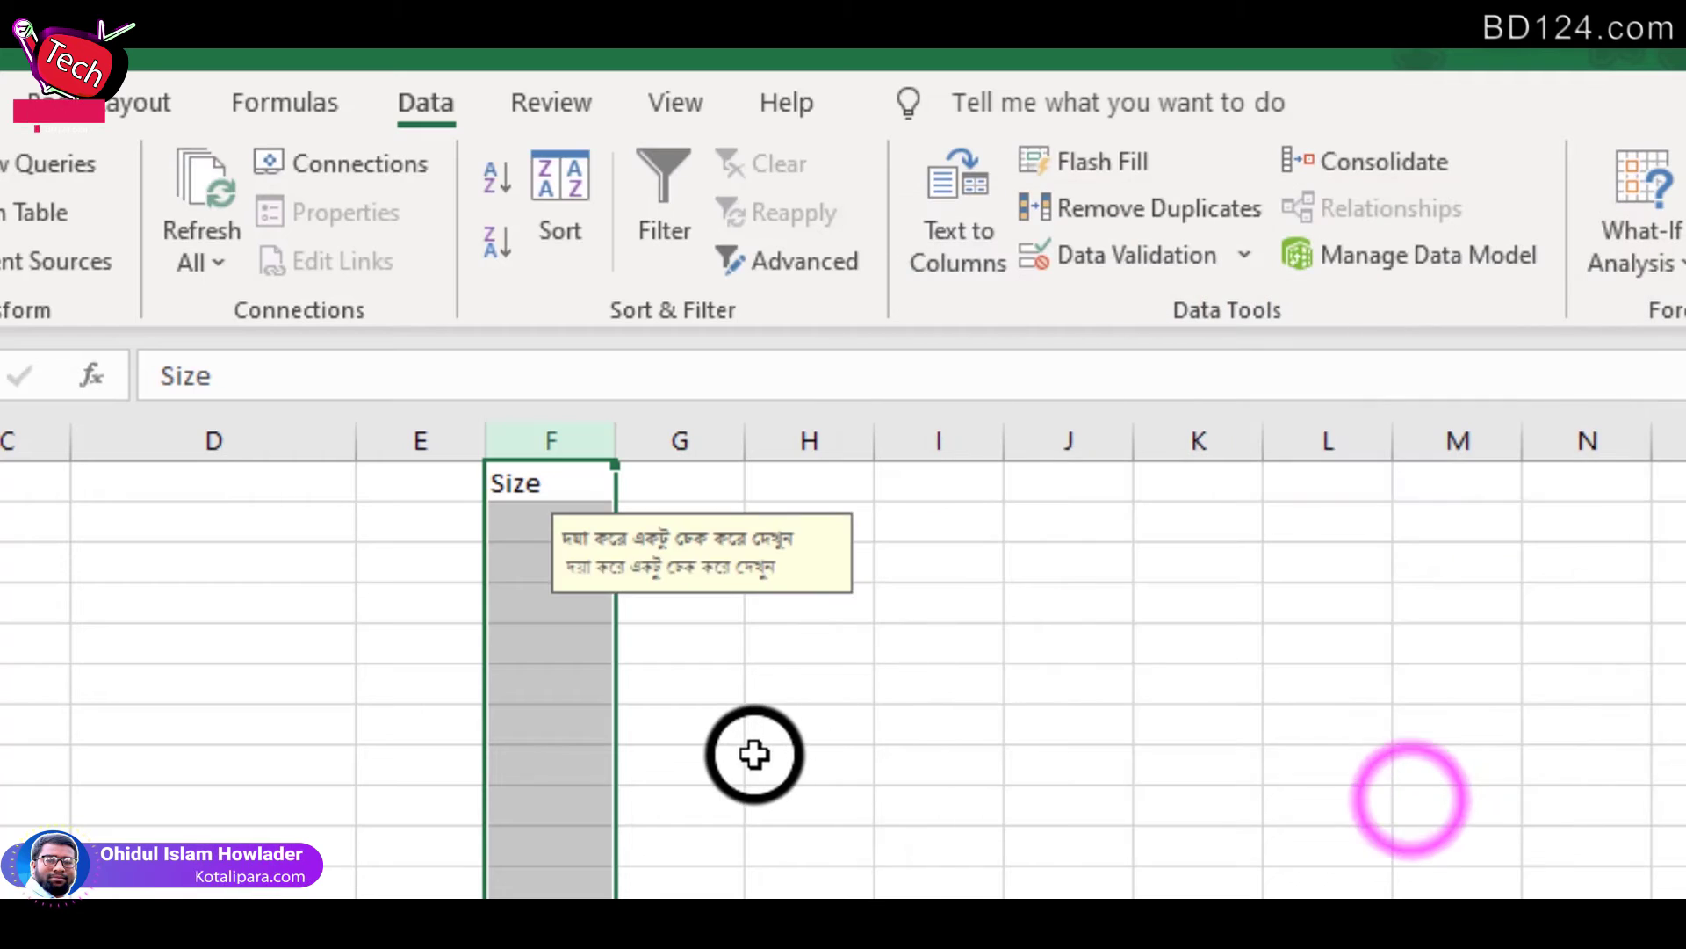
# Enter 150 in F2, which the rule accepts.
pyautogui.click(529, 512)
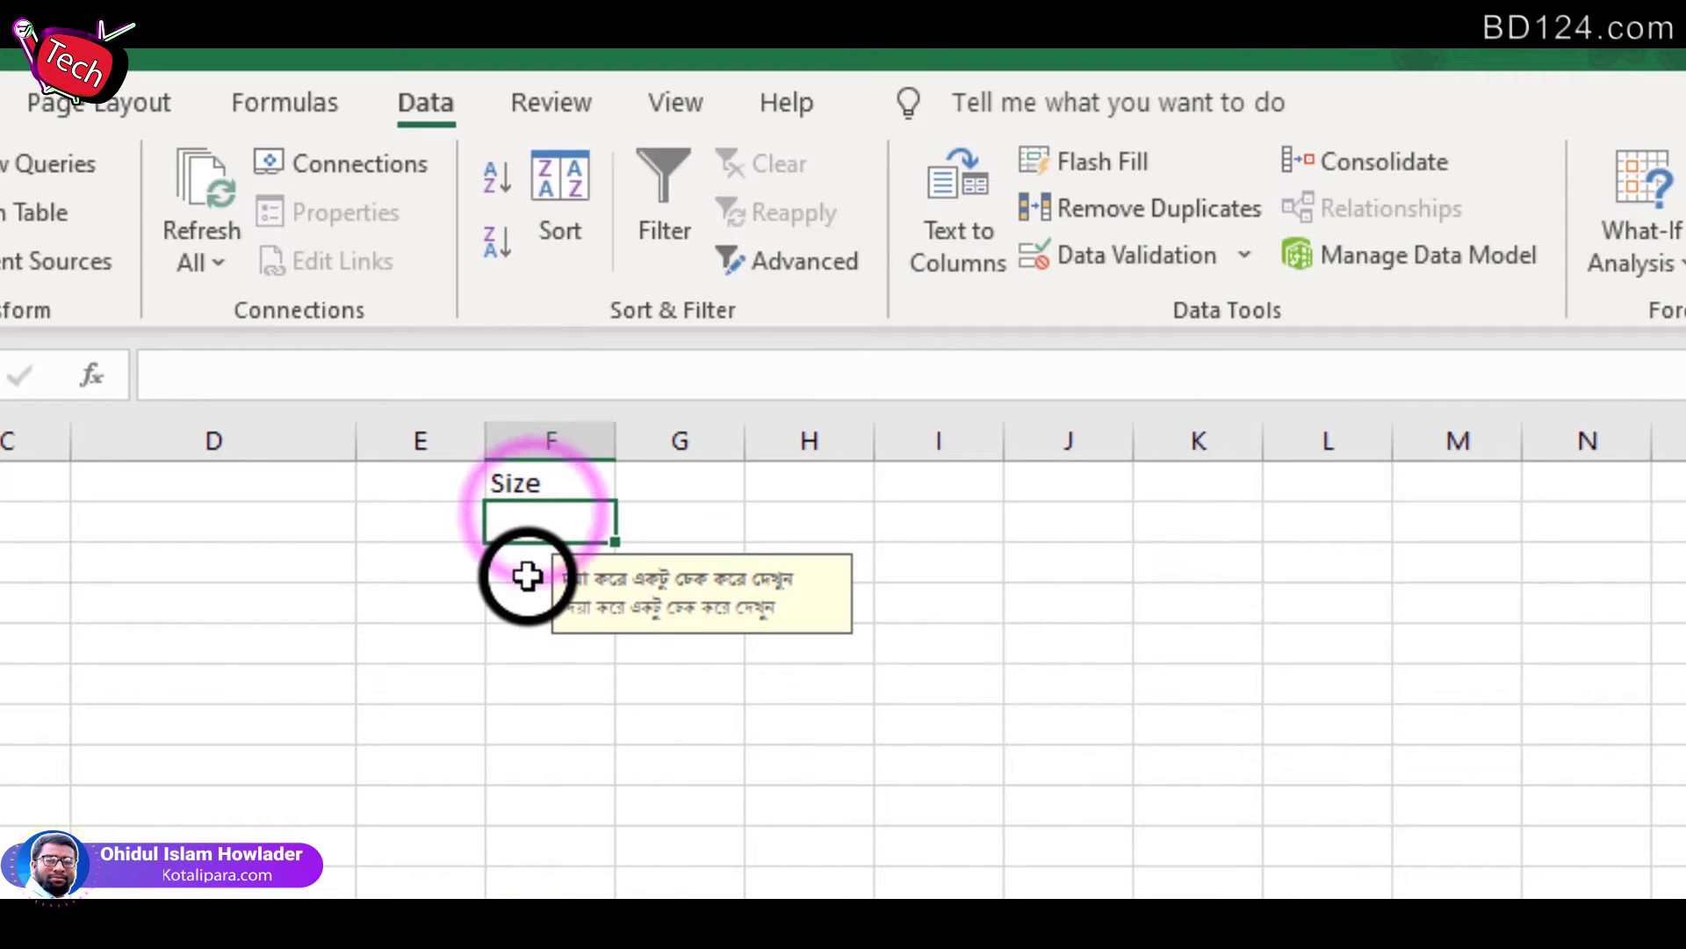
pyautogui.write('150')
pyautogui.press('Return')
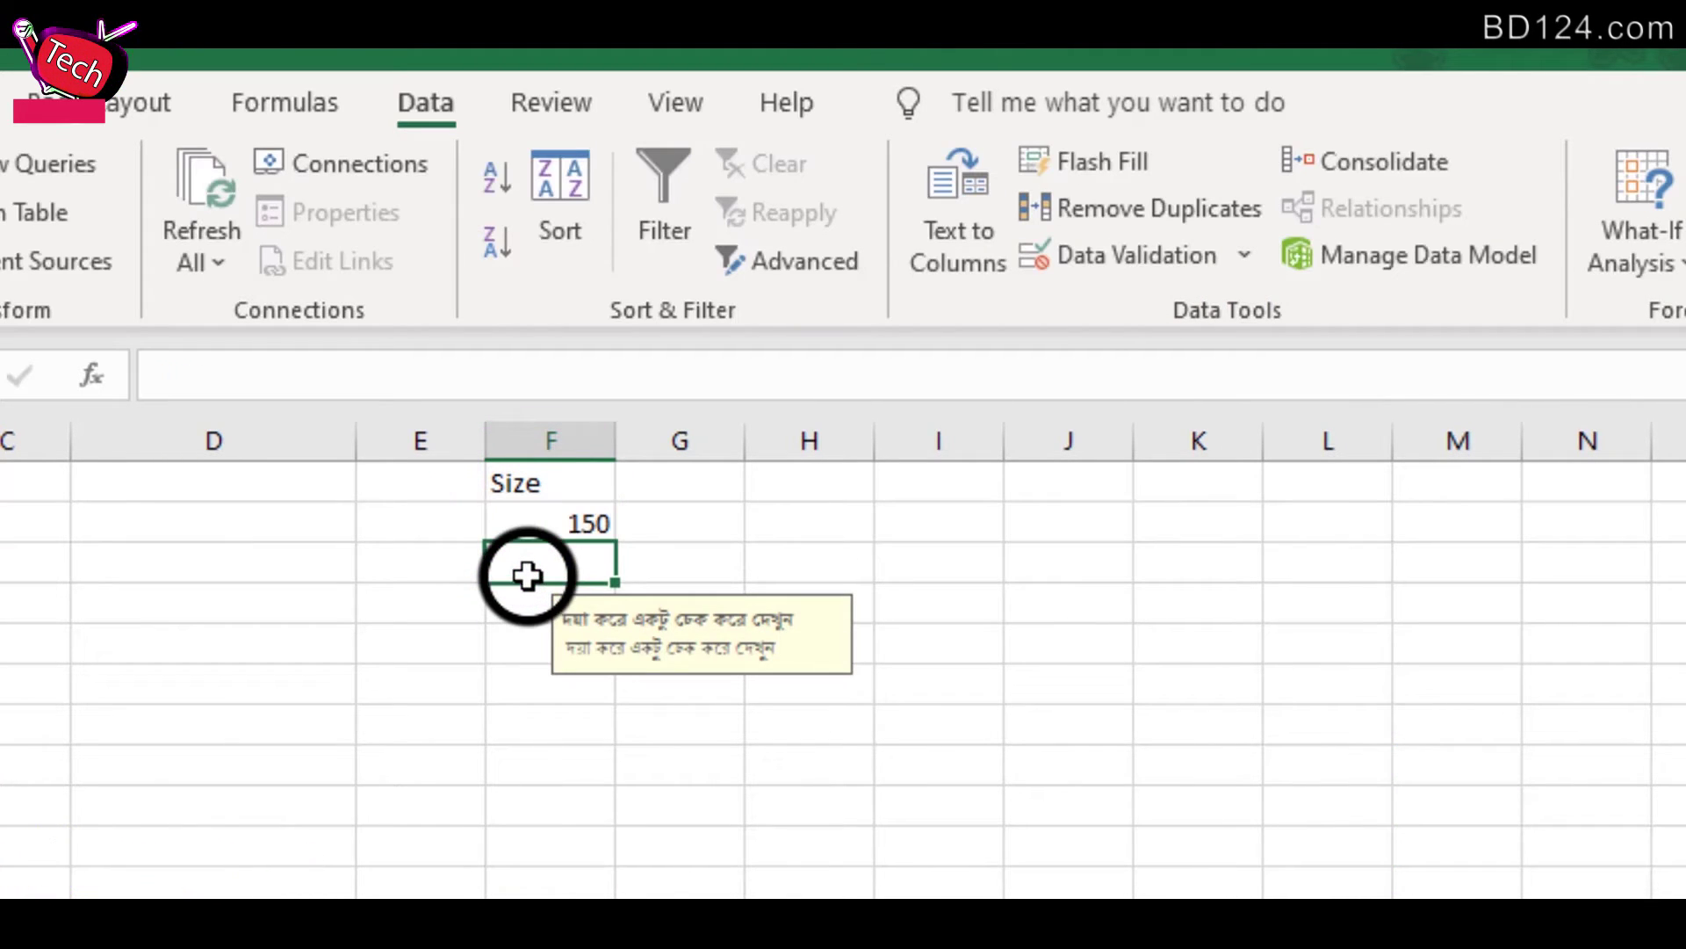
pyautogui.click(571, 520)
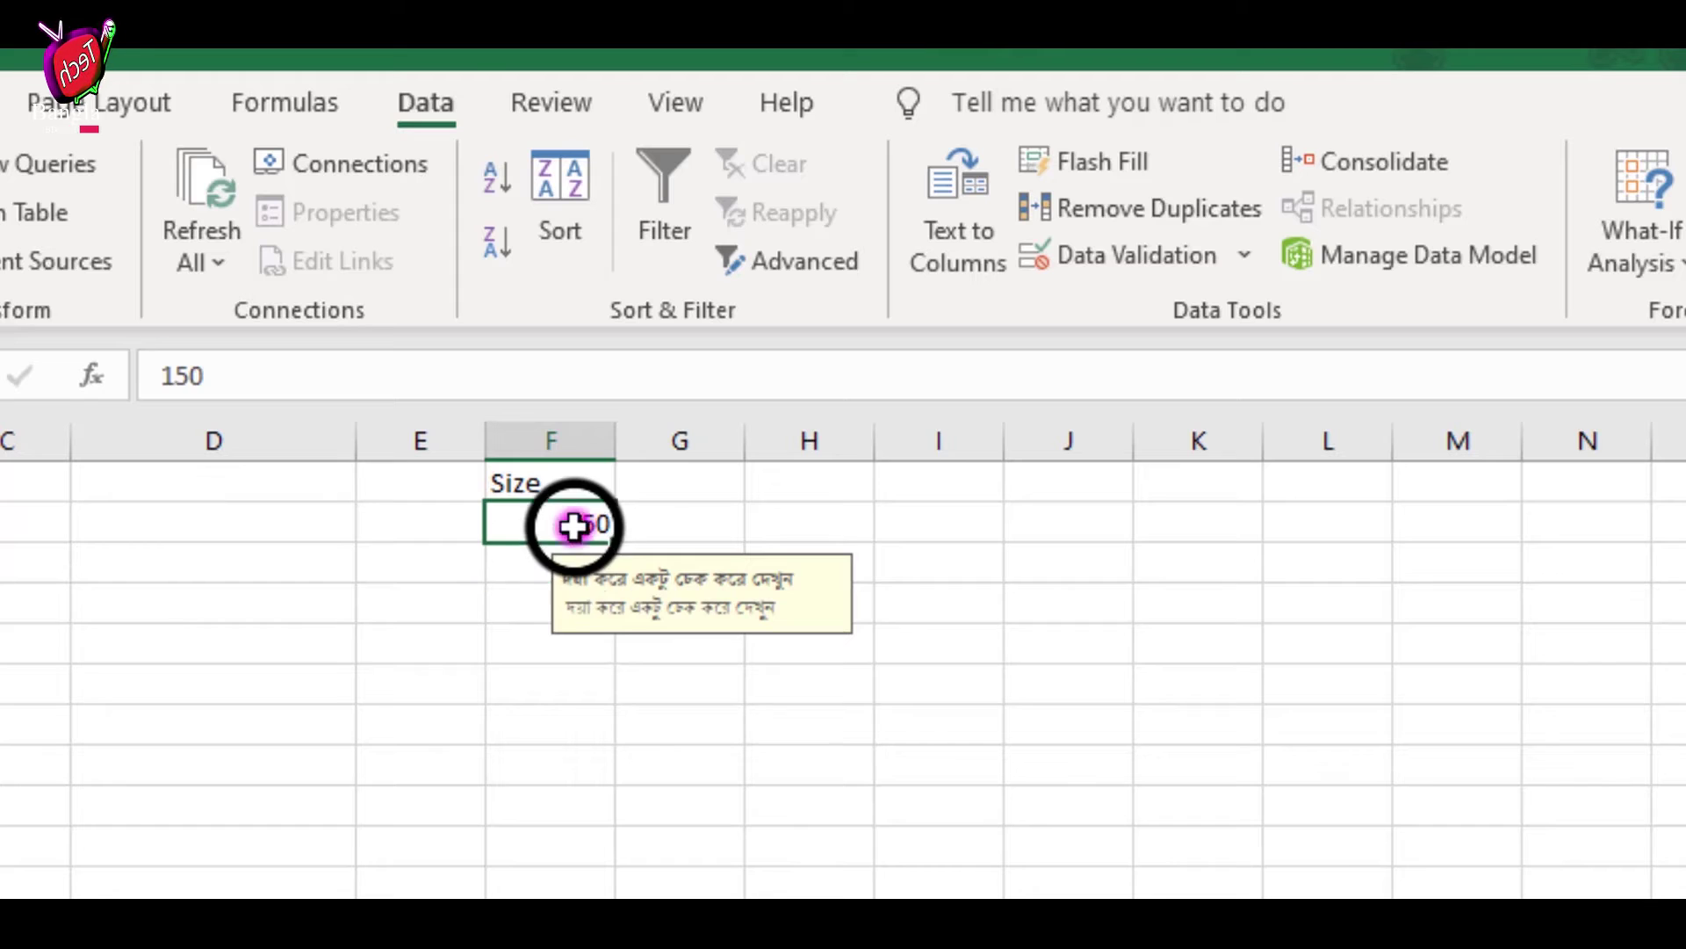
# Test 149 in F8 and cancel the error alert that rejects it.
pyautogui.click(527, 563)
pyautogui.write('15')
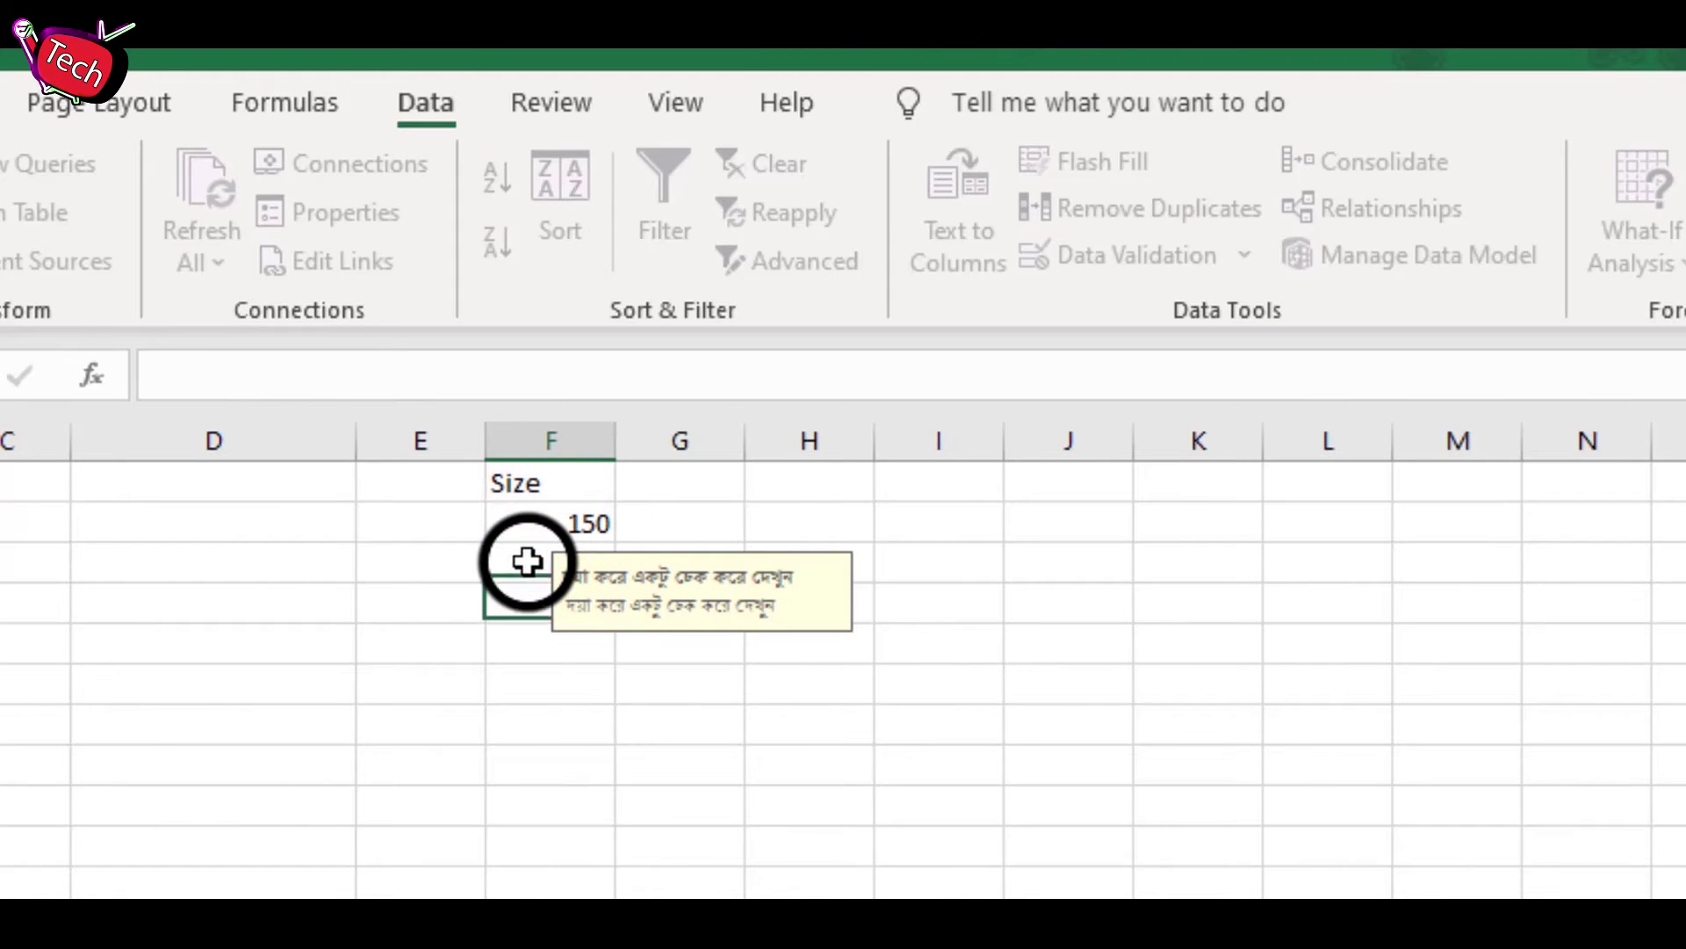
pyautogui.click(563, 727)
pyautogui.write('149')
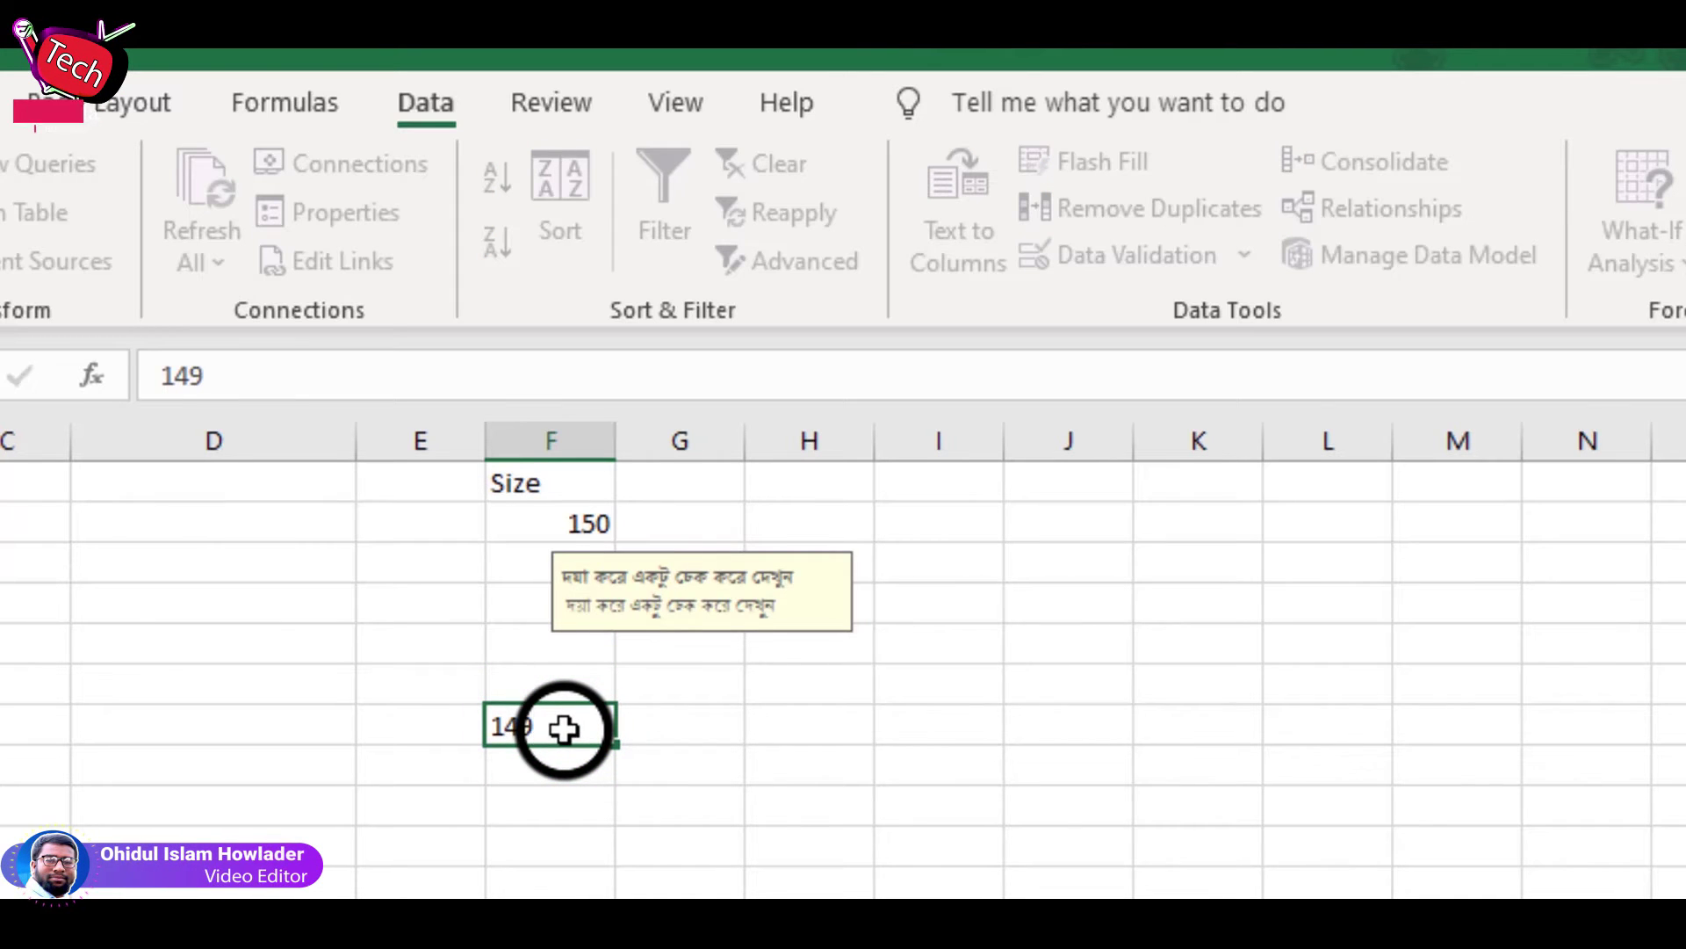
pyautogui.press('Return')
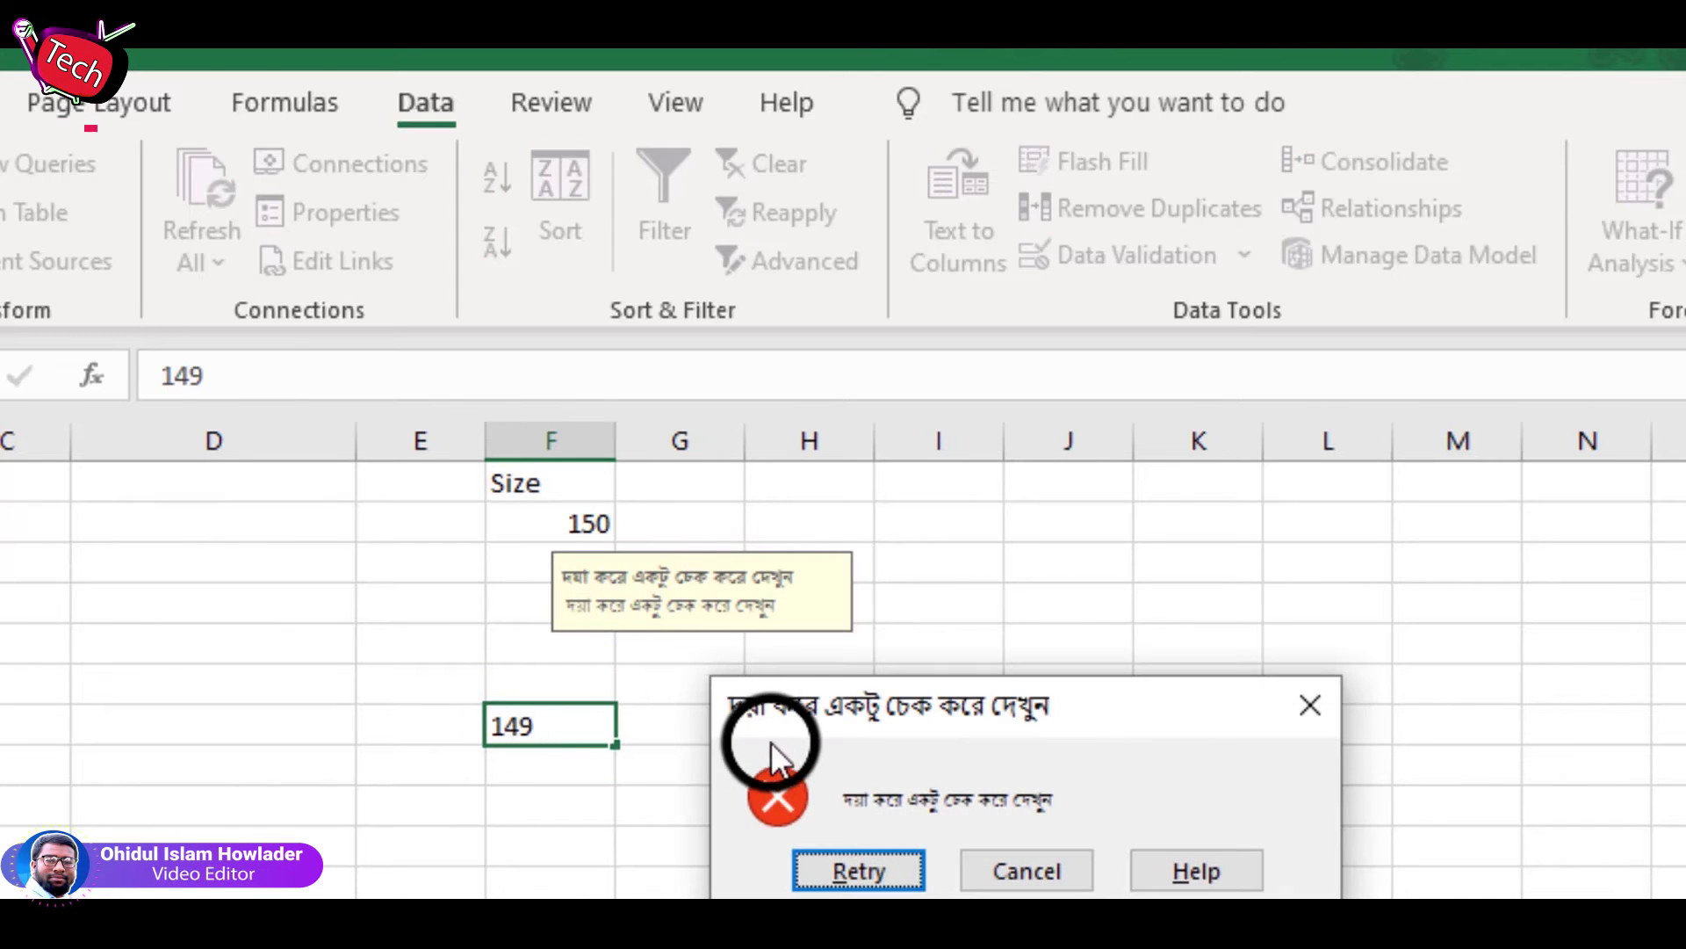
pyautogui.moveTo(865, 707); pyautogui.dragTo(829, 676)
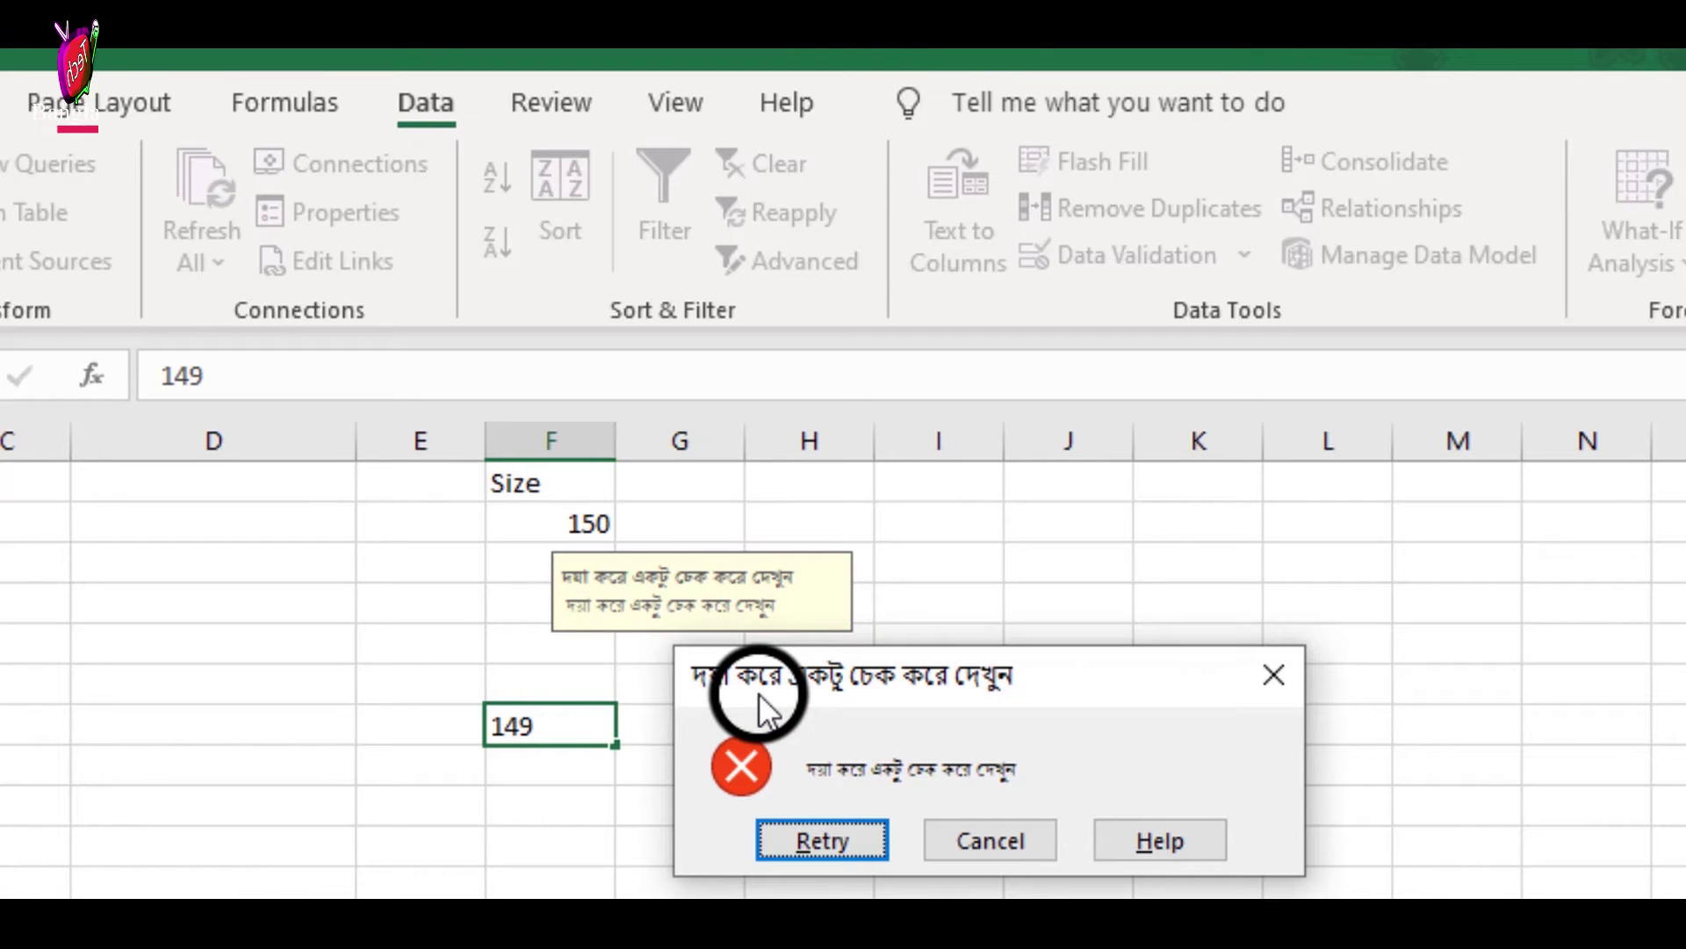
pyautogui.click(990, 839)
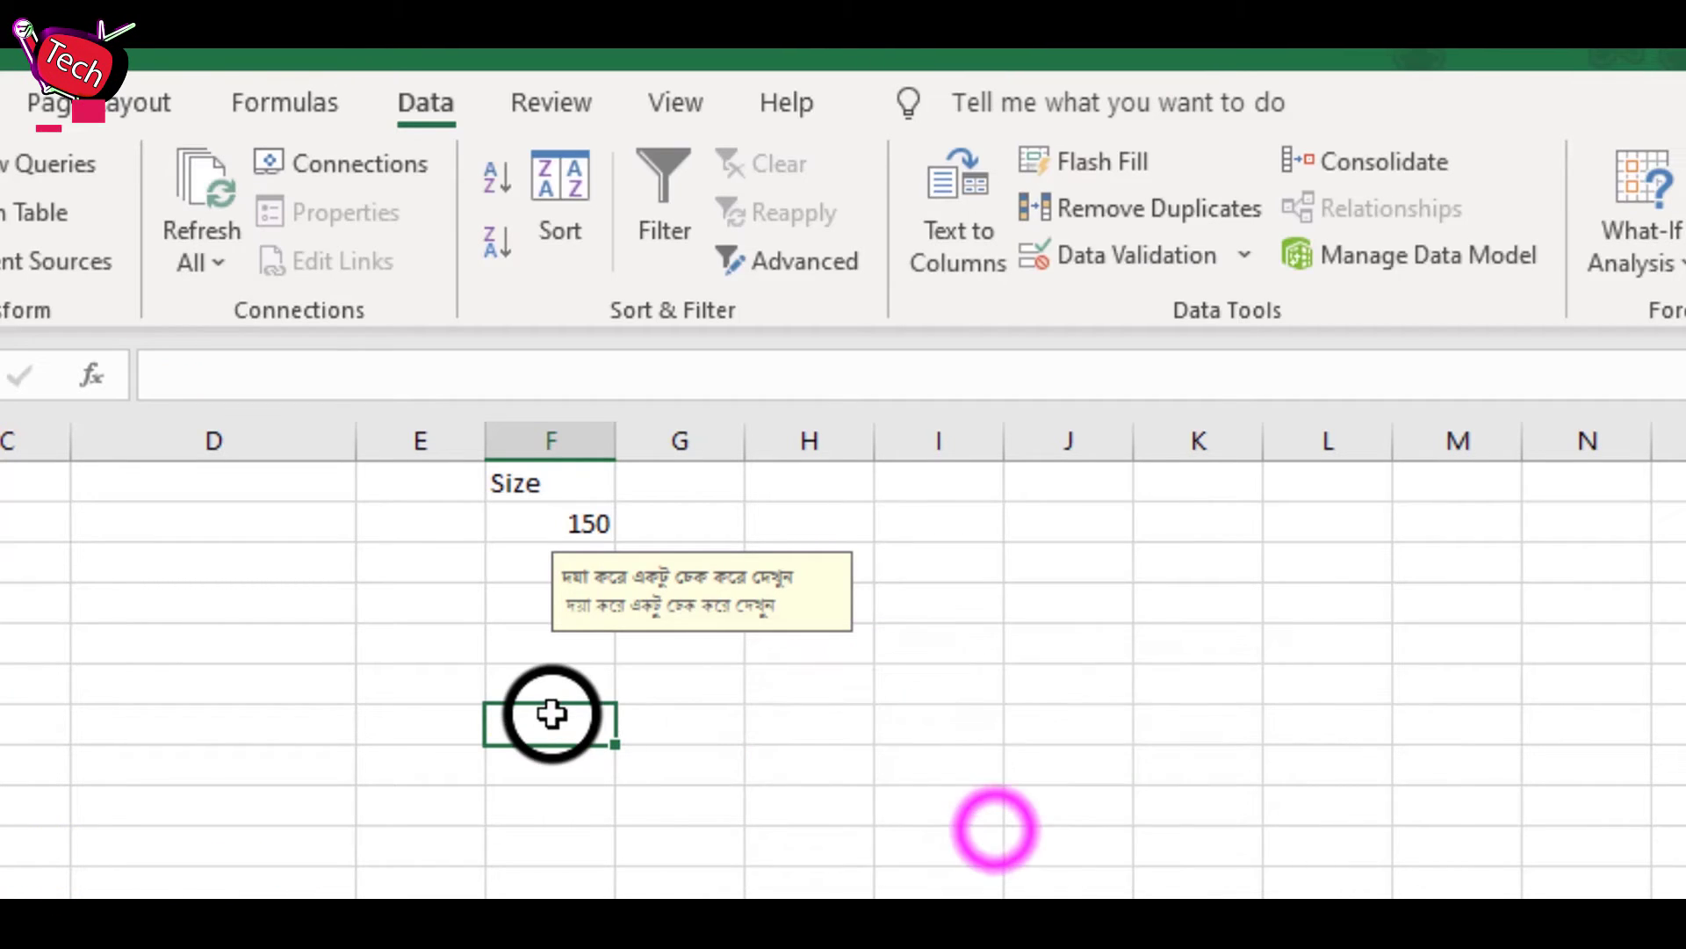
pyautogui.click(558, 723)
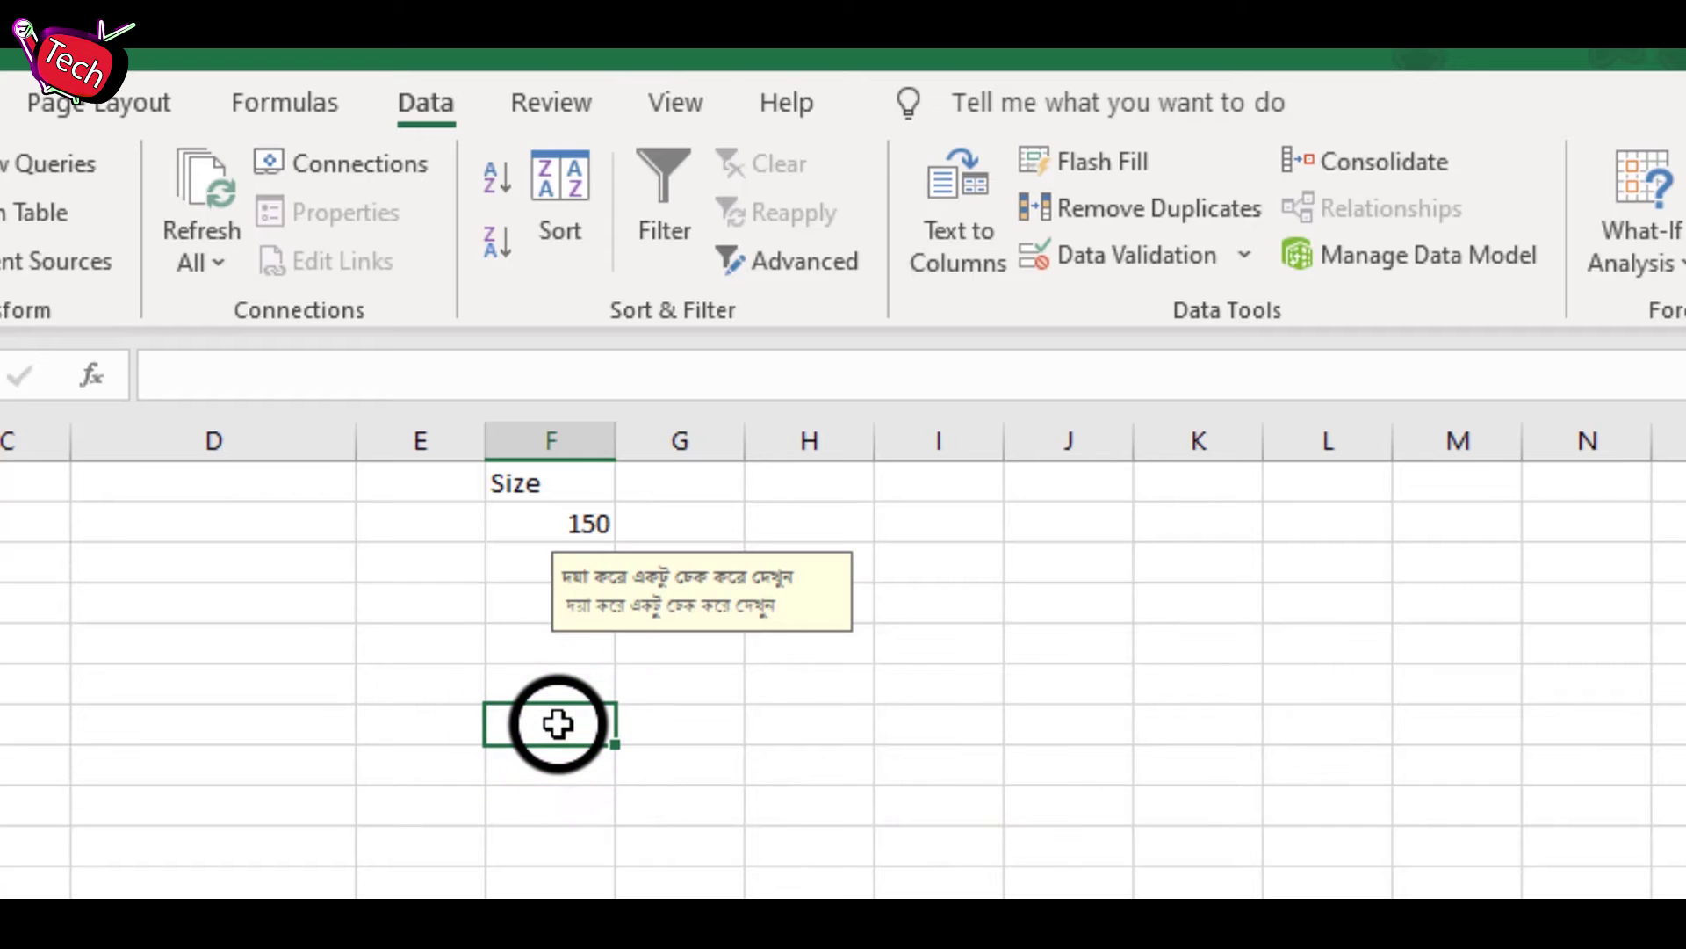
# Enter 550 in F8, then try 551 and dismiss the resulting error alert.
pyautogui.write('50')
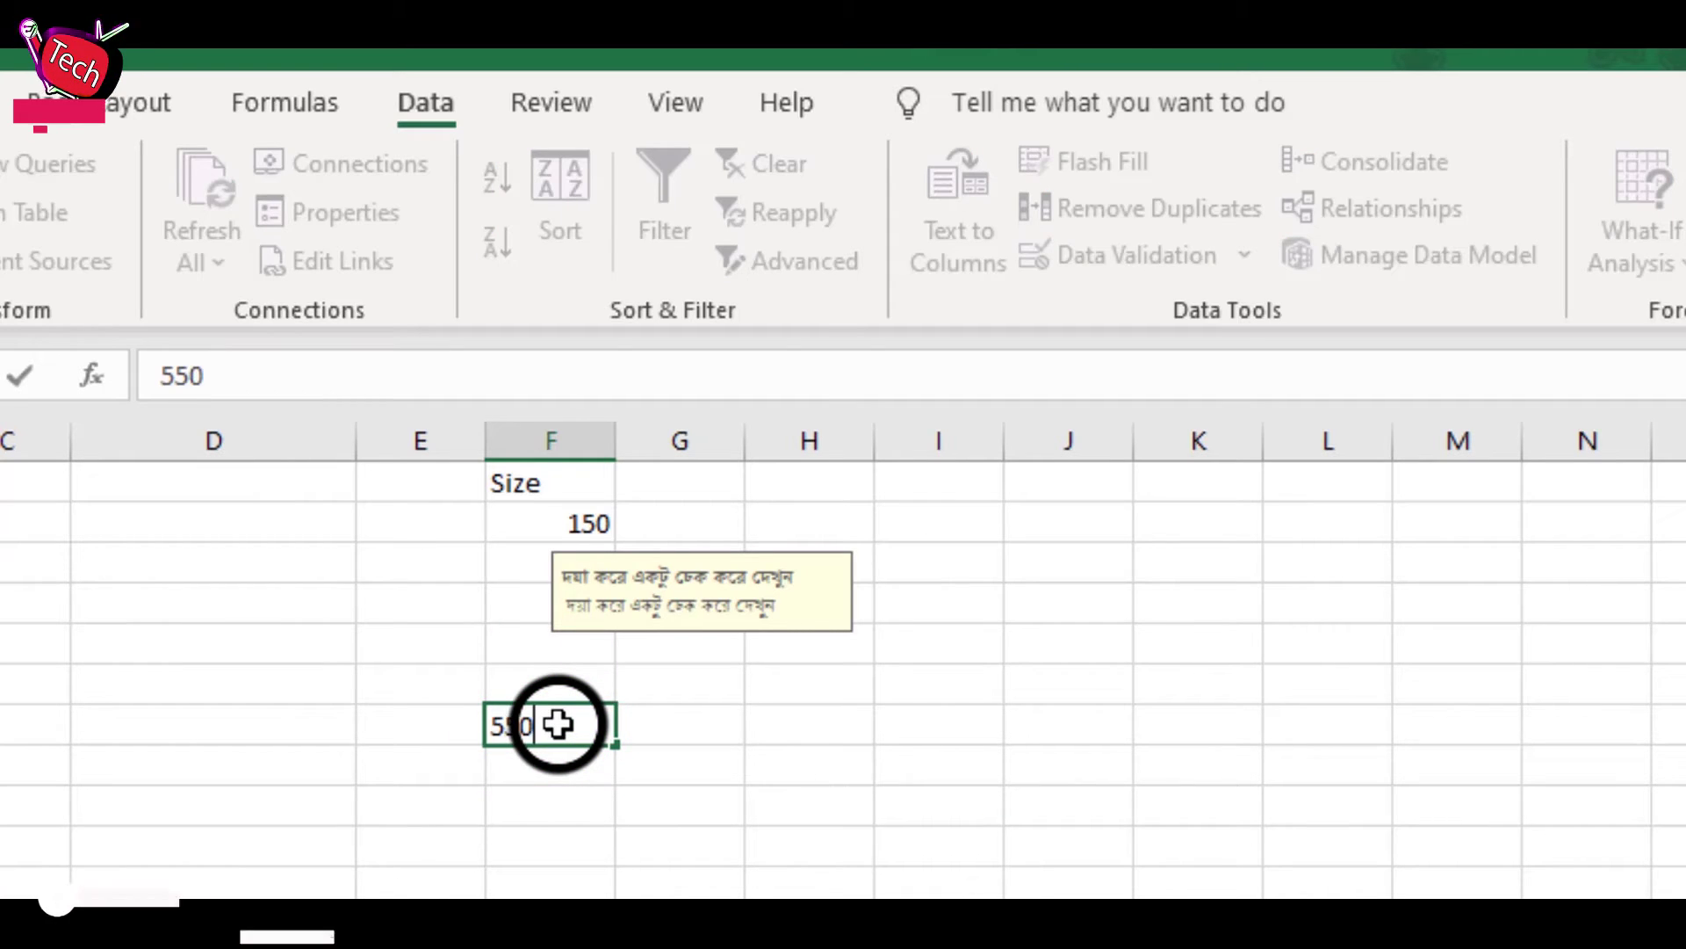
pyautogui.press('Return')
pyautogui.click(558, 723)
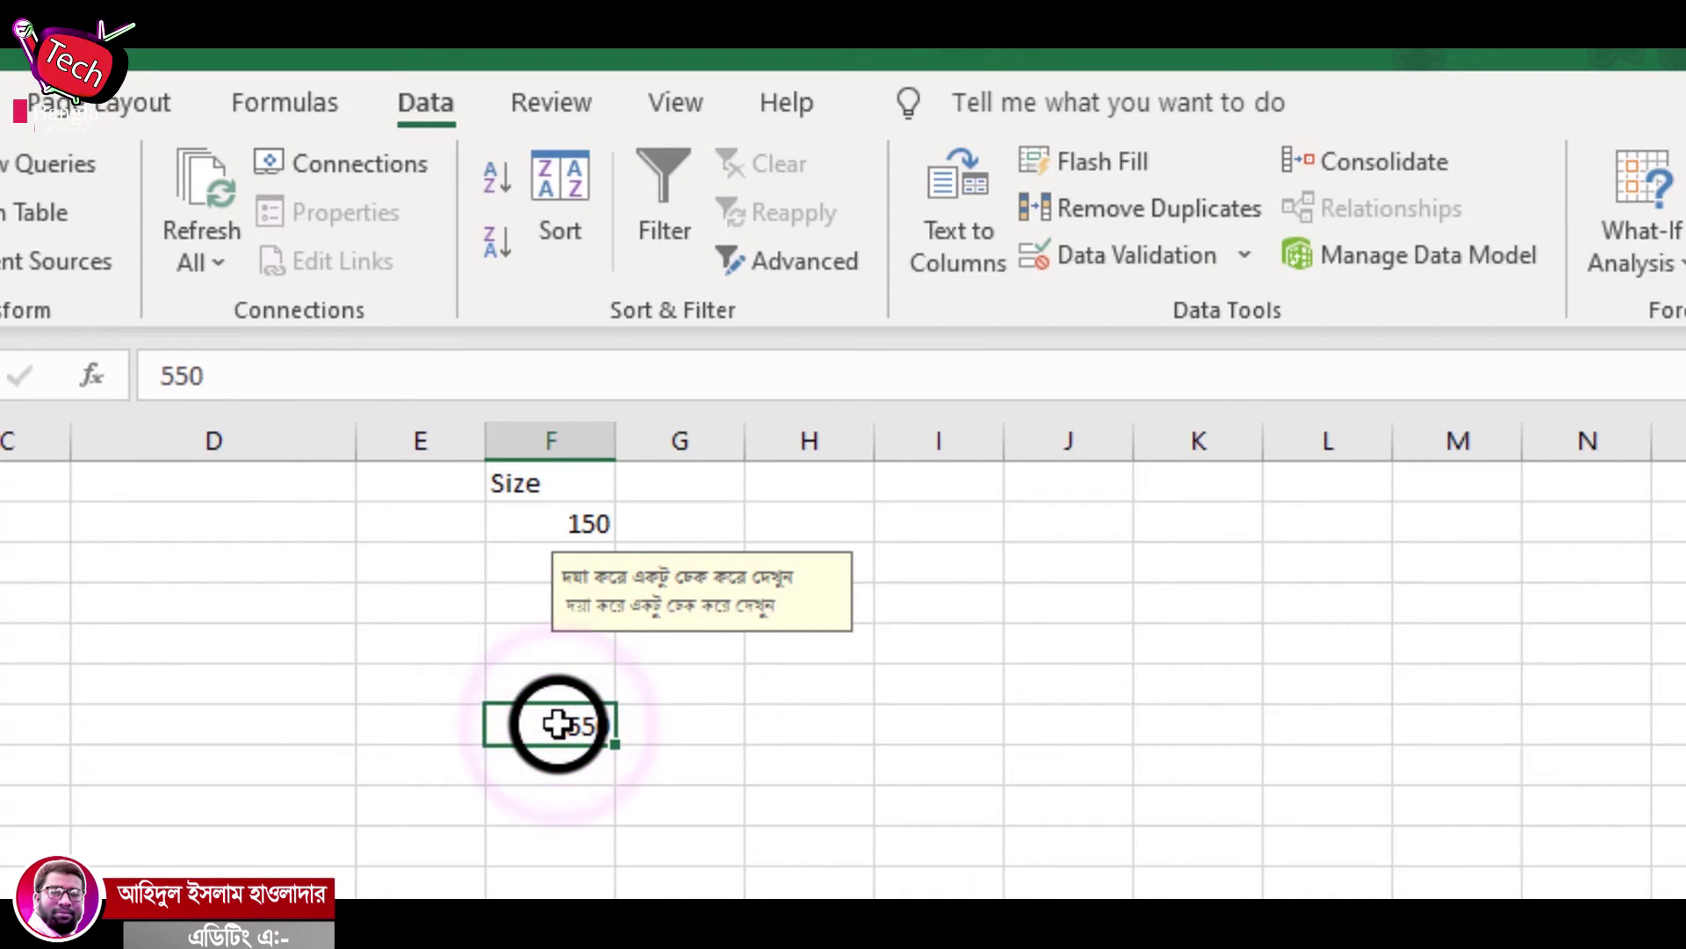
pyautogui.write('5')
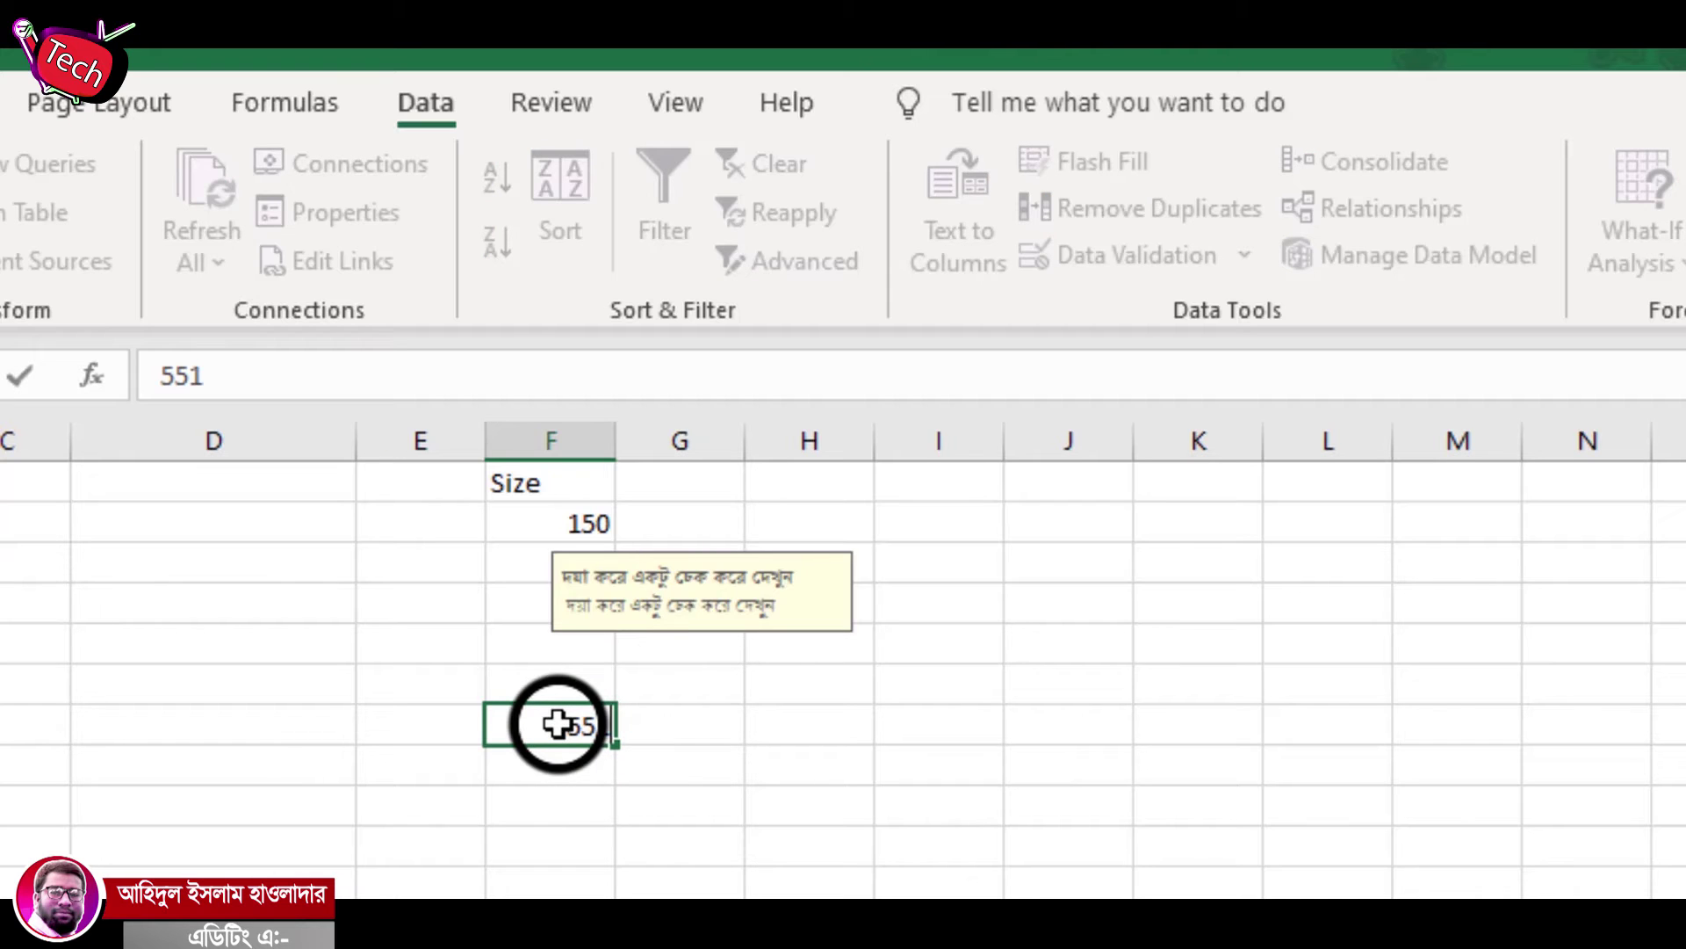
pyautogui.press('Return')
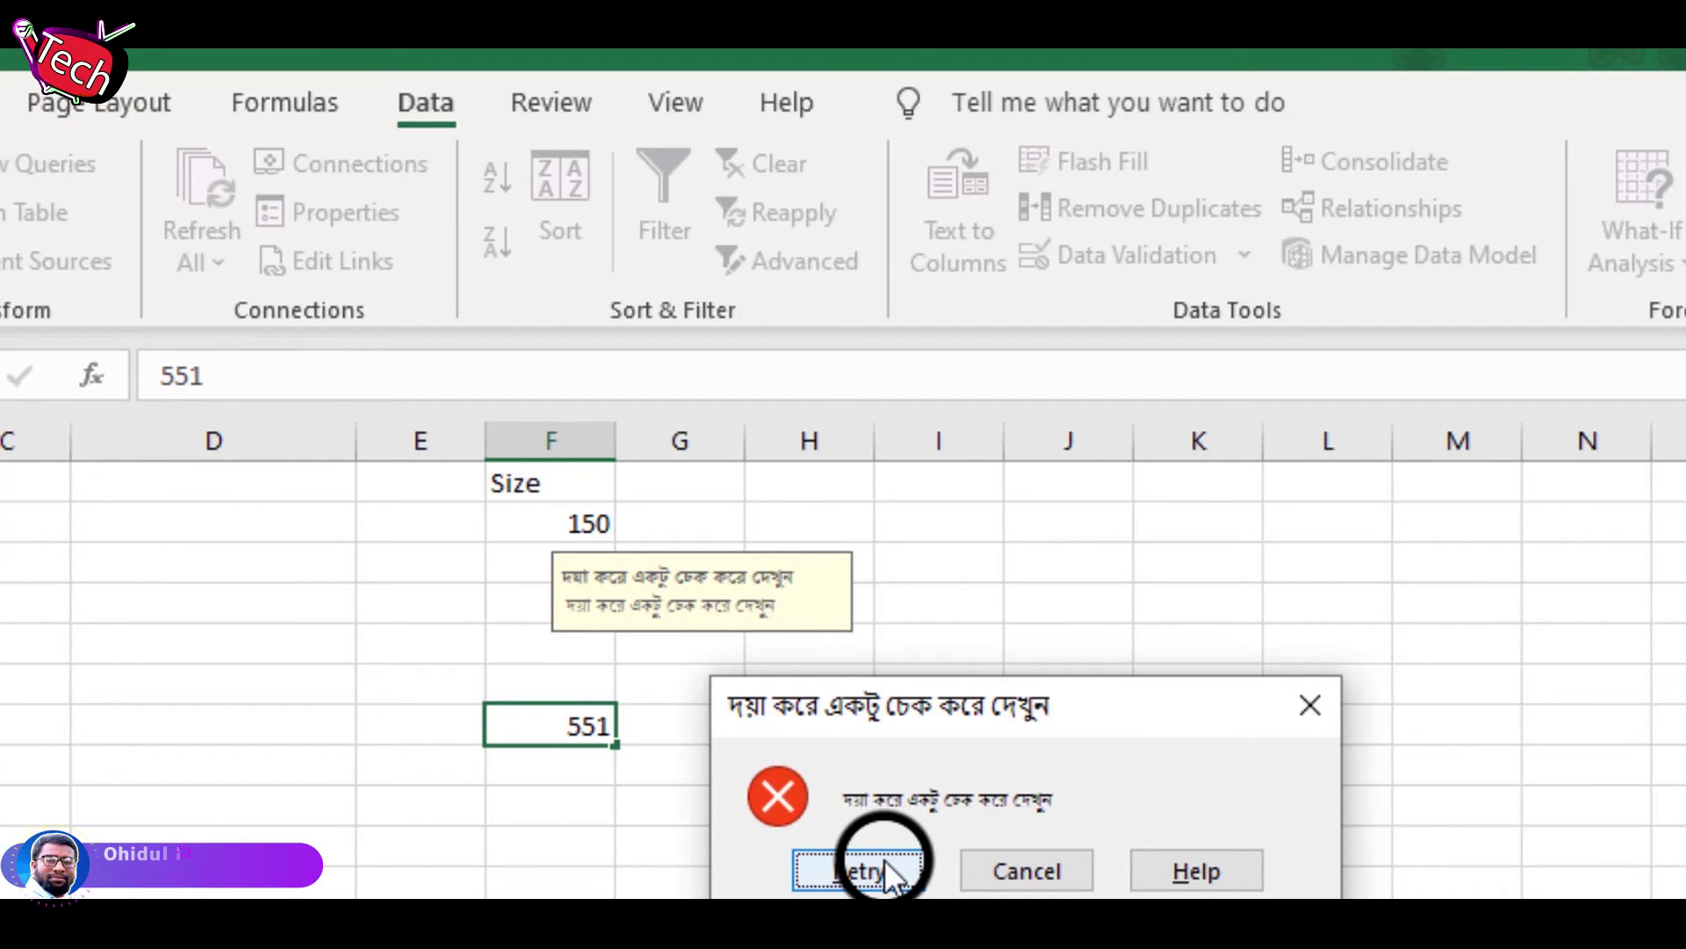
pyautogui.click(1019, 871)
# Add the Date header in column H and set its validation to allow dates.
pyautogui.click(824, 475)
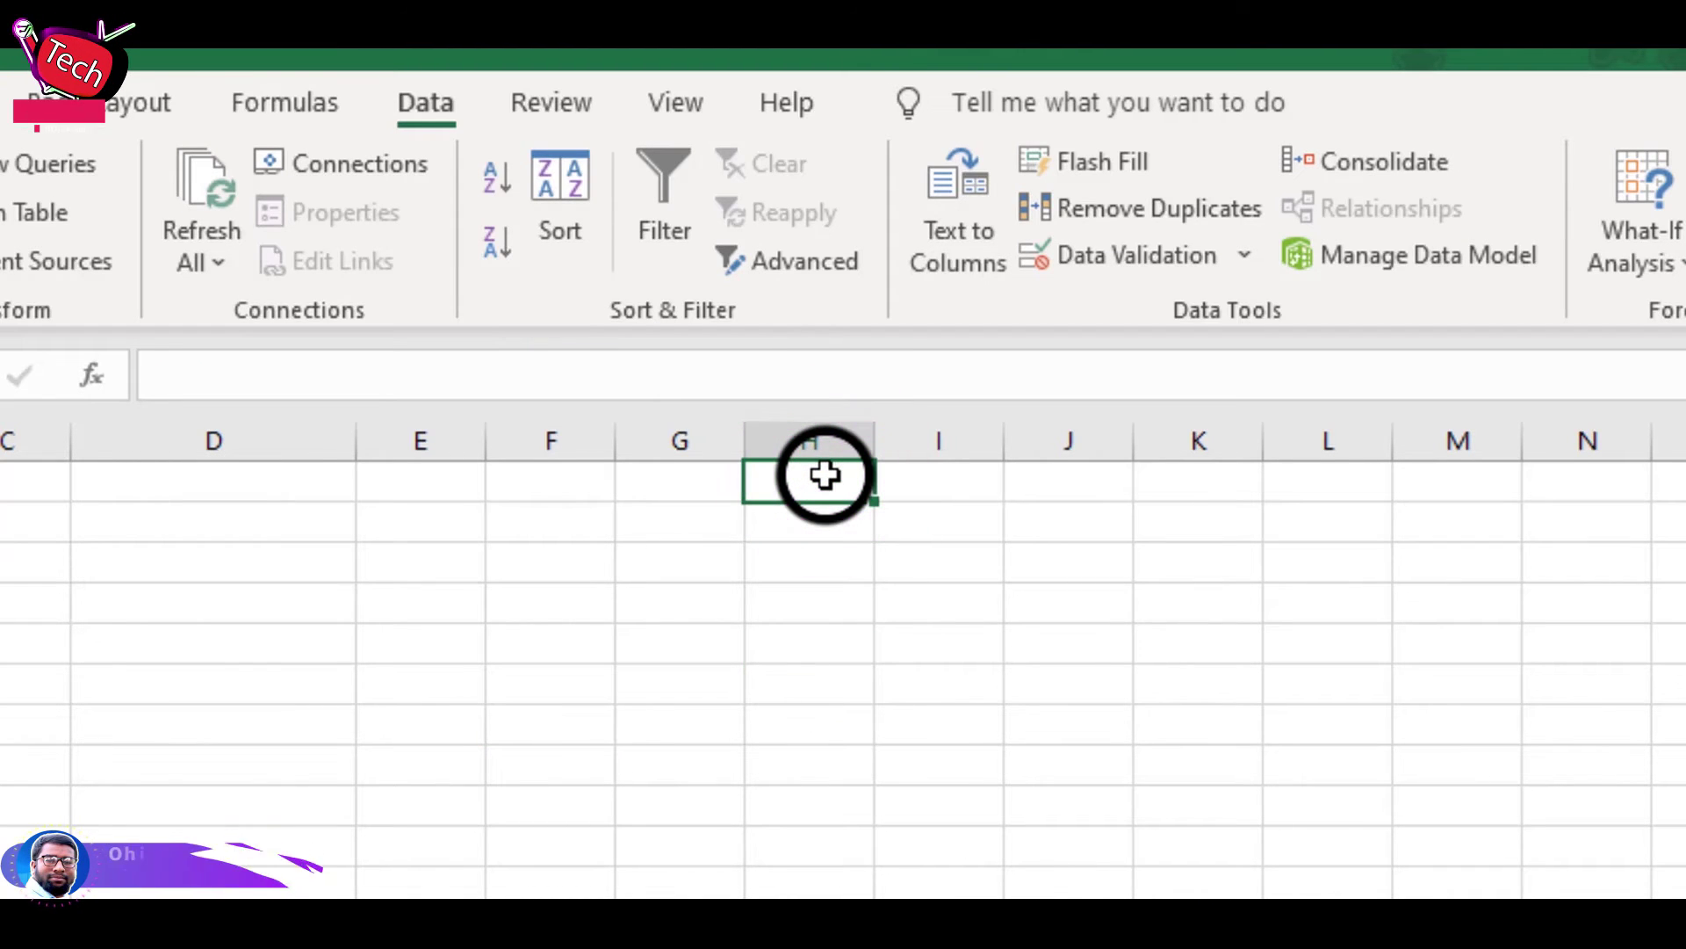
pyautogui.write('Date')
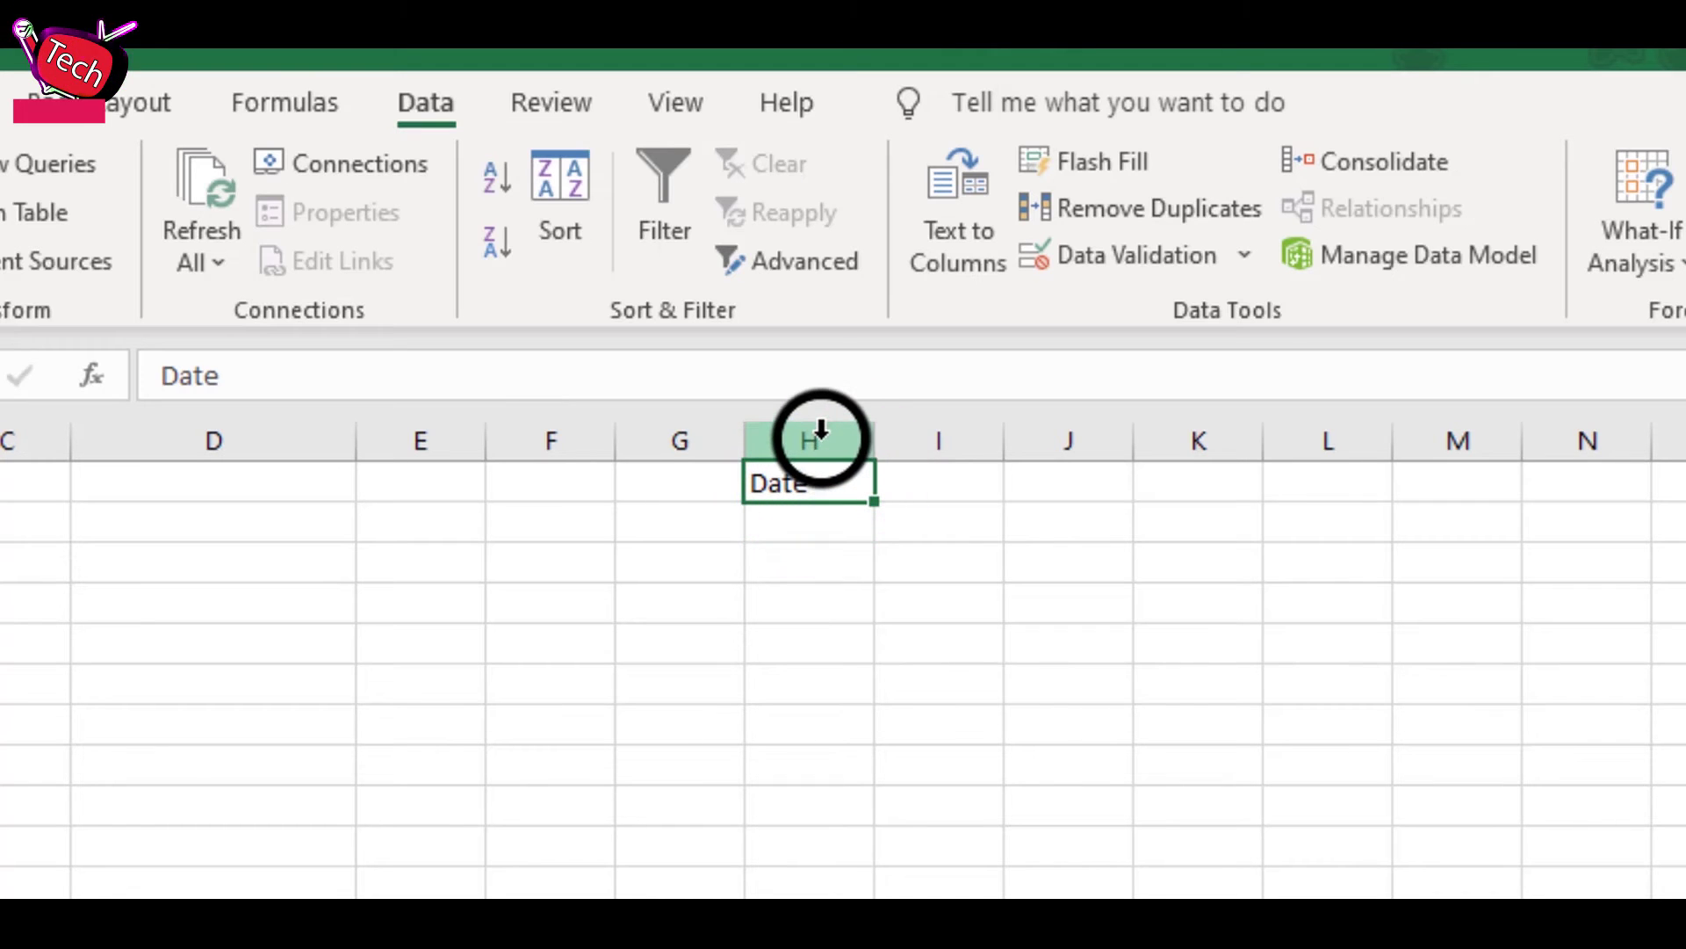
pyautogui.click(820, 438)
pyautogui.click(446, 105)
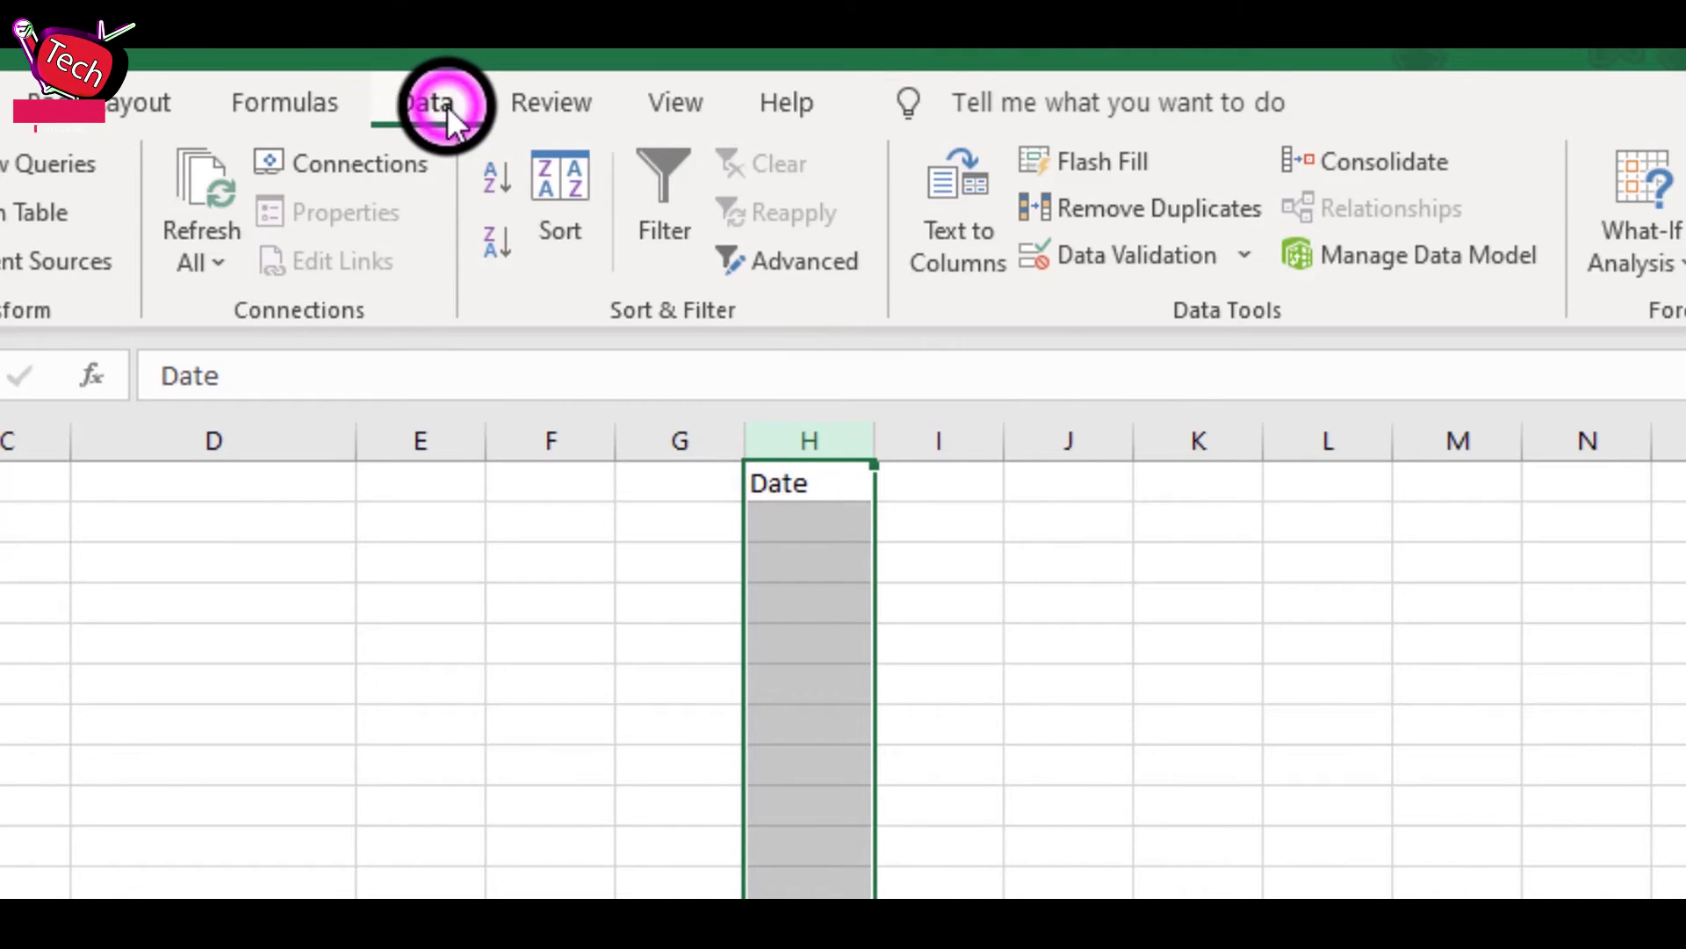
pyautogui.click(1163, 260)
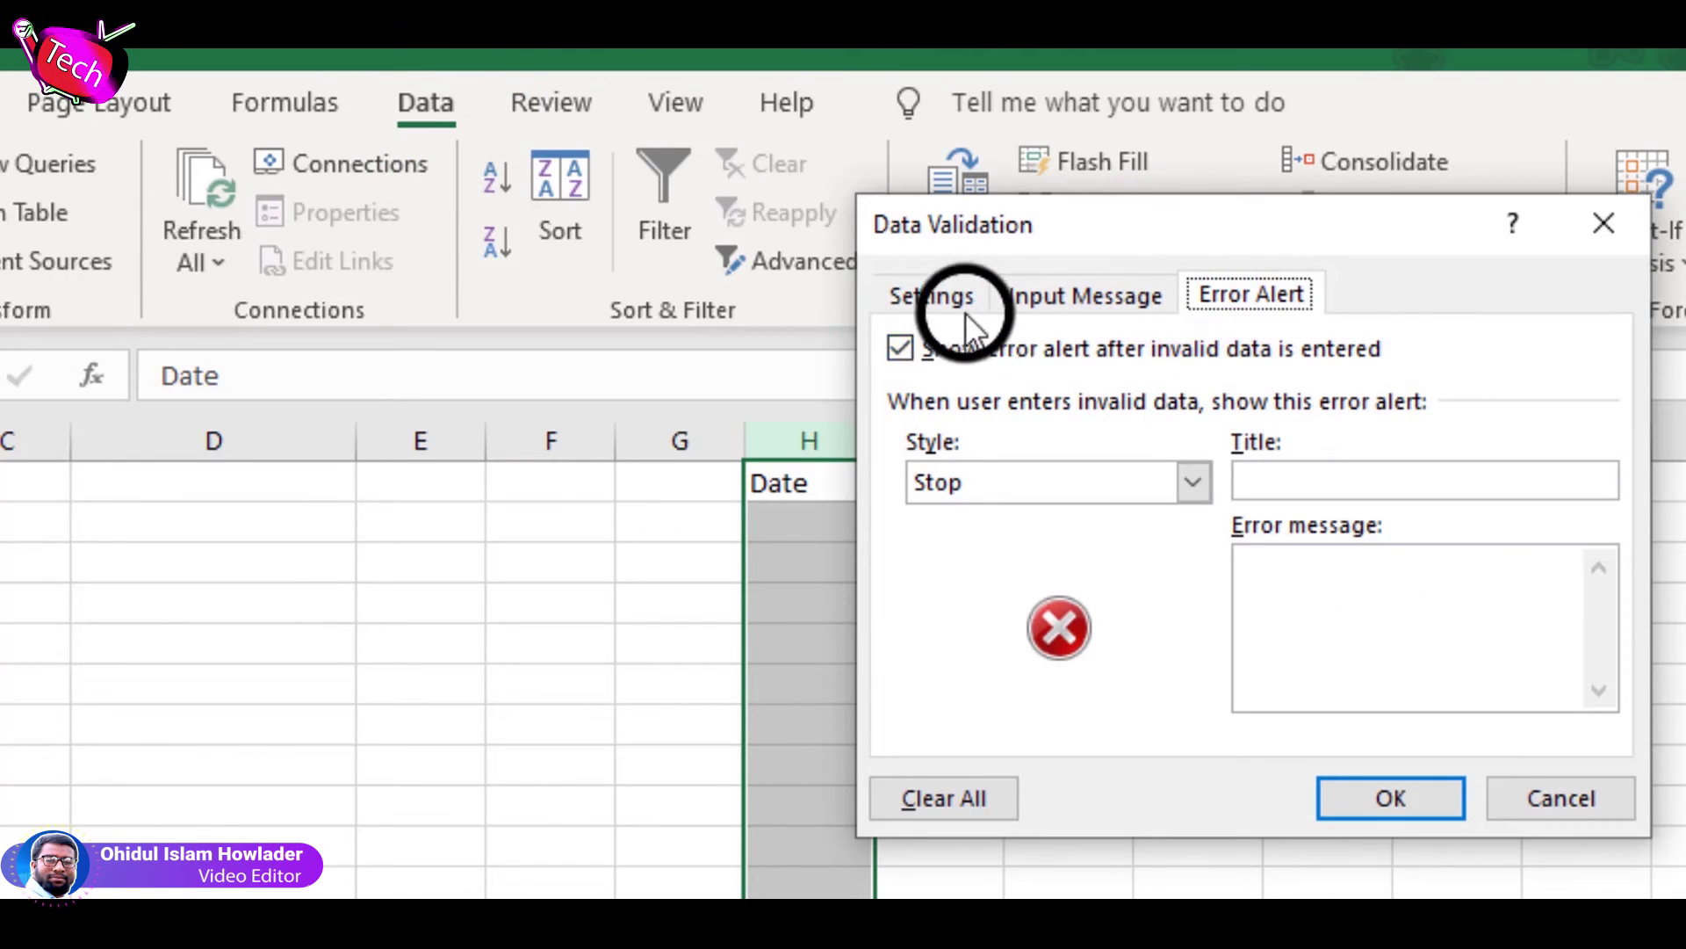
pyautogui.click(928, 293)
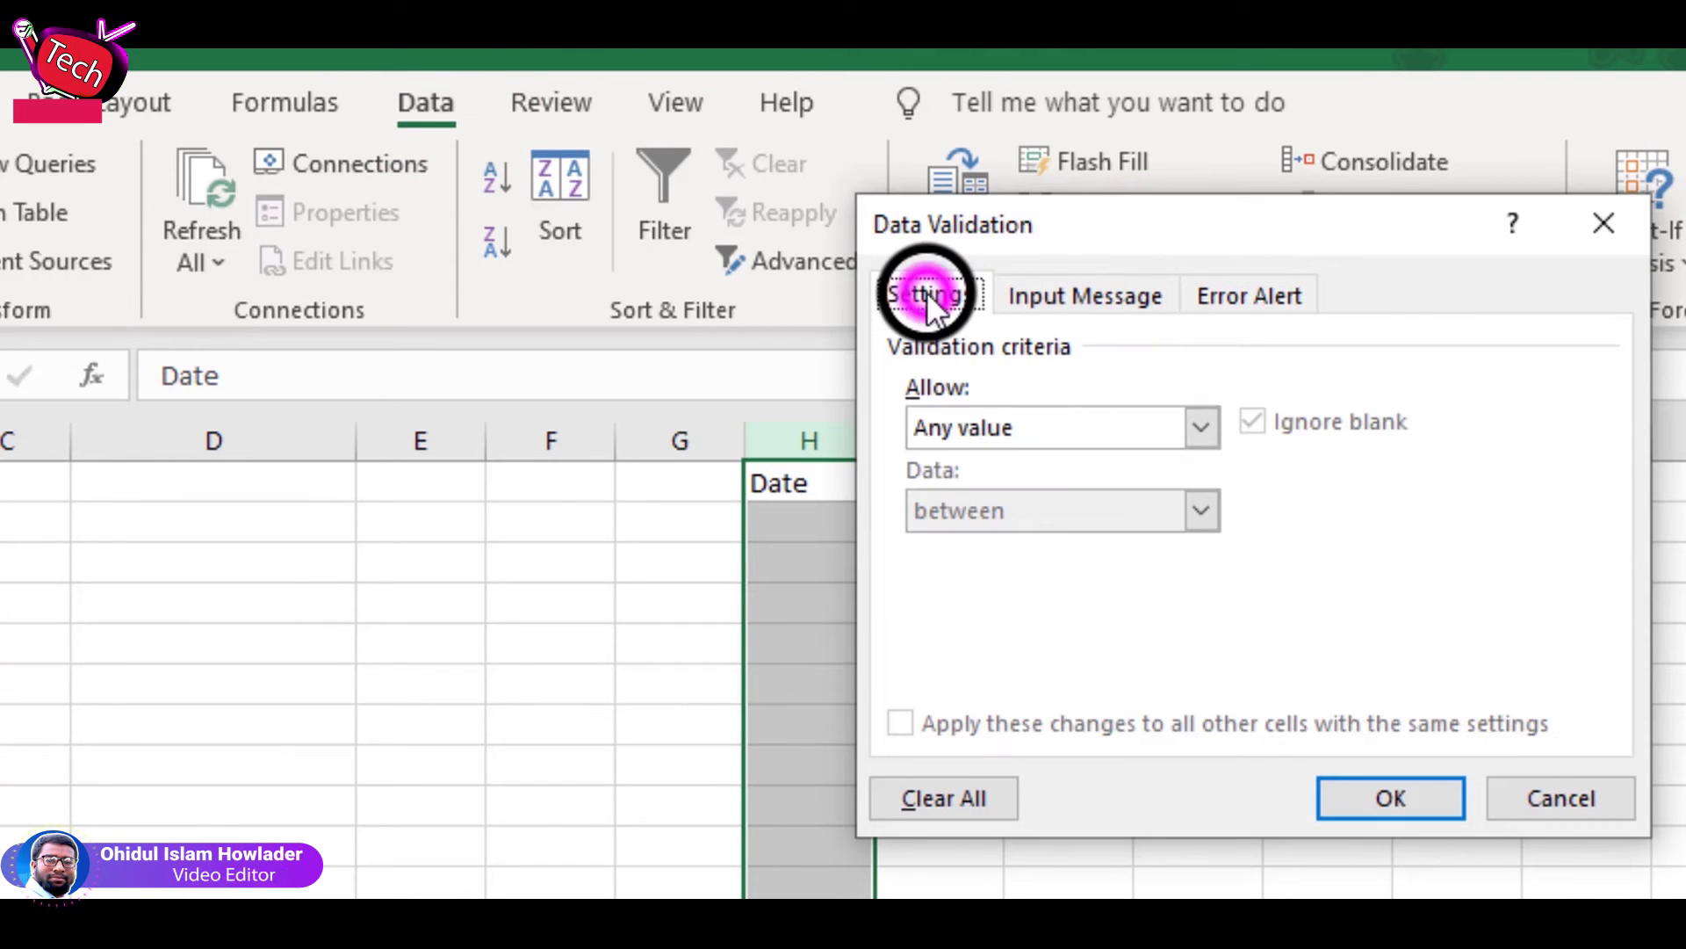
pyautogui.click(1088, 425)
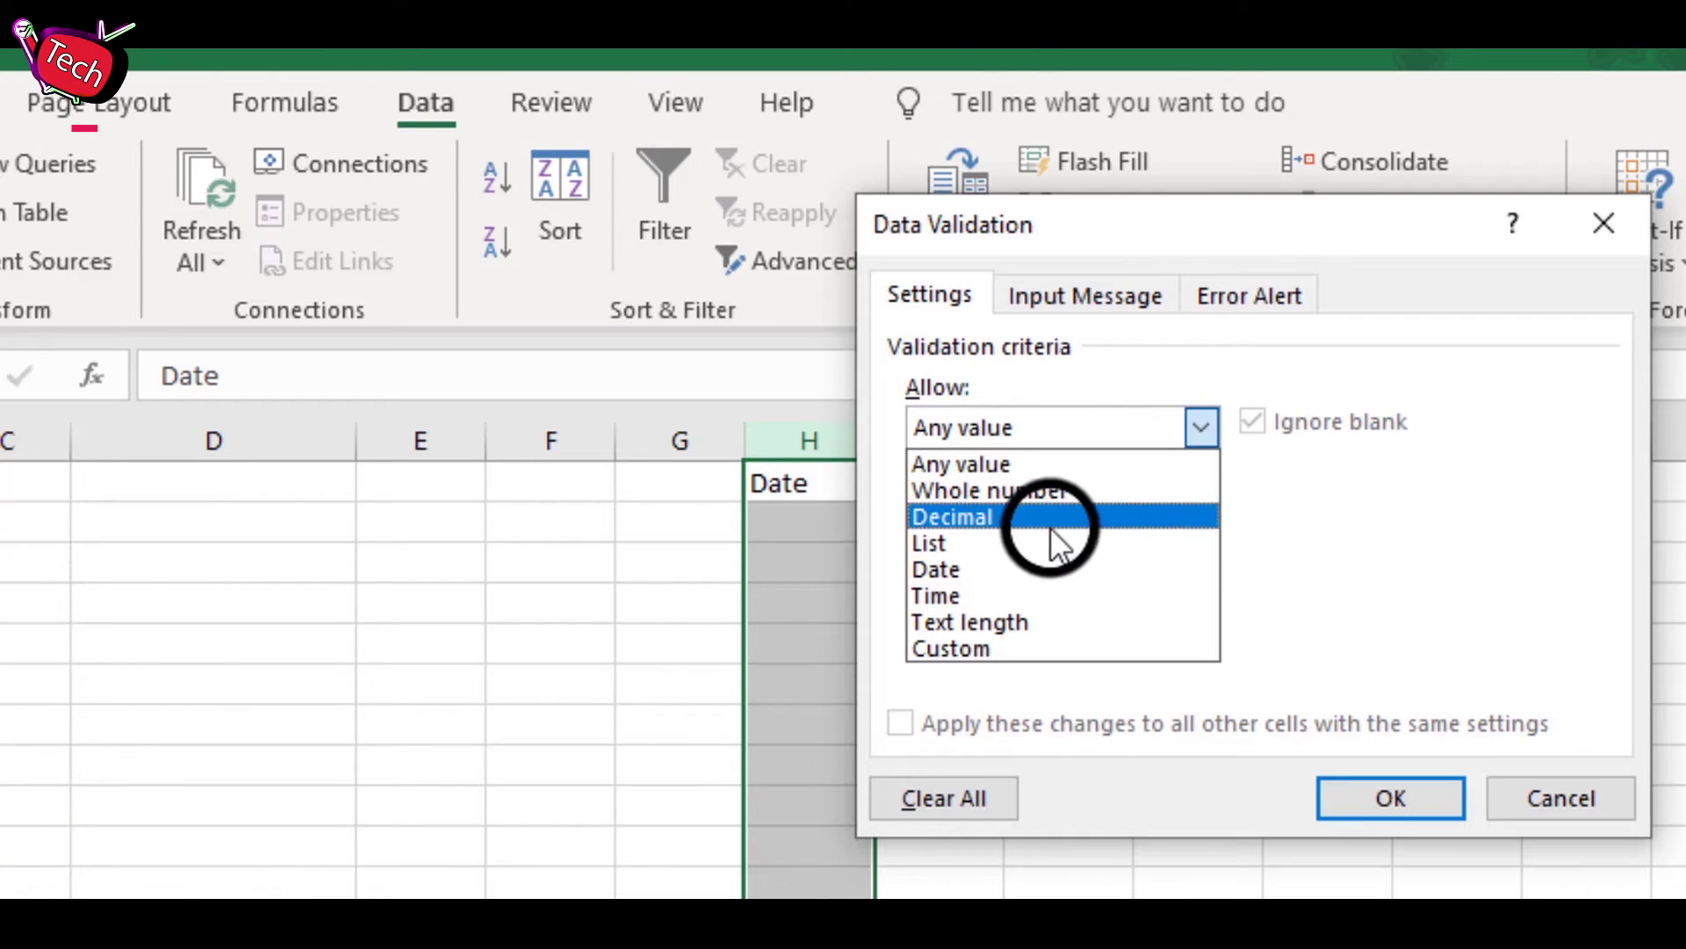
pyautogui.click(961, 571)
# Set the allowed date range from 10-05-2021 to 12-05-2021 and apply it.
pyautogui.moveTo(1080, 253); pyautogui.dragTo(1285, 248)
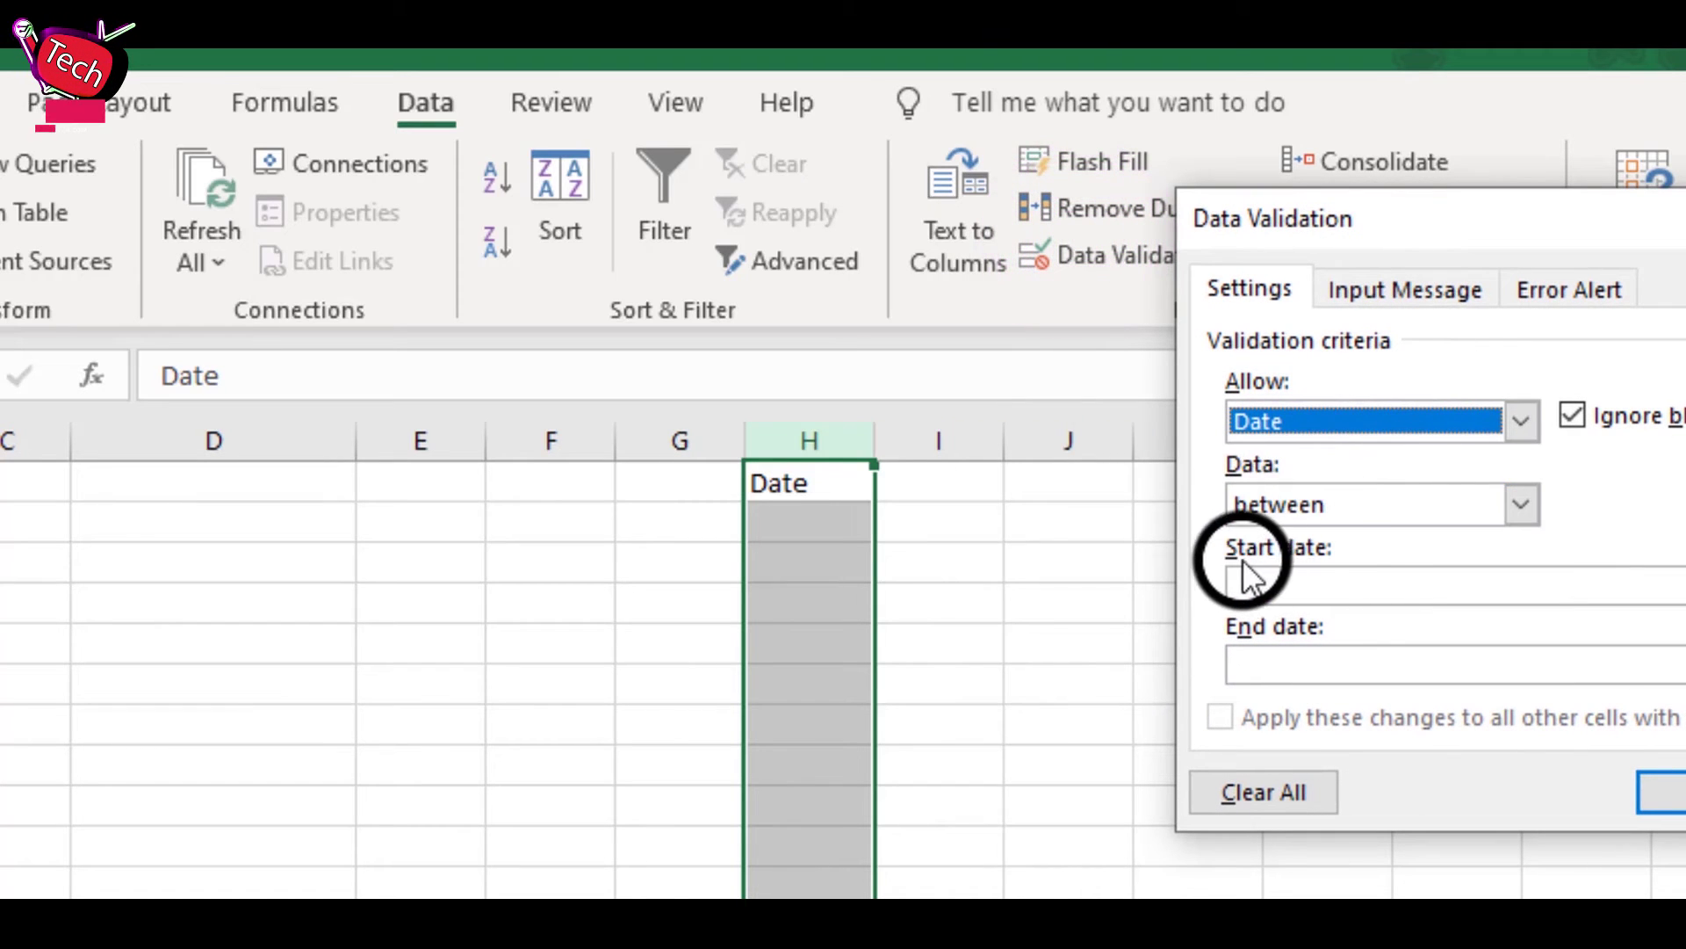
pyautogui.click(1356, 583)
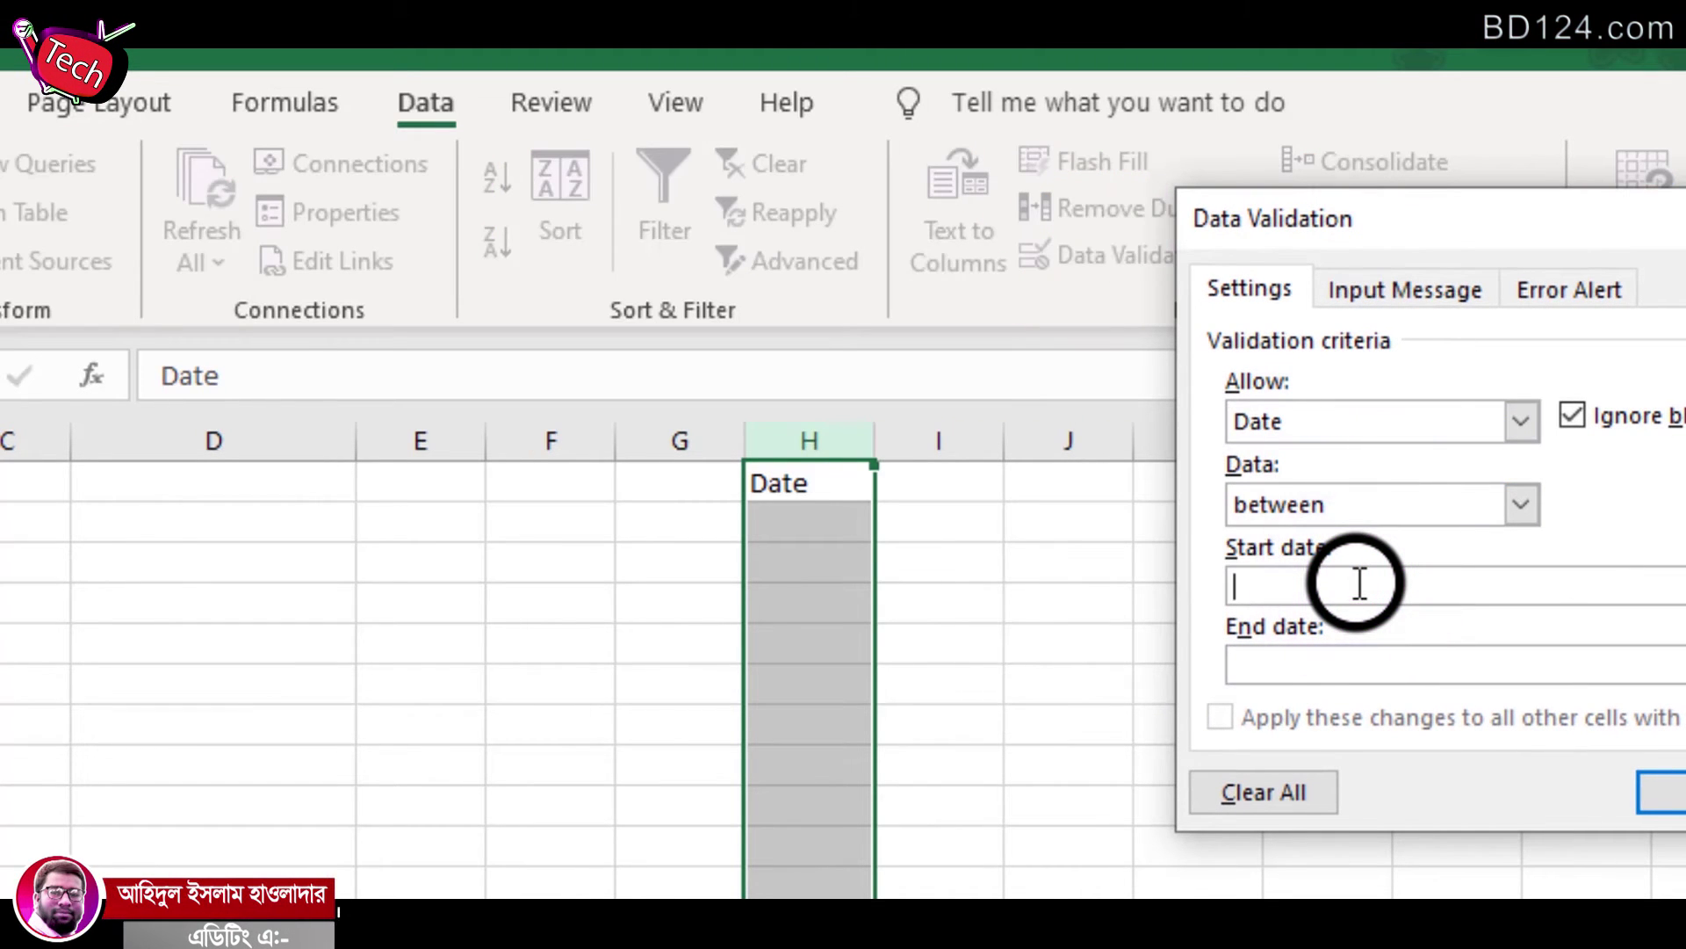
pyautogui.write('10-')
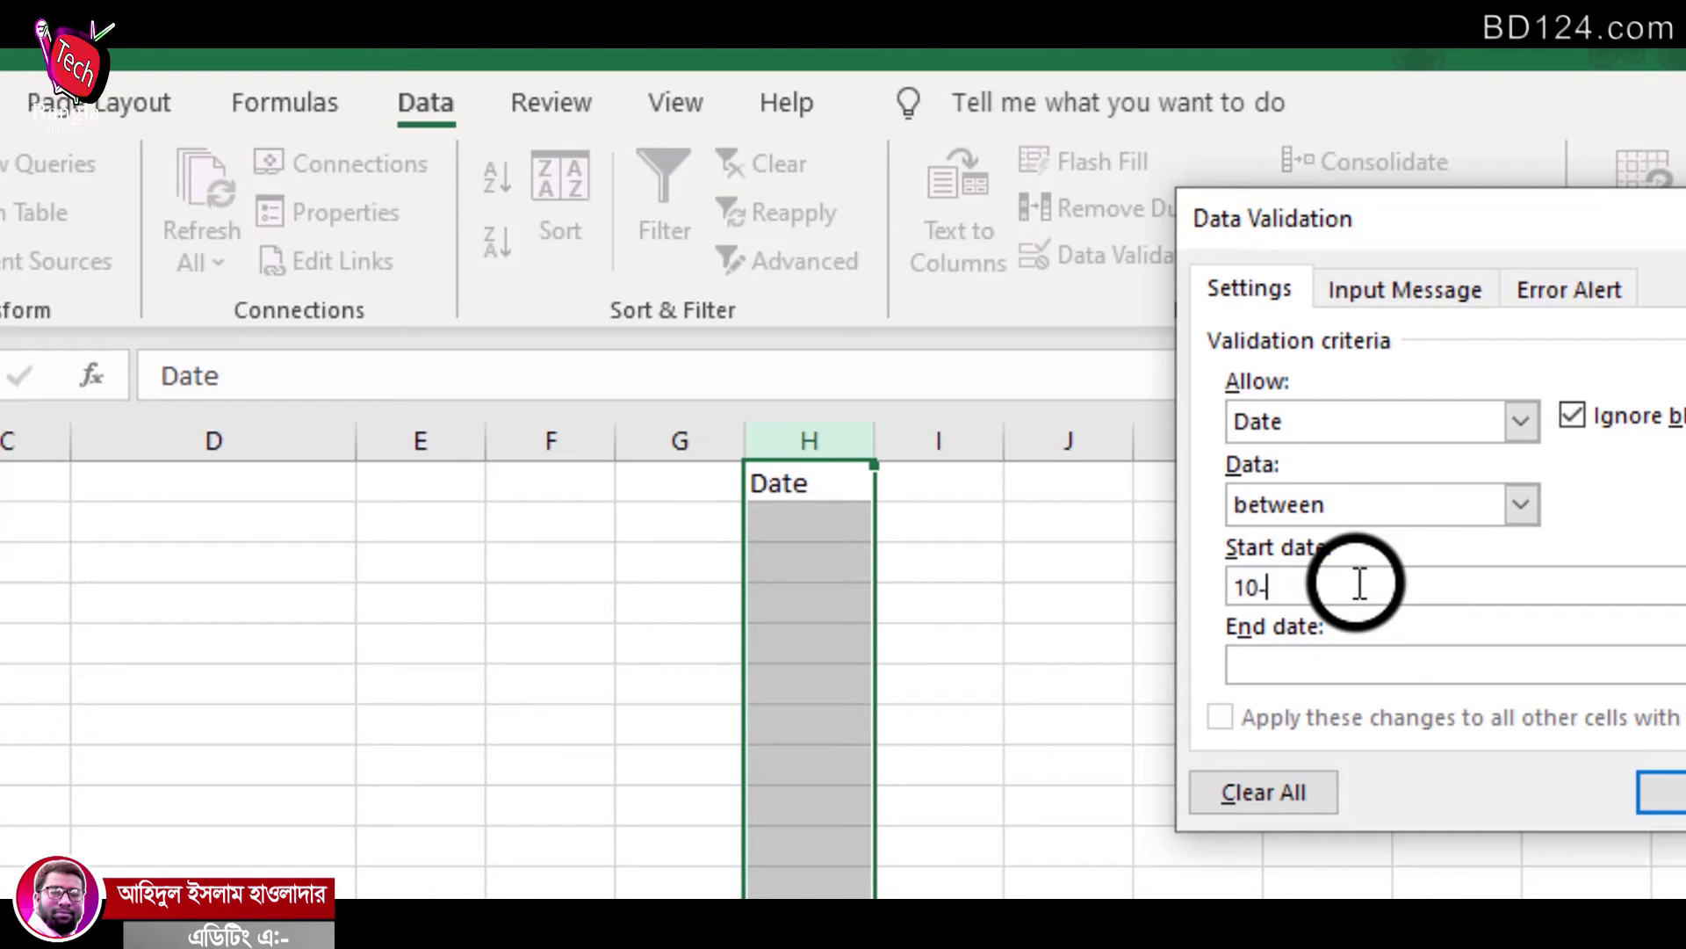
pyautogui.write('0')
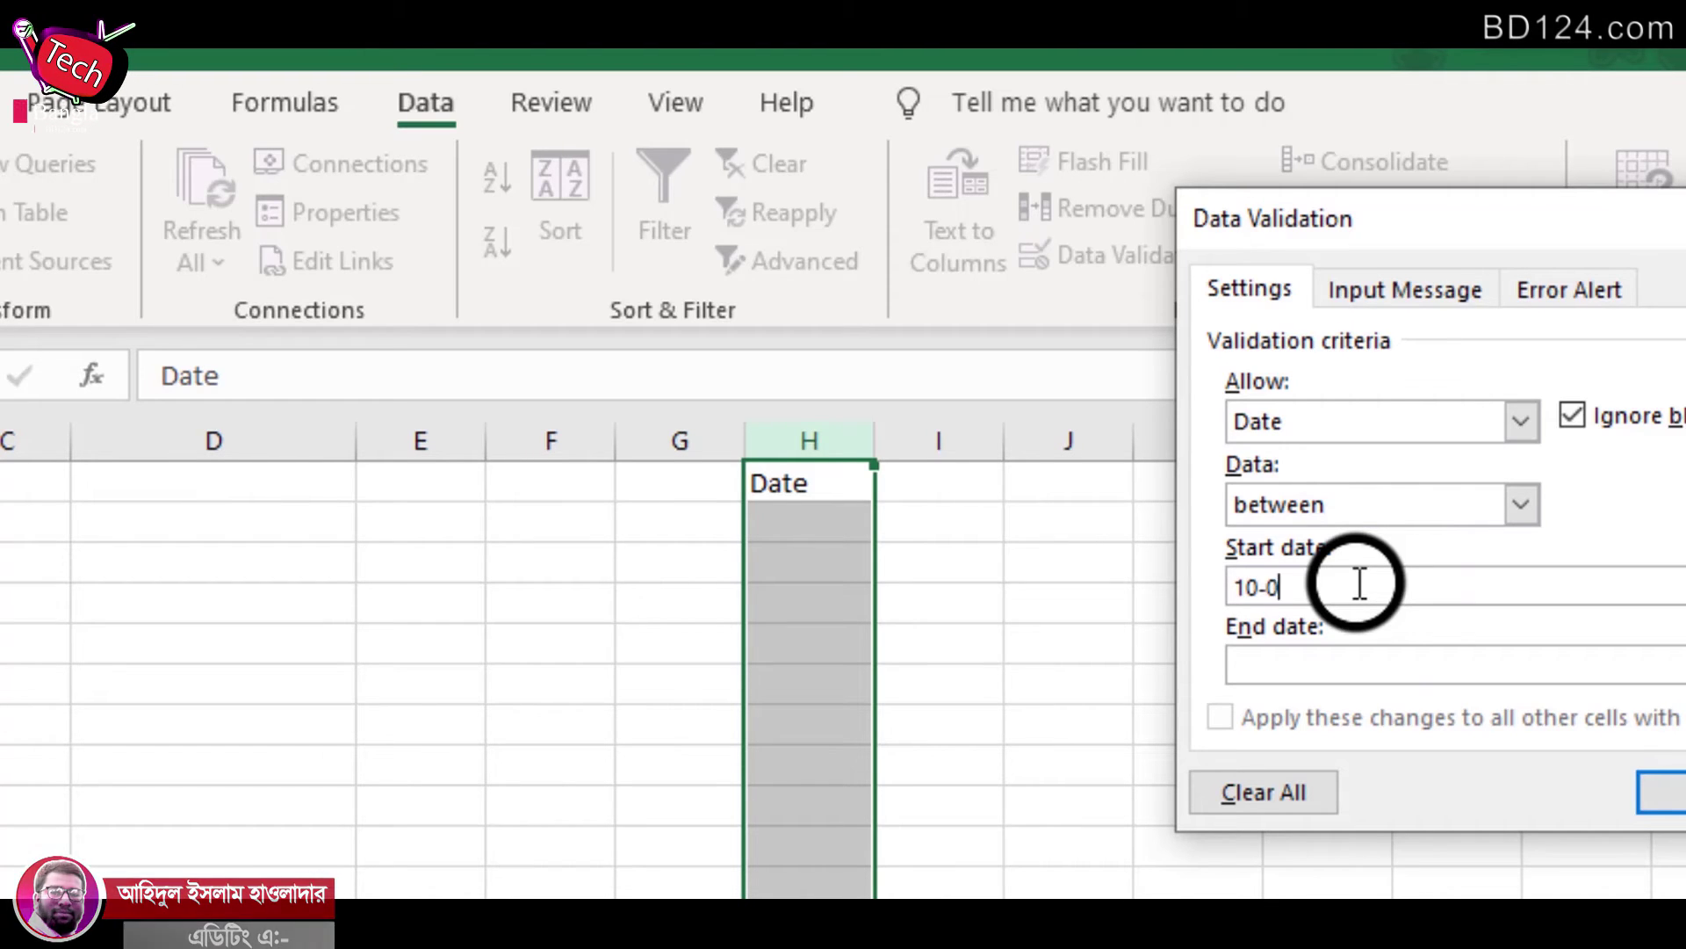
pyautogui.write('5-2021')
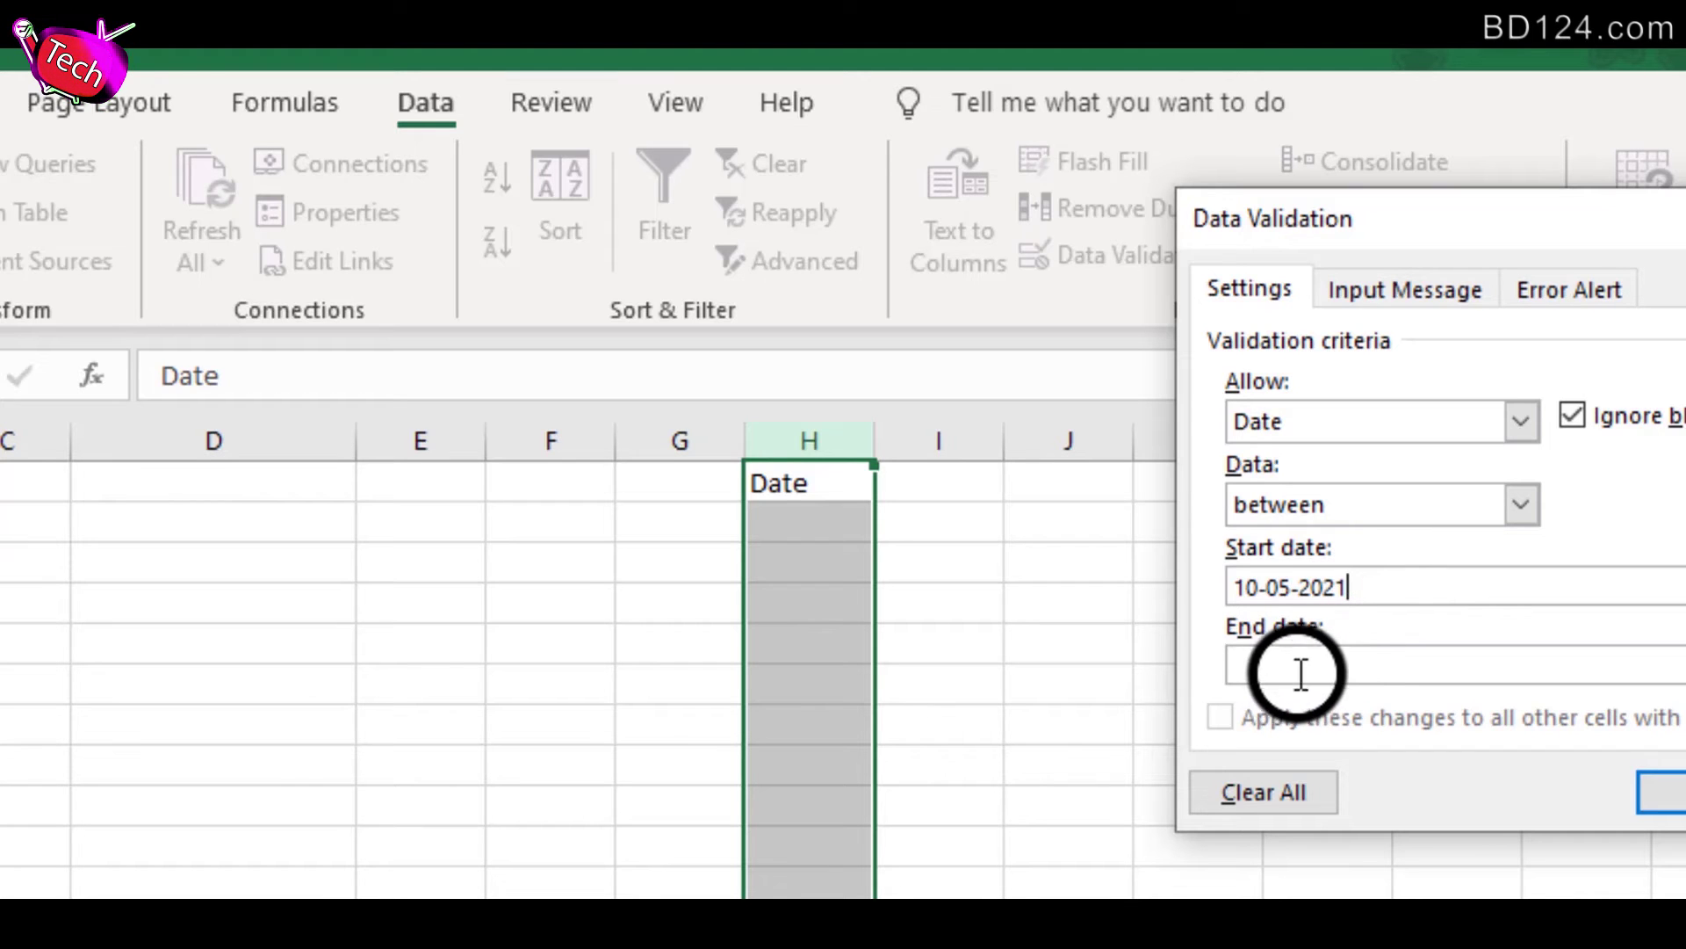
pyautogui.click(1300, 671)
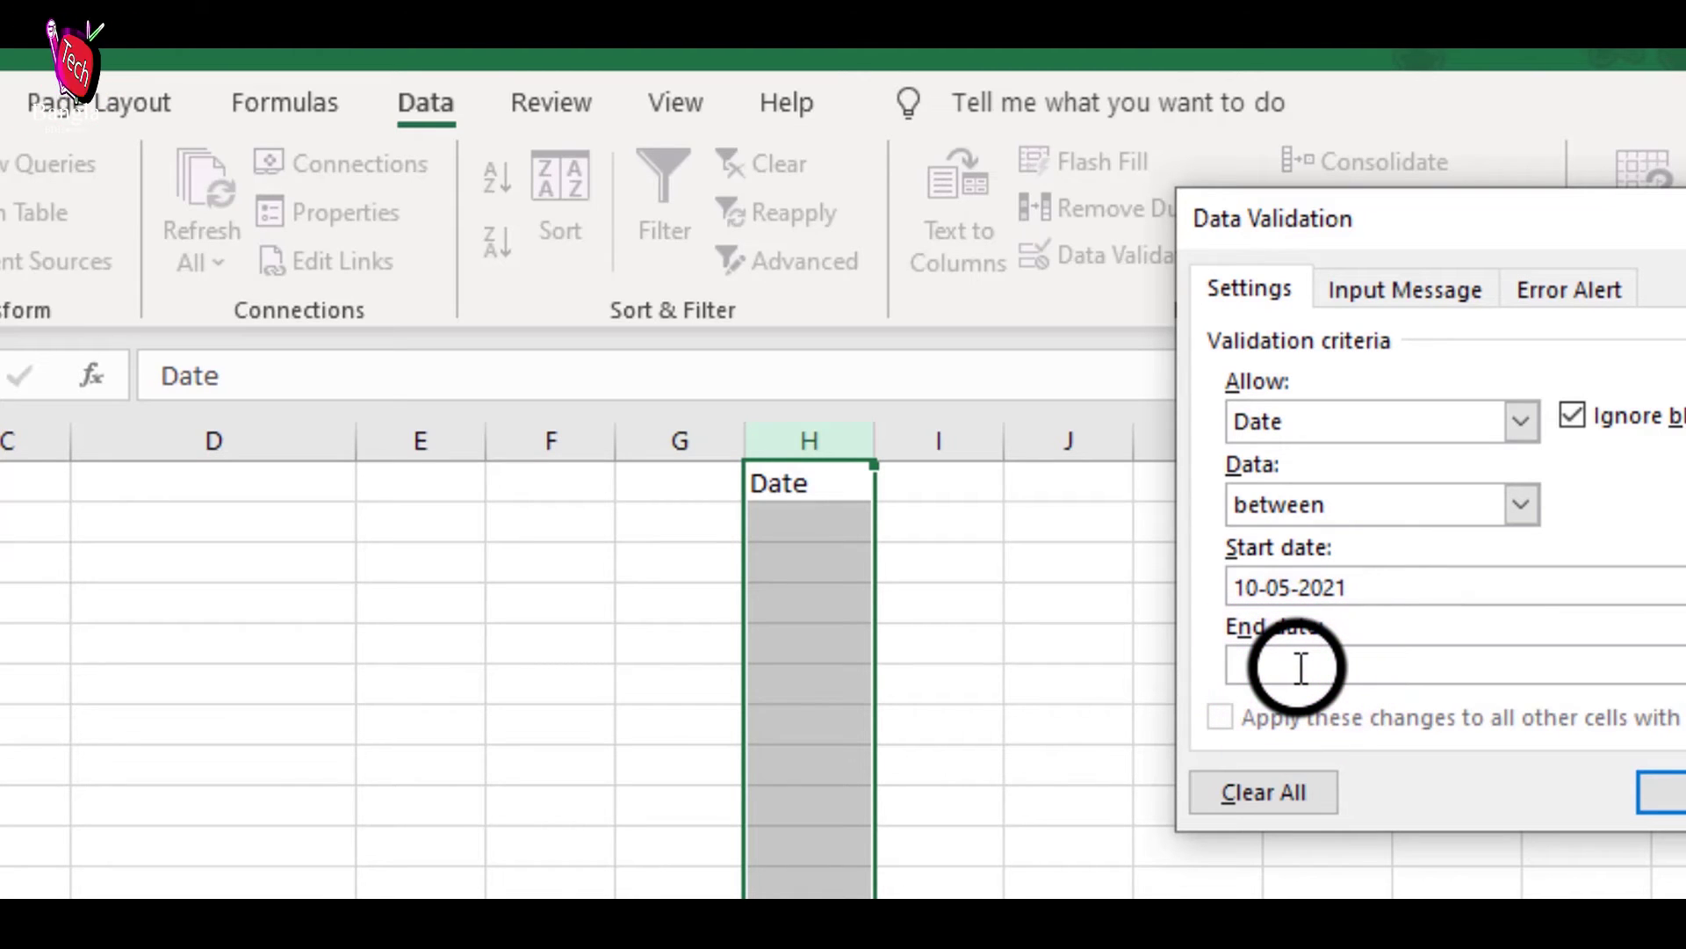
pyautogui.click(1375, 583)
pyautogui.click(1279, 675)
pyautogui.write('10-05-2021')
pyautogui.click(1256, 676)
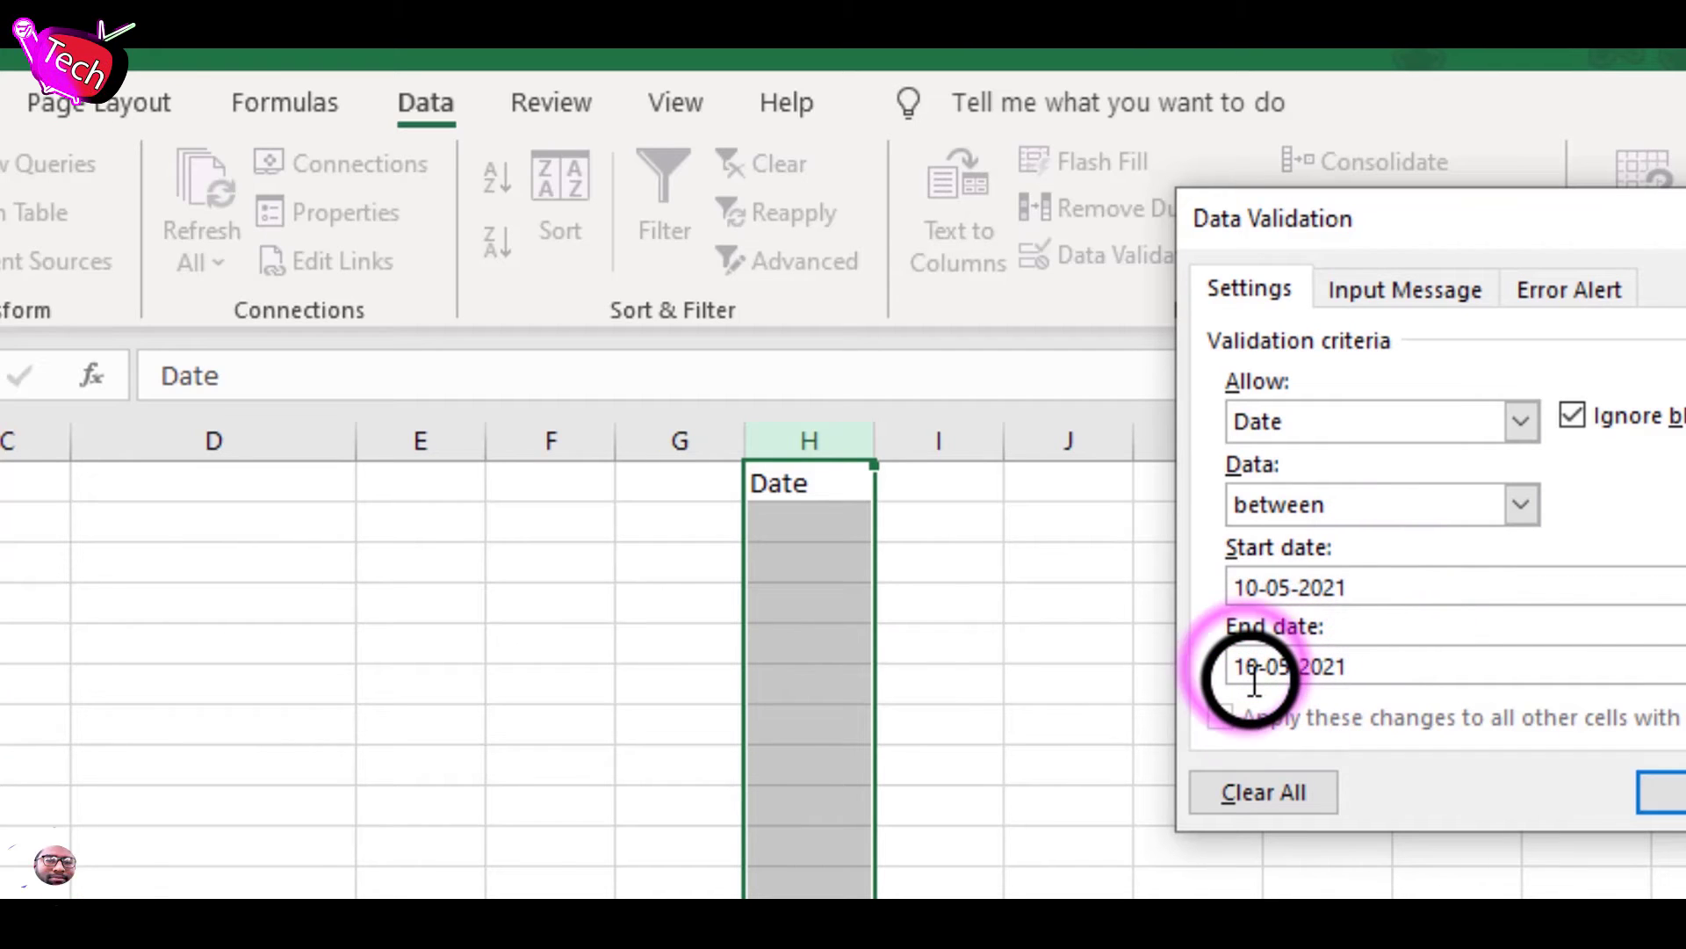
pyautogui.press('Delete')
pyautogui.write('2')
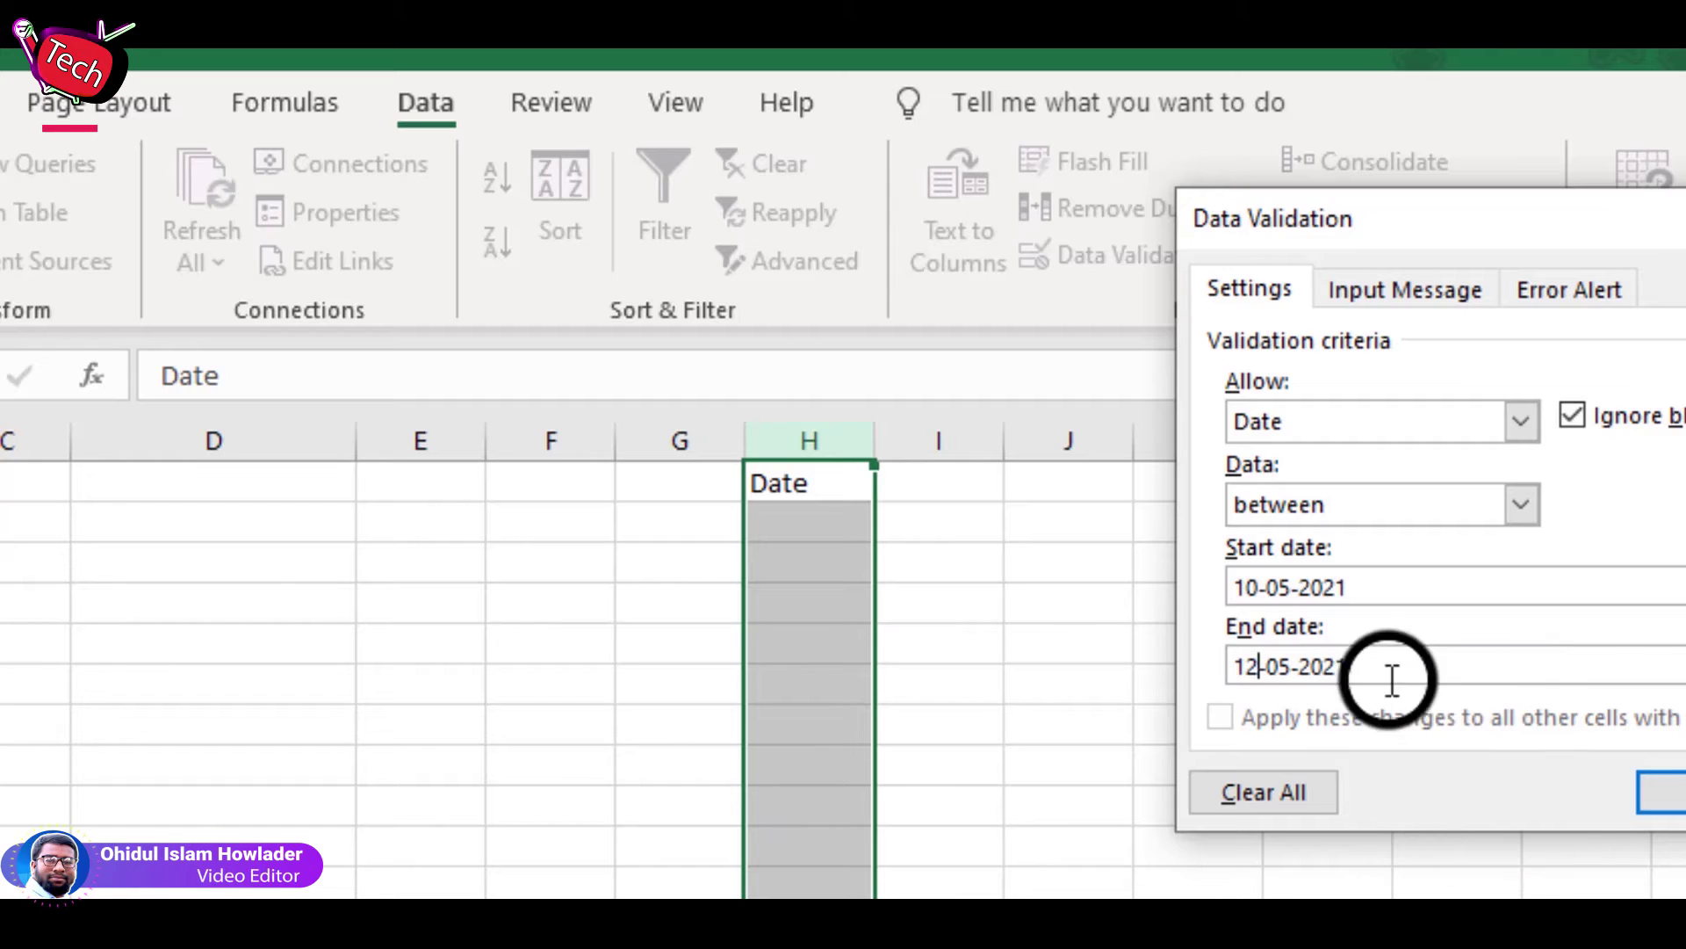
pyautogui.click(1659, 795)
pyautogui.moveTo(821, 566); pyautogui.dragTo(808, 531)
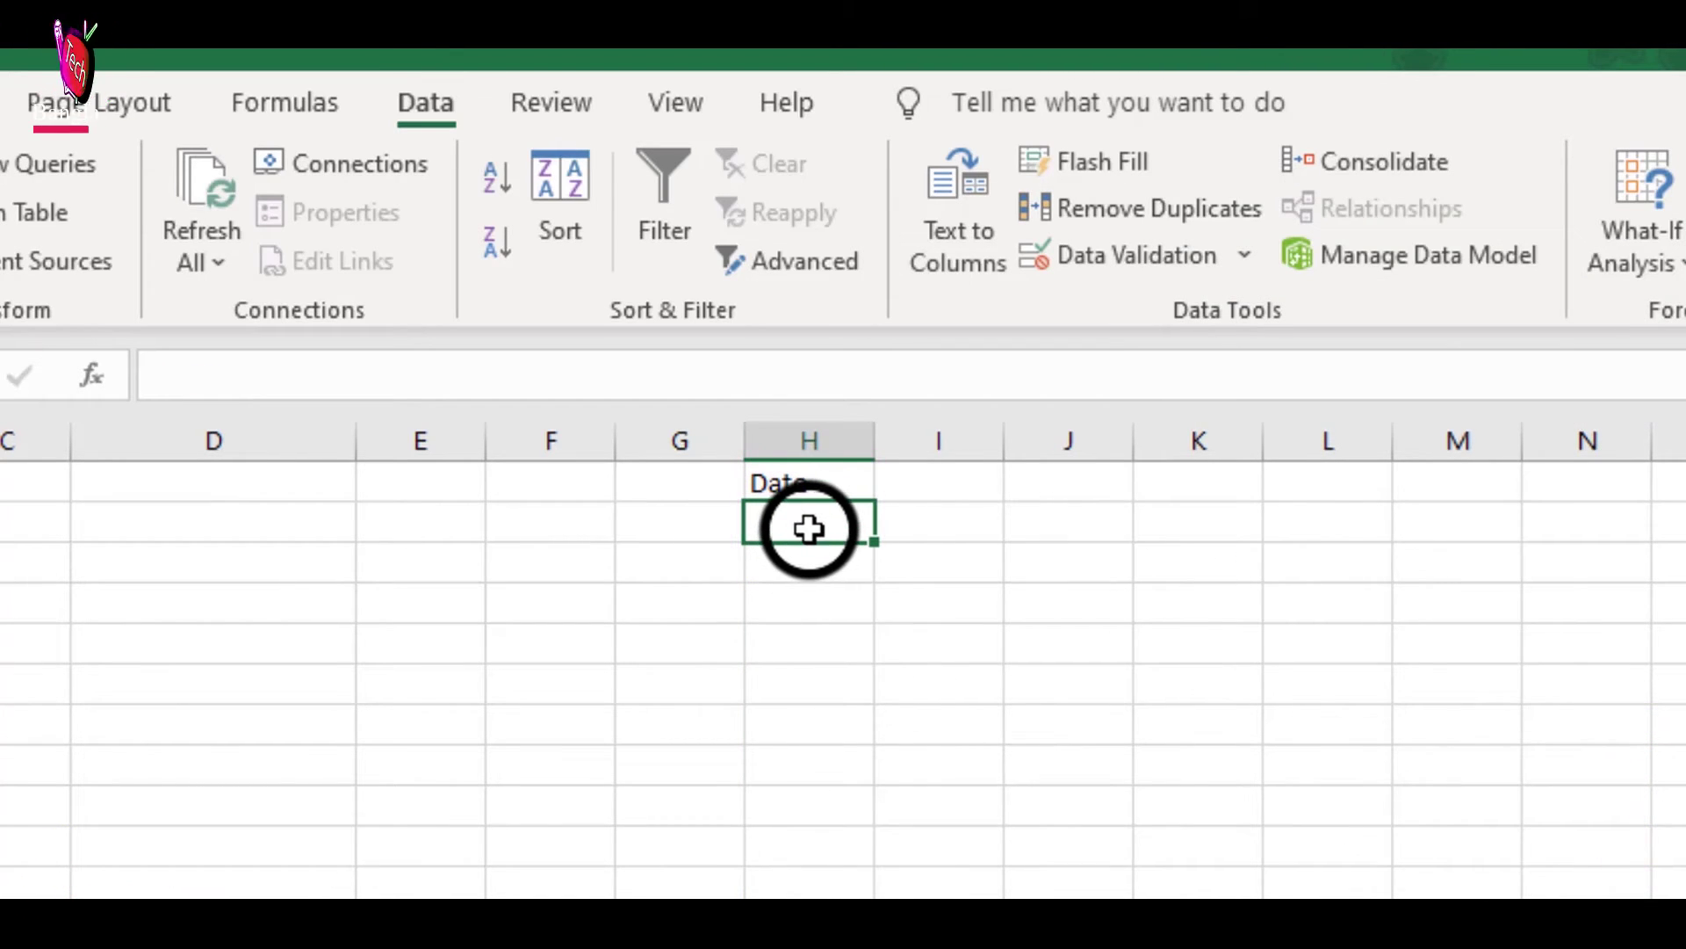
# Enter a test date, then cancel when the out-of-range 10/4/2021 is rejected.
pyautogui.write('10-05')
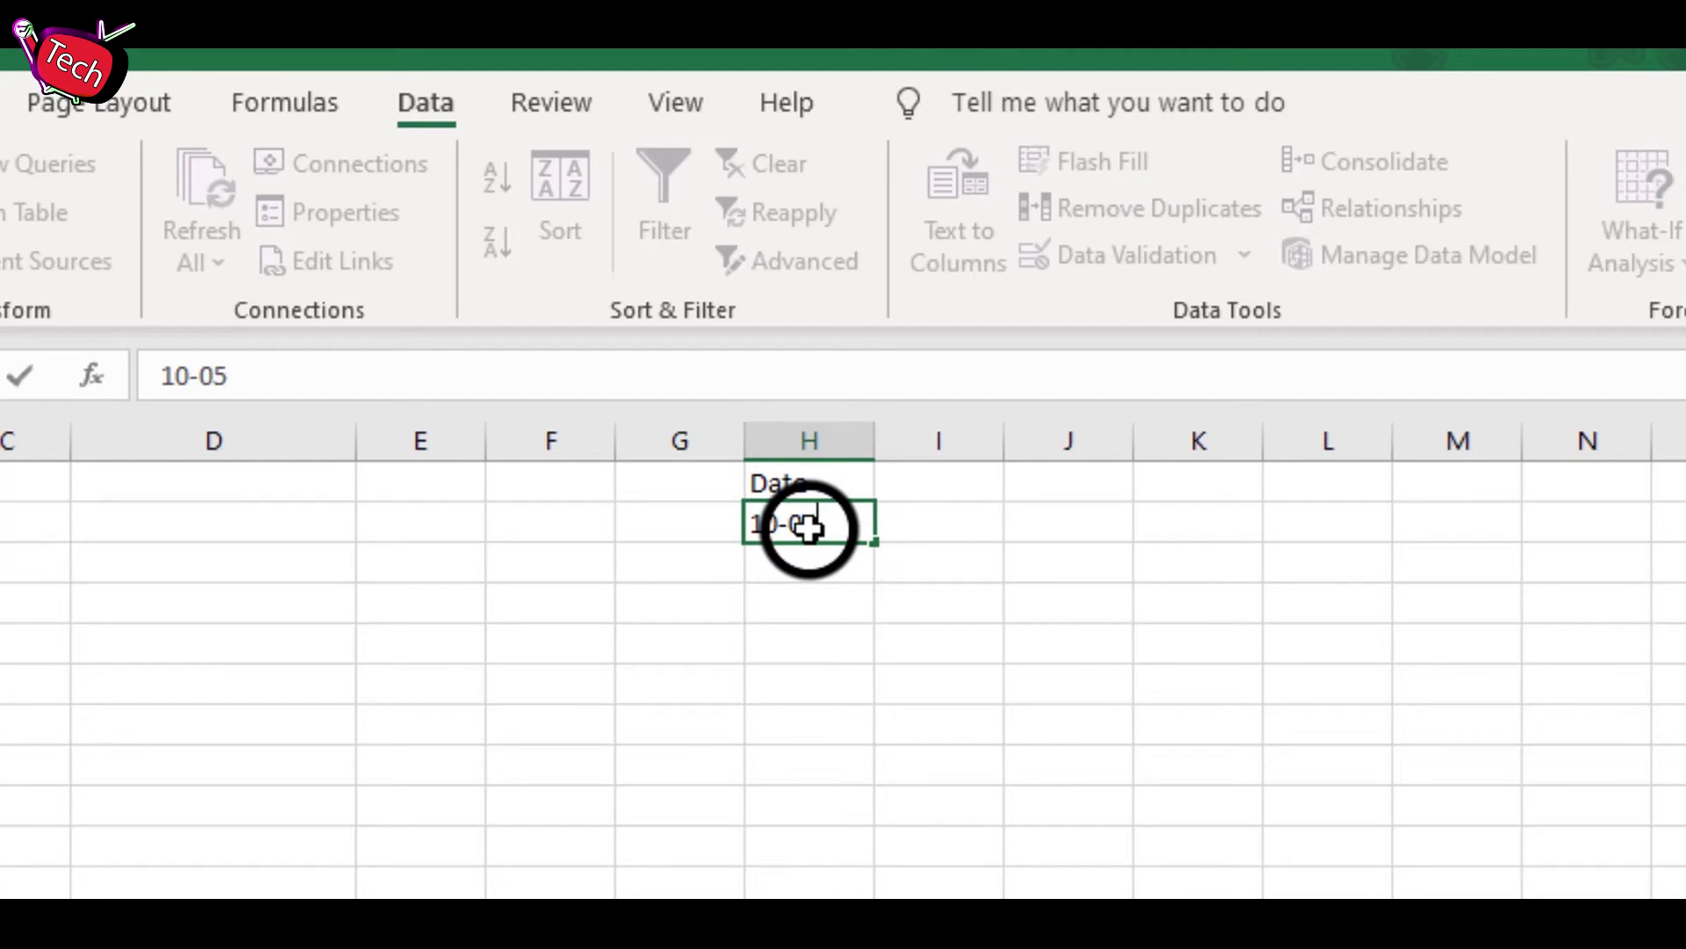
pyautogui.write('202')
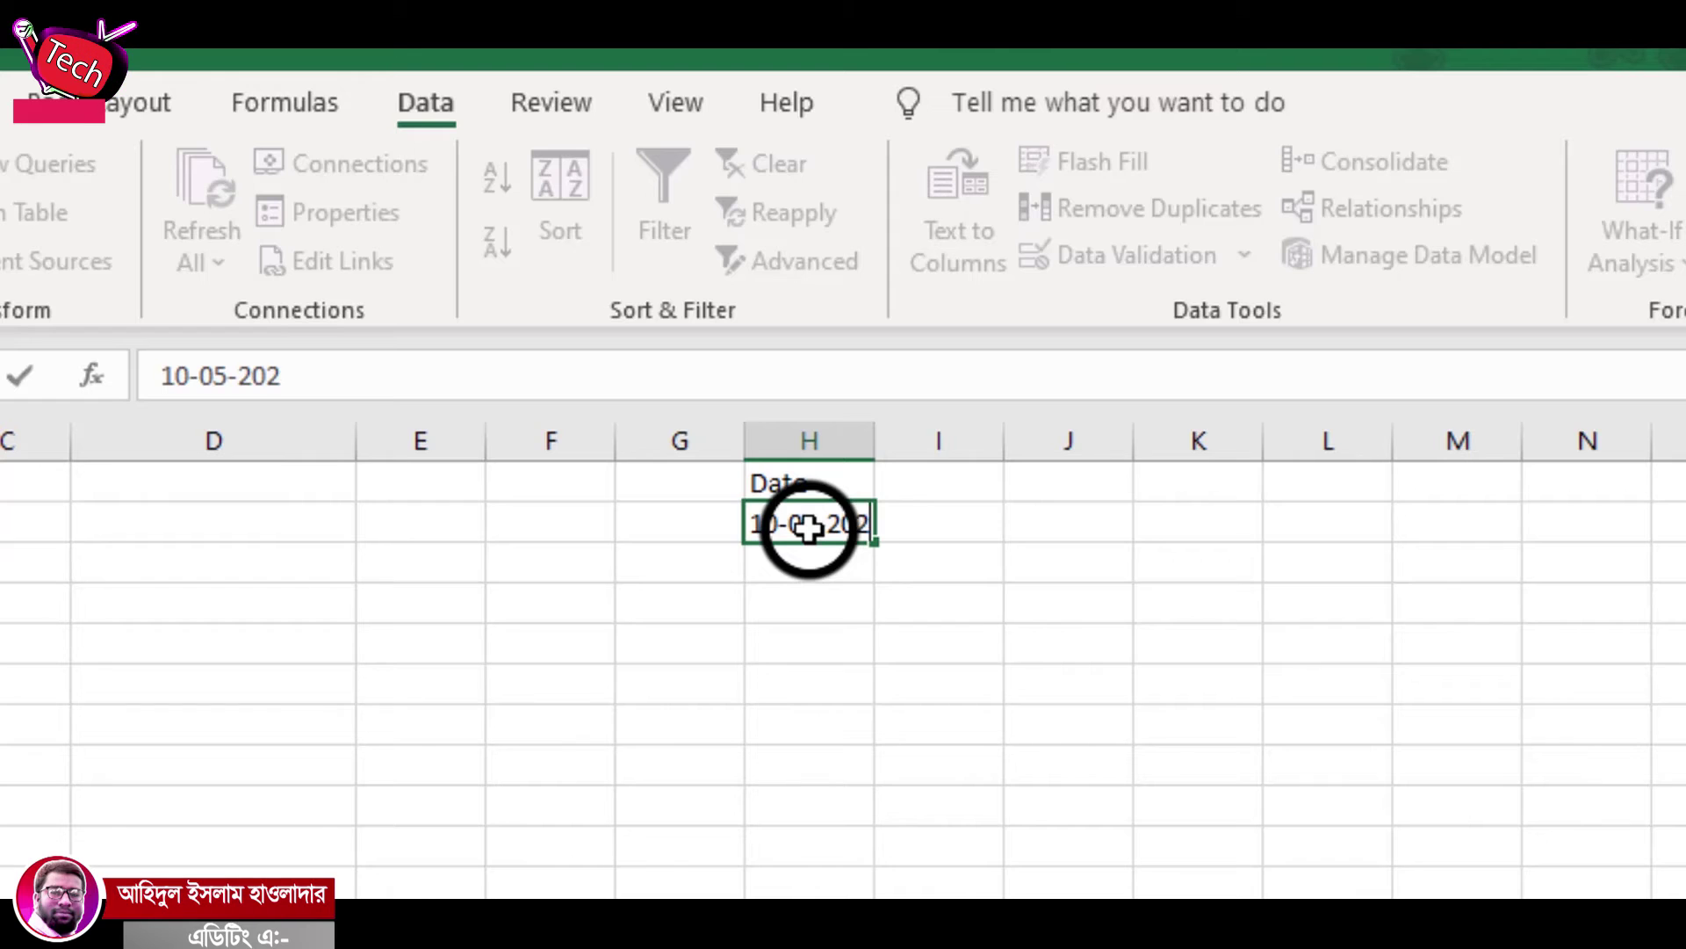
pyautogui.write('0')
pyautogui.press('Return')
pyautogui.click(809, 527)
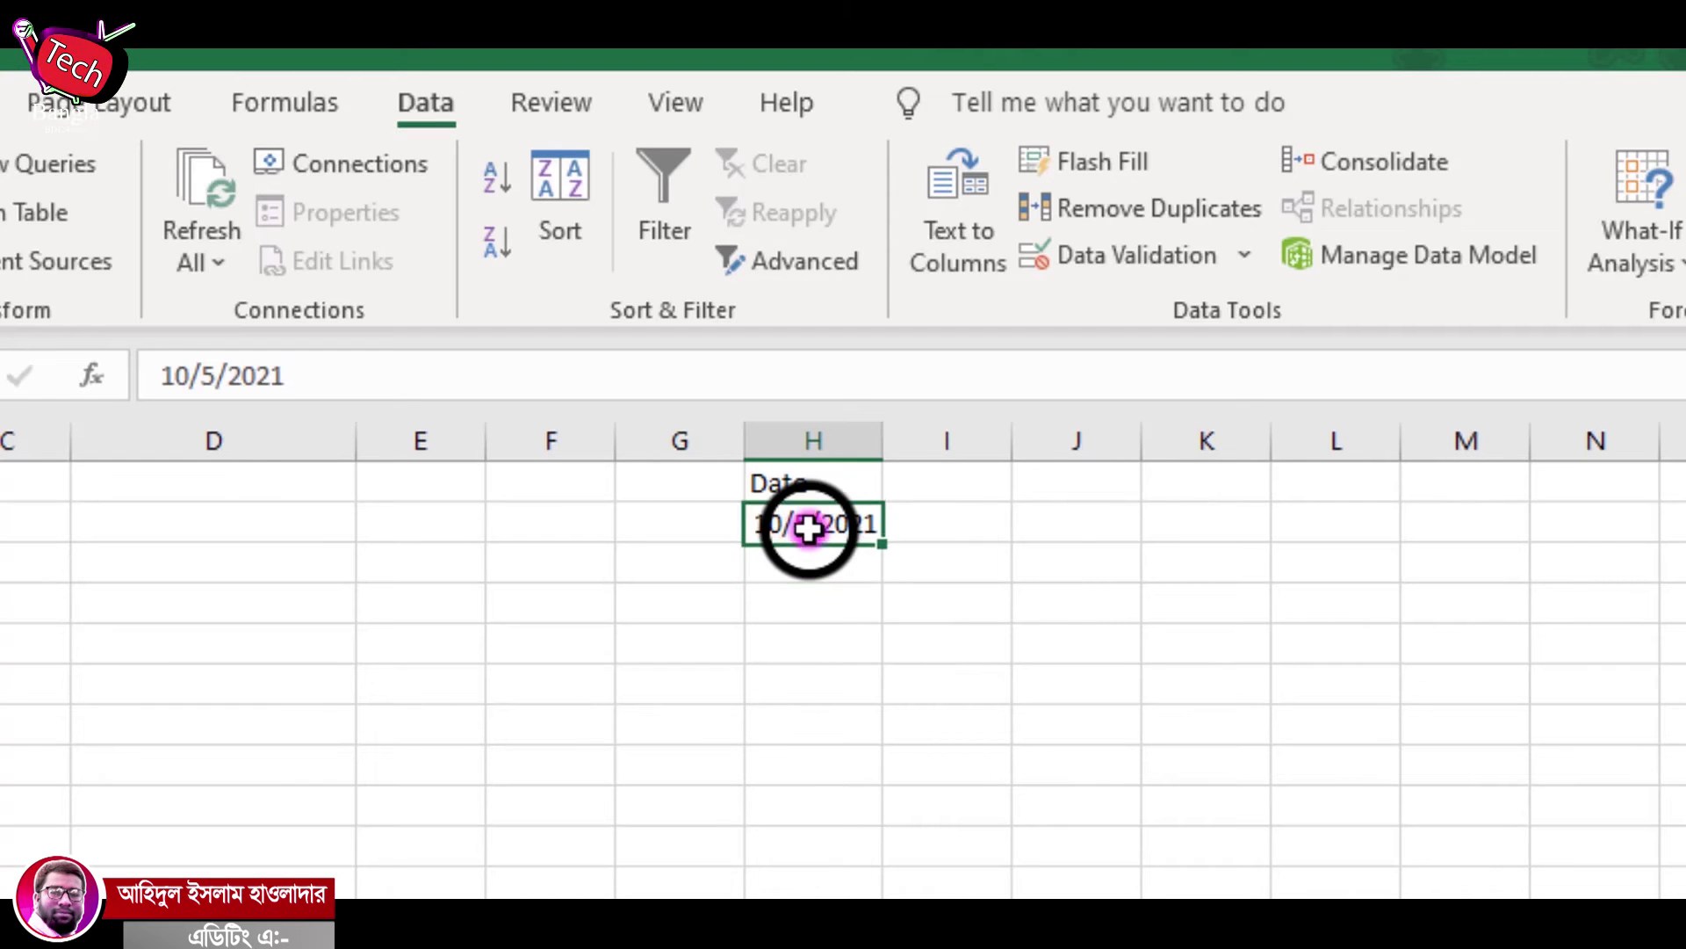
pyautogui.doubleClick(780, 524)
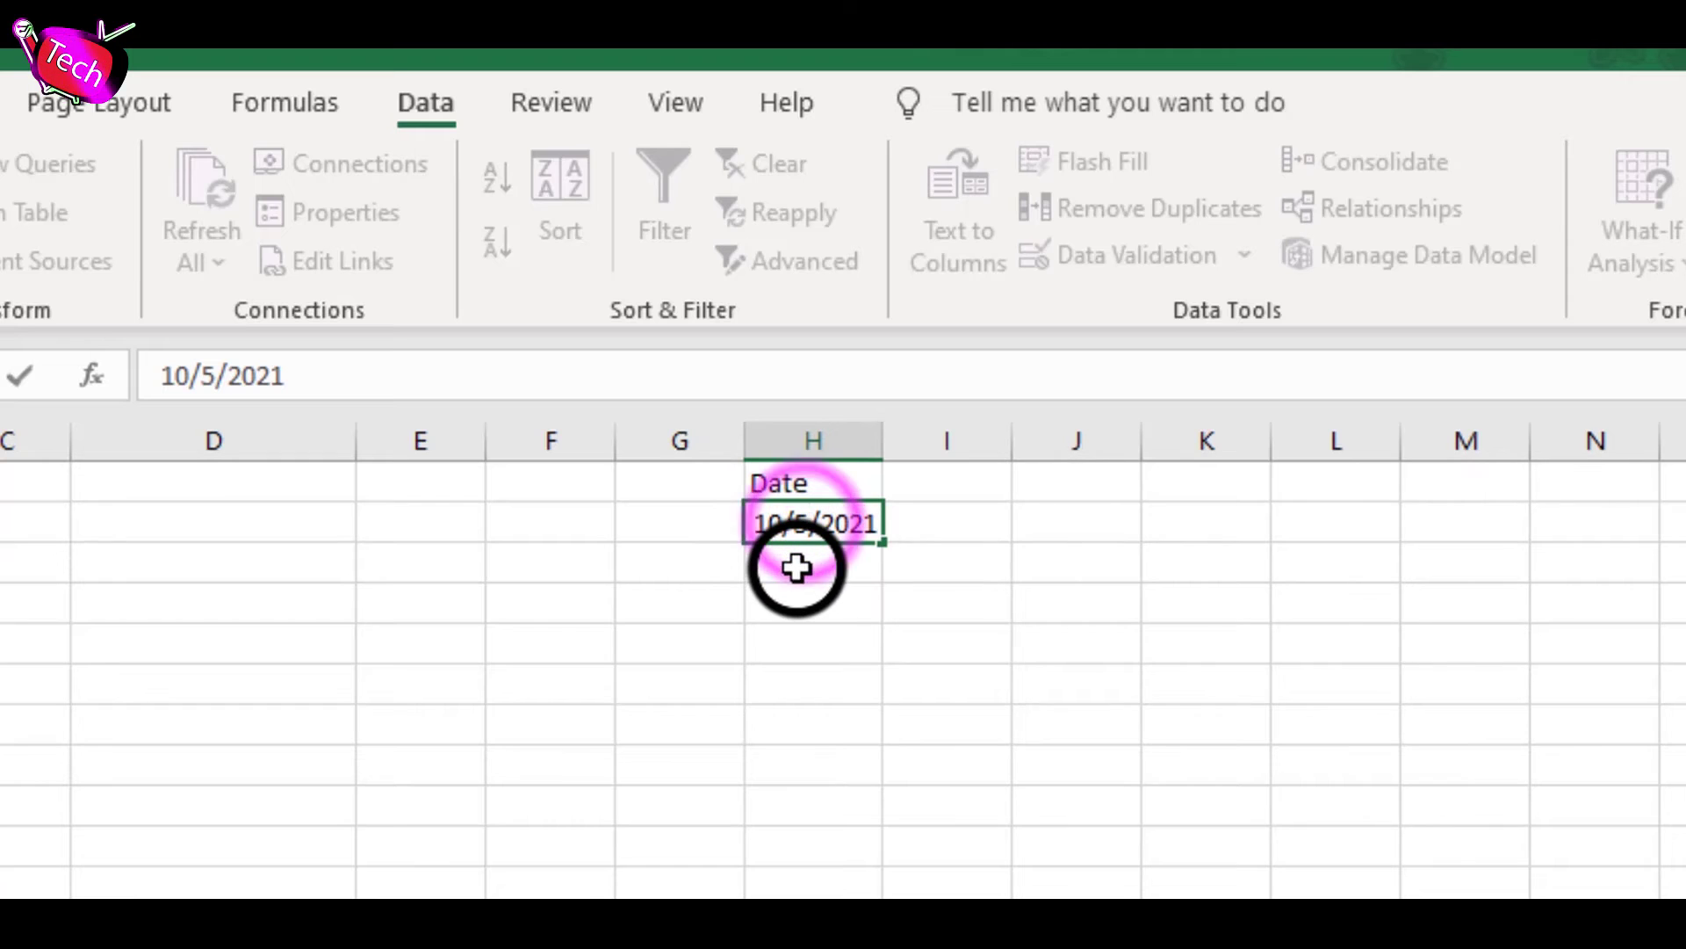
pyautogui.press('BackSpace')
pyautogui.write('4')
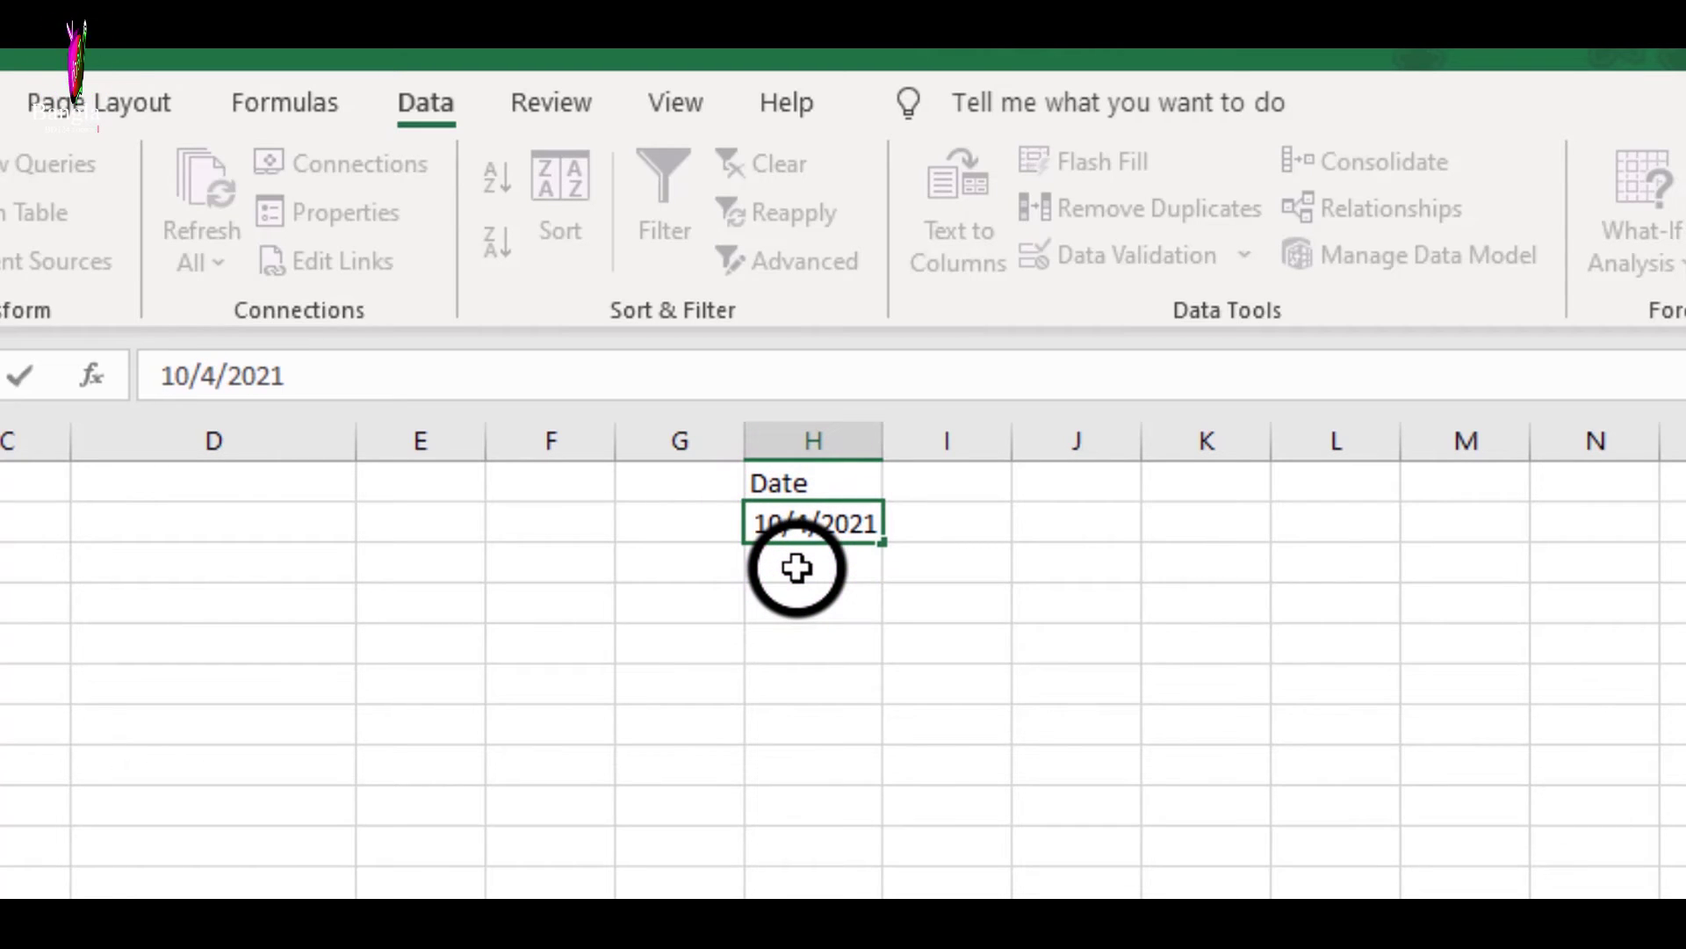
pyautogui.press('Return')
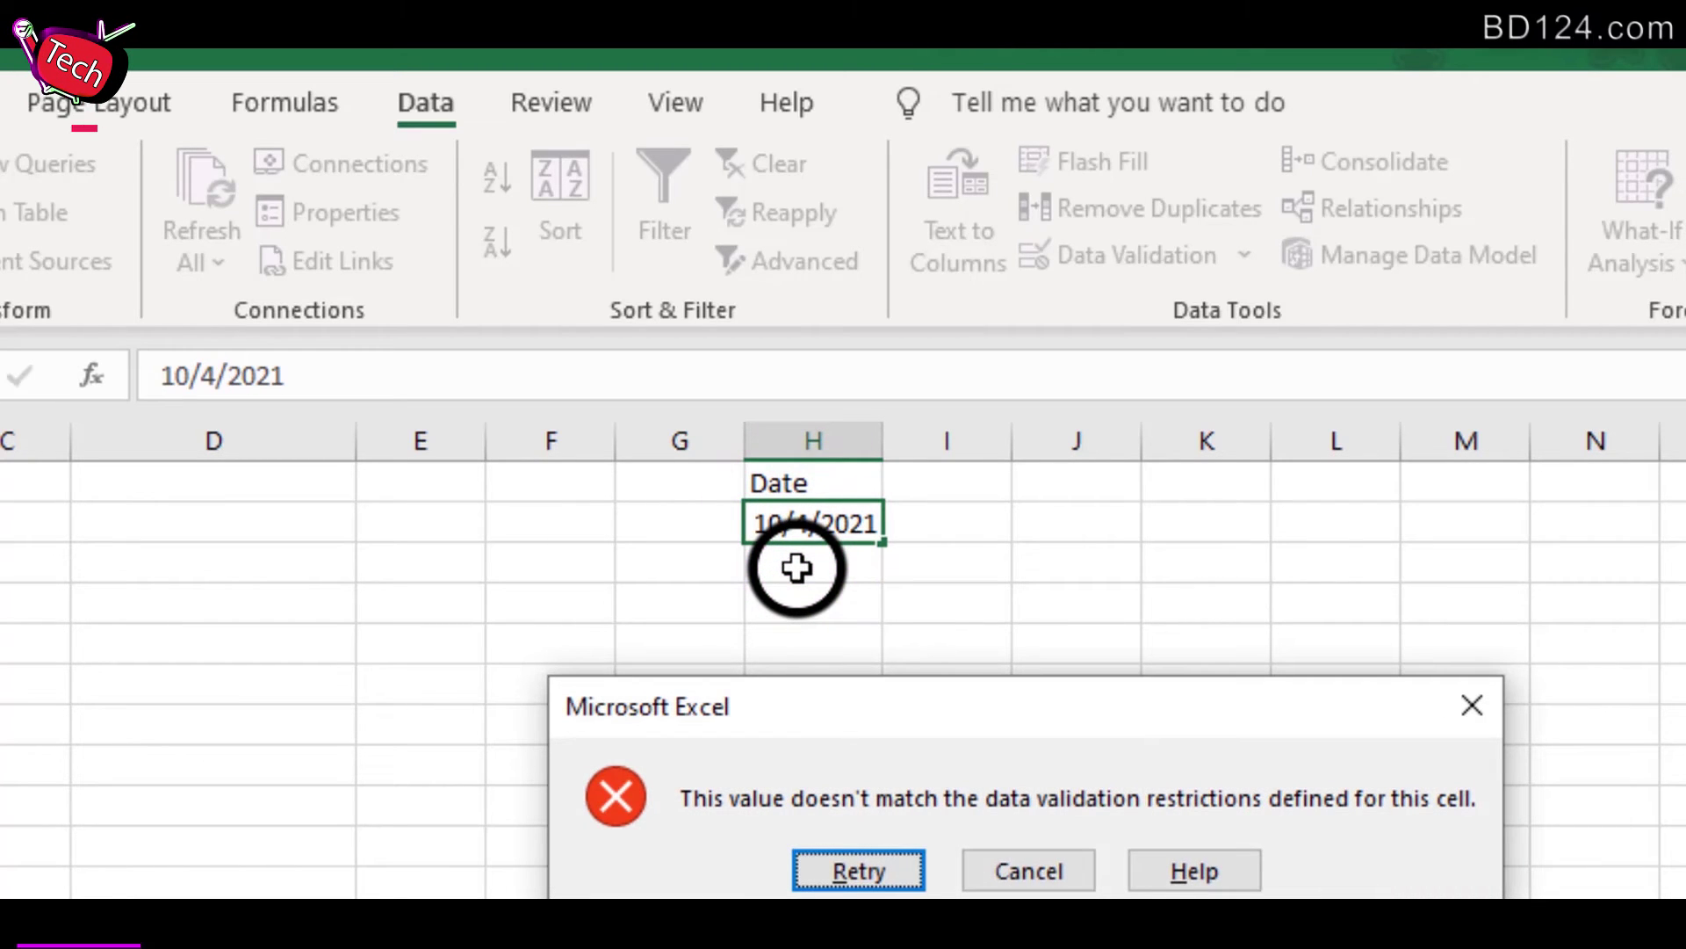
pyautogui.click(1032, 871)
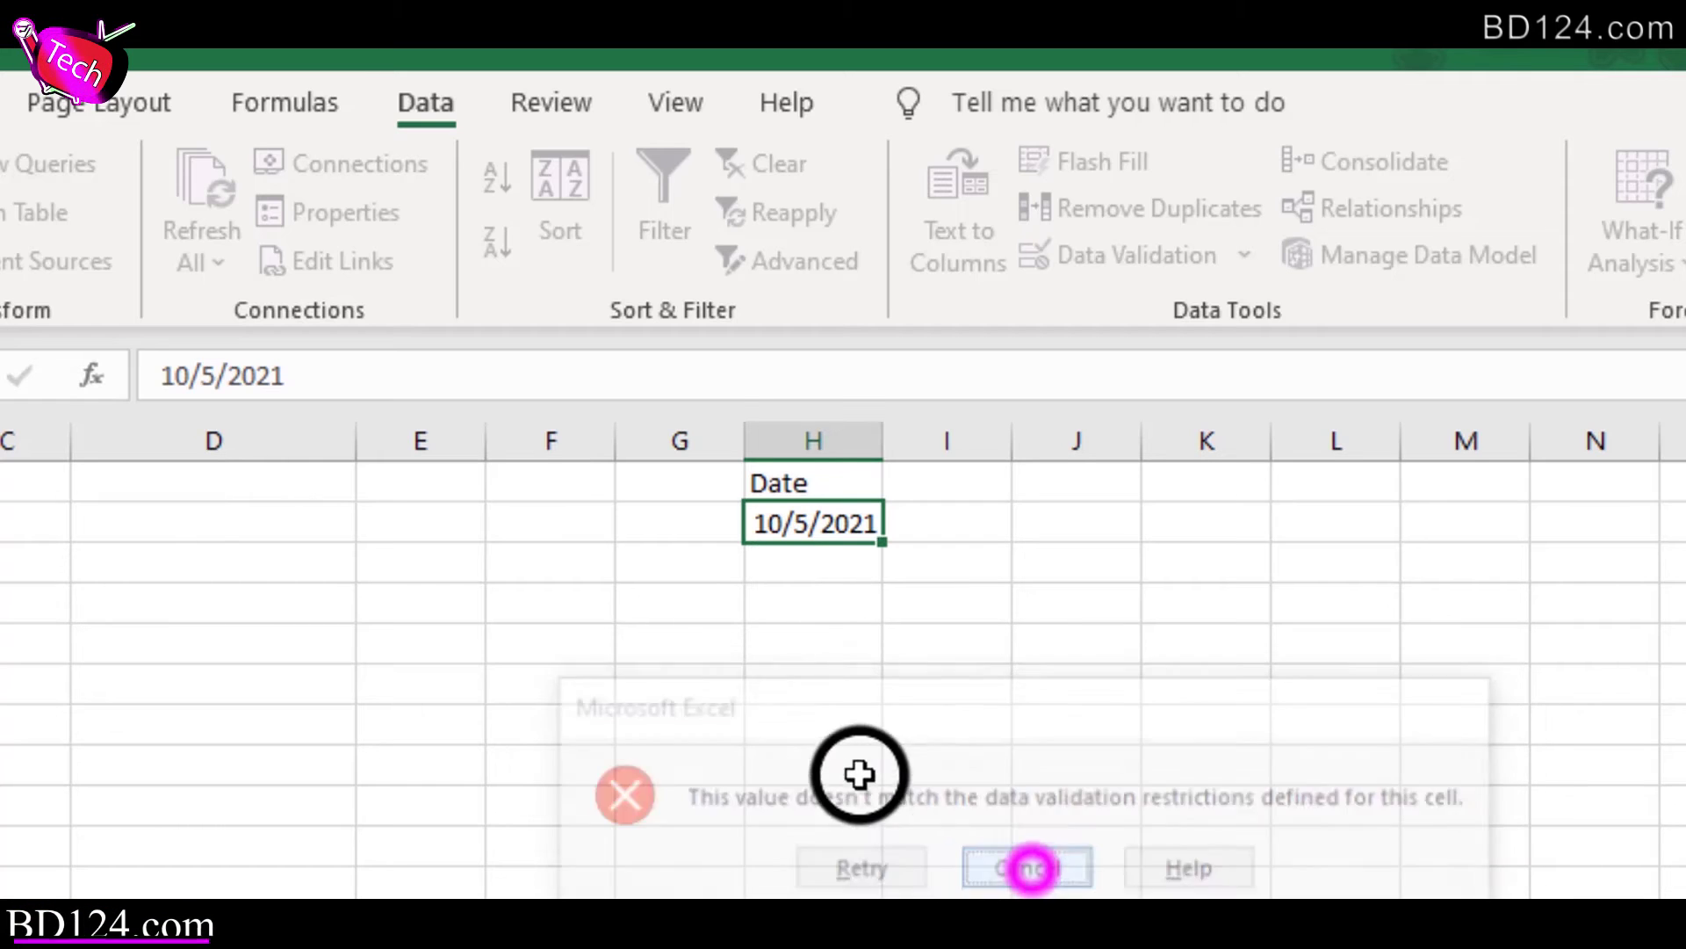
# Change the date to the in-range 10/6/2021, then undo a further edit.
pyautogui.doubleClick(809, 525)
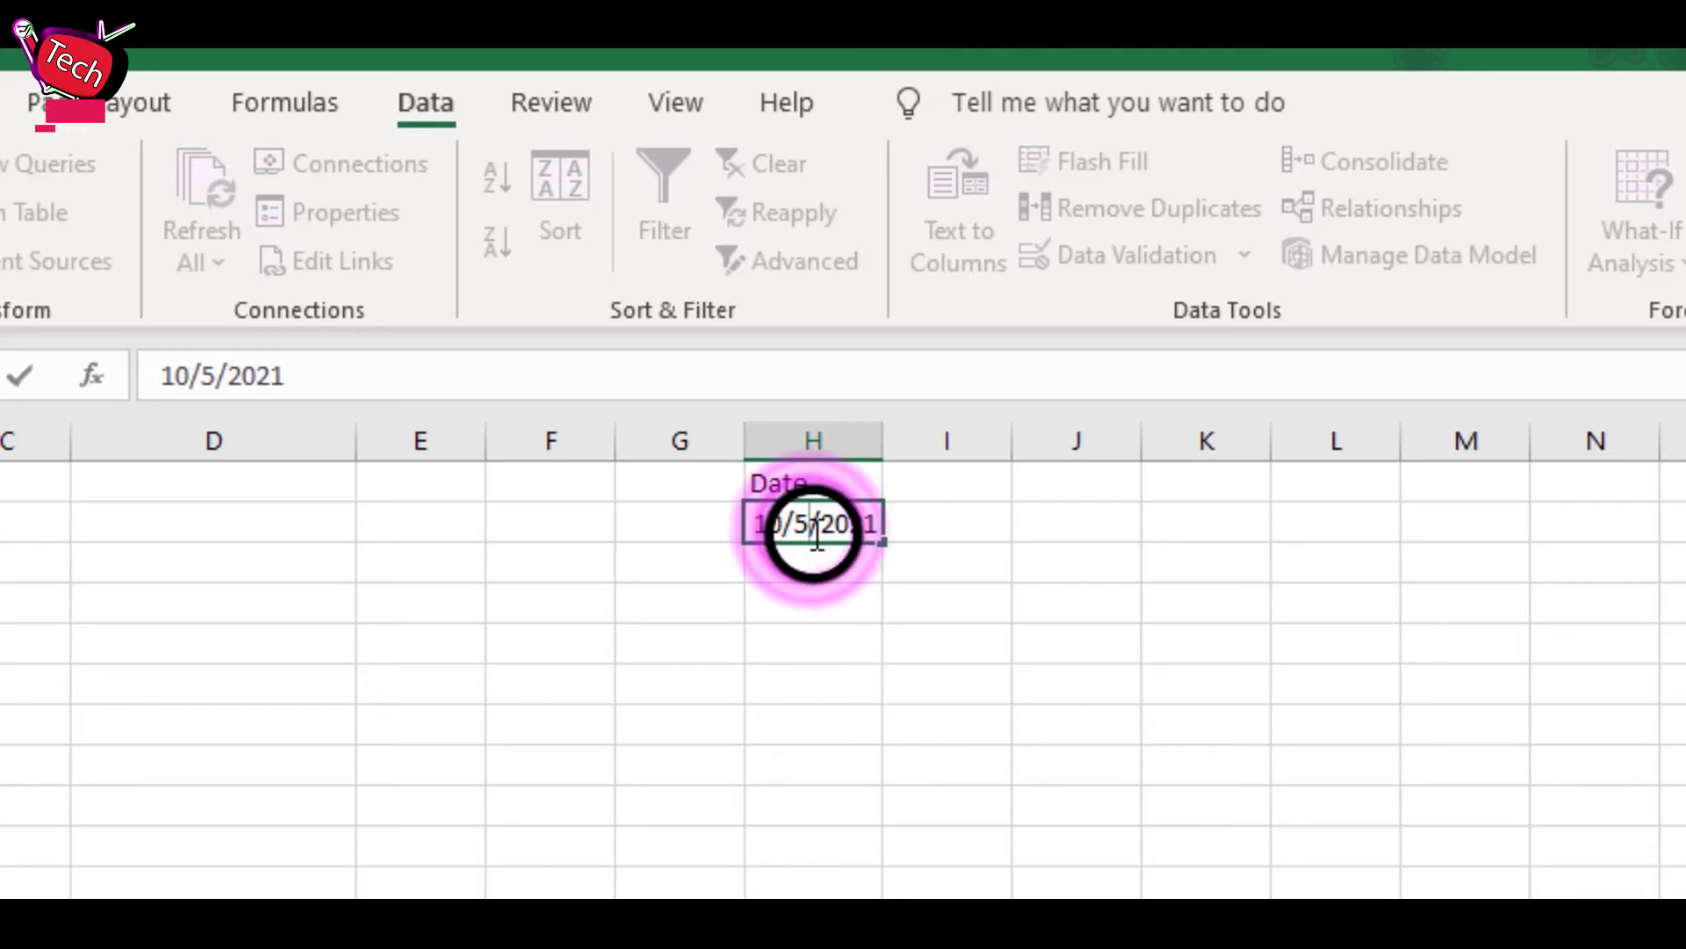
pyautogui.press('BackSpace')
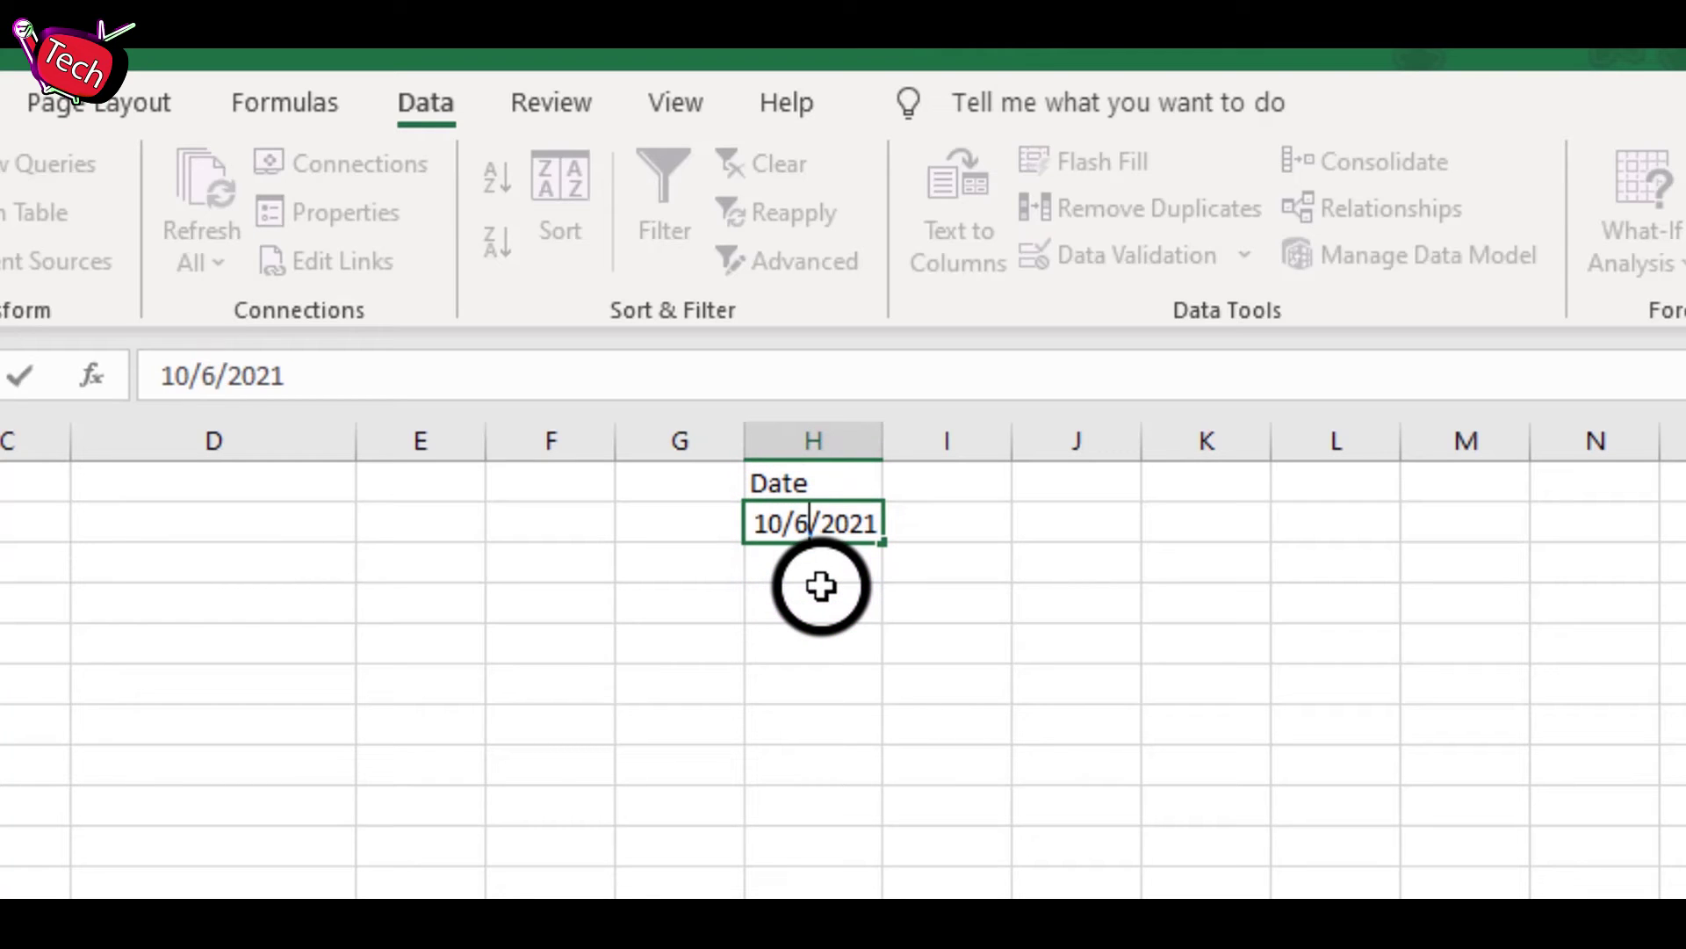
pyautogui.click(820, 586)
pyautogui.click(802, 528)
pyautogui.doubleClick(805, 524)
pyautogui.doubleClick(806, 524)
pyautogui.press('BackSpace')
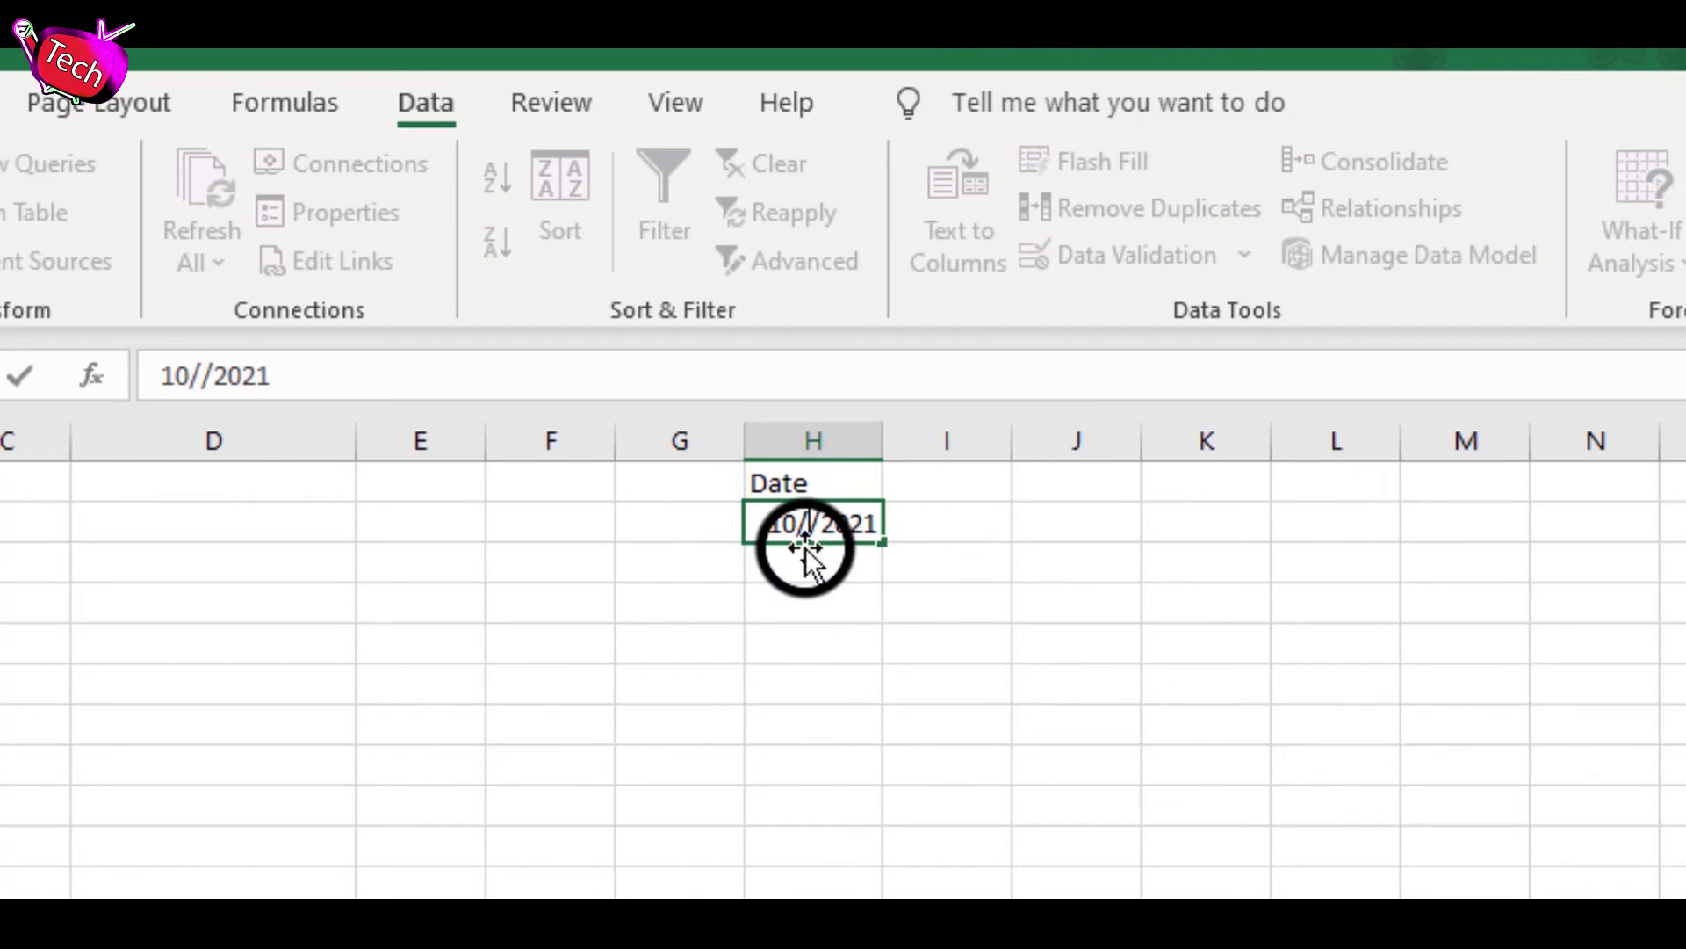
pyautogui.press('Return')
pyautogui.hotkey('ctrl', 'z')
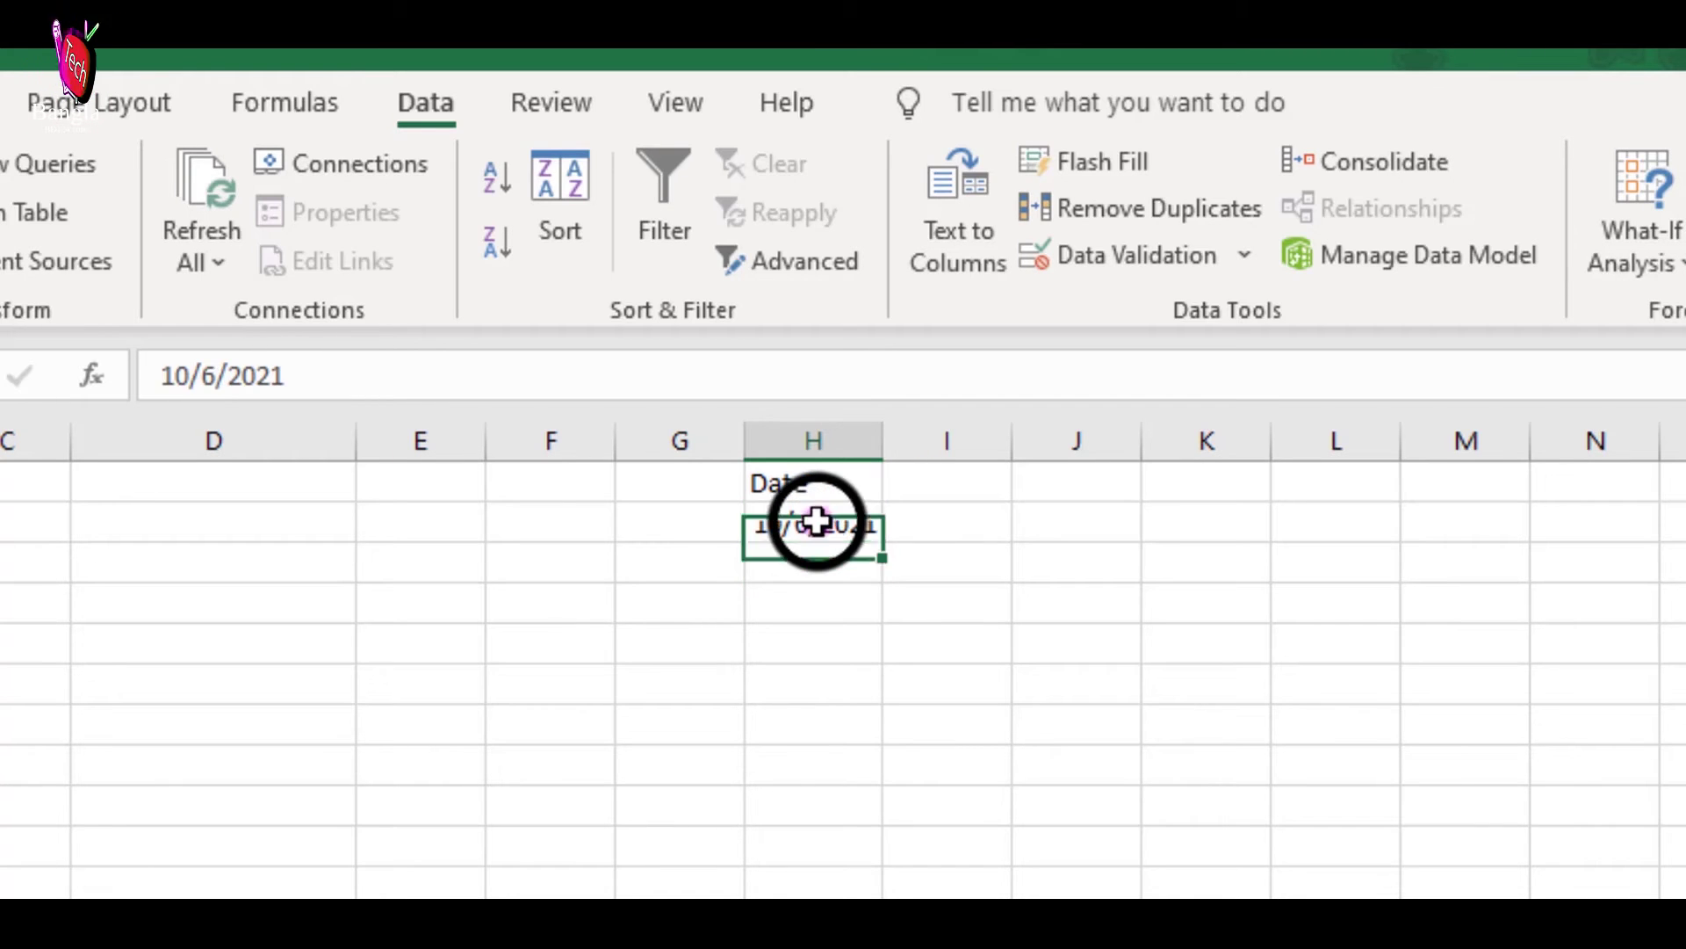
# Try the out-of-range date 12/6/2021 and cancel the rejection.
pyautogui.click(785, 521)
pyautogui.doubleClick(784, 521)
pyautogui.moveTo(772, 525); pyautogui.dragTo(737, 546)
pyautogui.press('BackSpace')
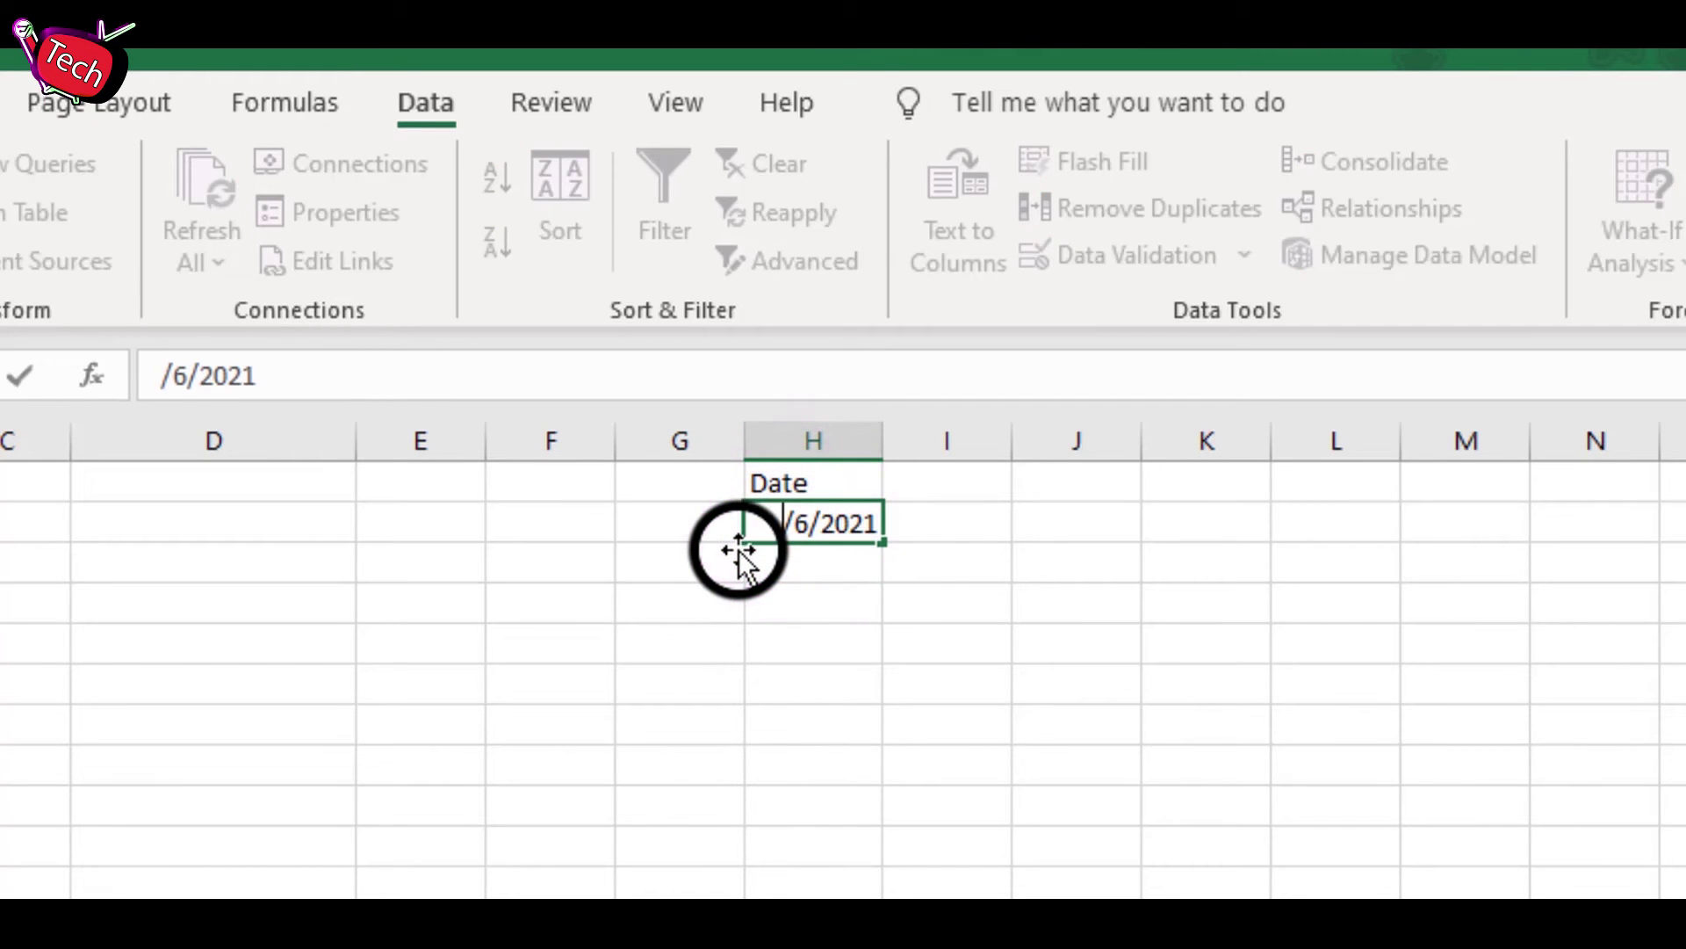
pyautogui.write('12')
pyautogui.press('Return')
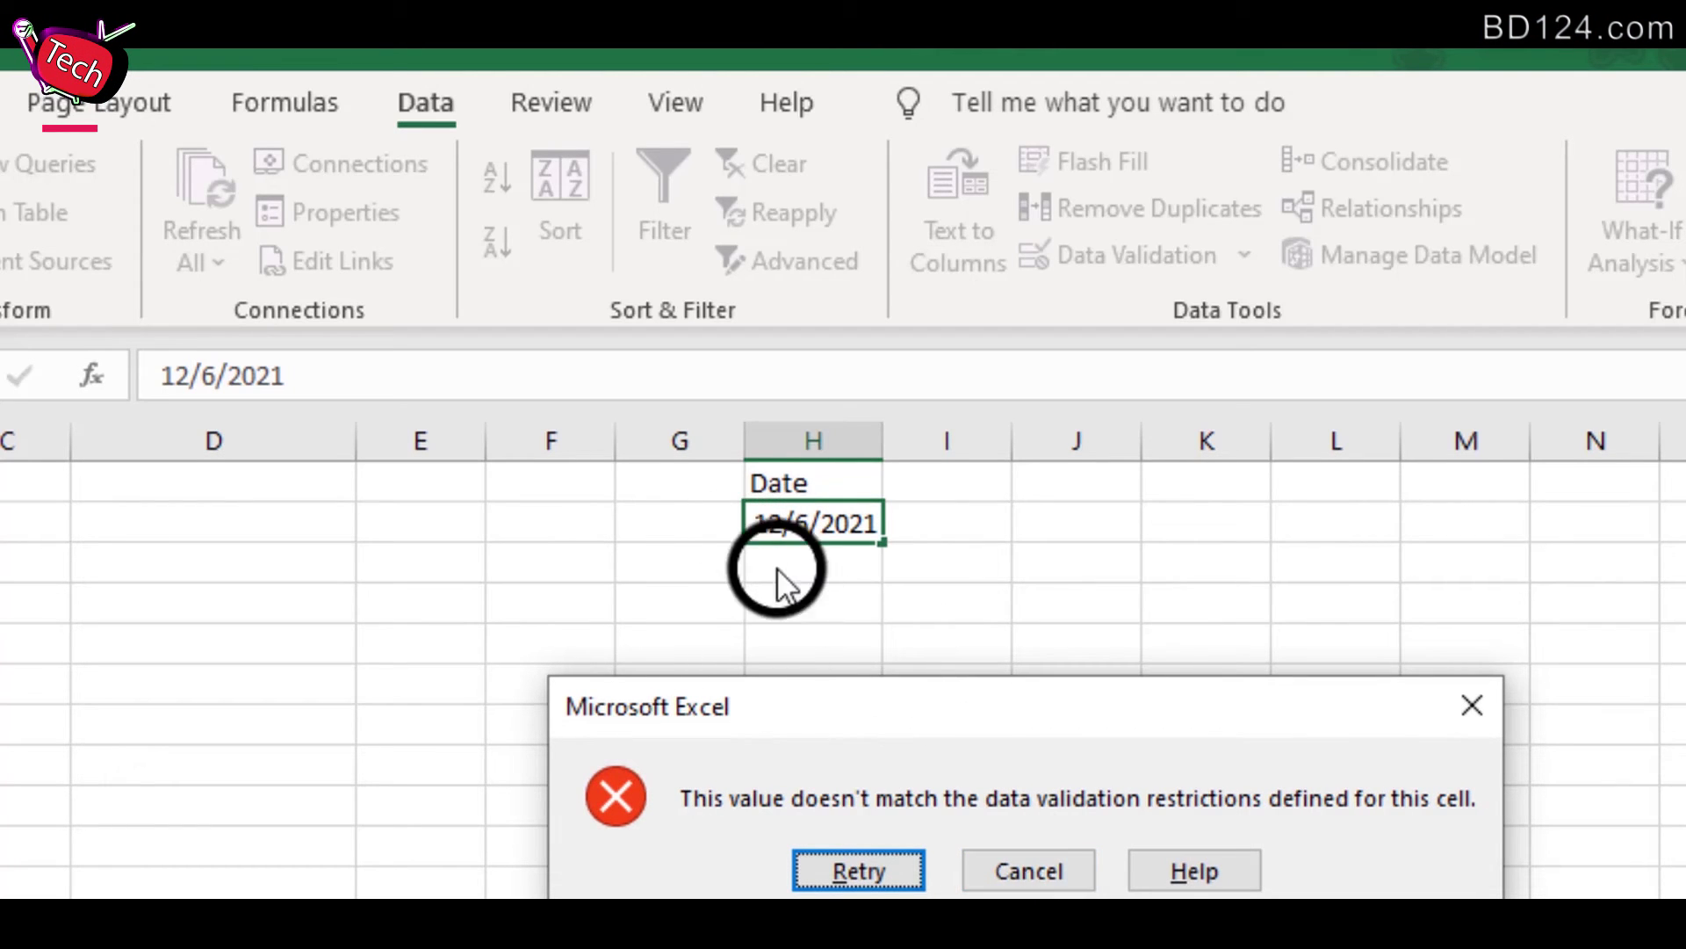
pyautogui.click(1048, 865)
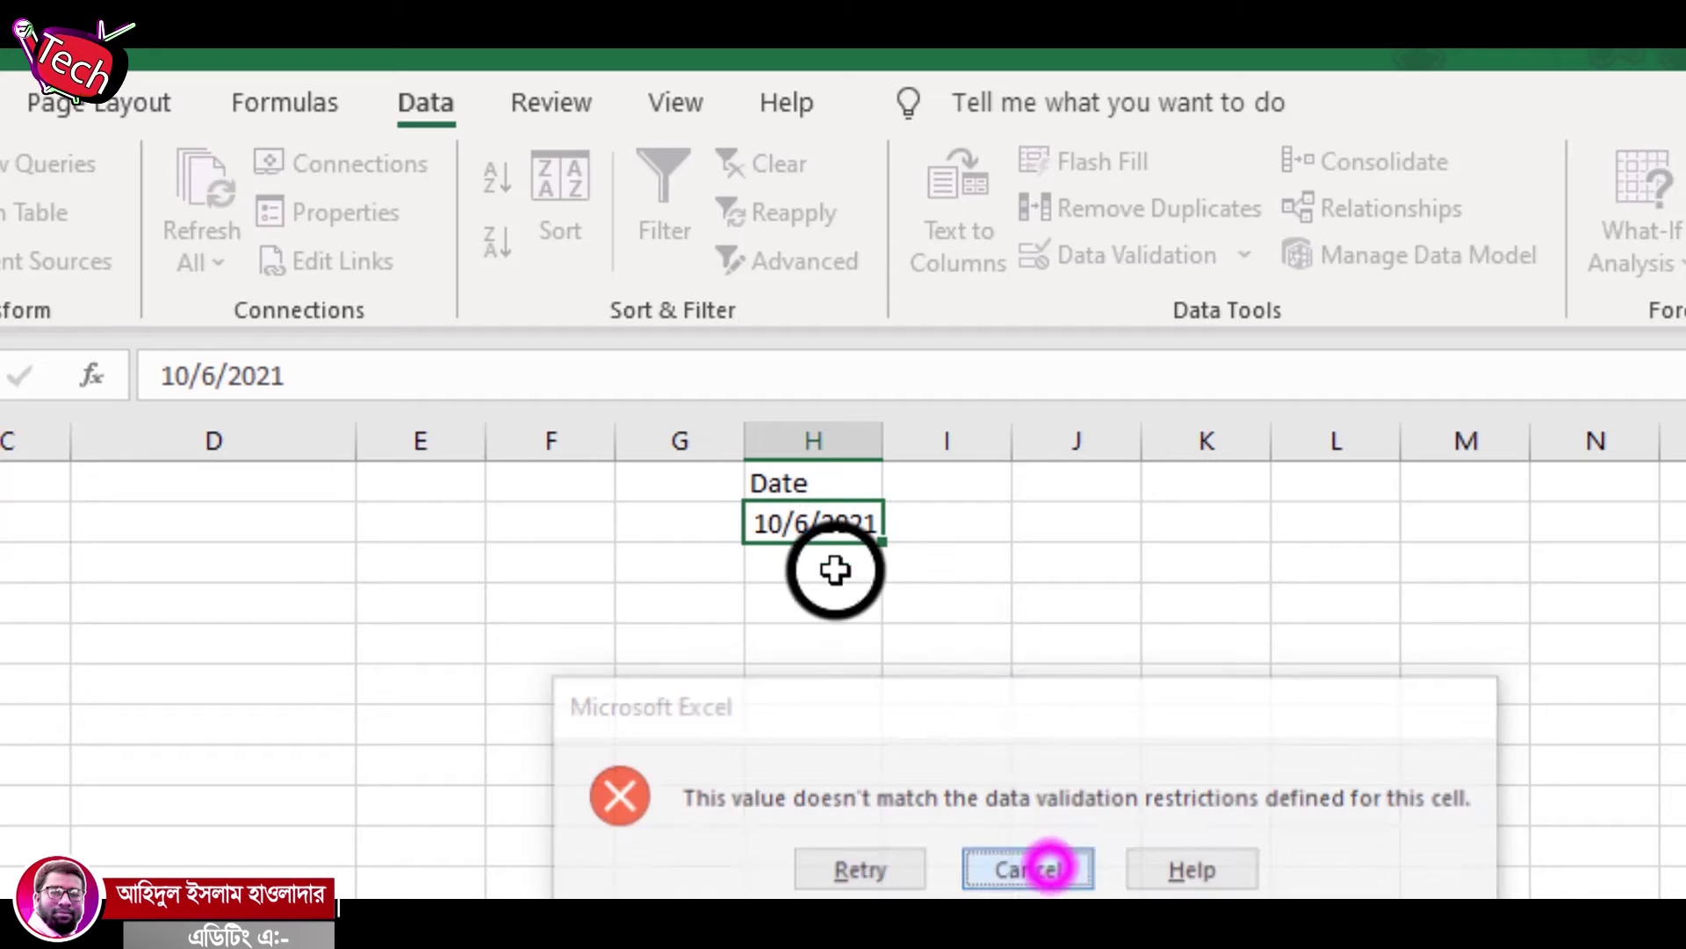
# Clear the test data from column H and enter the header Time in I2.
pyautogui.click(819, 564)
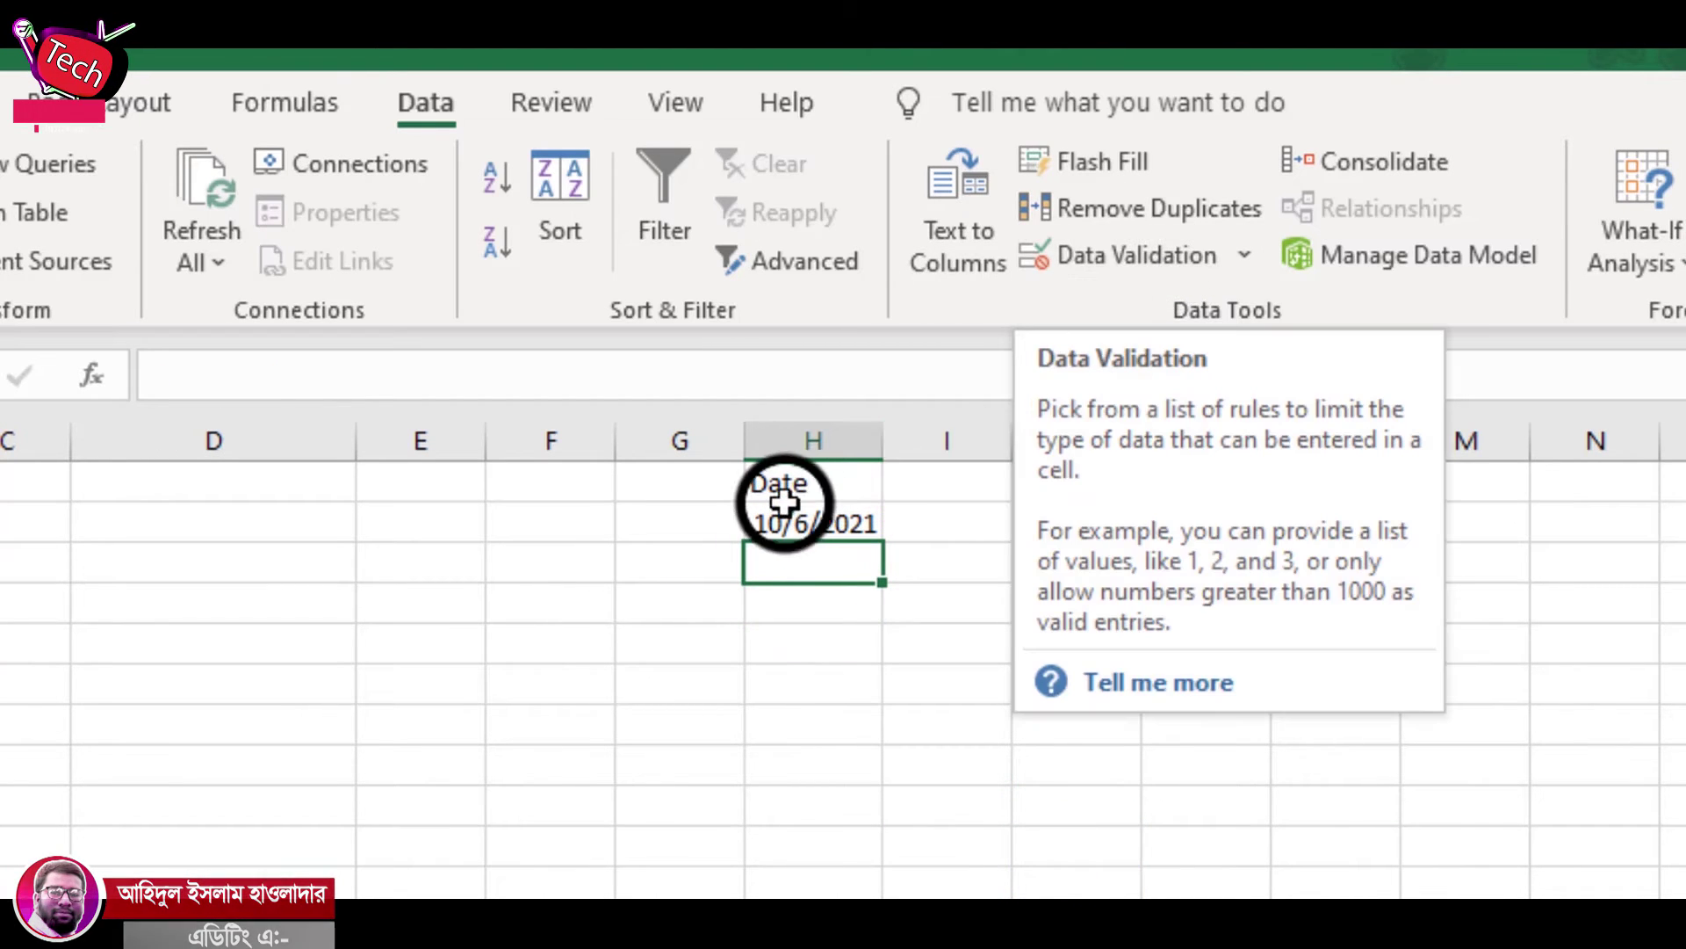
pyautogui.click(808, 479)
pyautogui.click(809, 441)
pyautogui.press('Delete')
pyautogui.click(908, 479)
pyautogui.write('Time')
pyautogui.press('Return')
pyautogui.click(911, 475)
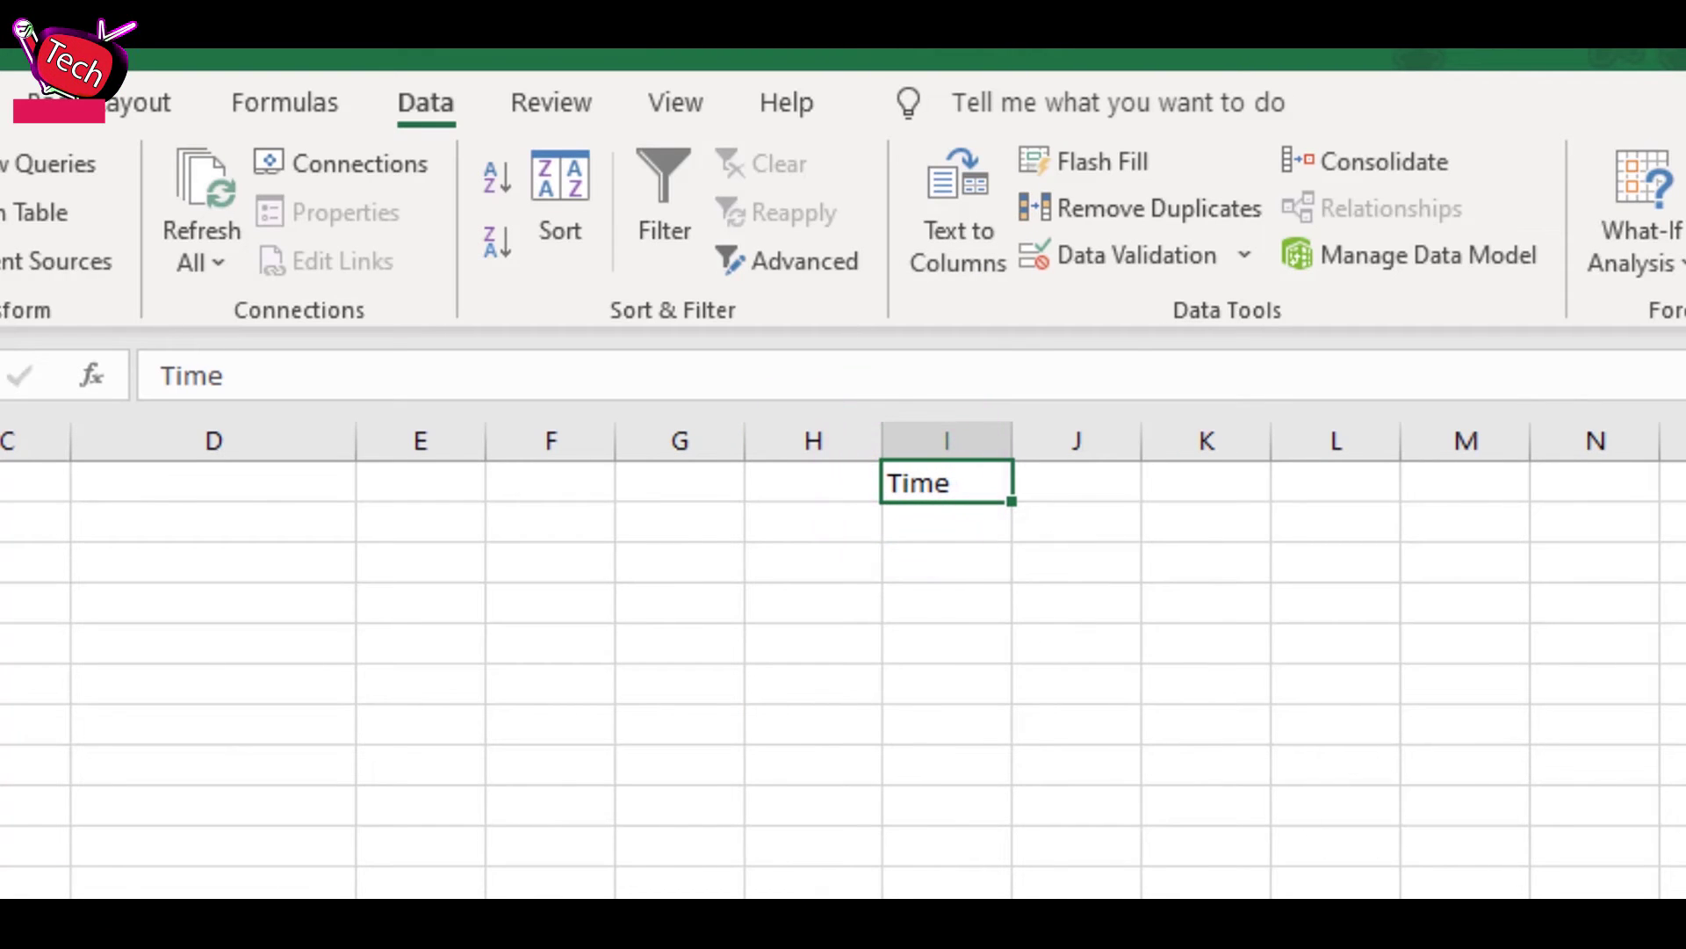
# Give column I a Time validation with start 10:21 and end 11:21.
pyautogui.click(945, 436)
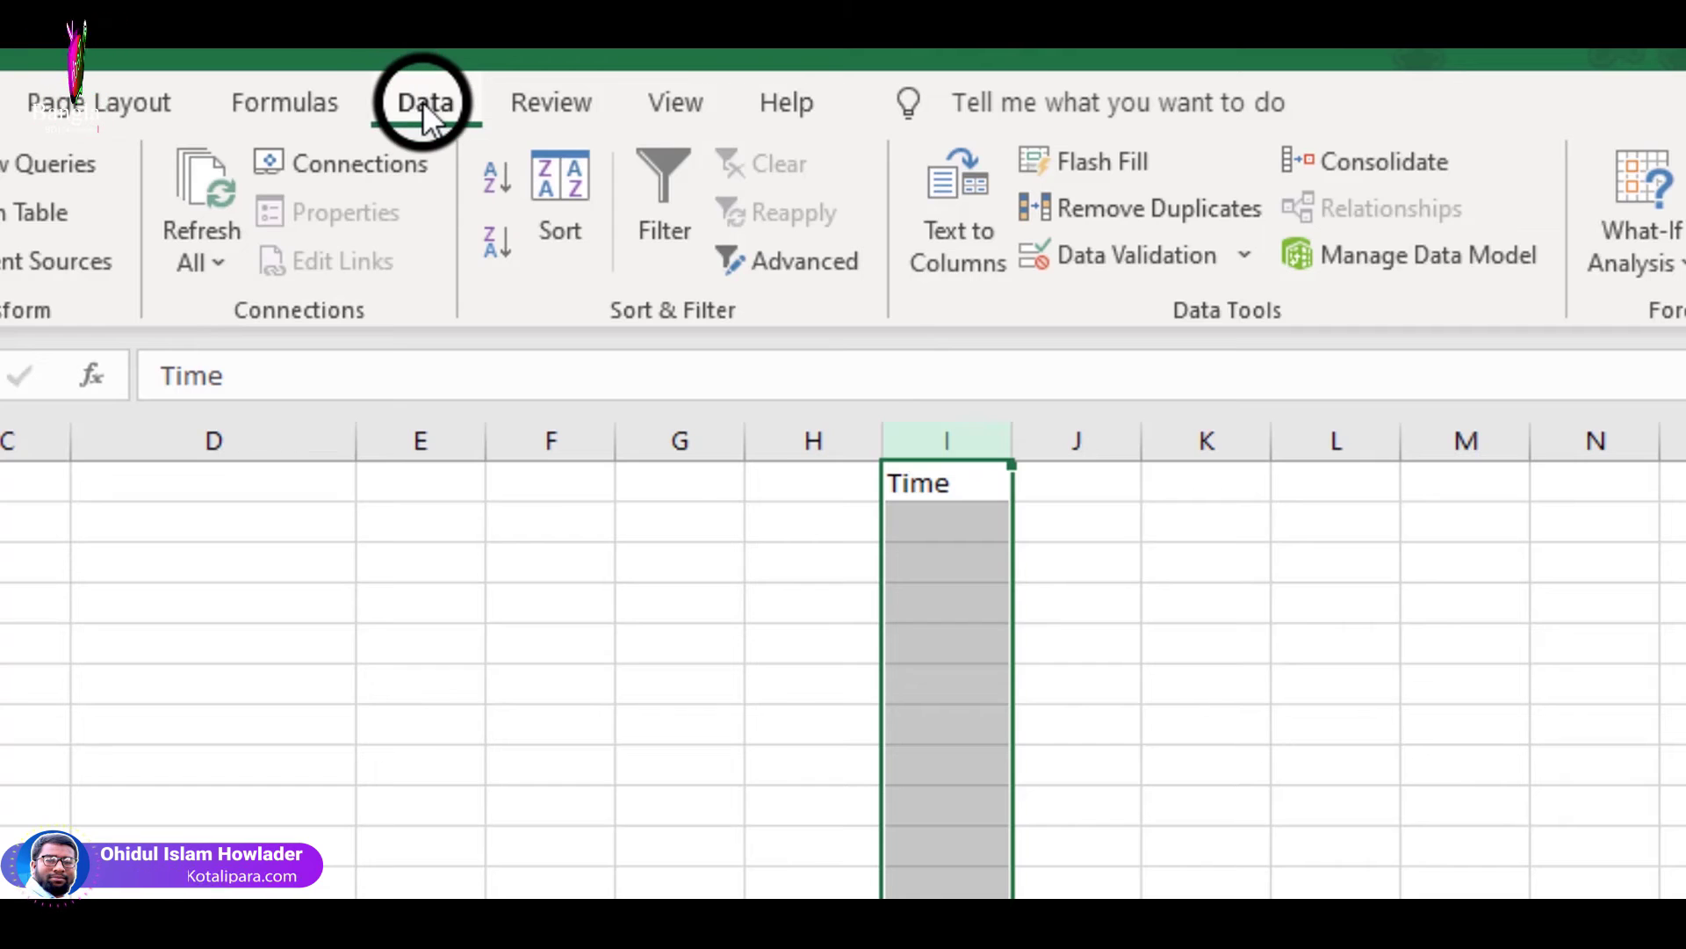
pyautogui.click(1147, 251)
pyautogui.click(1415, 428)
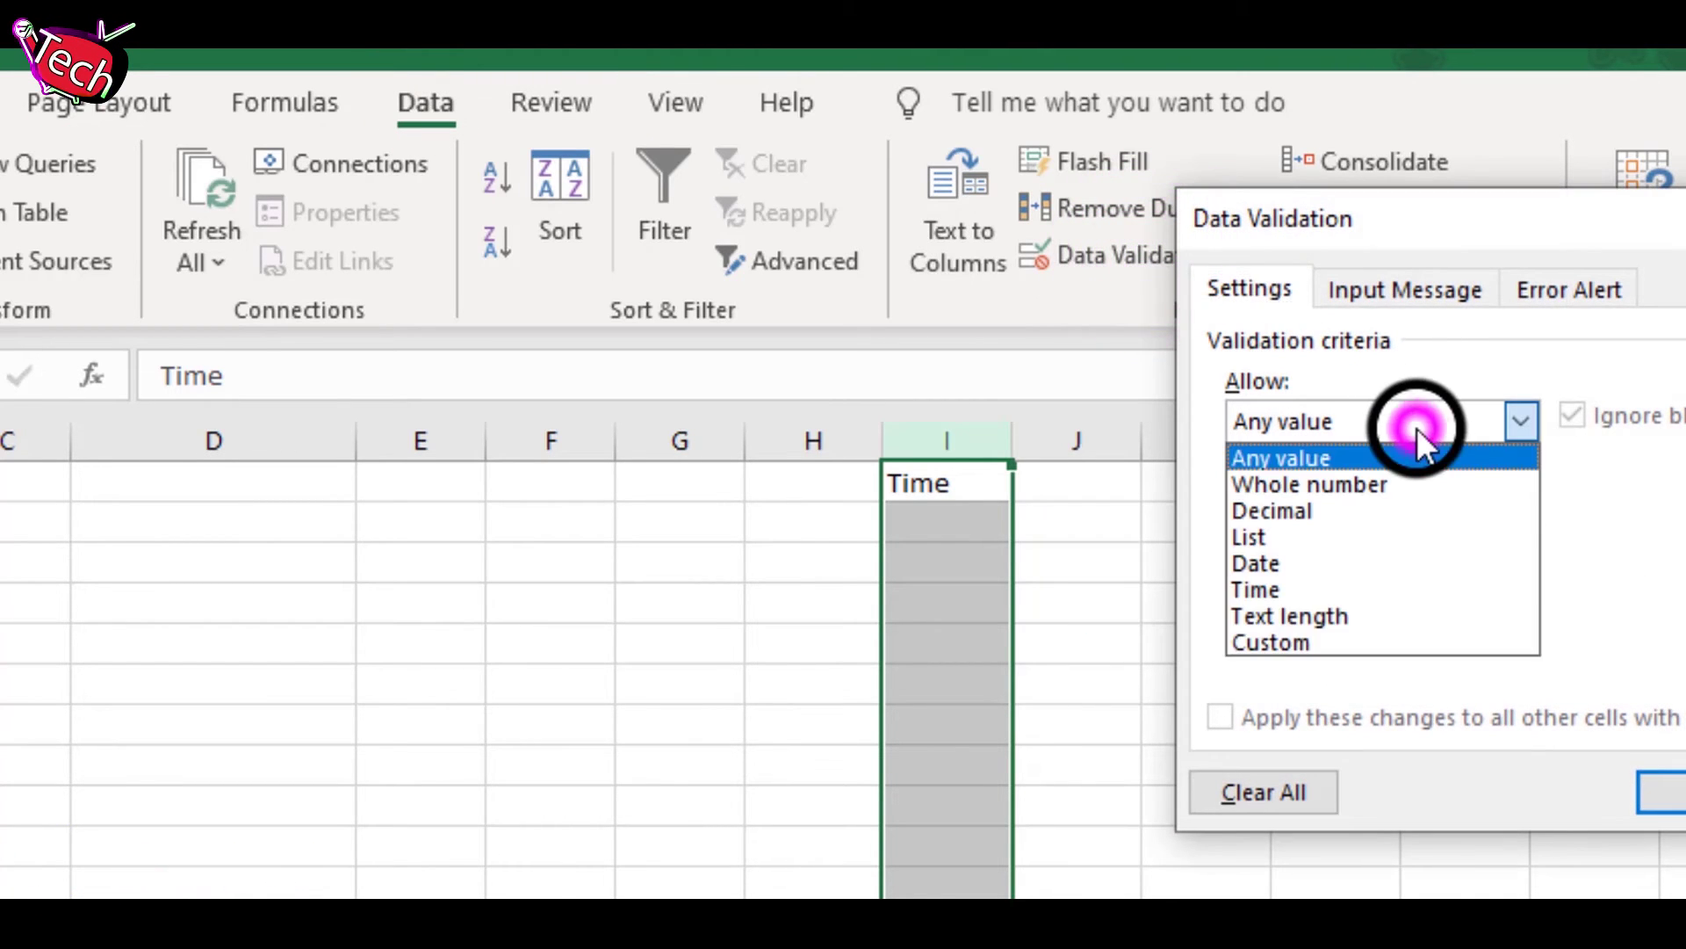
pyautogui.click(1285, 597)
pyautogui.click(1293, 580)
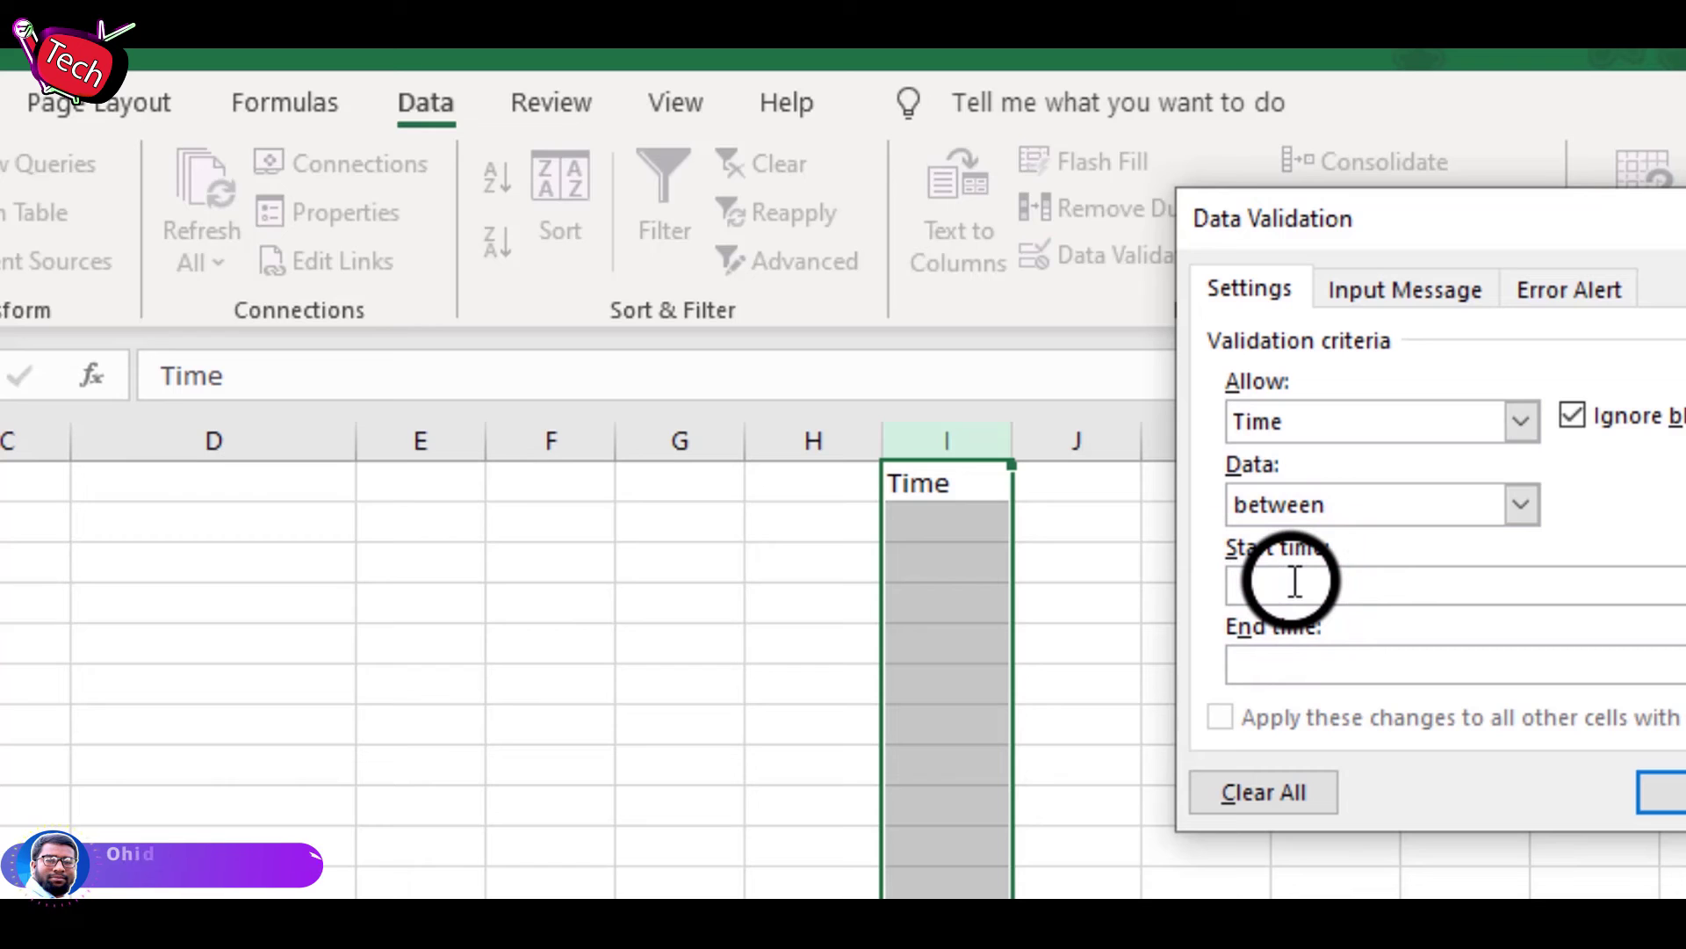
pyautogui.write('10:21')
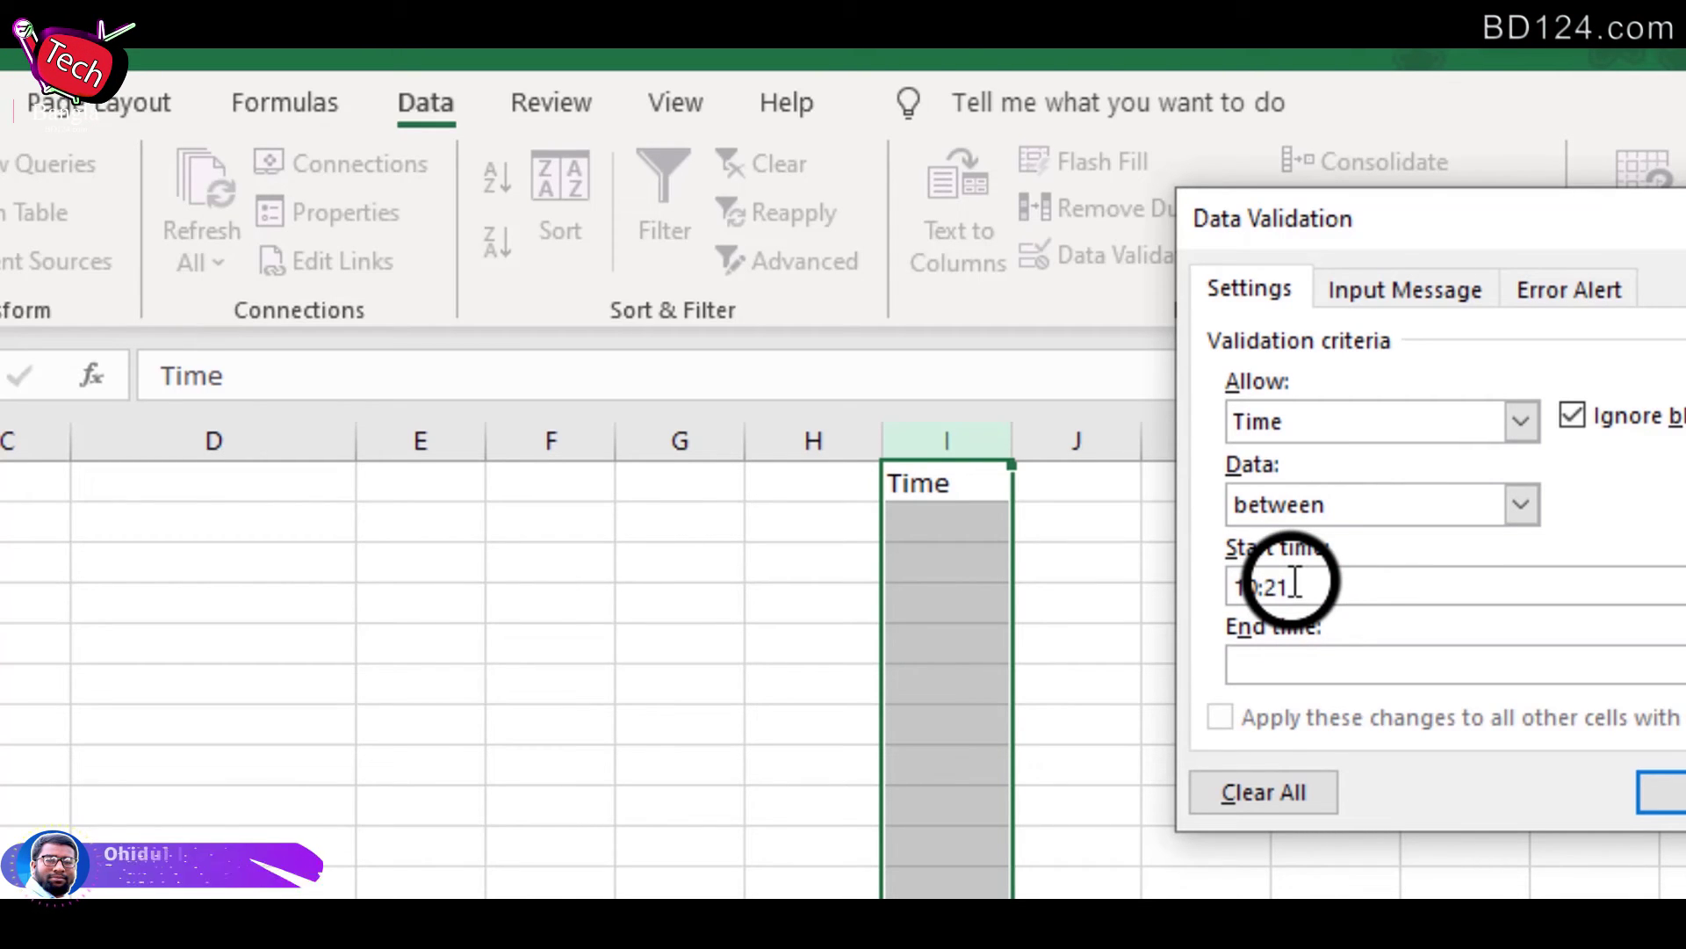
pyautogui.click(1258, 666)
pyautogui.write('11:21')
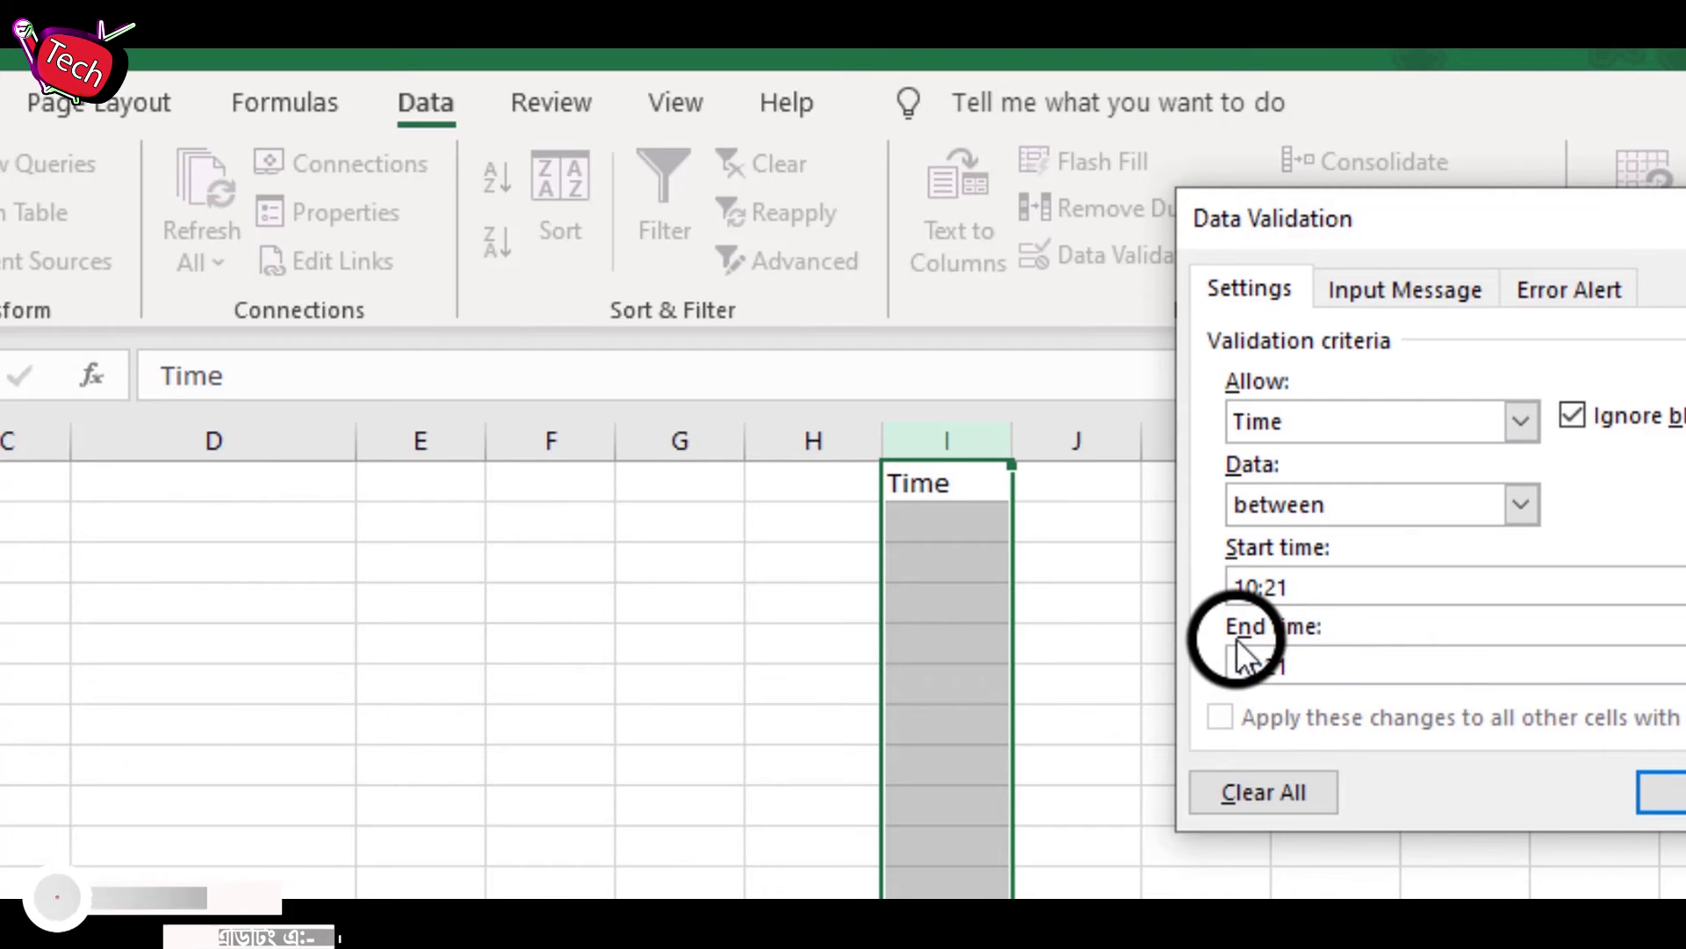
pyautogui.click(1237, 552)
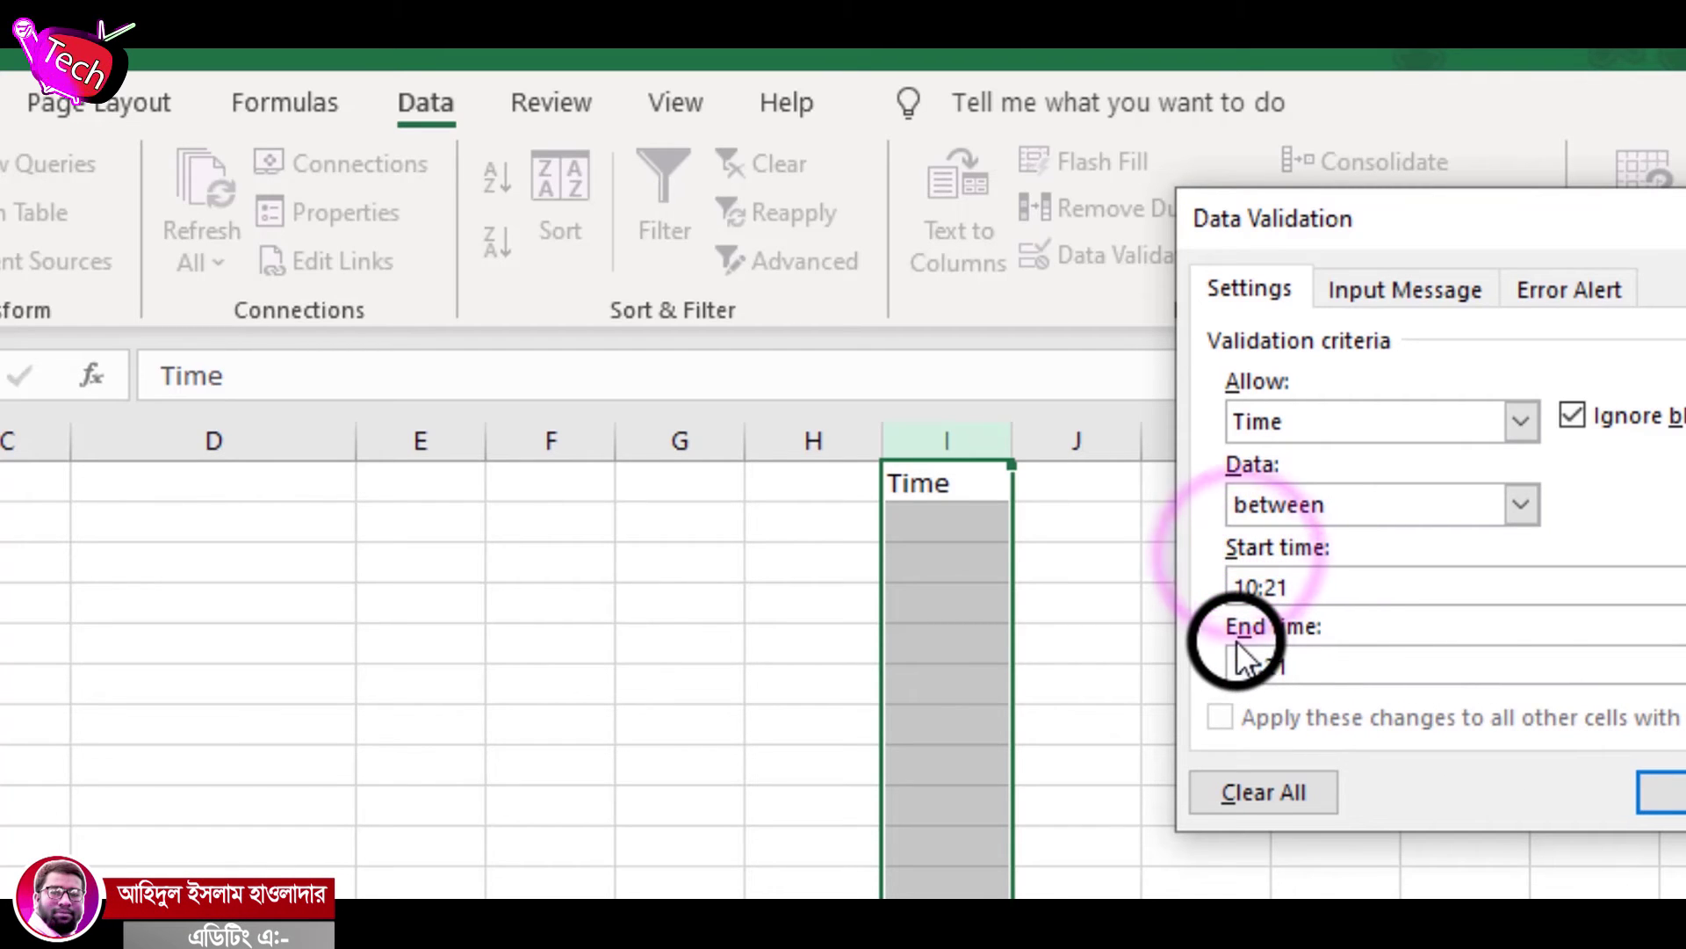
pyautogui.click(1276, 667)
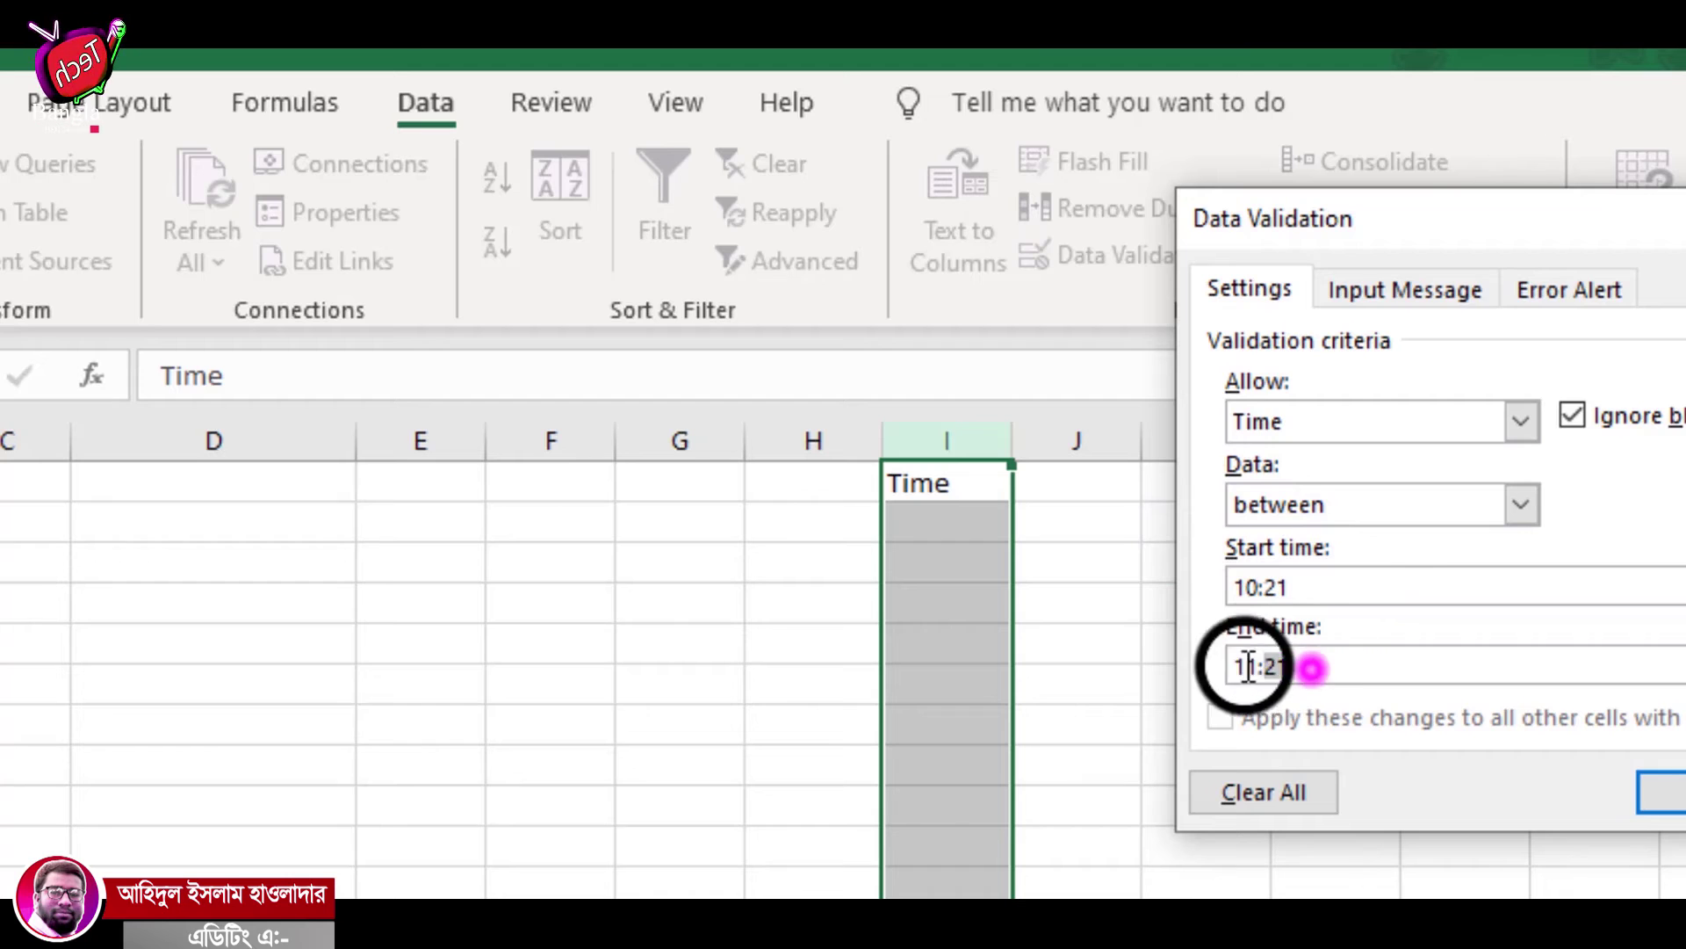
pyautogui.click(1660, 790)
pyautogui.click(956, 523)
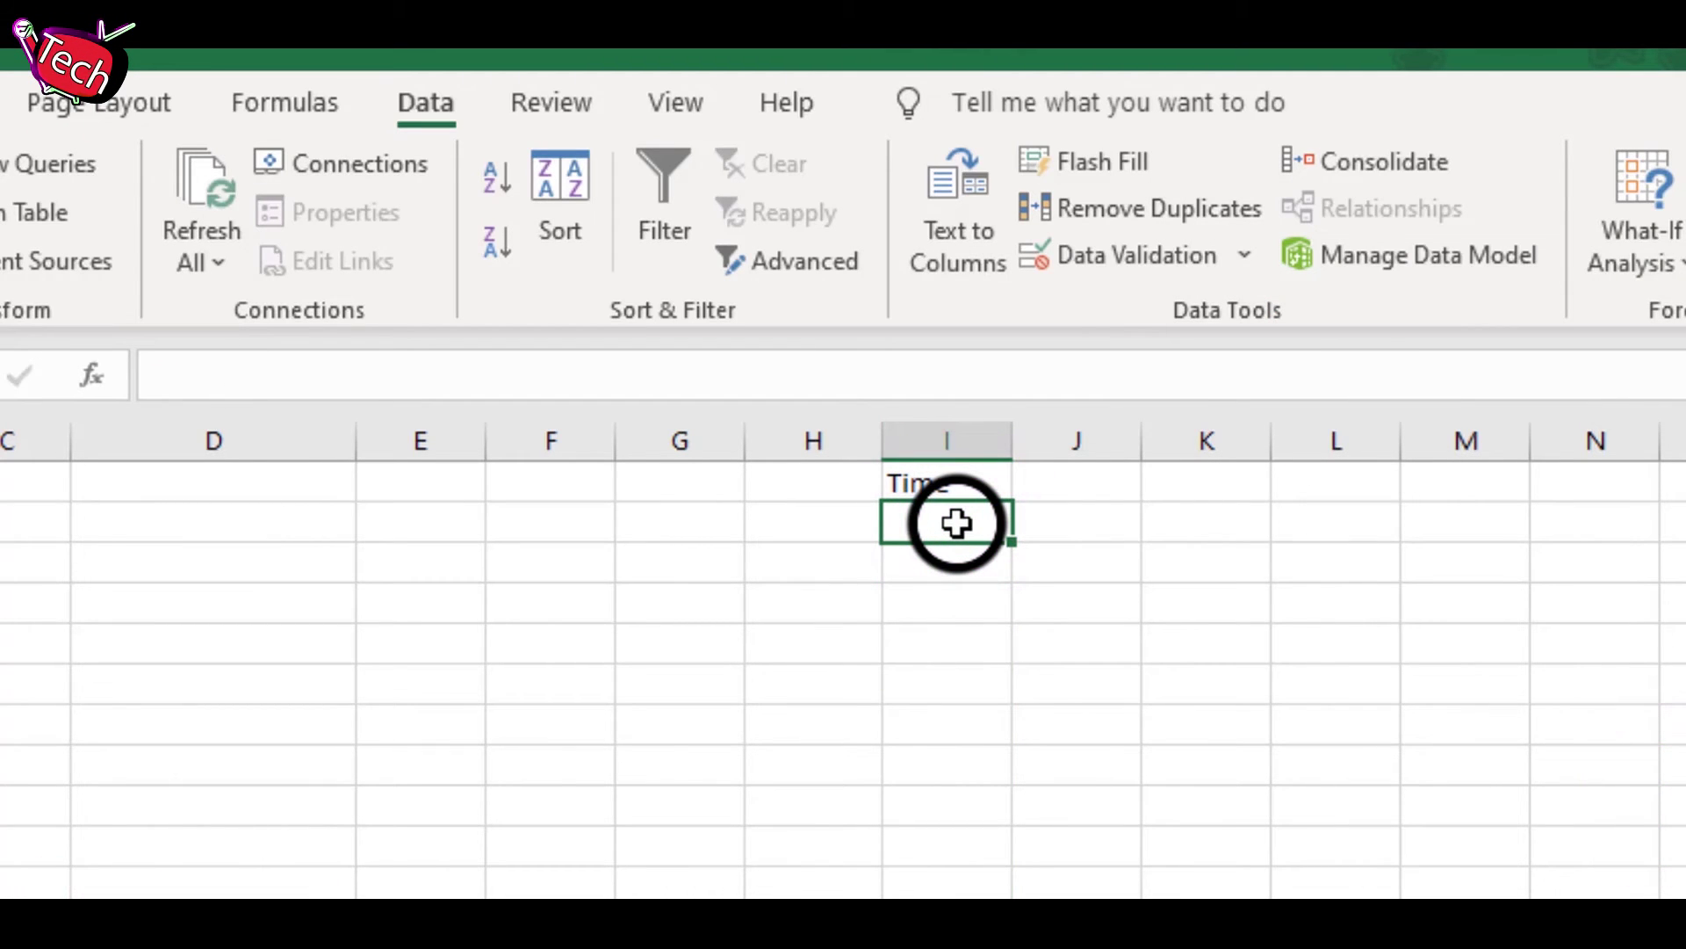
# Enter 10:21 in I3, then try 12:00 and dismiss its error alert.
pyautogui.write('10:21')
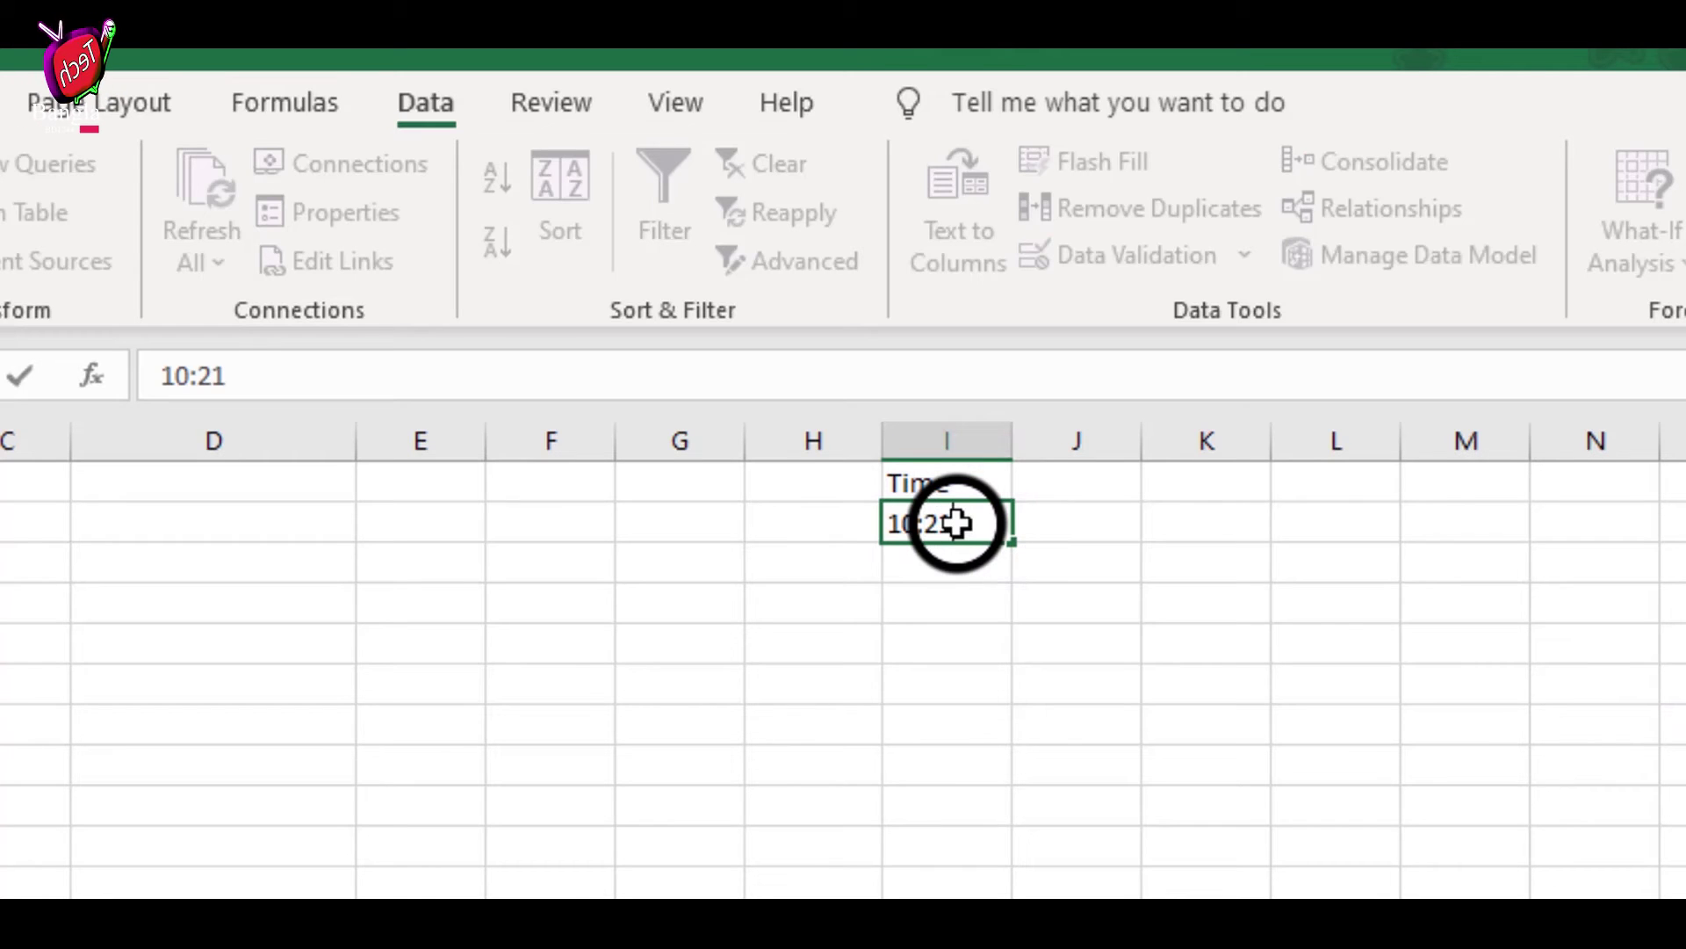
pyautogui.press('Return')
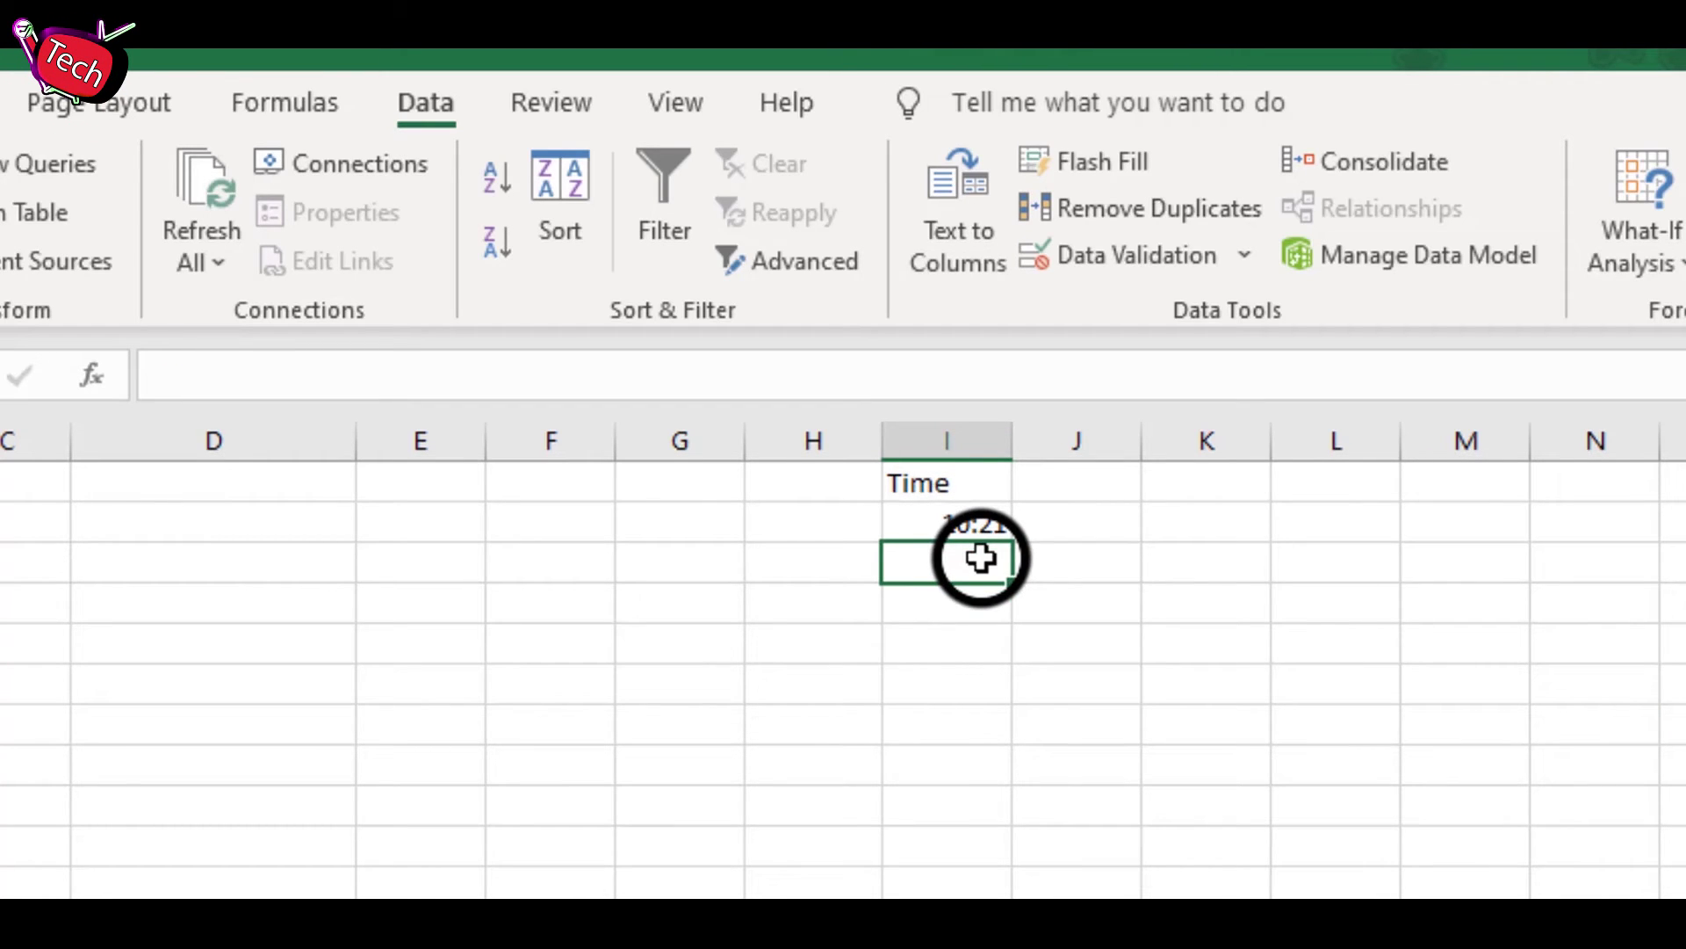
pyautogui.write('12')
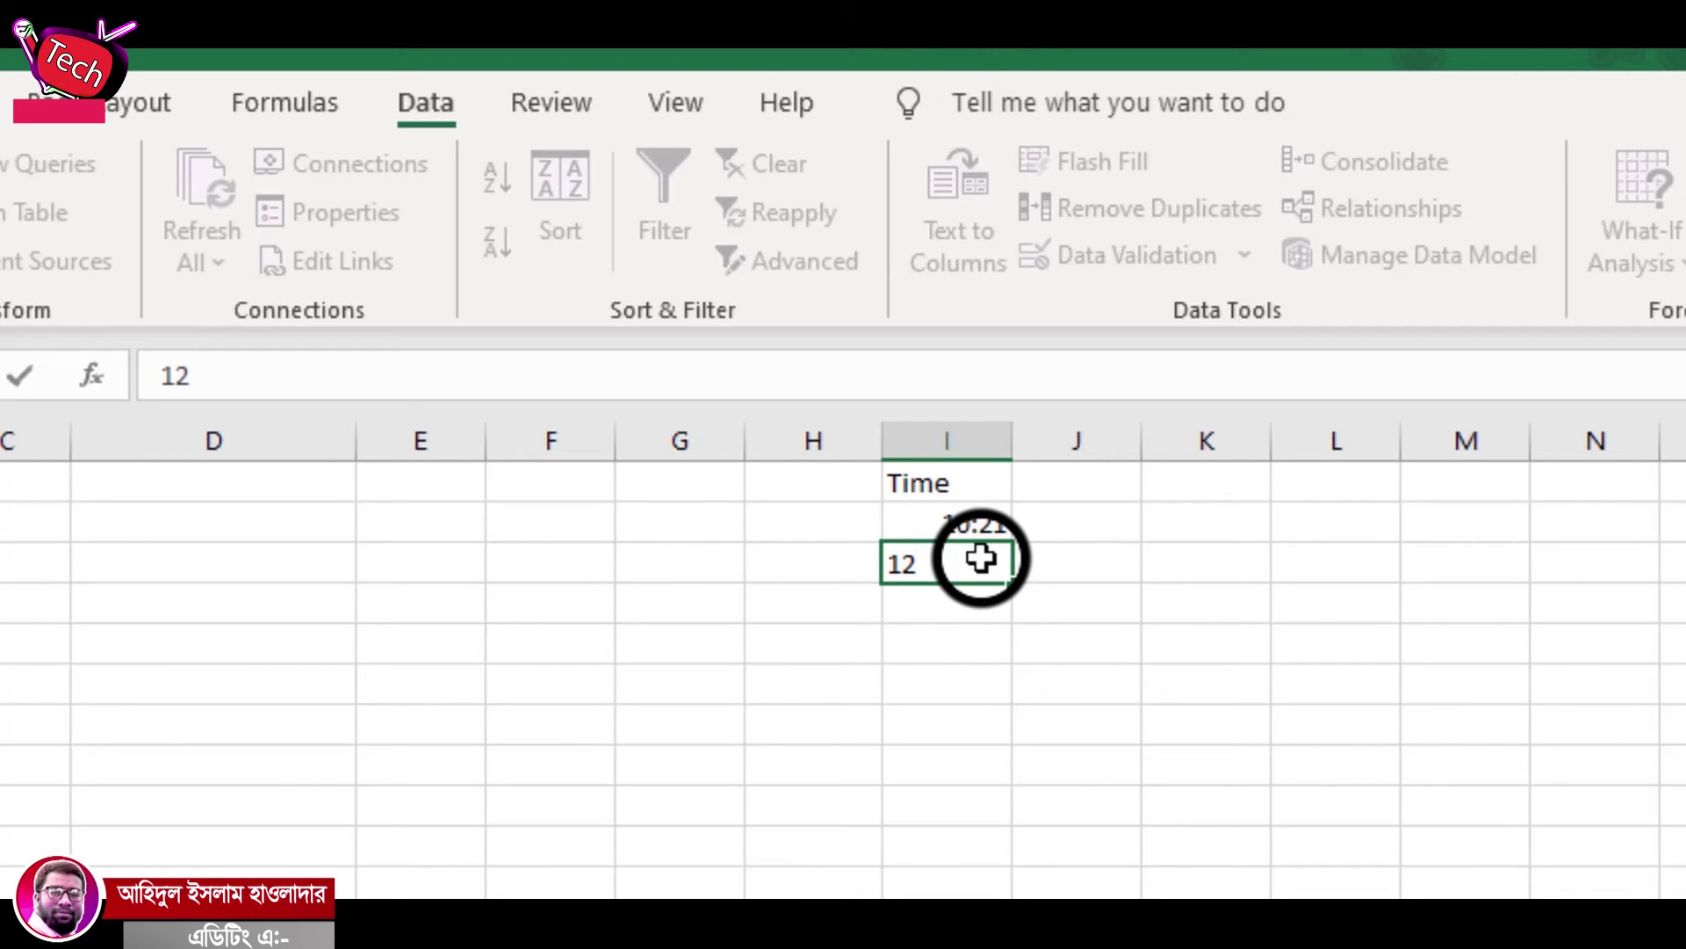
pyautogui.write(':0')
pyautogui.press('Return')
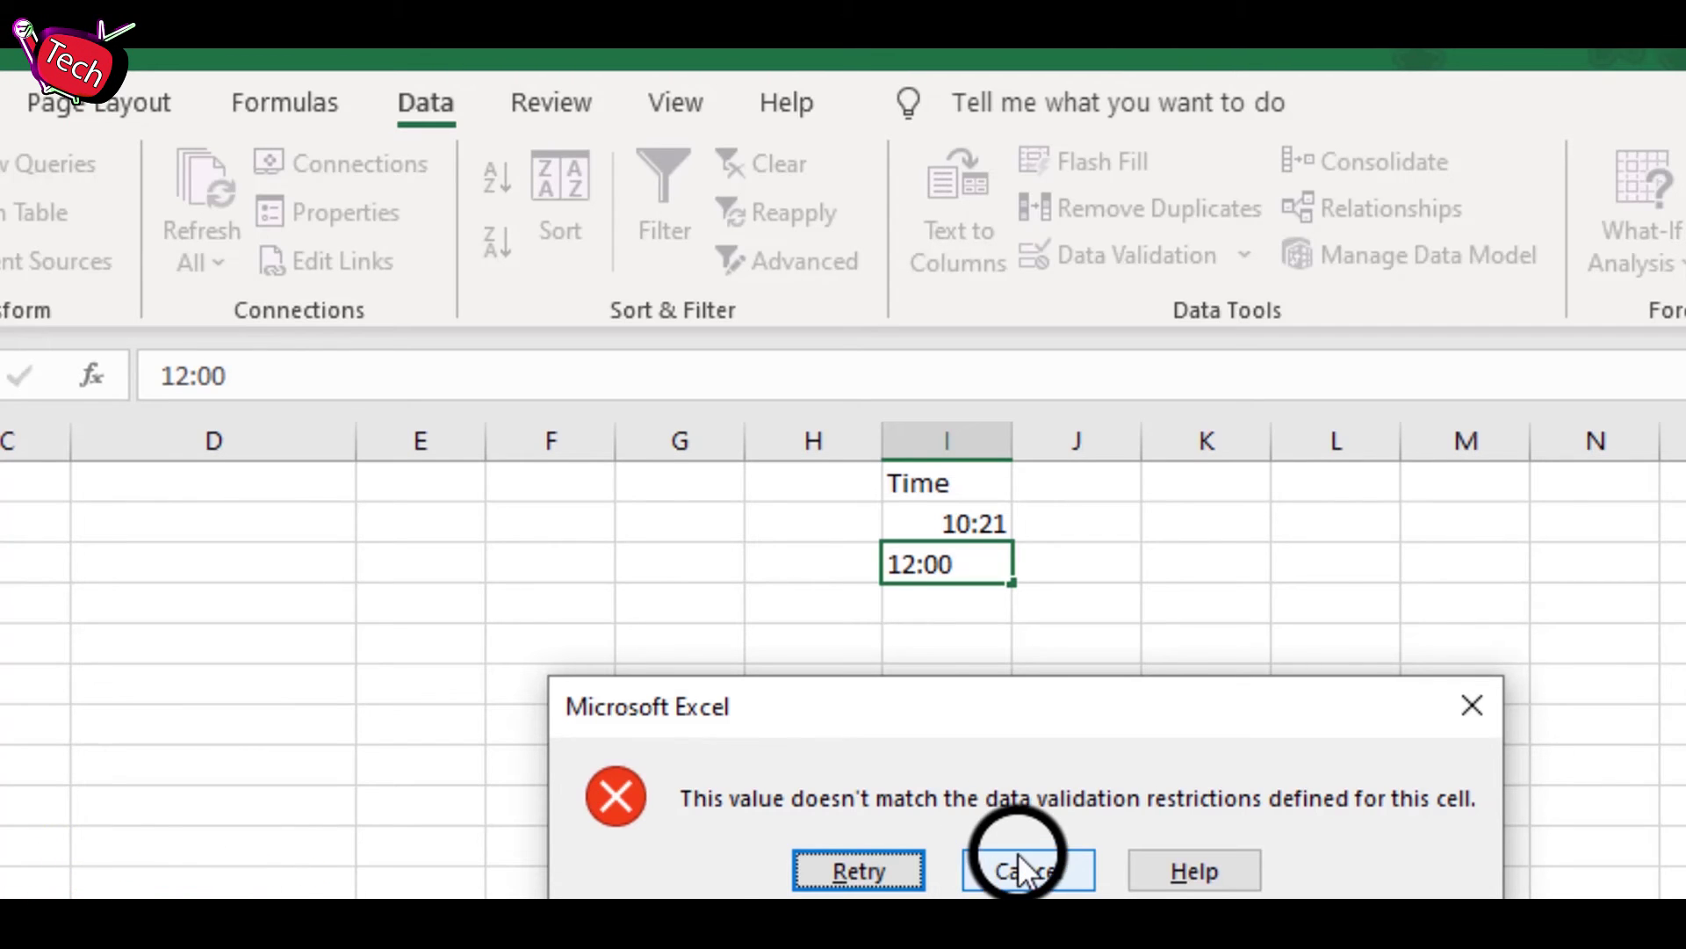
pyautogui.click(1010, 869)
# Enter 11:00 as another accepted time and check it.
pyautogui.click(956, 559)
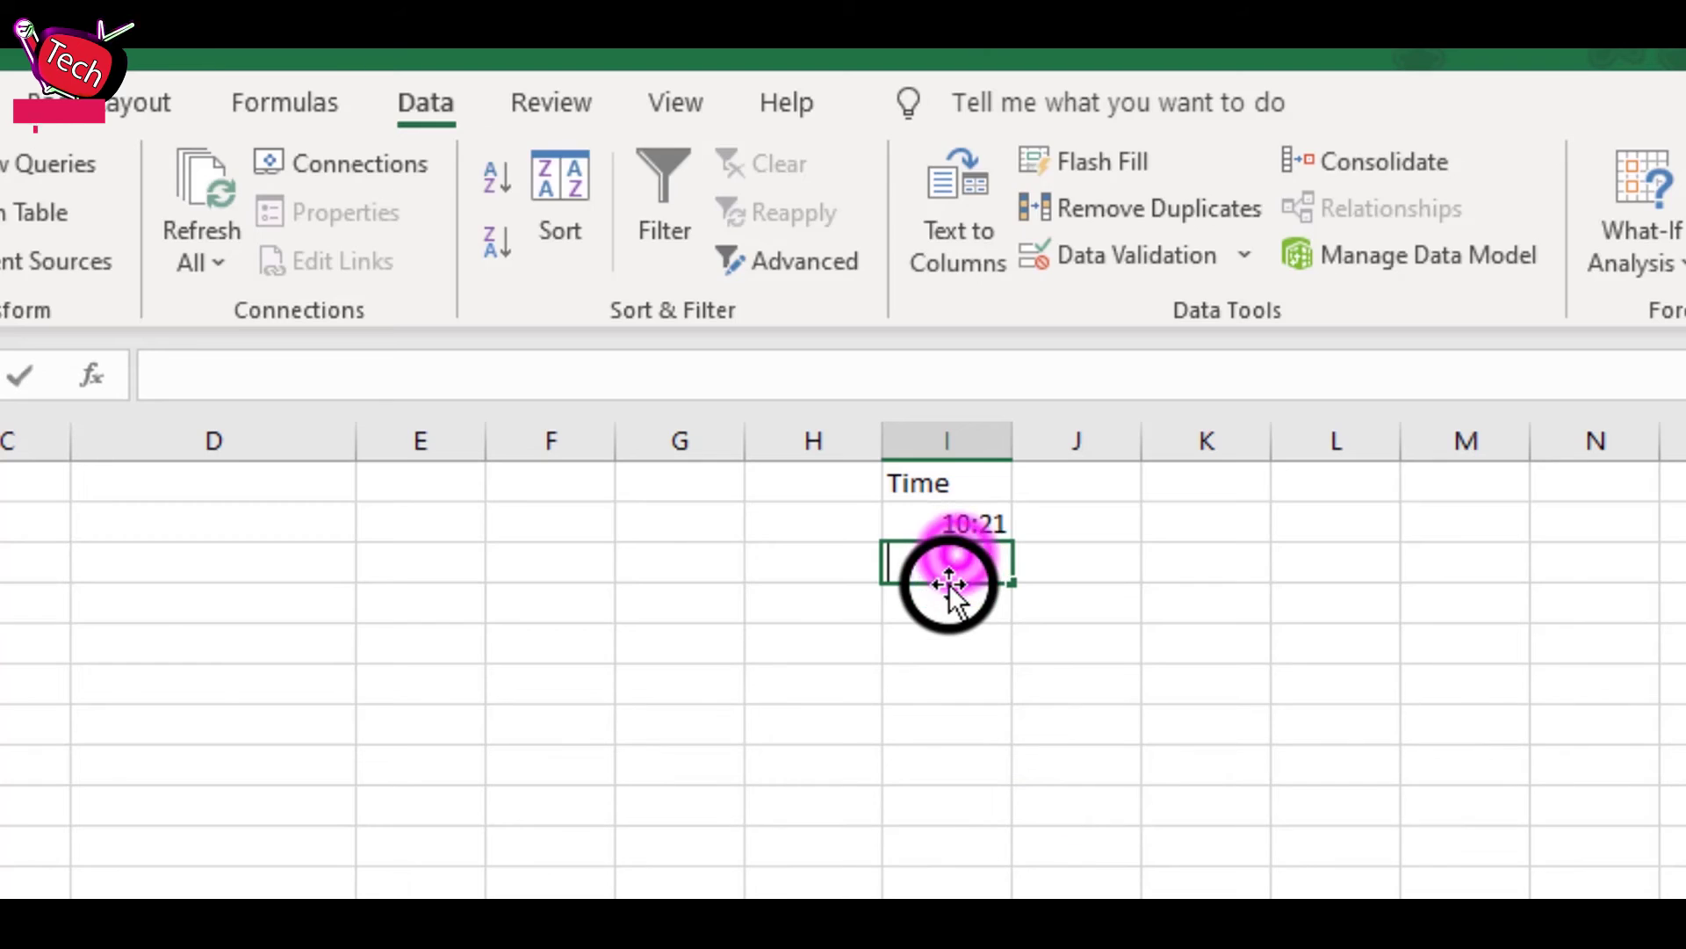
pyautogui.write('1')
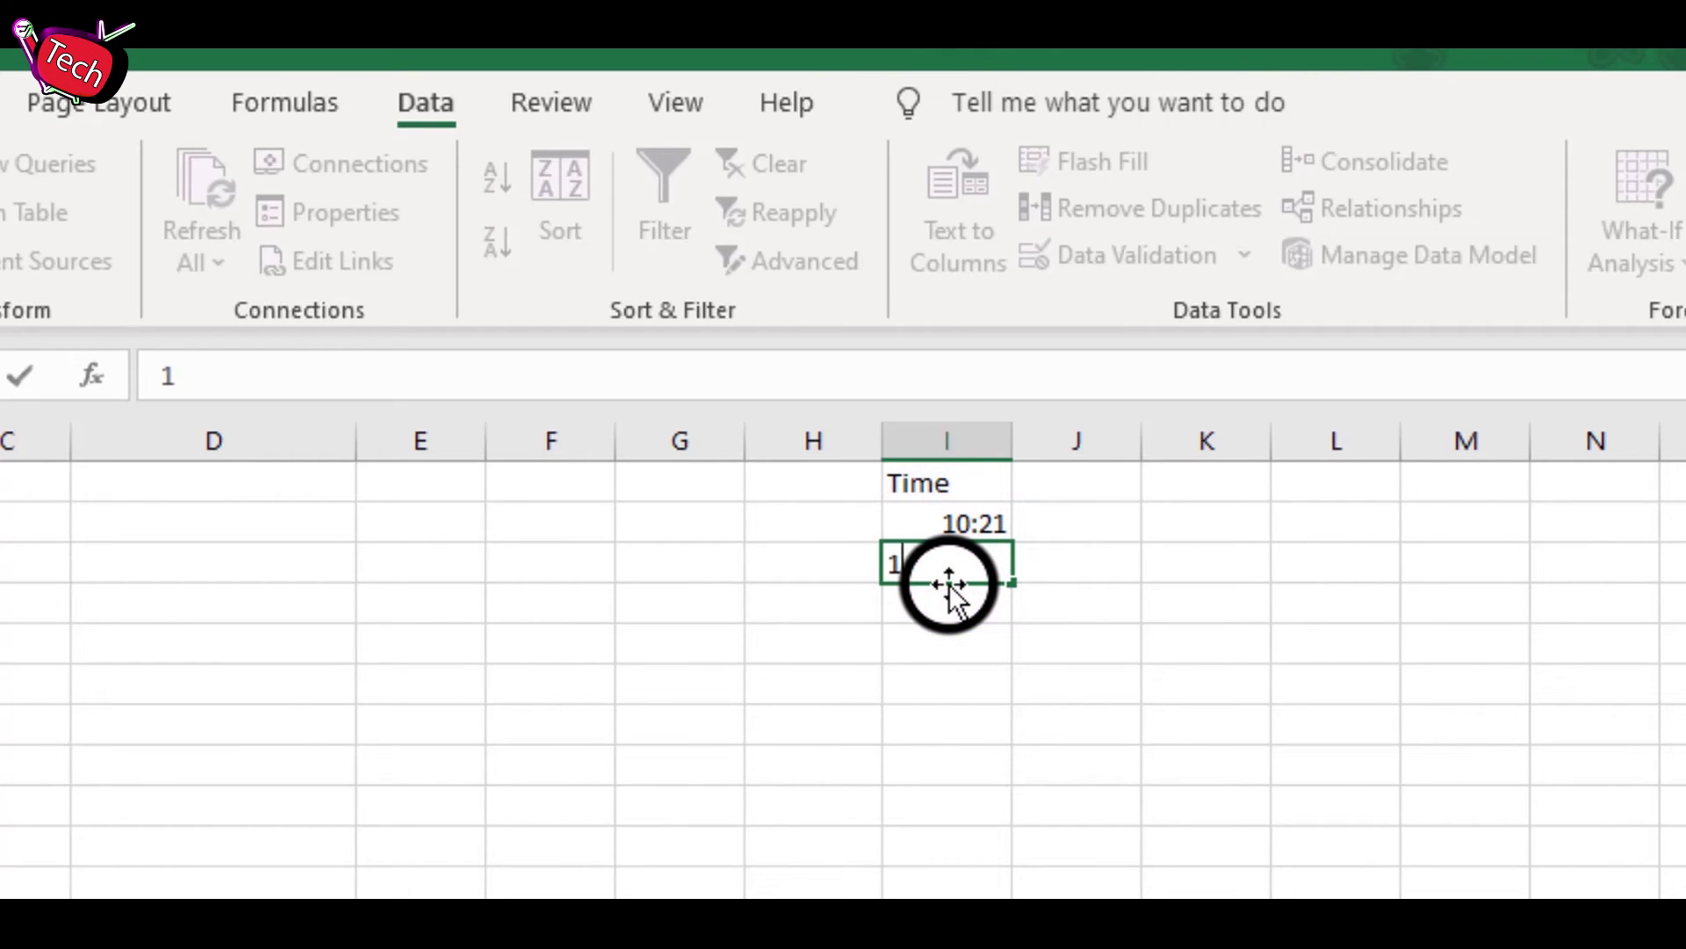
pyautogui.write(':000')
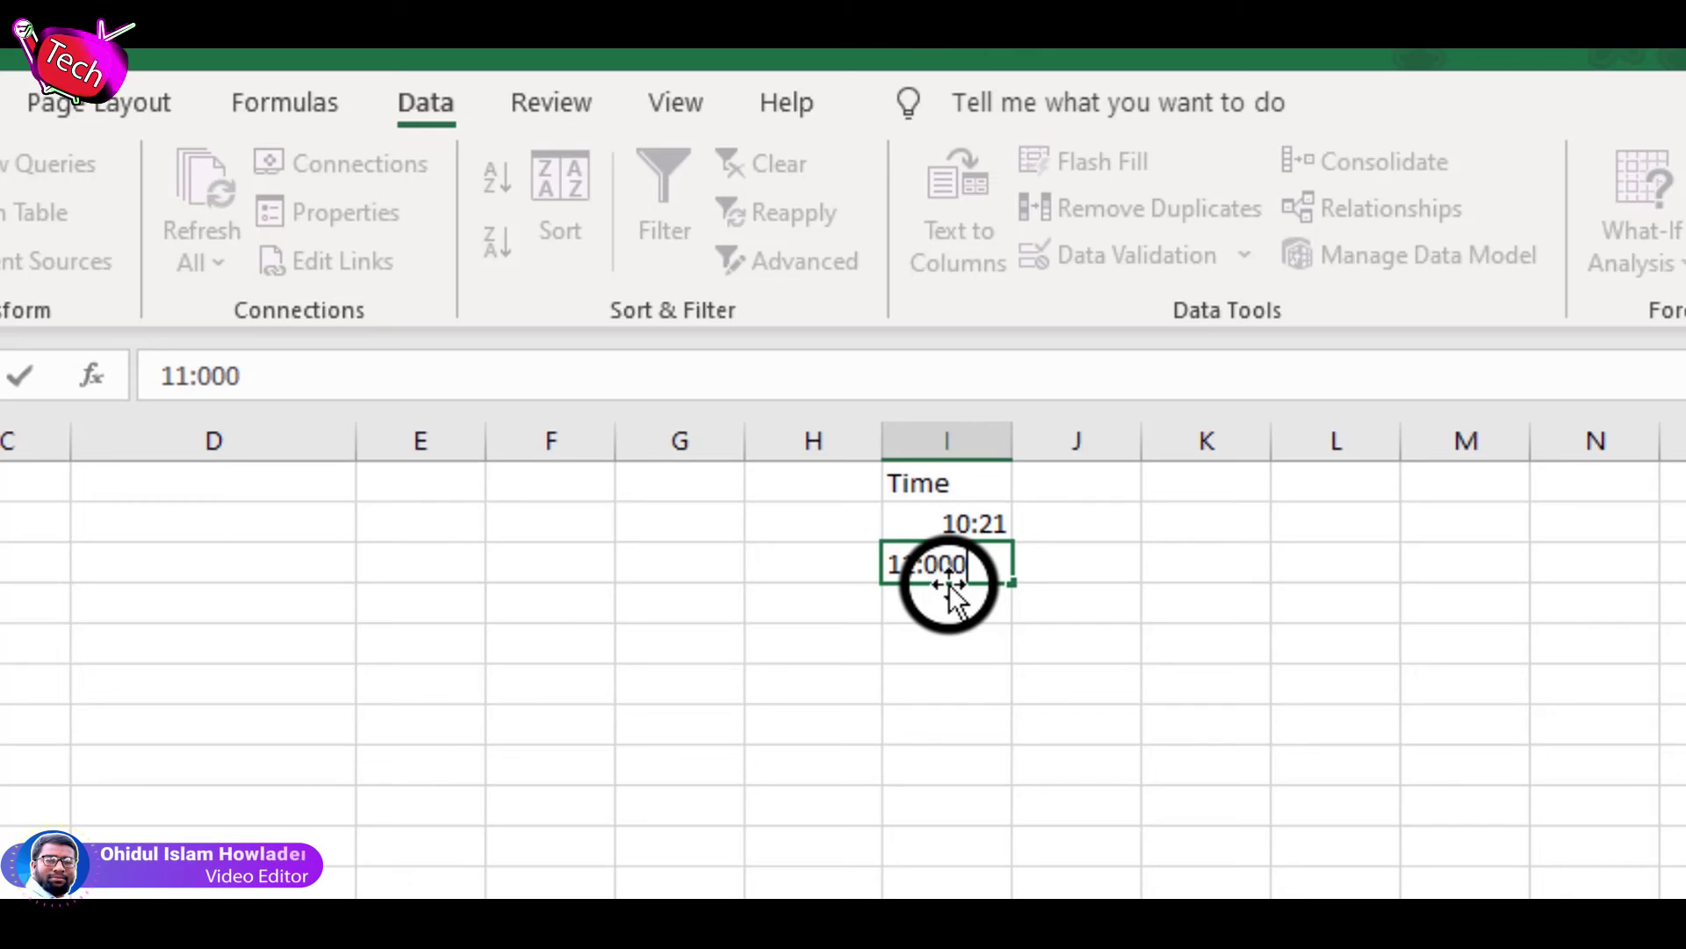
pyautogui.press('Return')
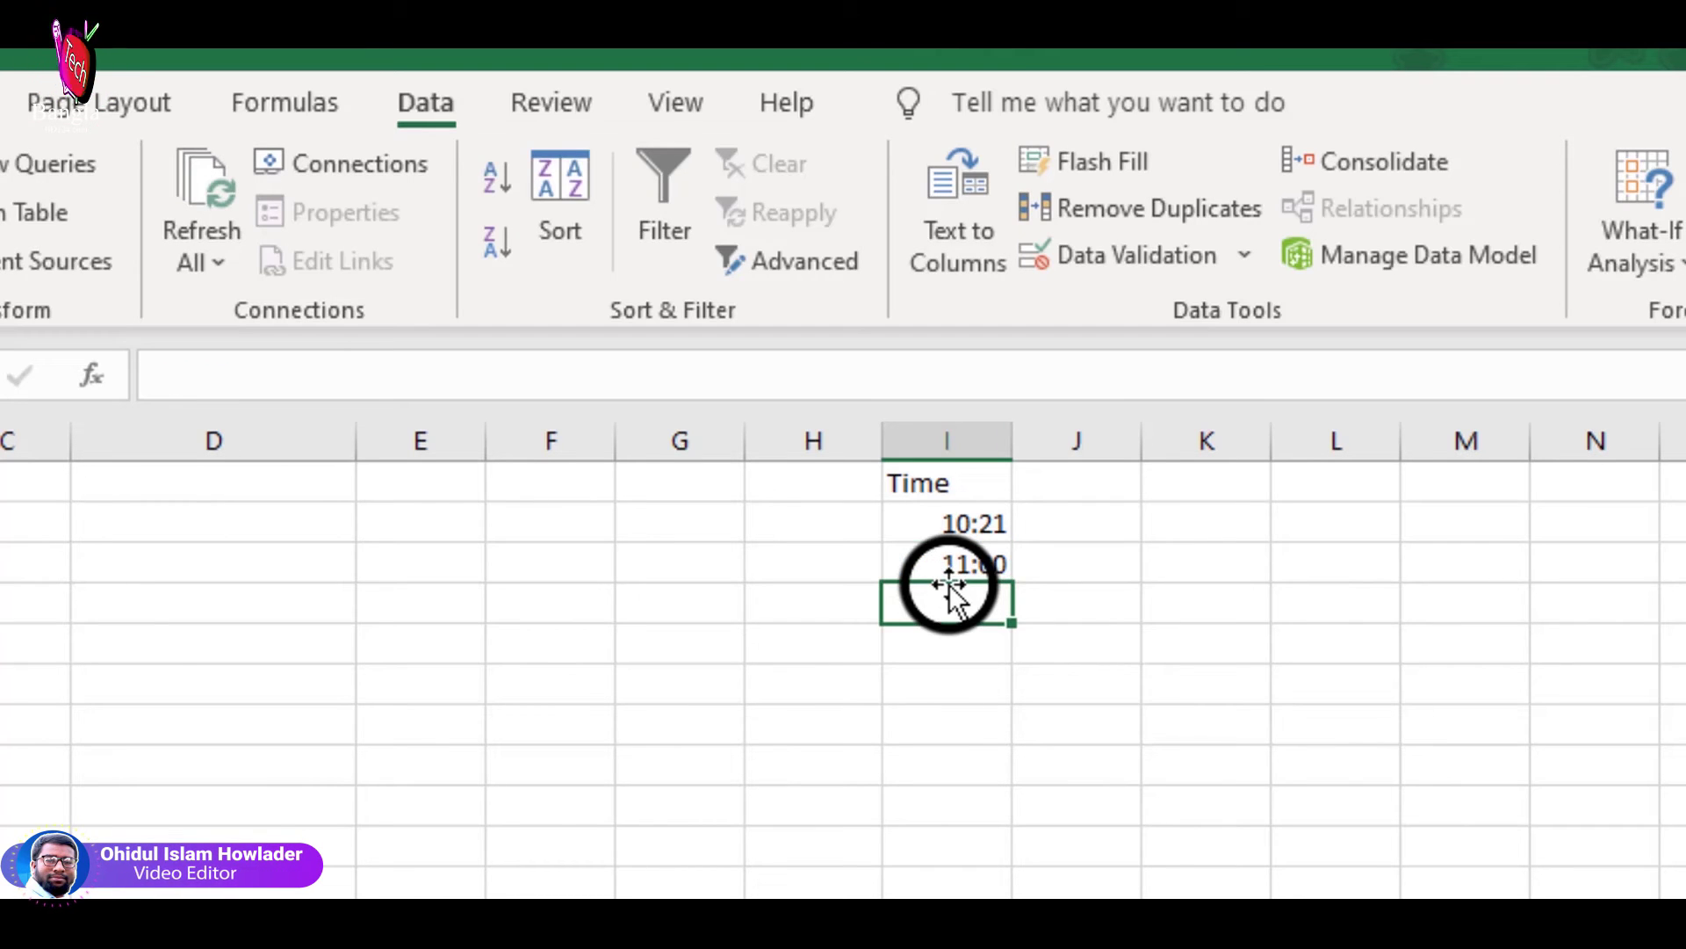
pyautogui.click(977, 562)
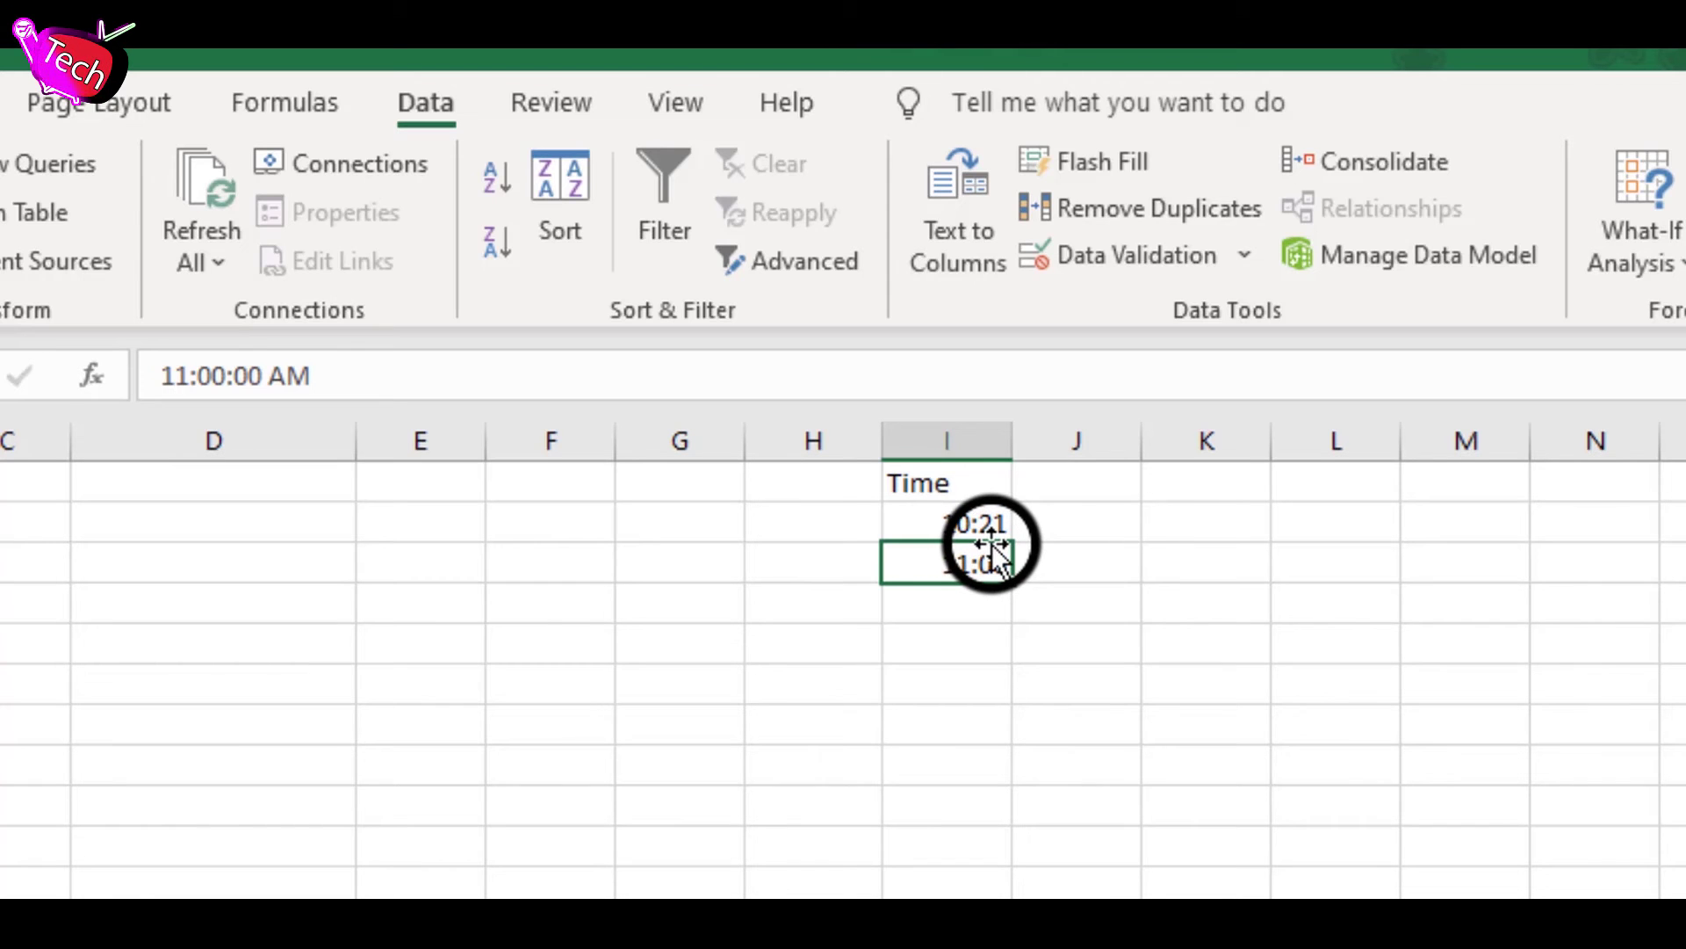
pyautogui.click(1088, 483)
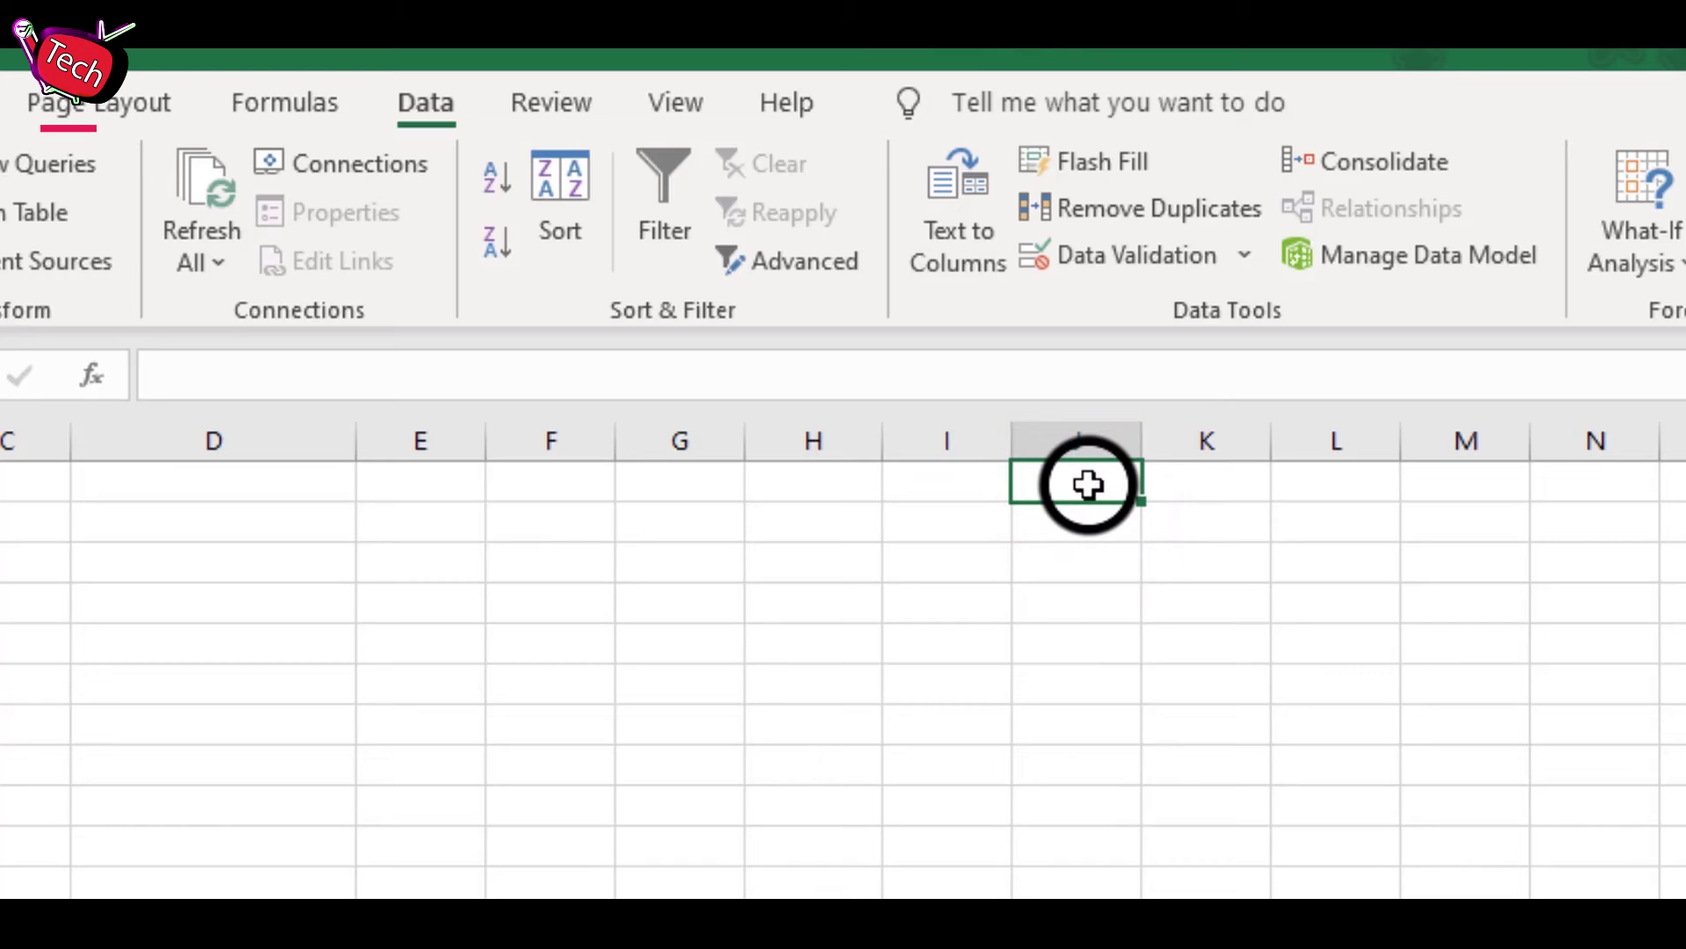
# Type the header Select in J2, fixing the typo.
pyautogui.write('Sselec')
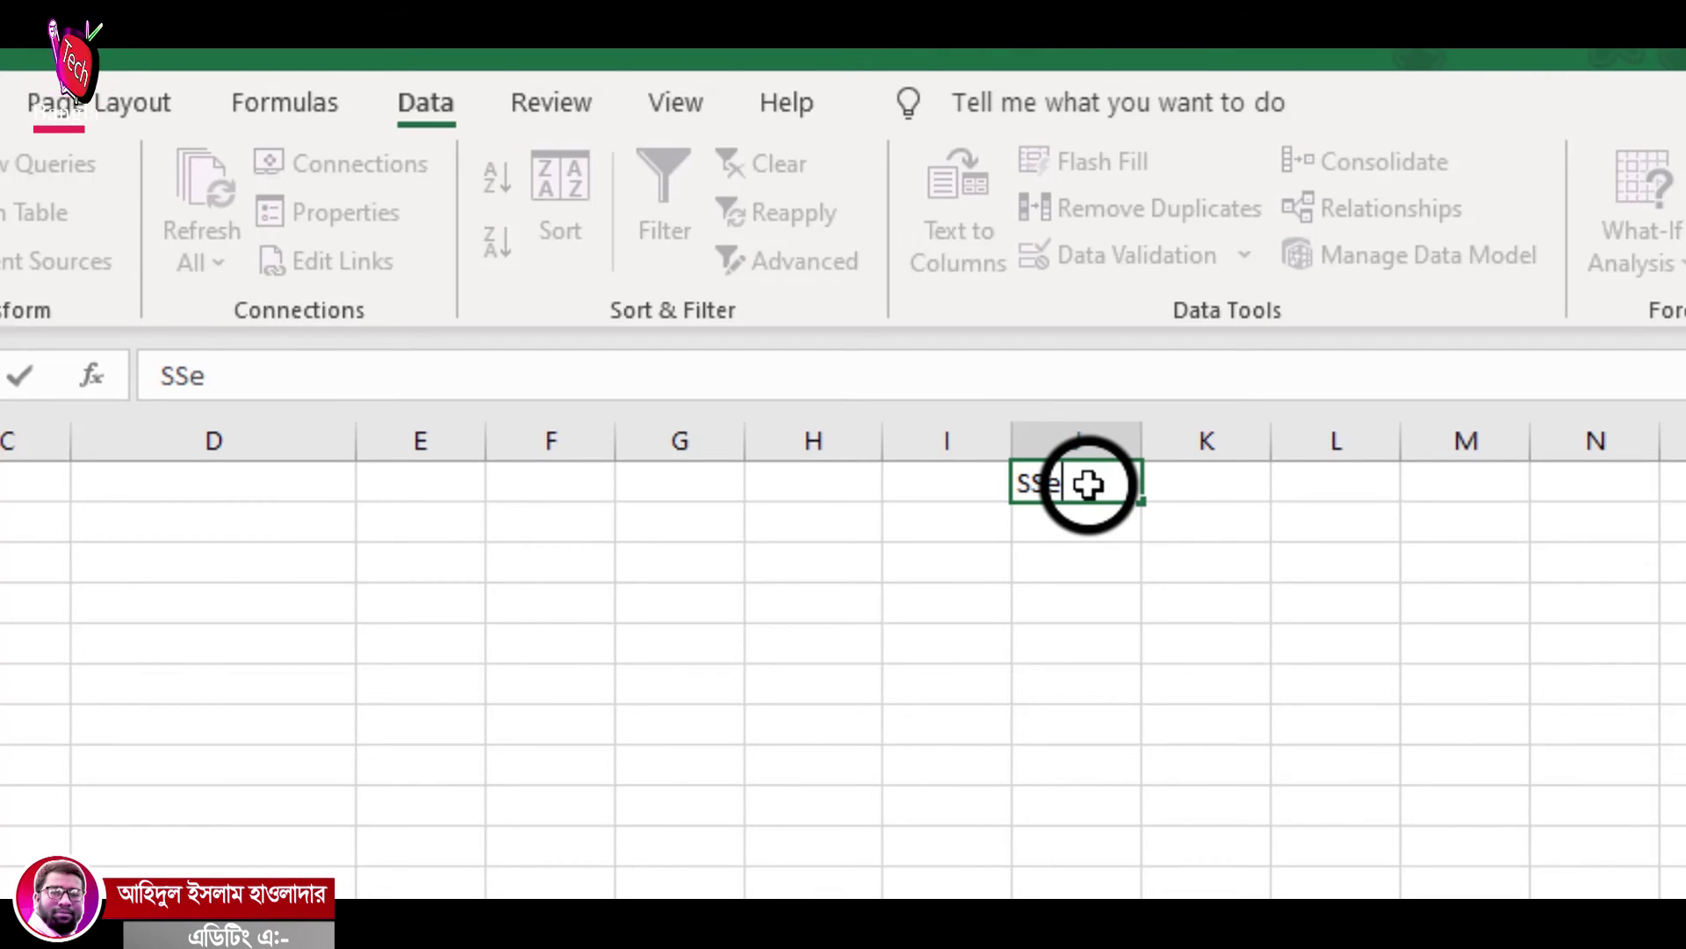
pyautogui.write('t')
pyautogui.click(1035, 486)
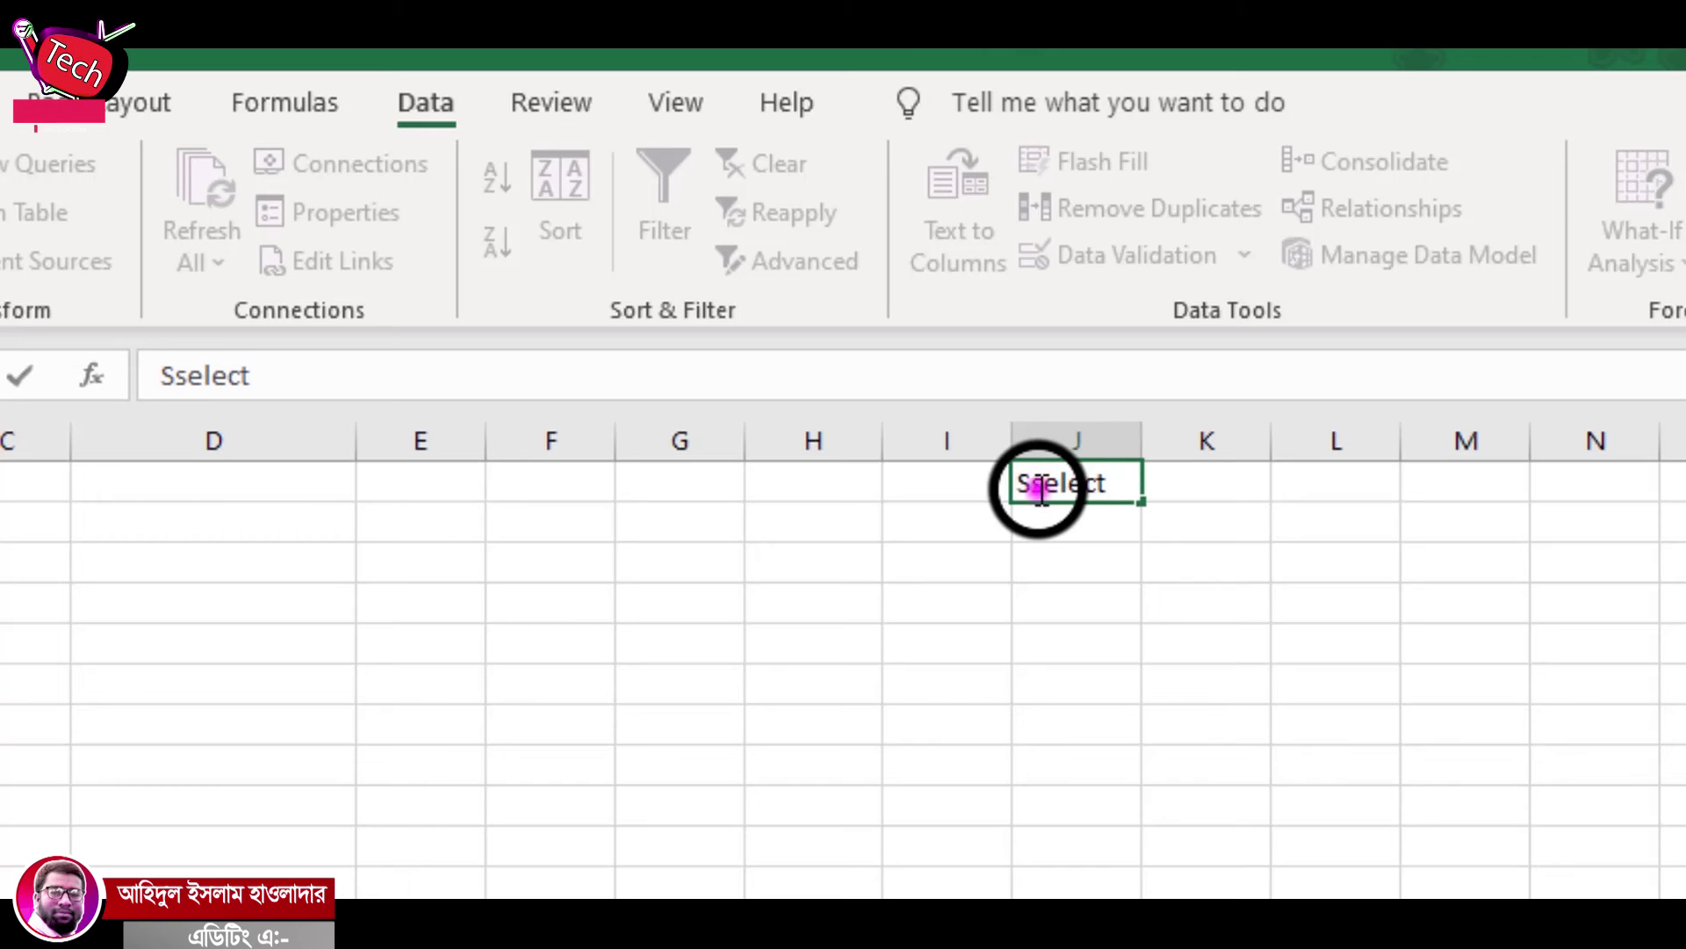
pyautogui.press('BackSpace')
pyautogui.click(1095, 553)
pyautogui.click(1103, 487)
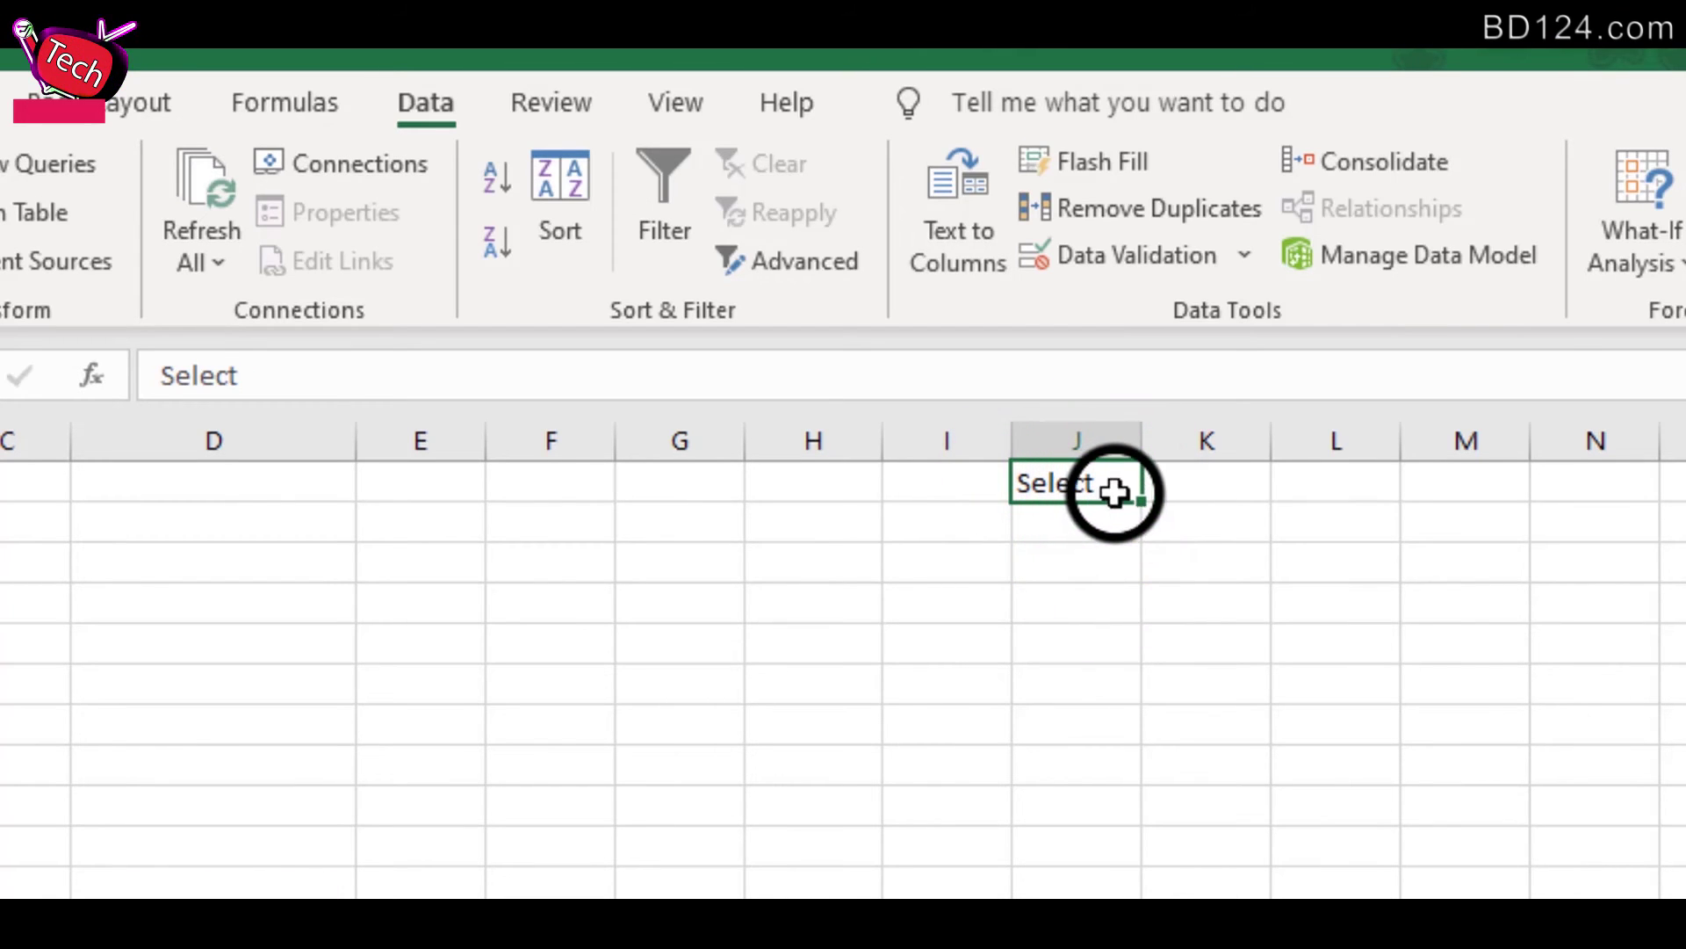
# Apply a List validation to column J with Test, Bangla and a person's name as items.
pyautogui.click(1062, 440)
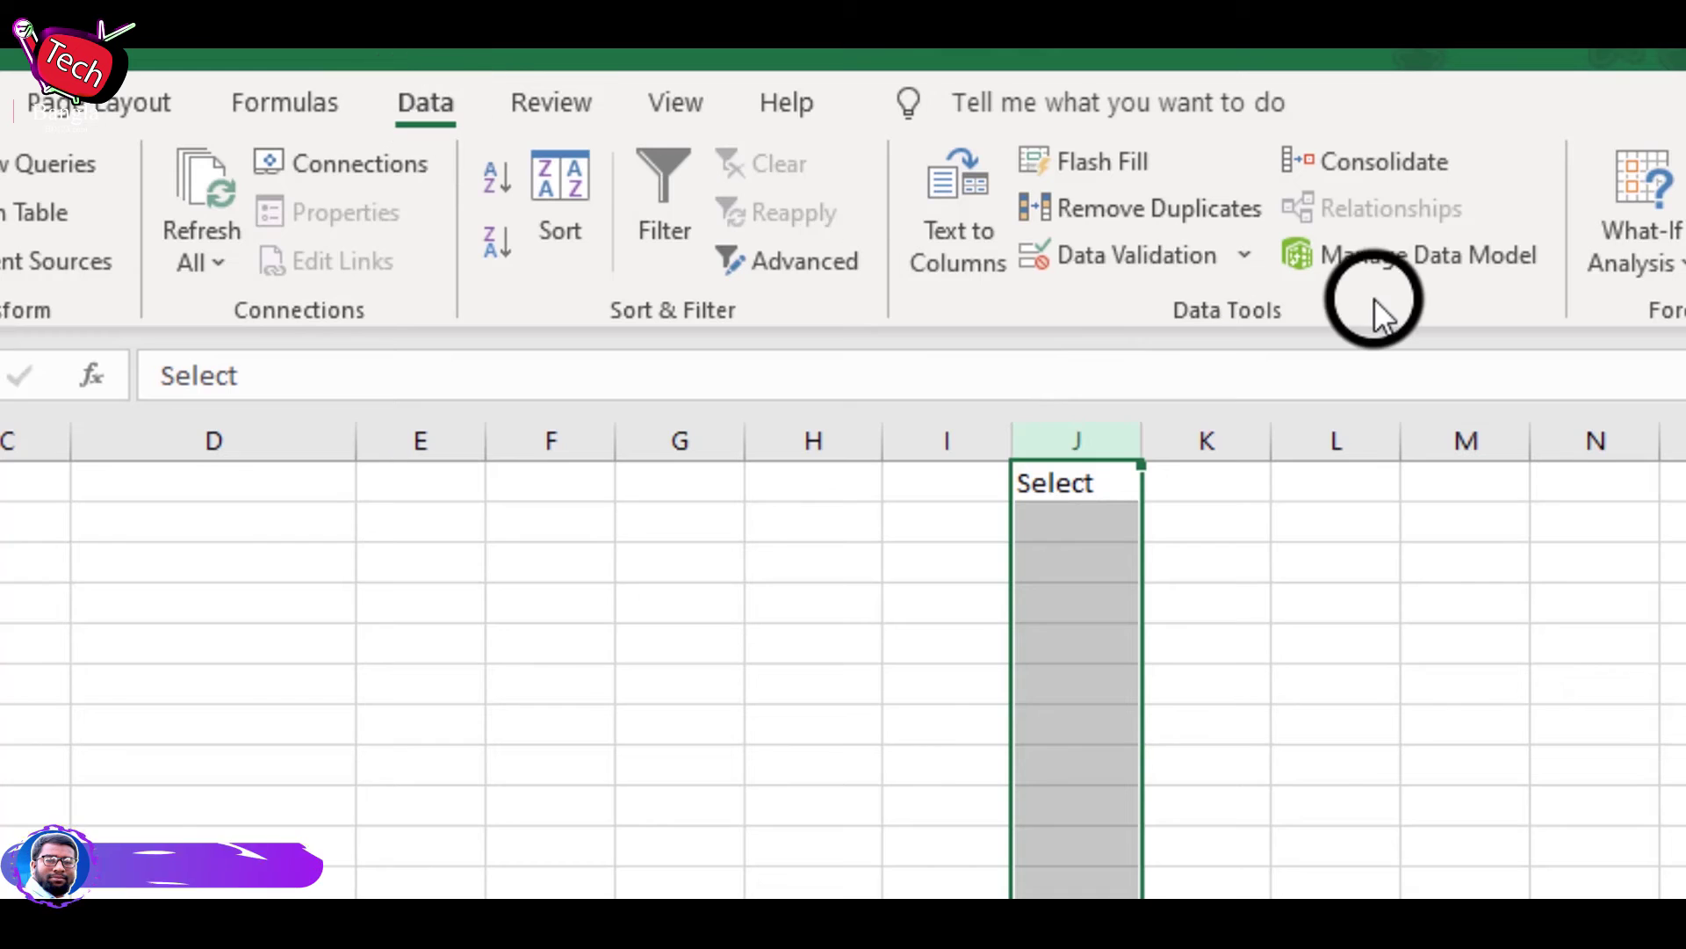
pyautogui.click(1139, 258)
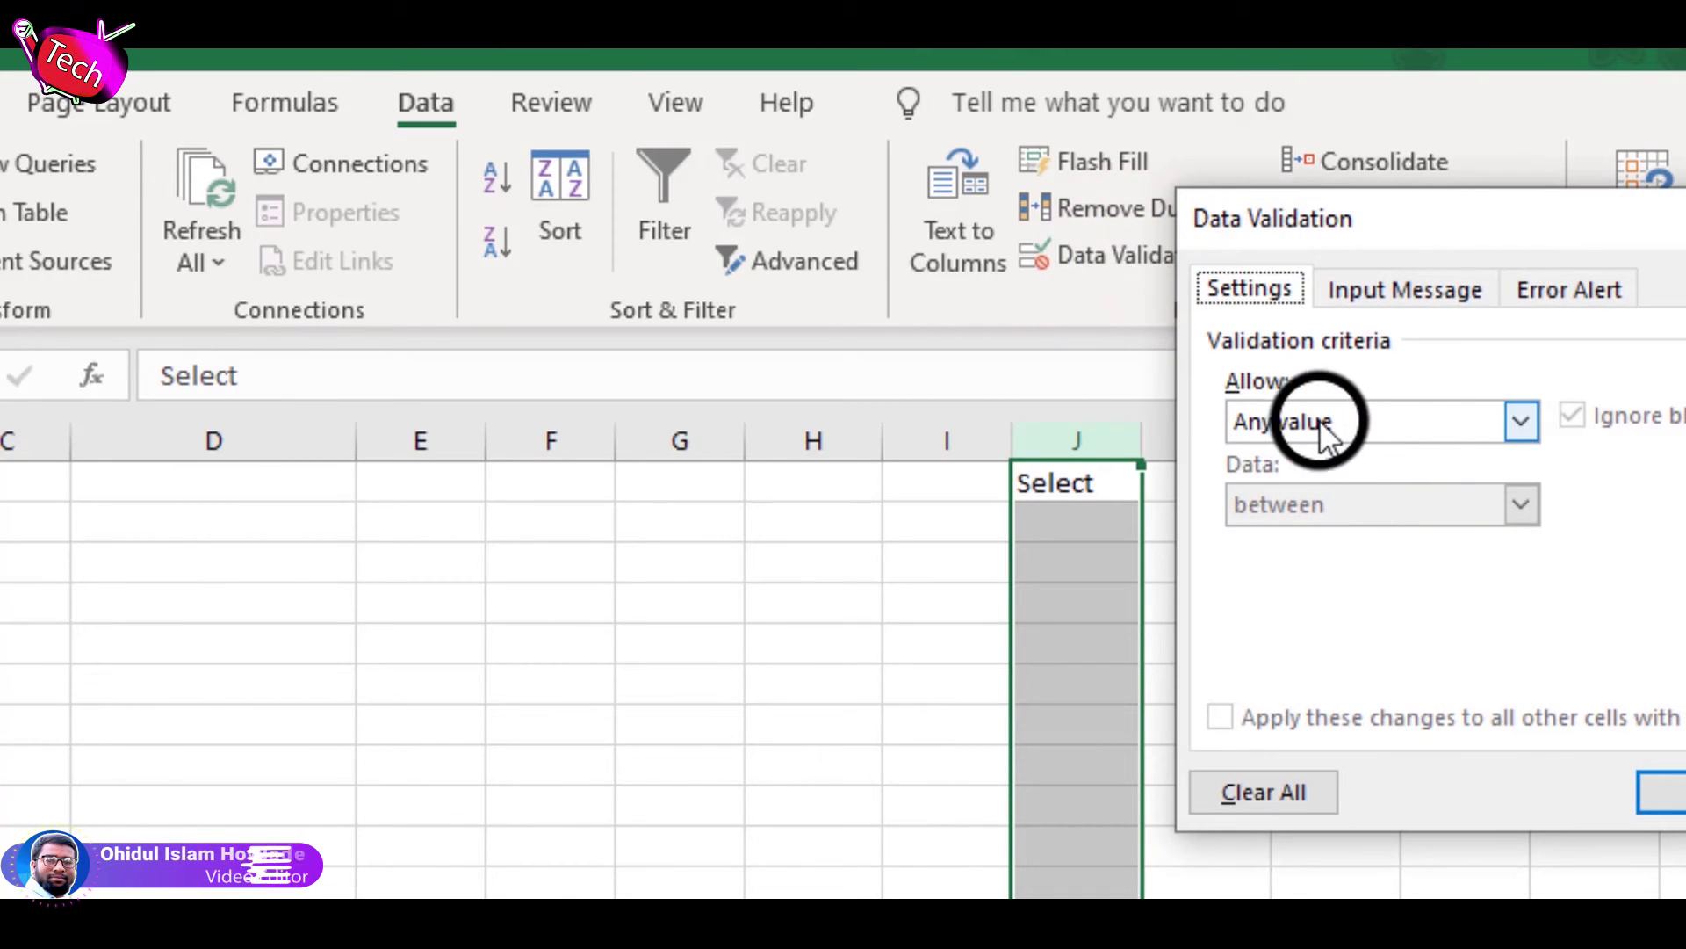
pyautogui.click(1412, 423)
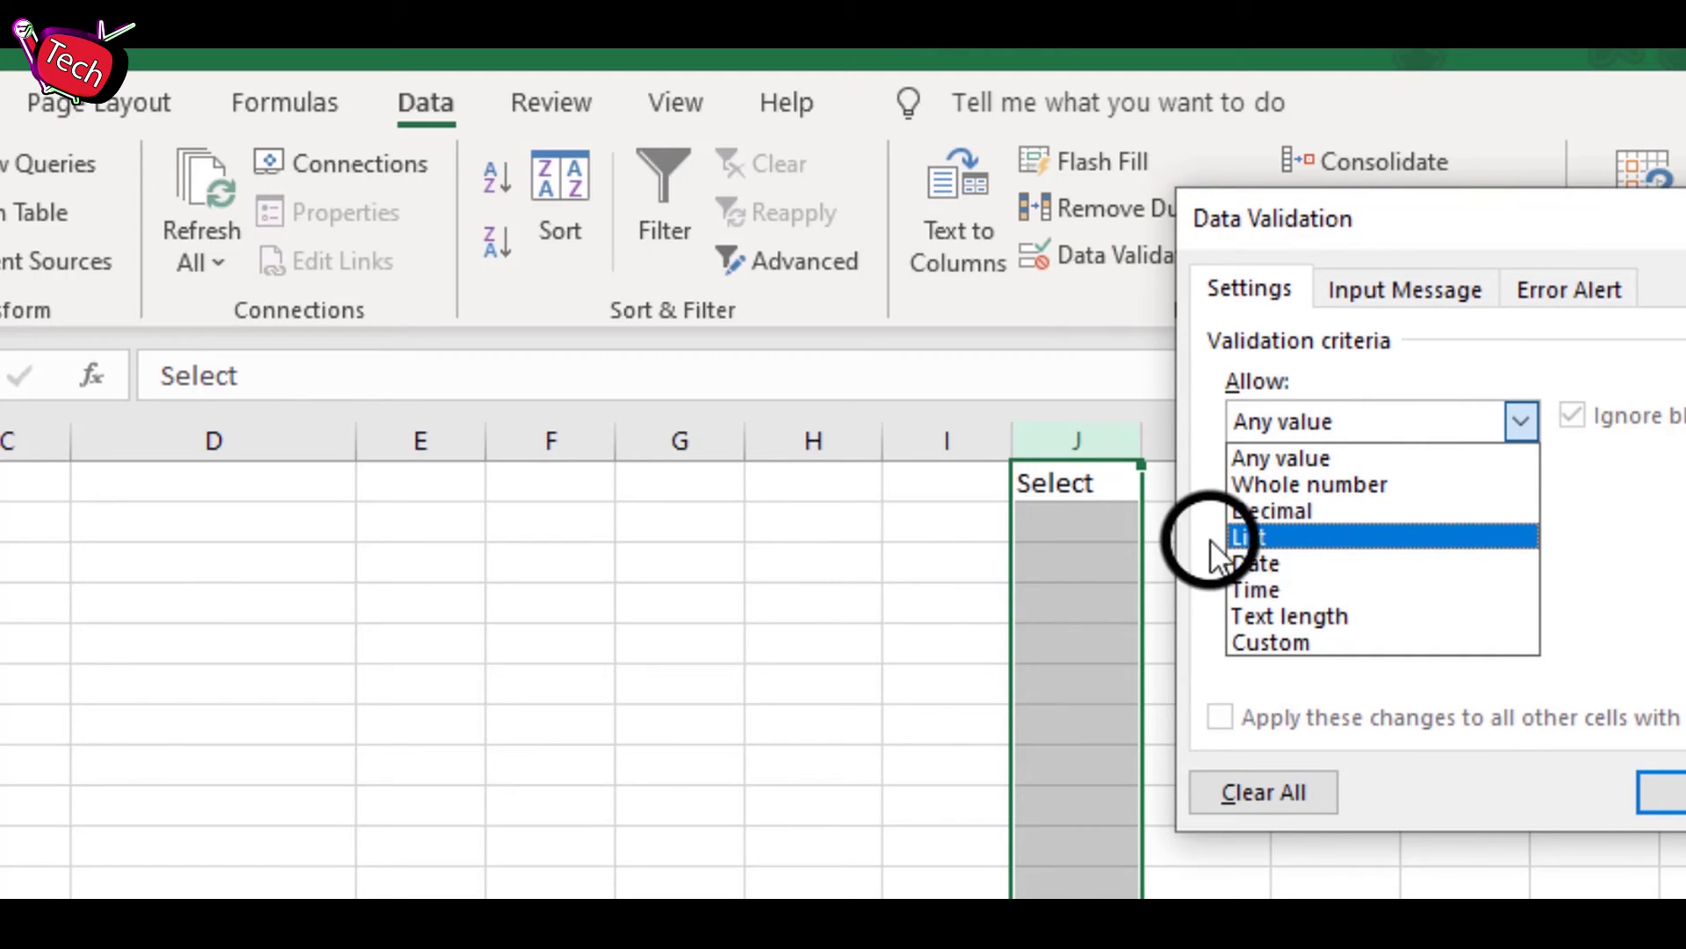
pyautogui.click(1268, 536)
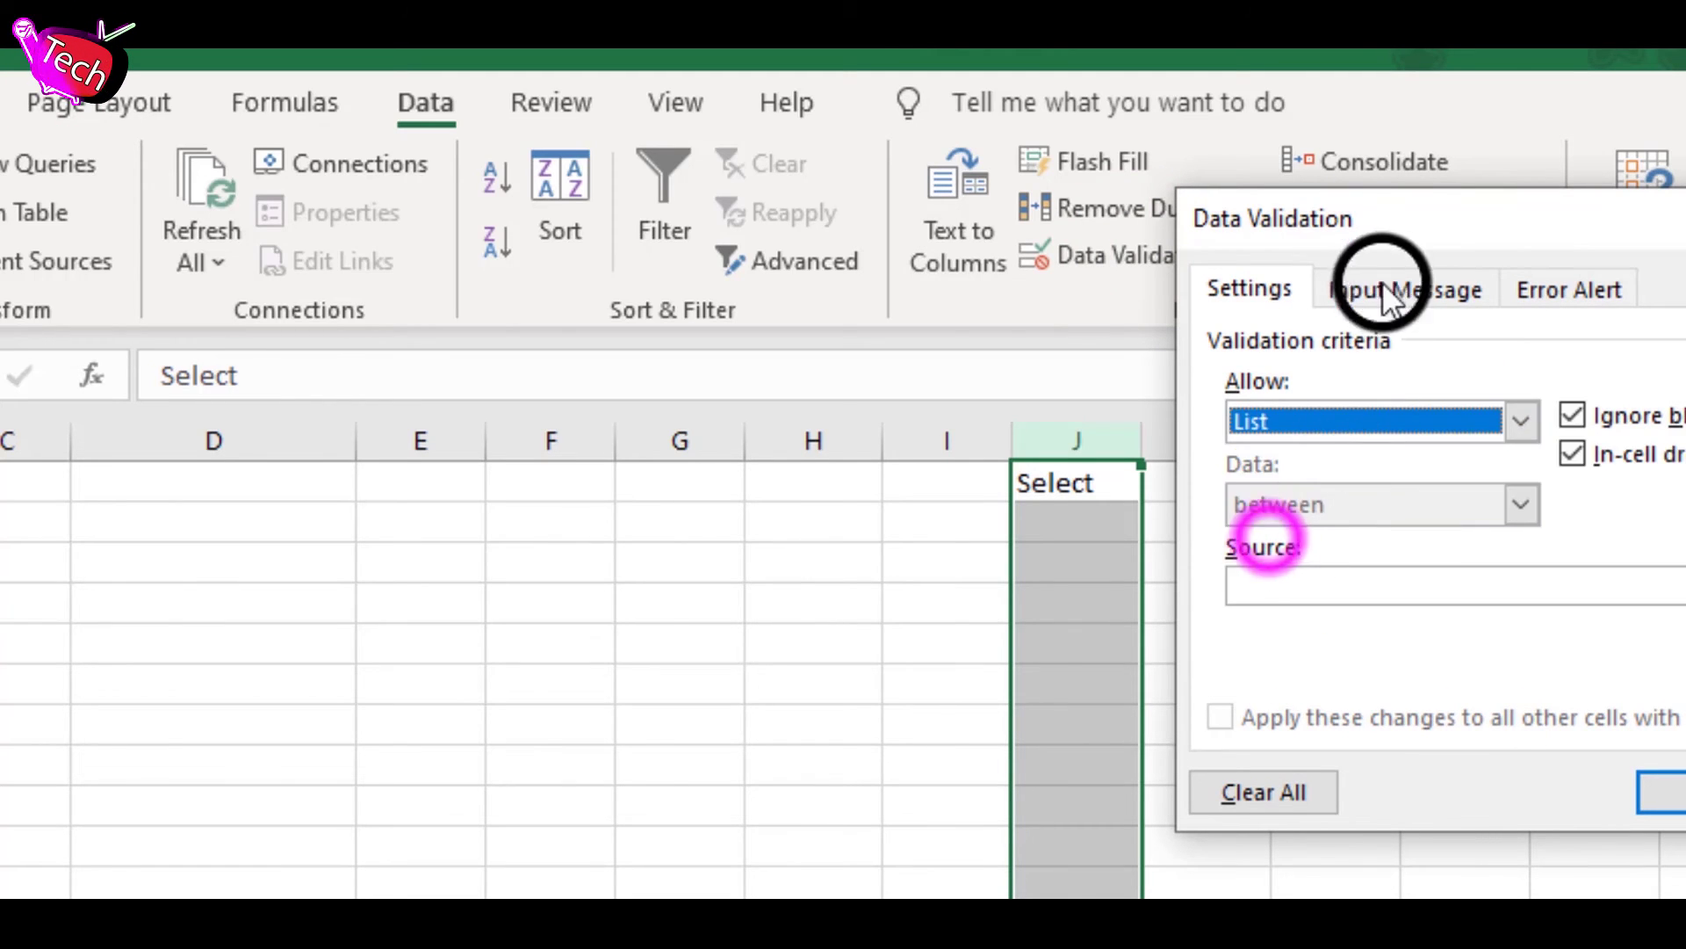
pyautogui.moveTo(1396, 233); pyautogui.dragTo(1499, 160)
pyautogui.click(1441, 517)
pyautogui.write('Test,Bangla,On')
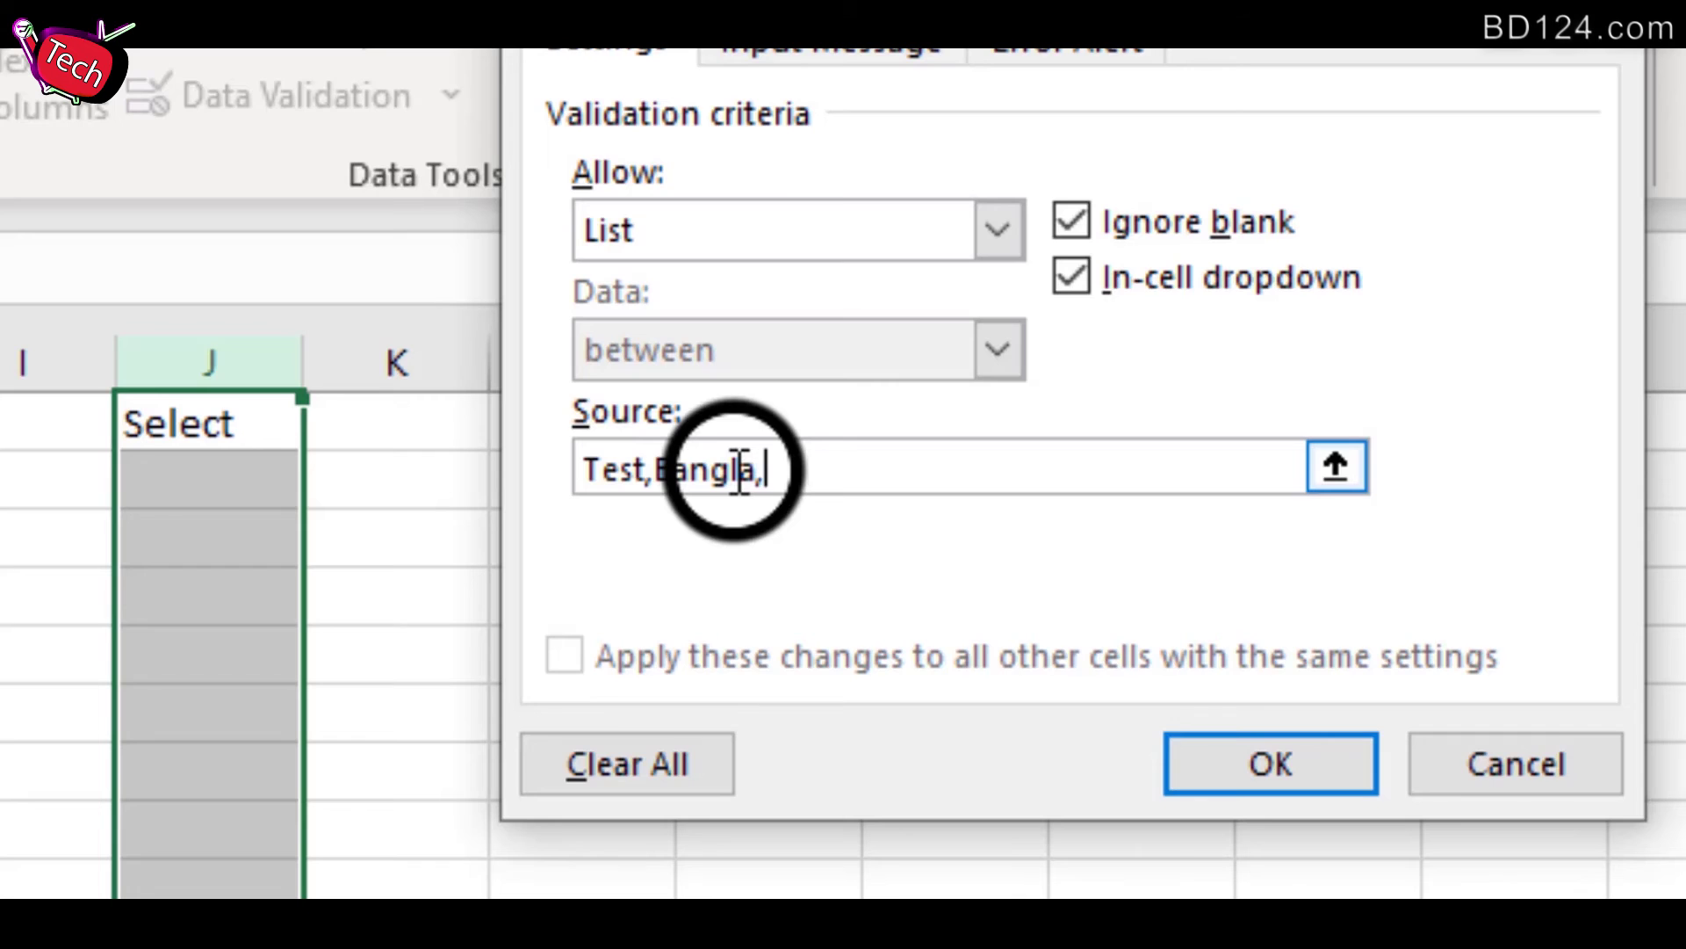
pyautogui.write('idu')
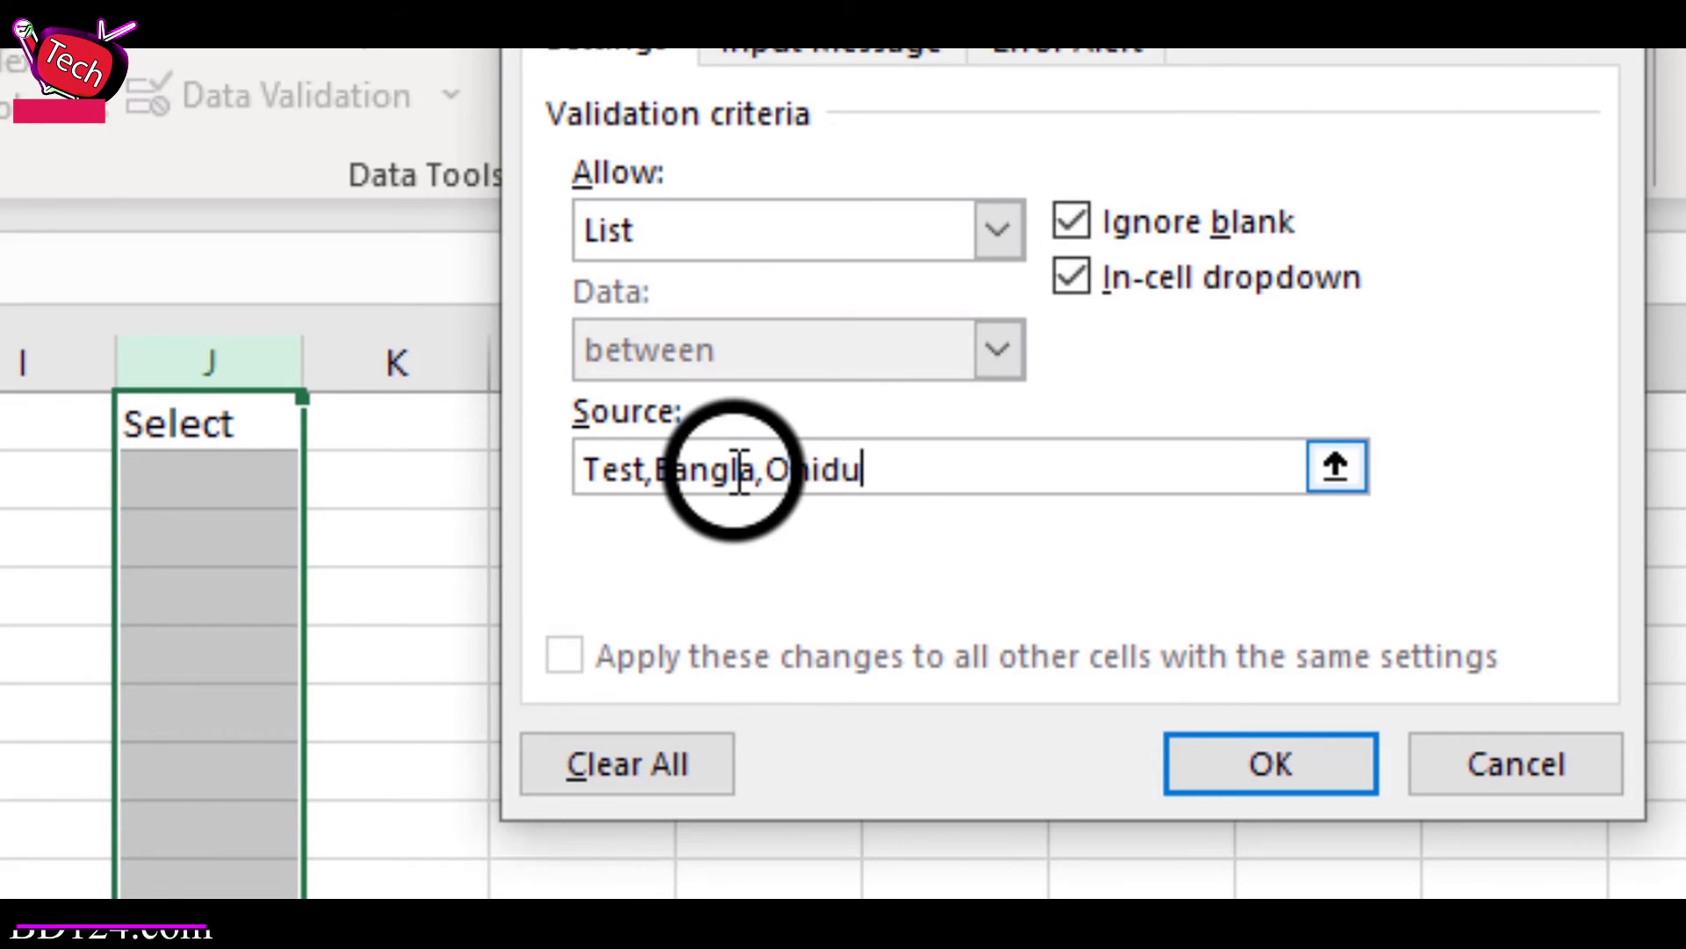
pyautogui.write('l')
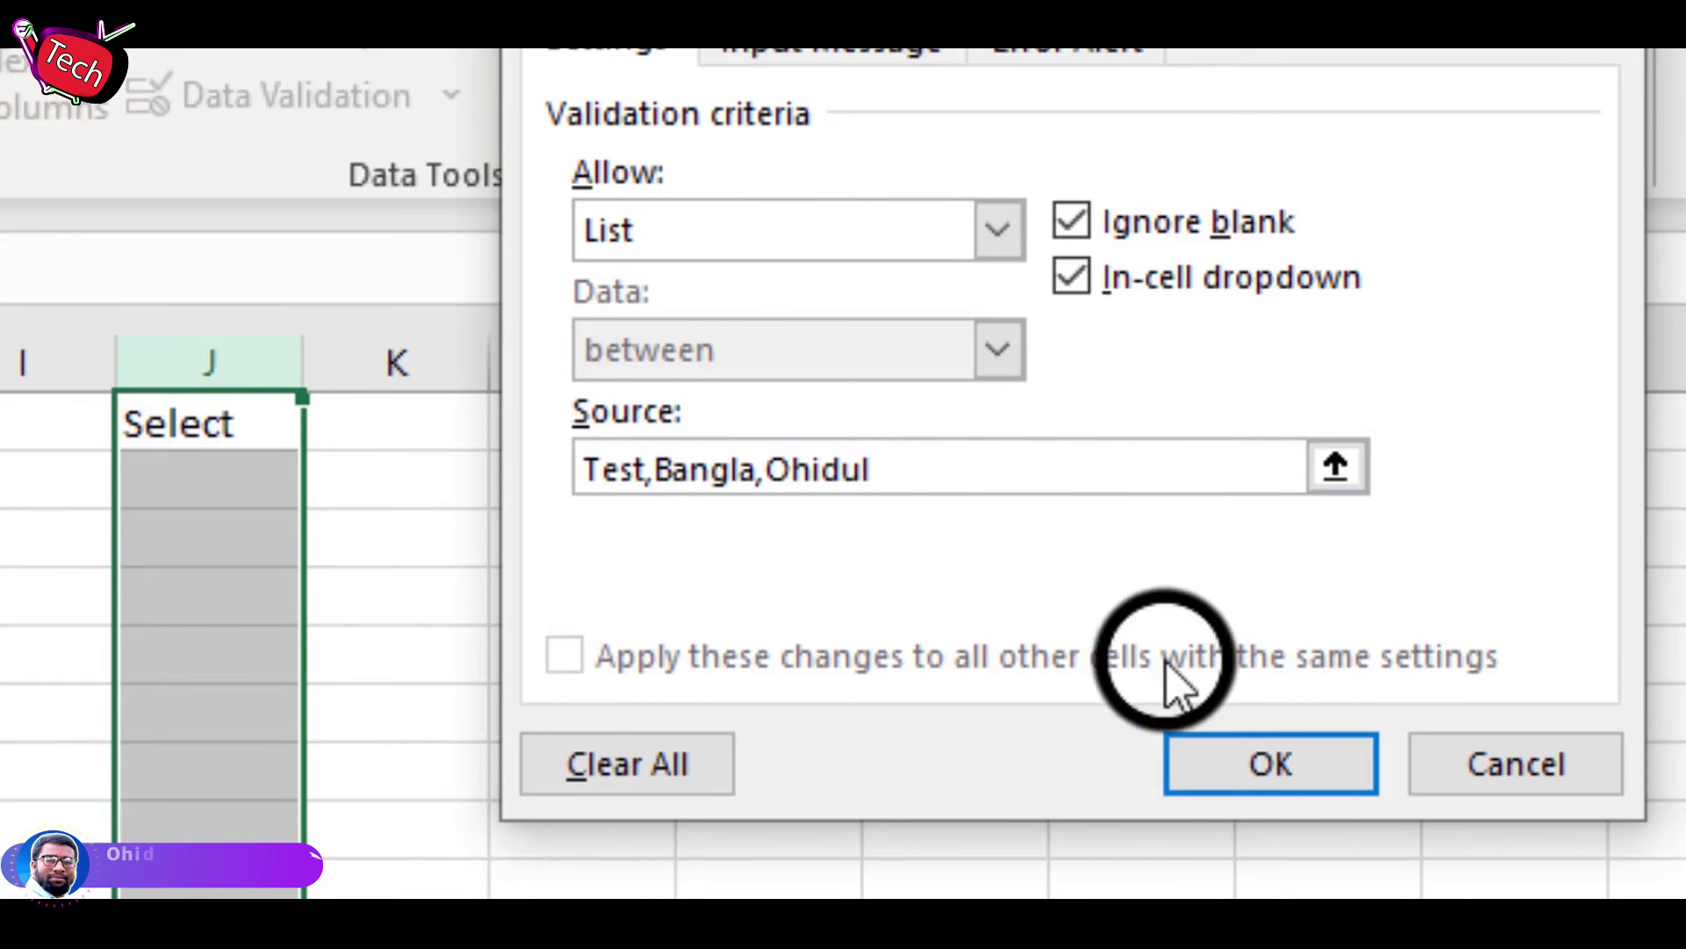
pyautogui.click(1269, 764)
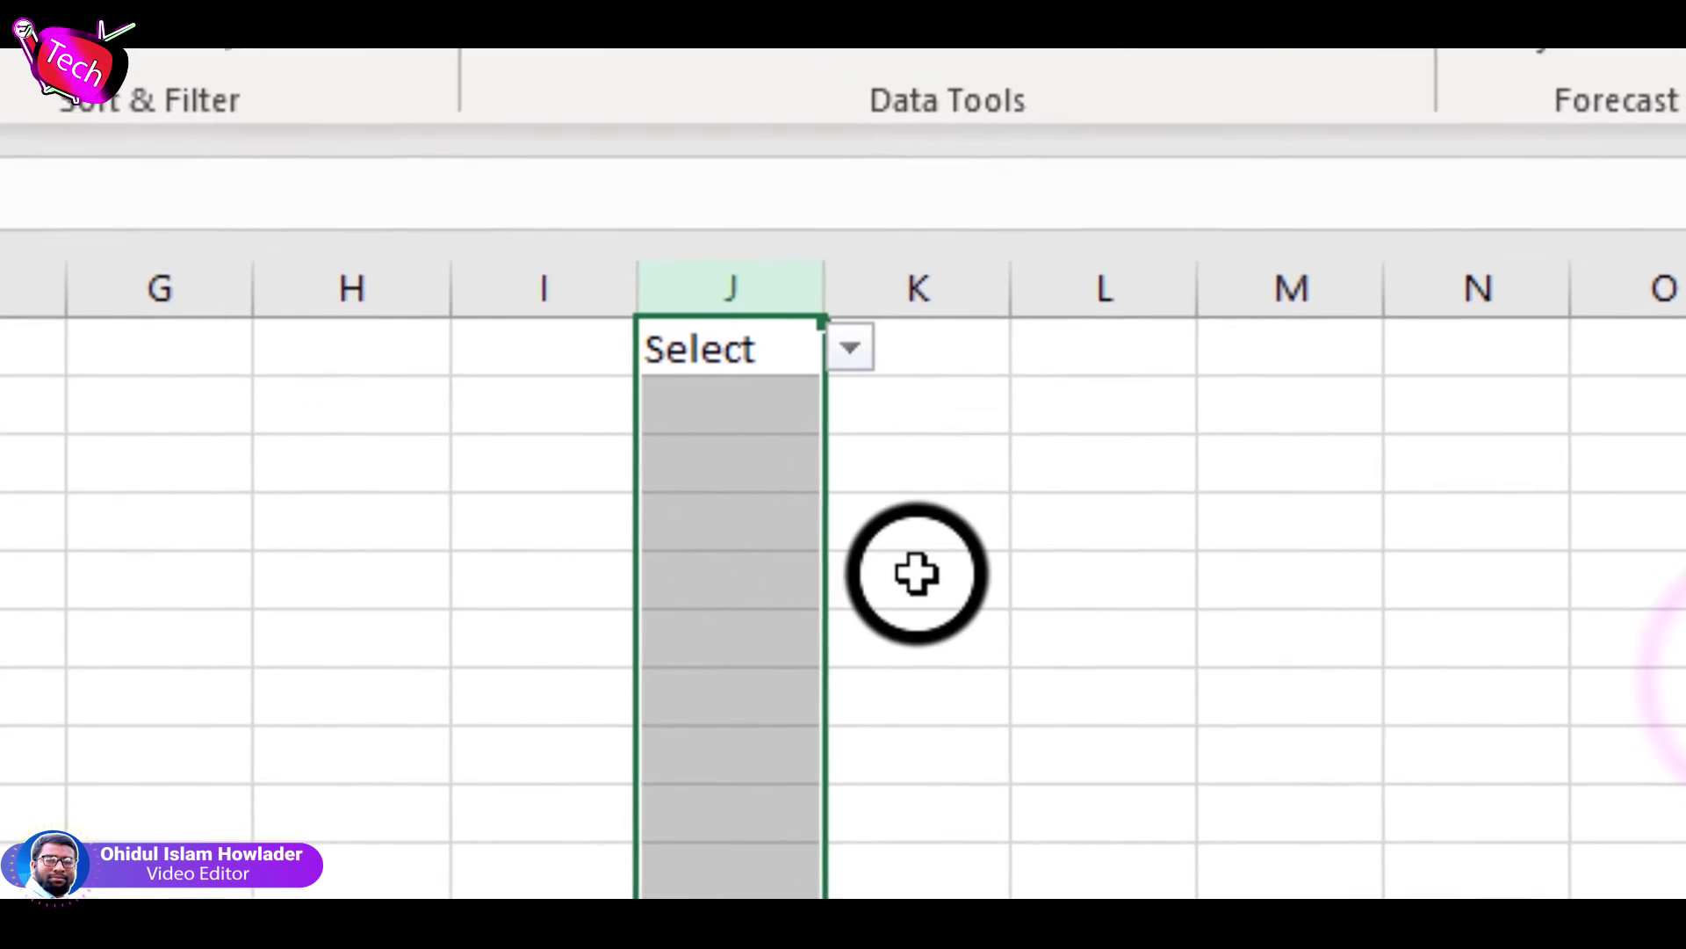
# Pick Bangla in J2, Ohidul in J4 and Bangla in J7 from column J's dropdown lists.
pyautogui.click(948, 556)
pyautogui.click(816, 422)
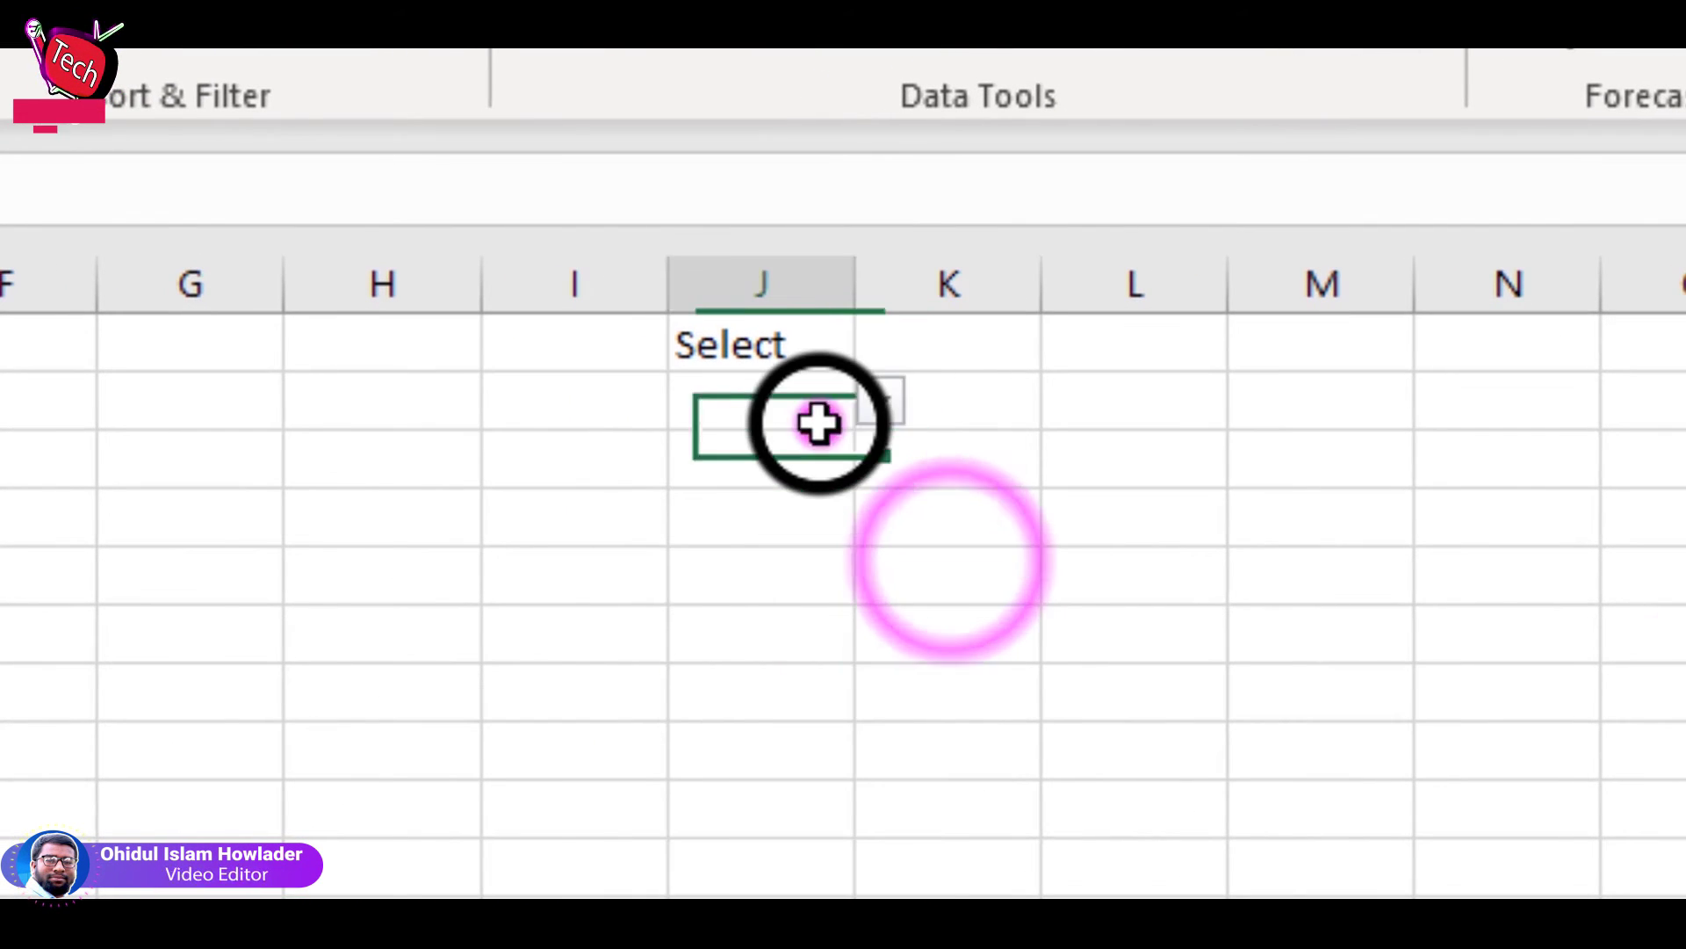
pyautogui.click(882, 402)
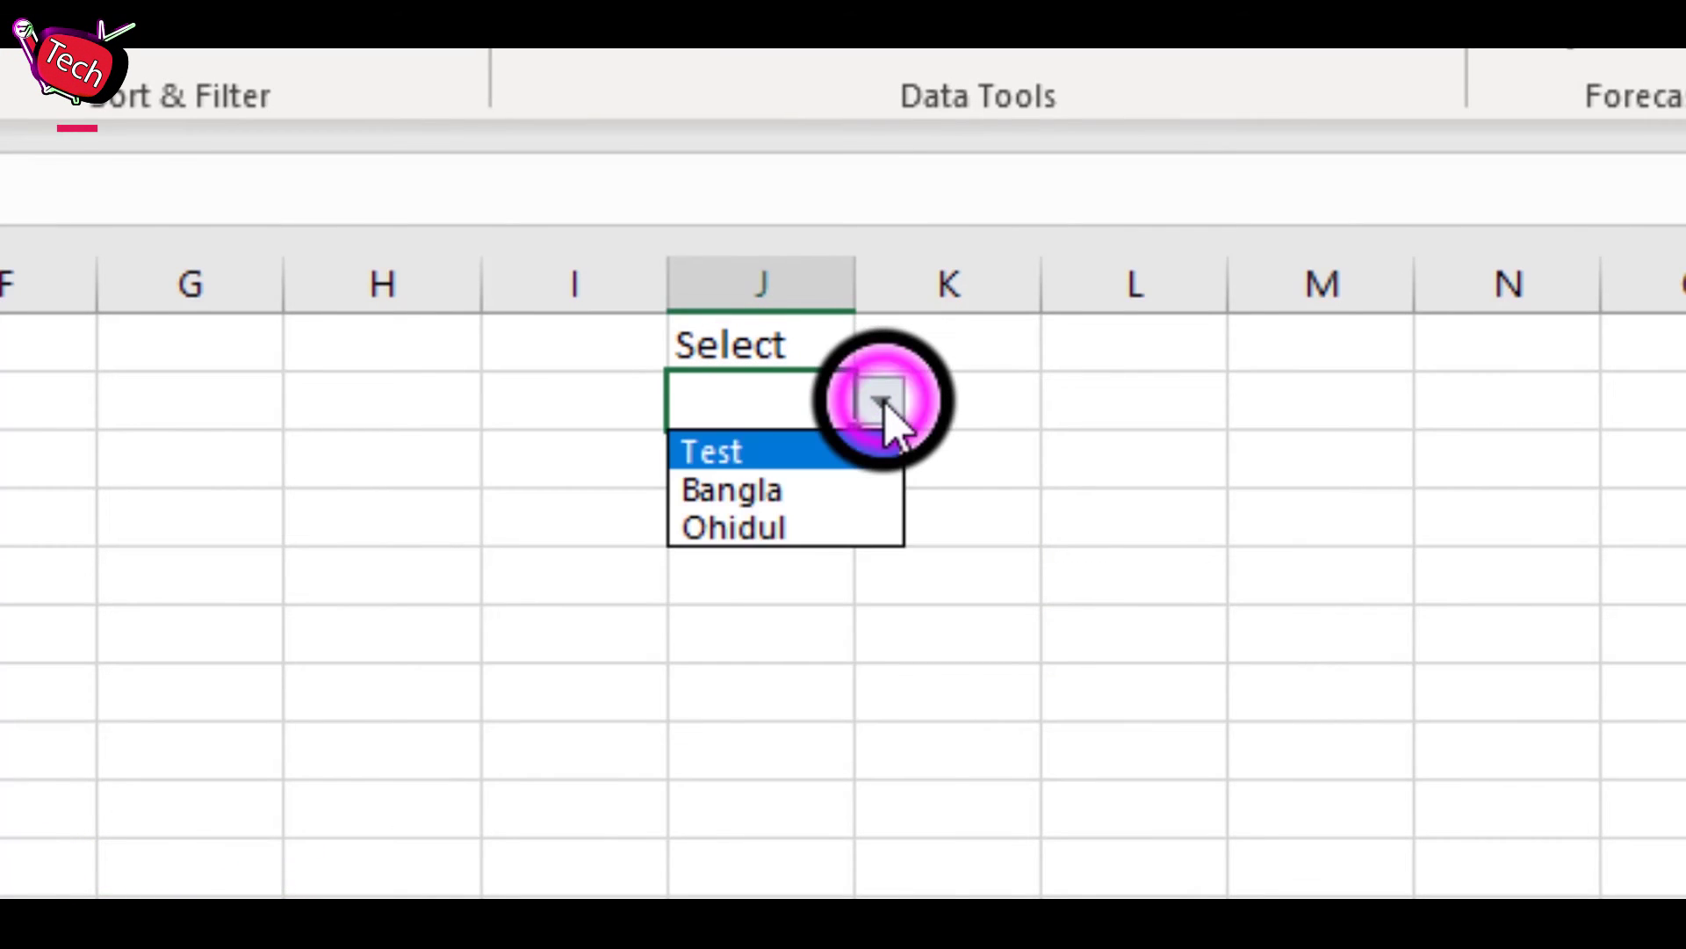
pyautogui.click(777, 488)
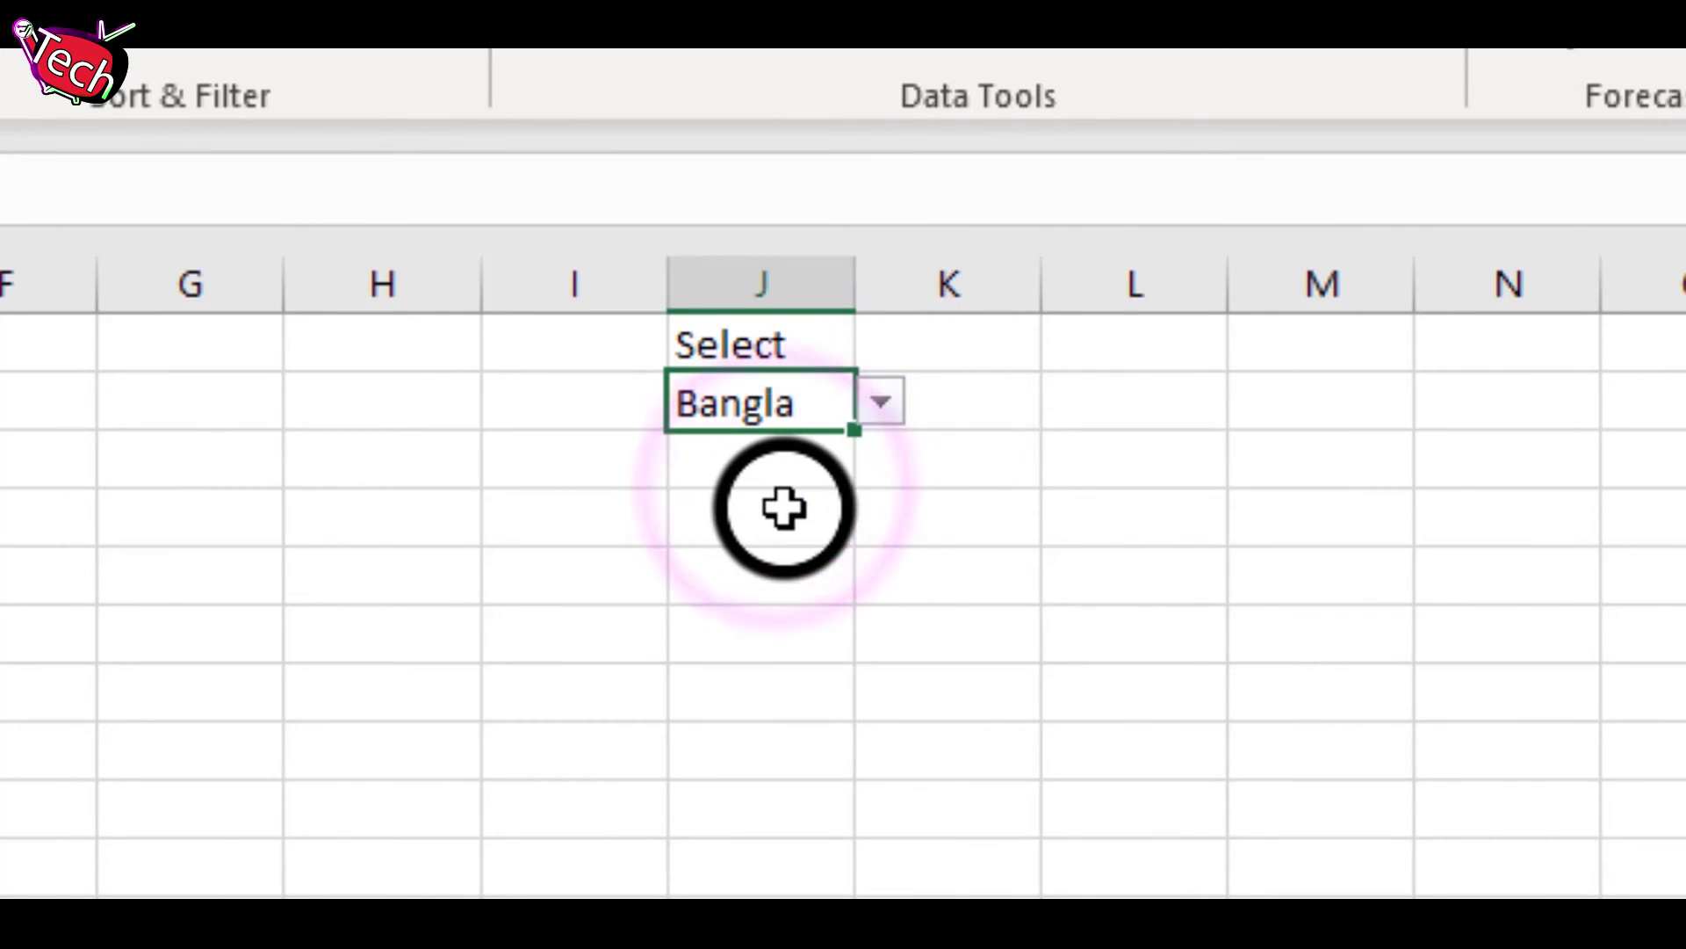
pyautogui.click(775, 514)
pyautogui.click(881, 518)
pyautogui.click(786, 643)
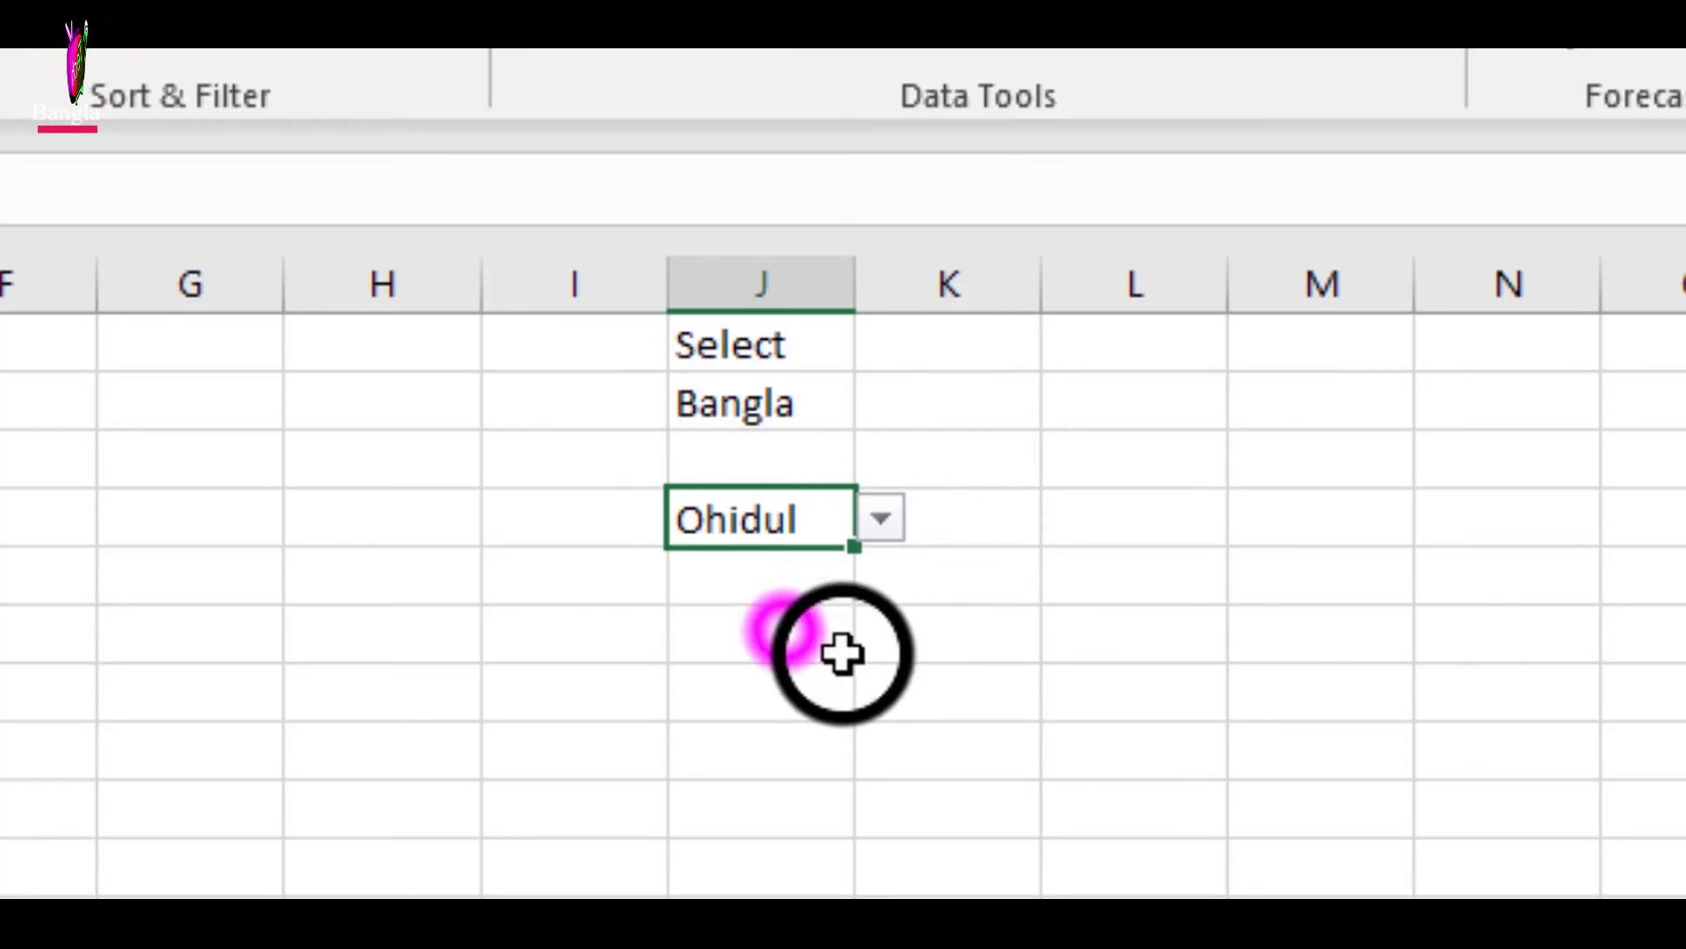
pyautogui.click(791, 680)
pyautogui.click(881, 693)
pyautogui.click(830, 782)
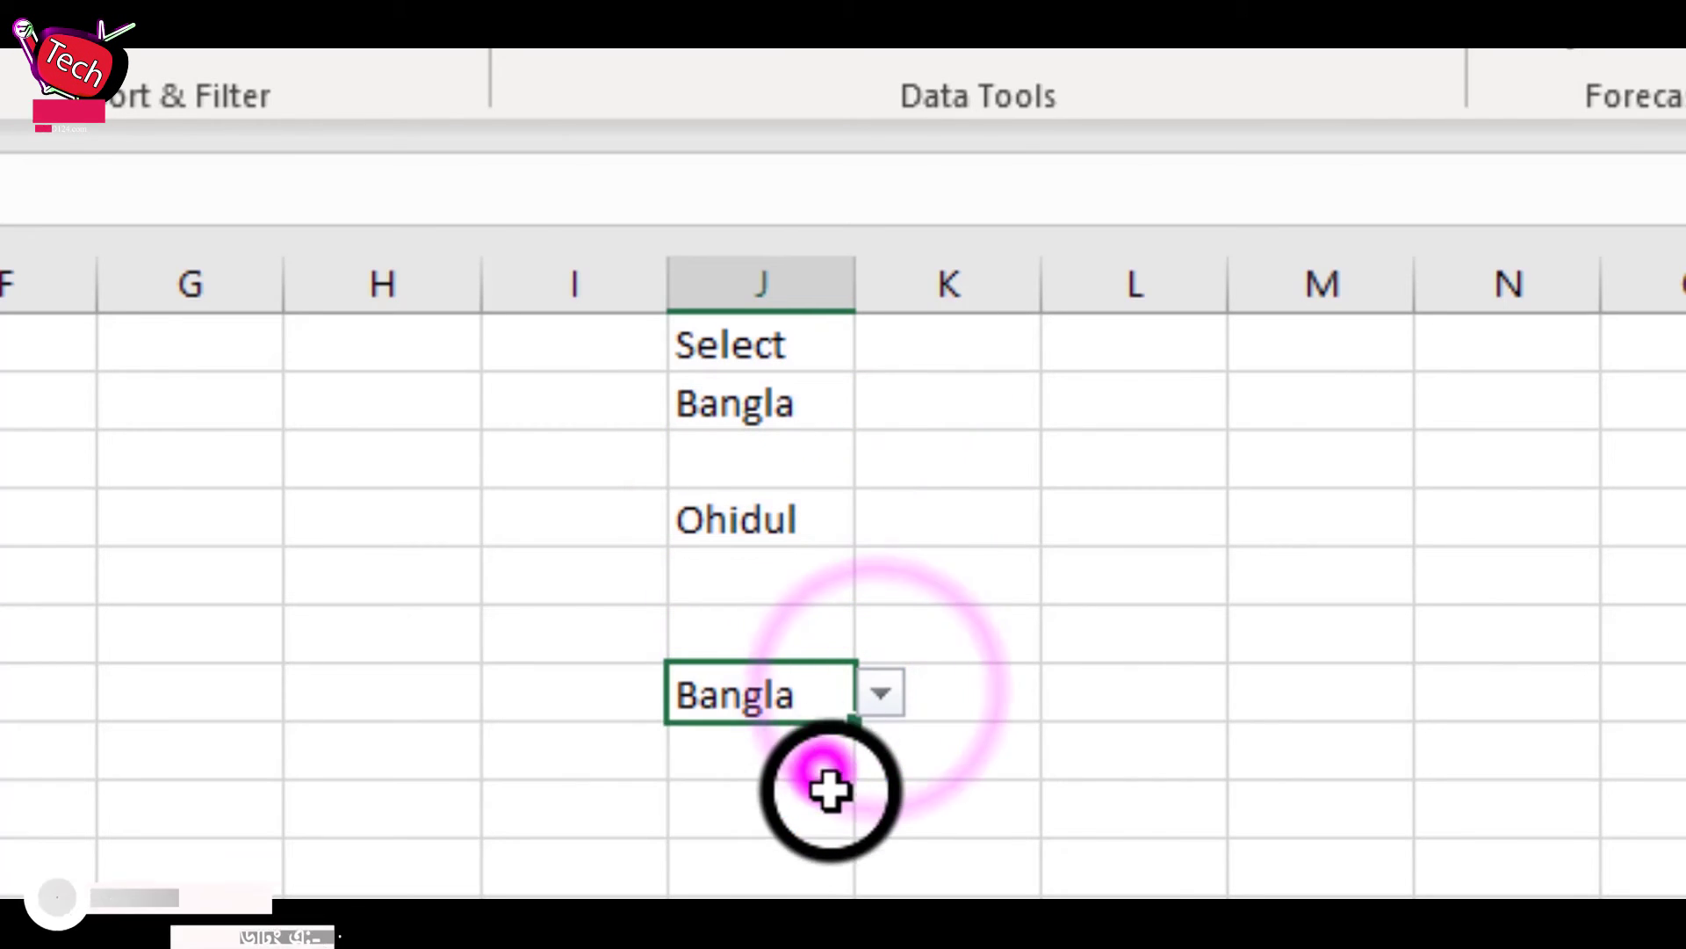
pyautogui.click(791, 817)
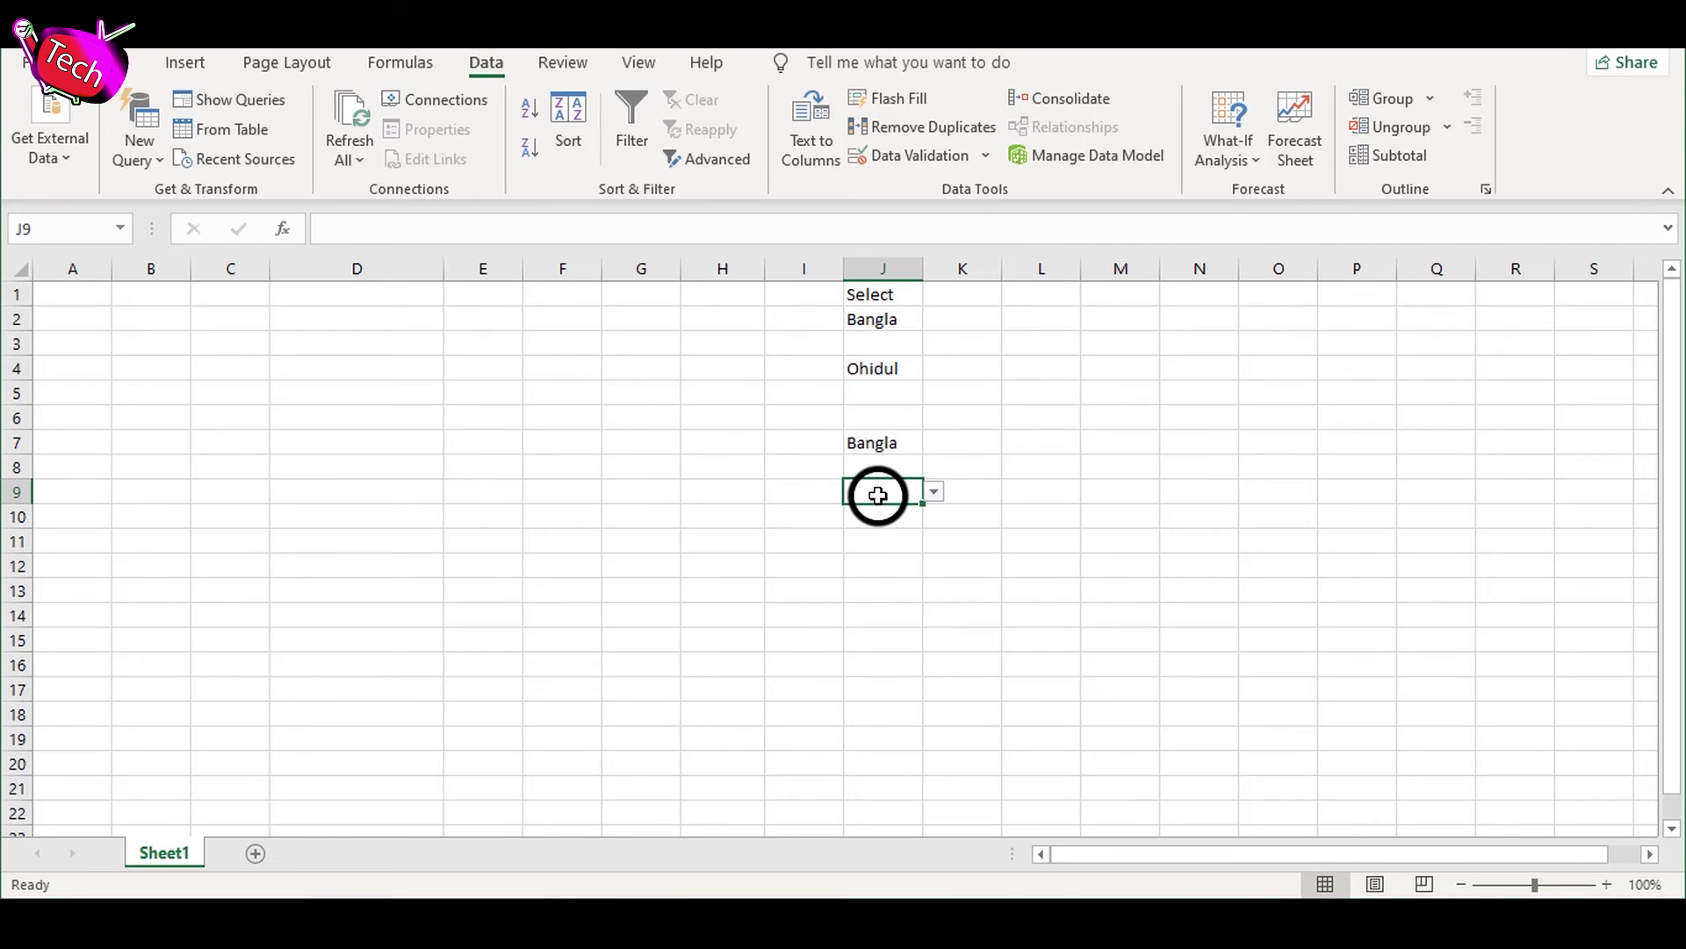
pyautogui.click(873, 269)
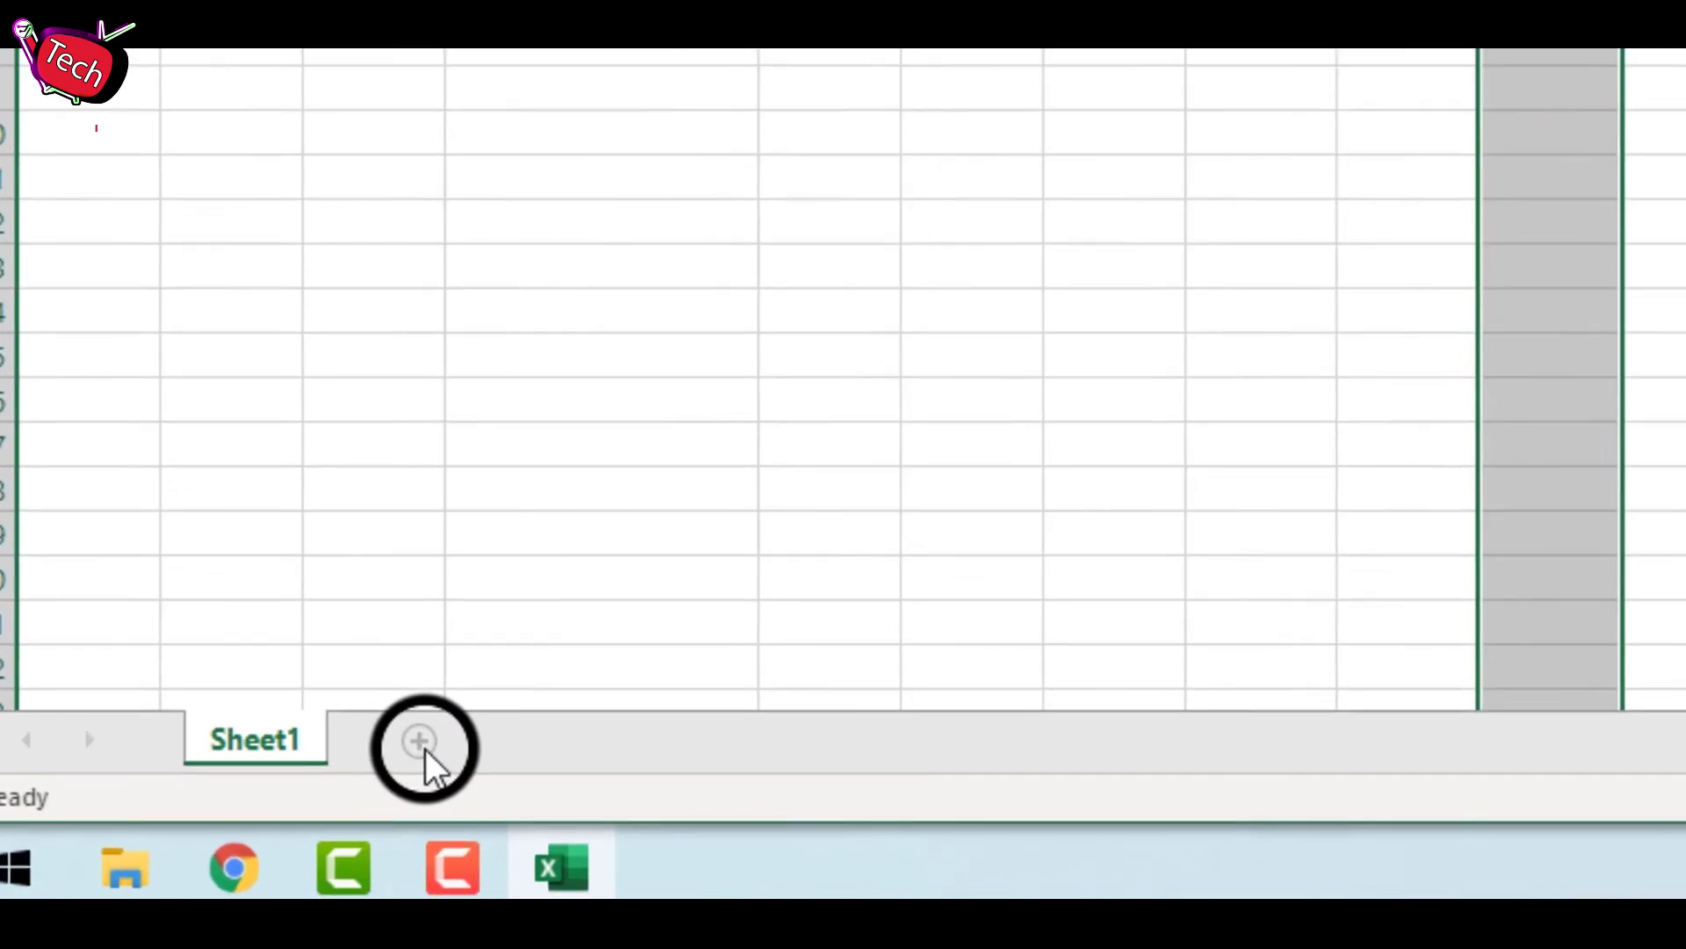
# Add a new worksheet and rename it List.
pyautogui.click(255, 853)
pyautogui.rightClick(487, 719)
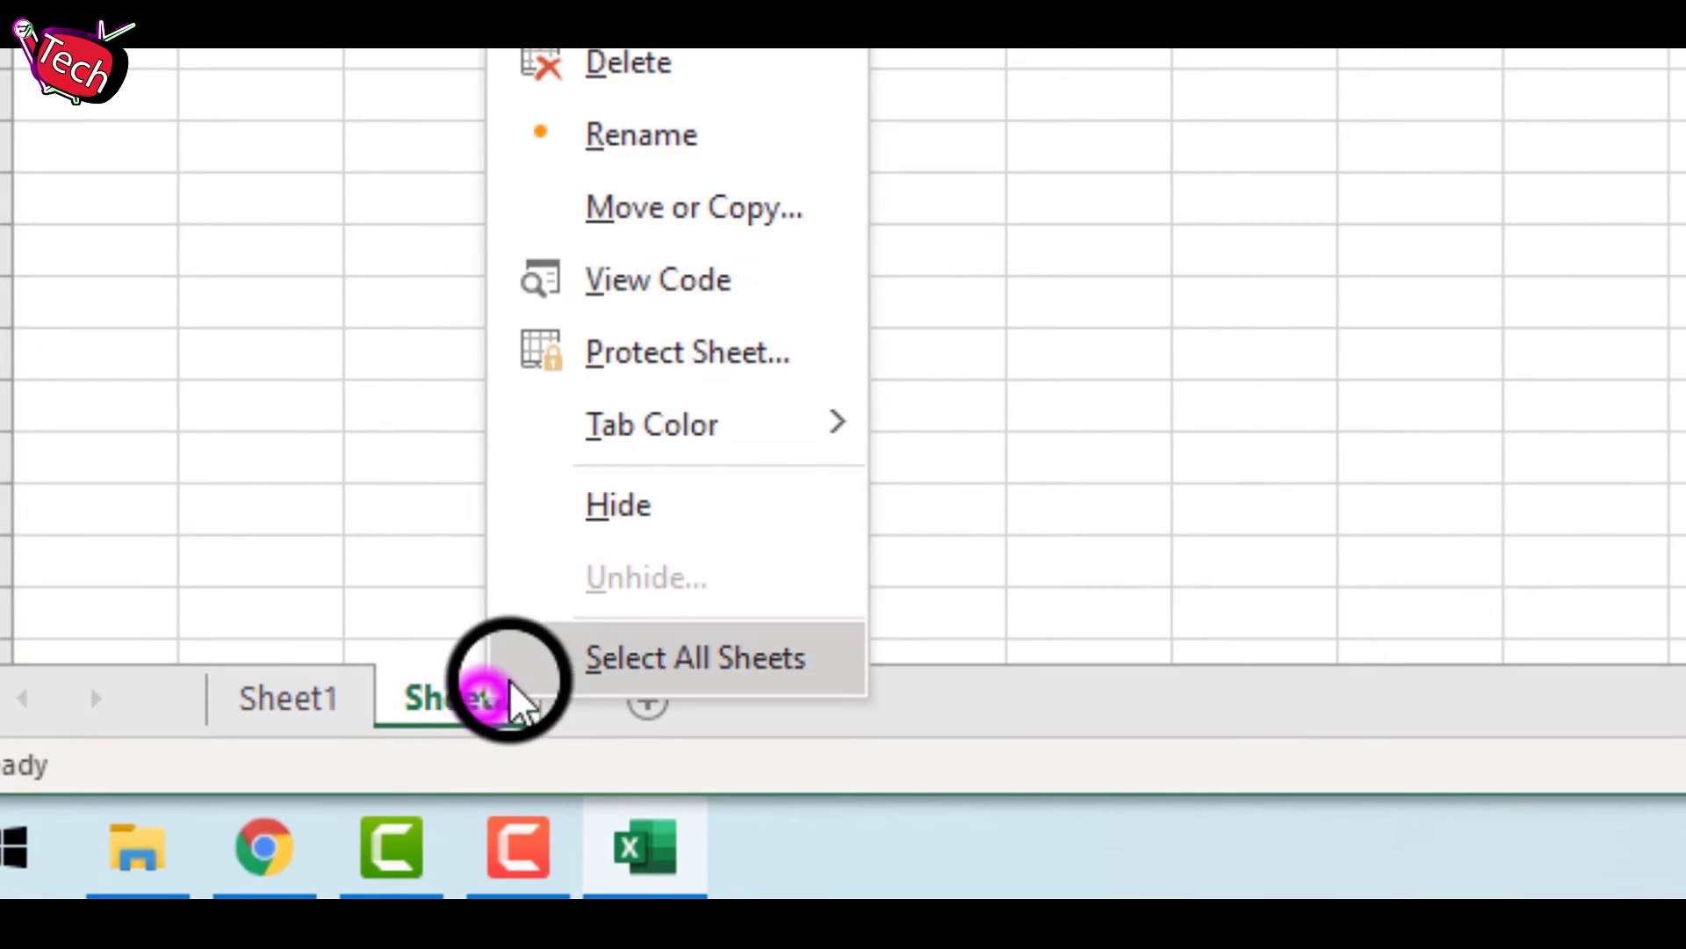
pyautogui.click(676, 144)
pyautogui.write('Lls')
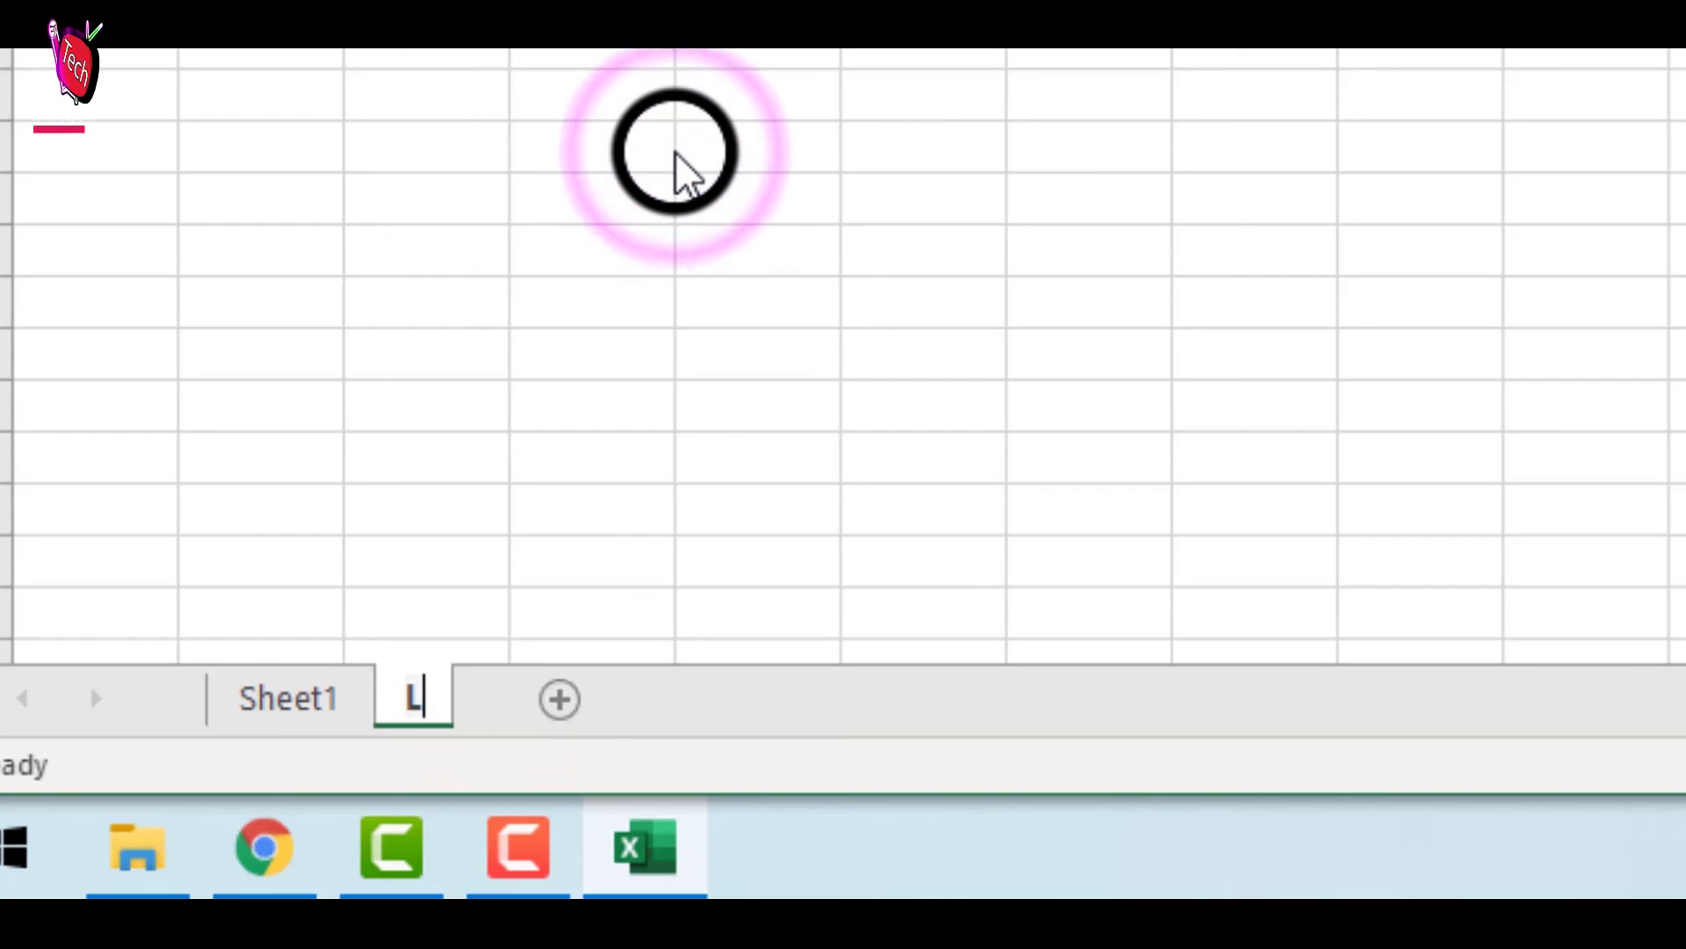
pyautogui.press('Return')
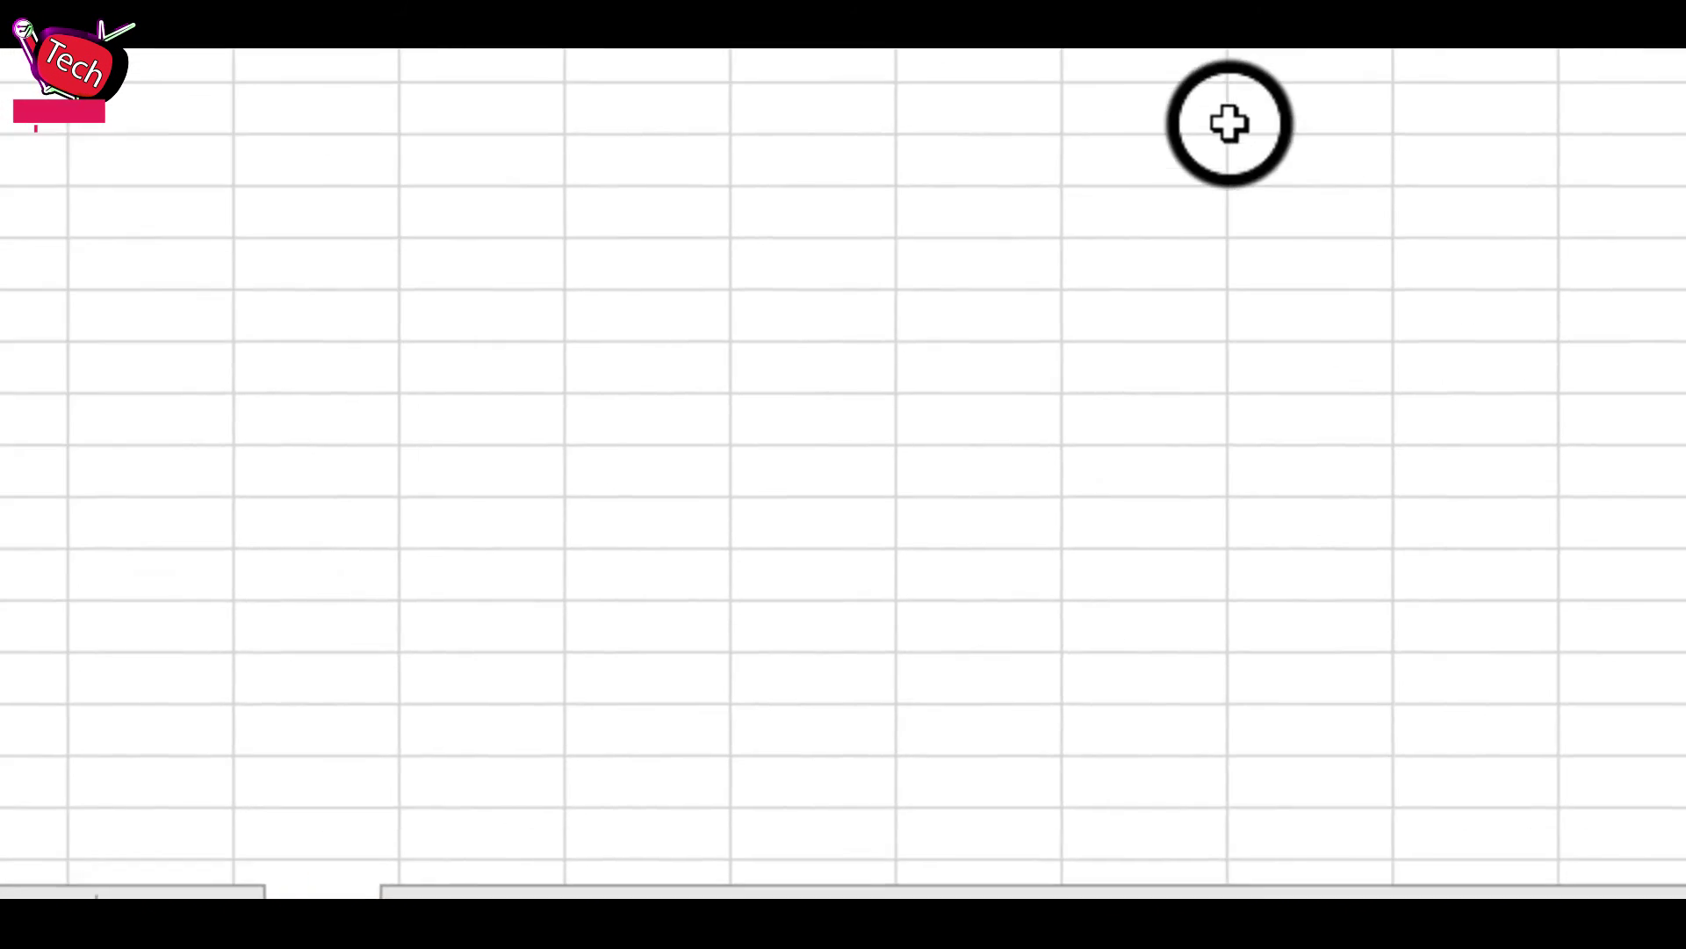
# Convert column G of the List sheet into a table with headers, then edit its G1 header.
pyautogui.click(724, 217)
pyautogui.moveTo(724, 217); pyautogui.dragTo(783, 876)
pyautogui.click(726, 161)
pyautogui.click(766, 353)
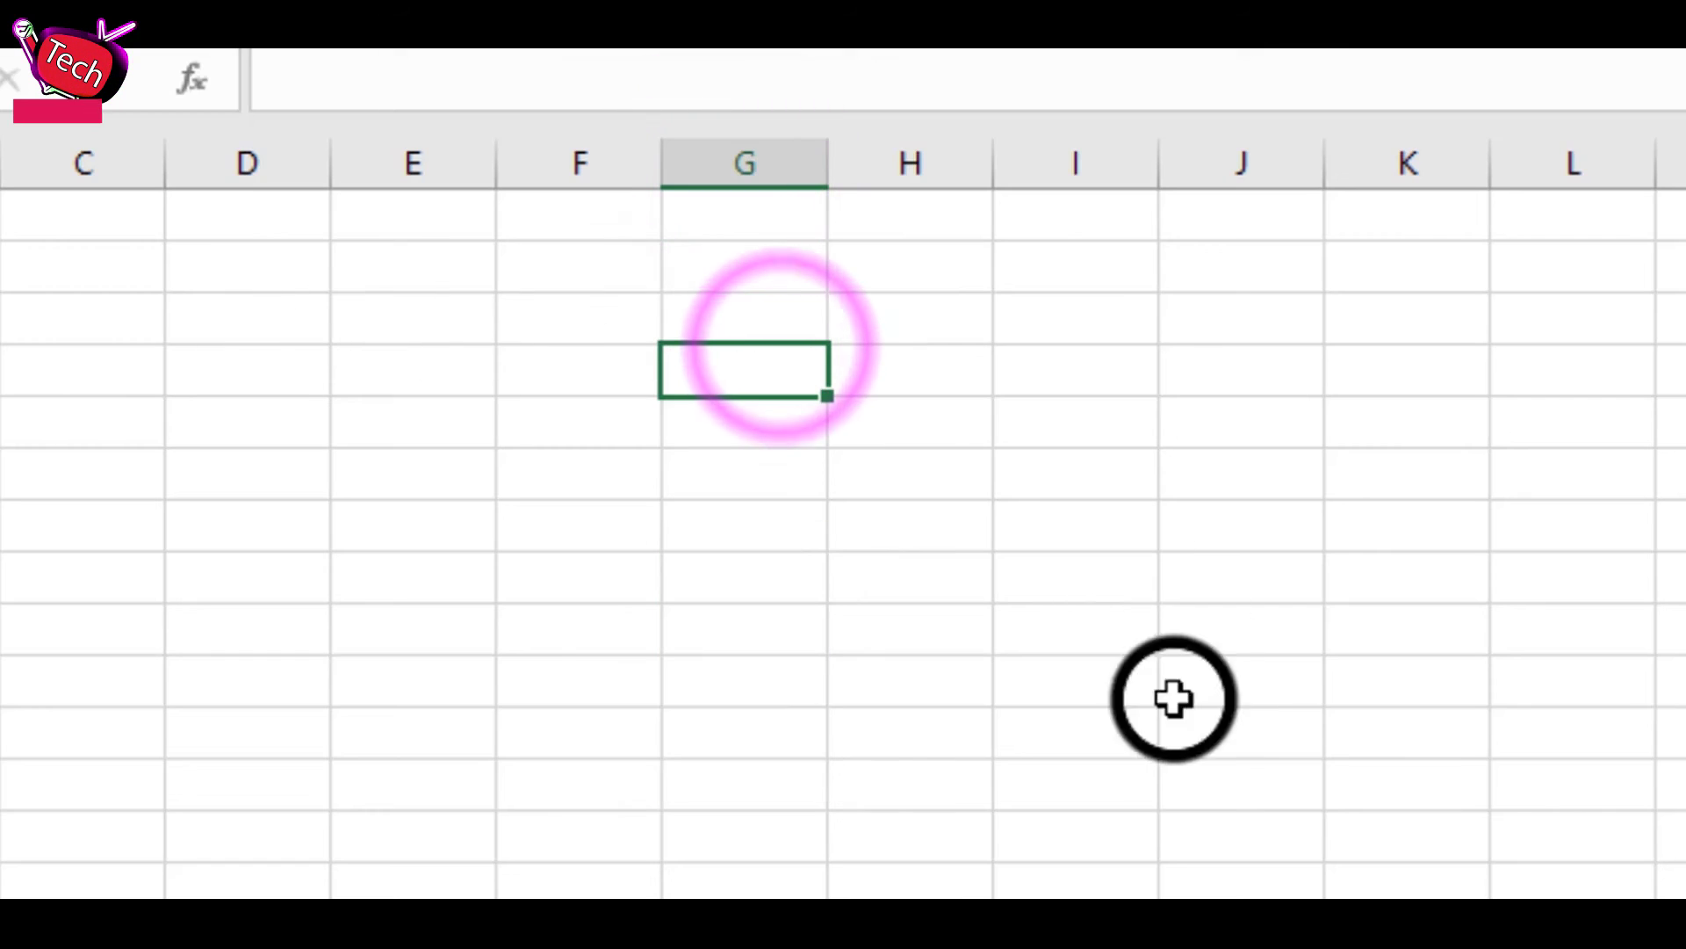
pyautogui.click(744, 157)
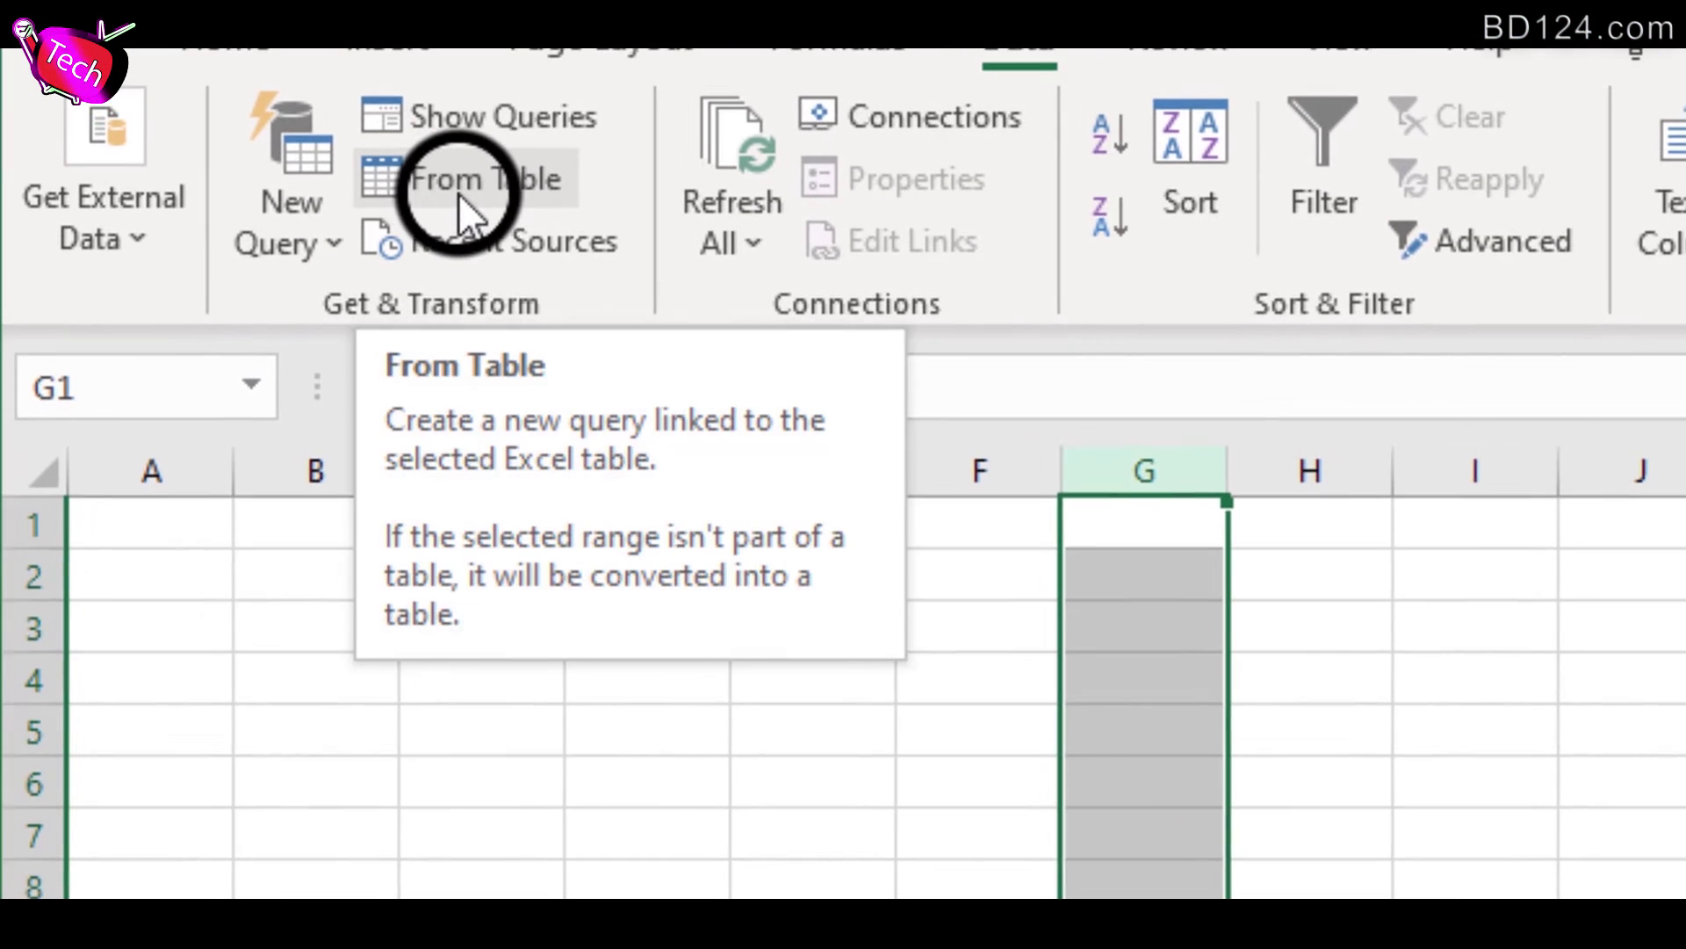
pyautogui.click(490, 183)
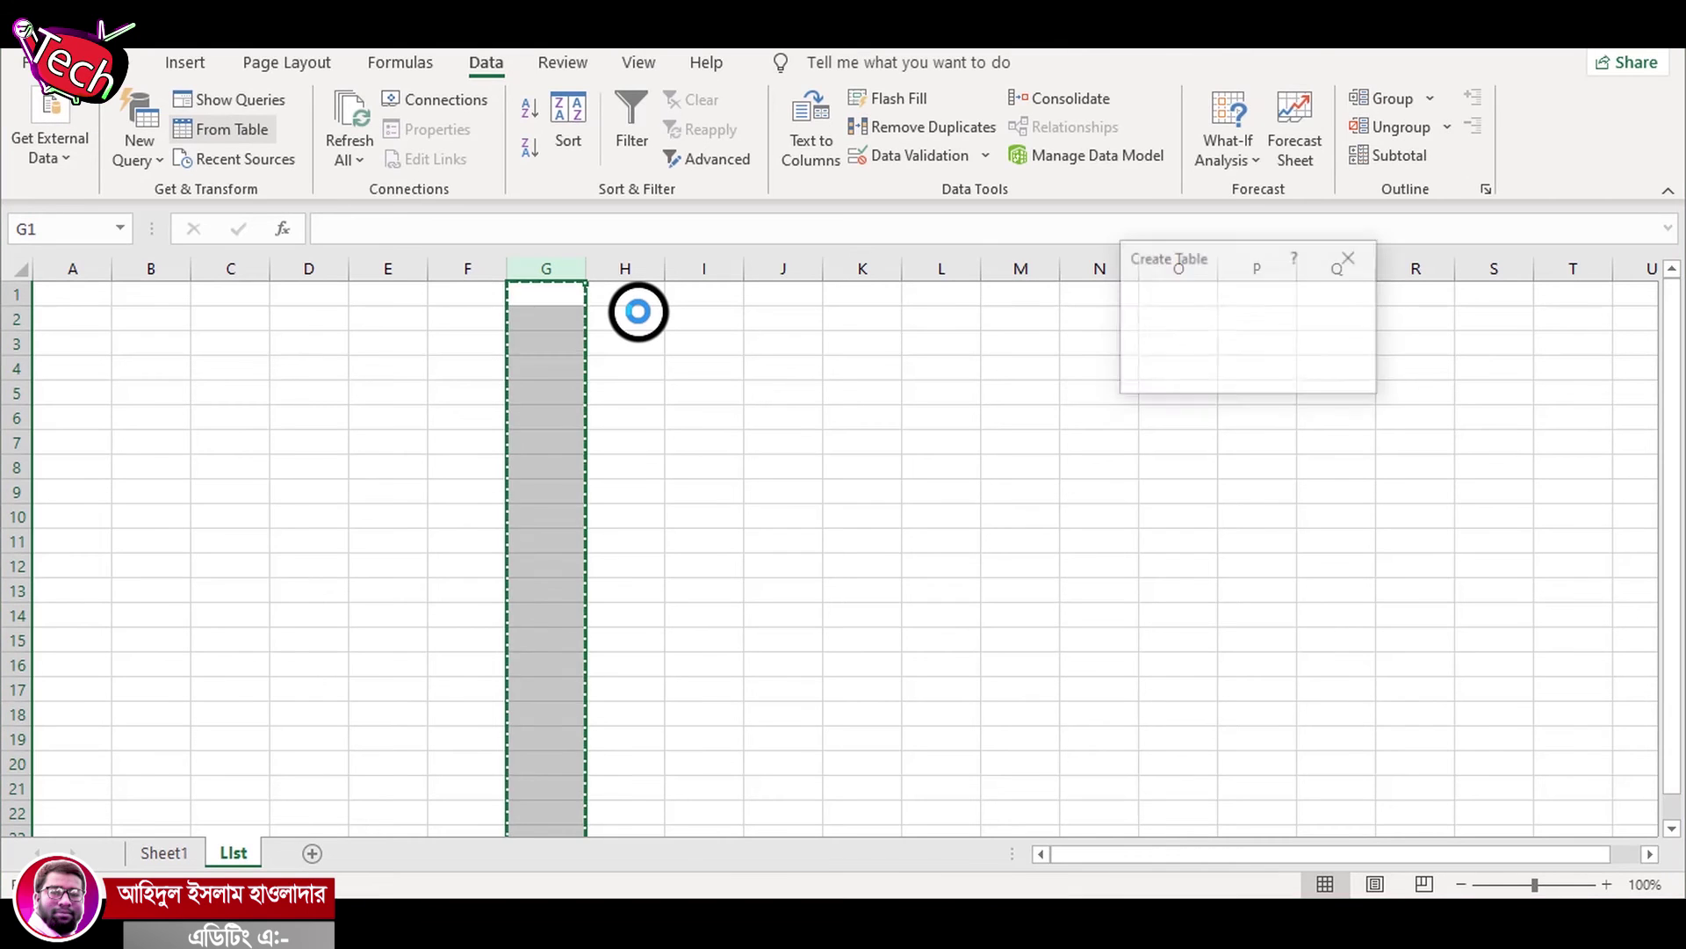
pyautogui.click(1234, 373)
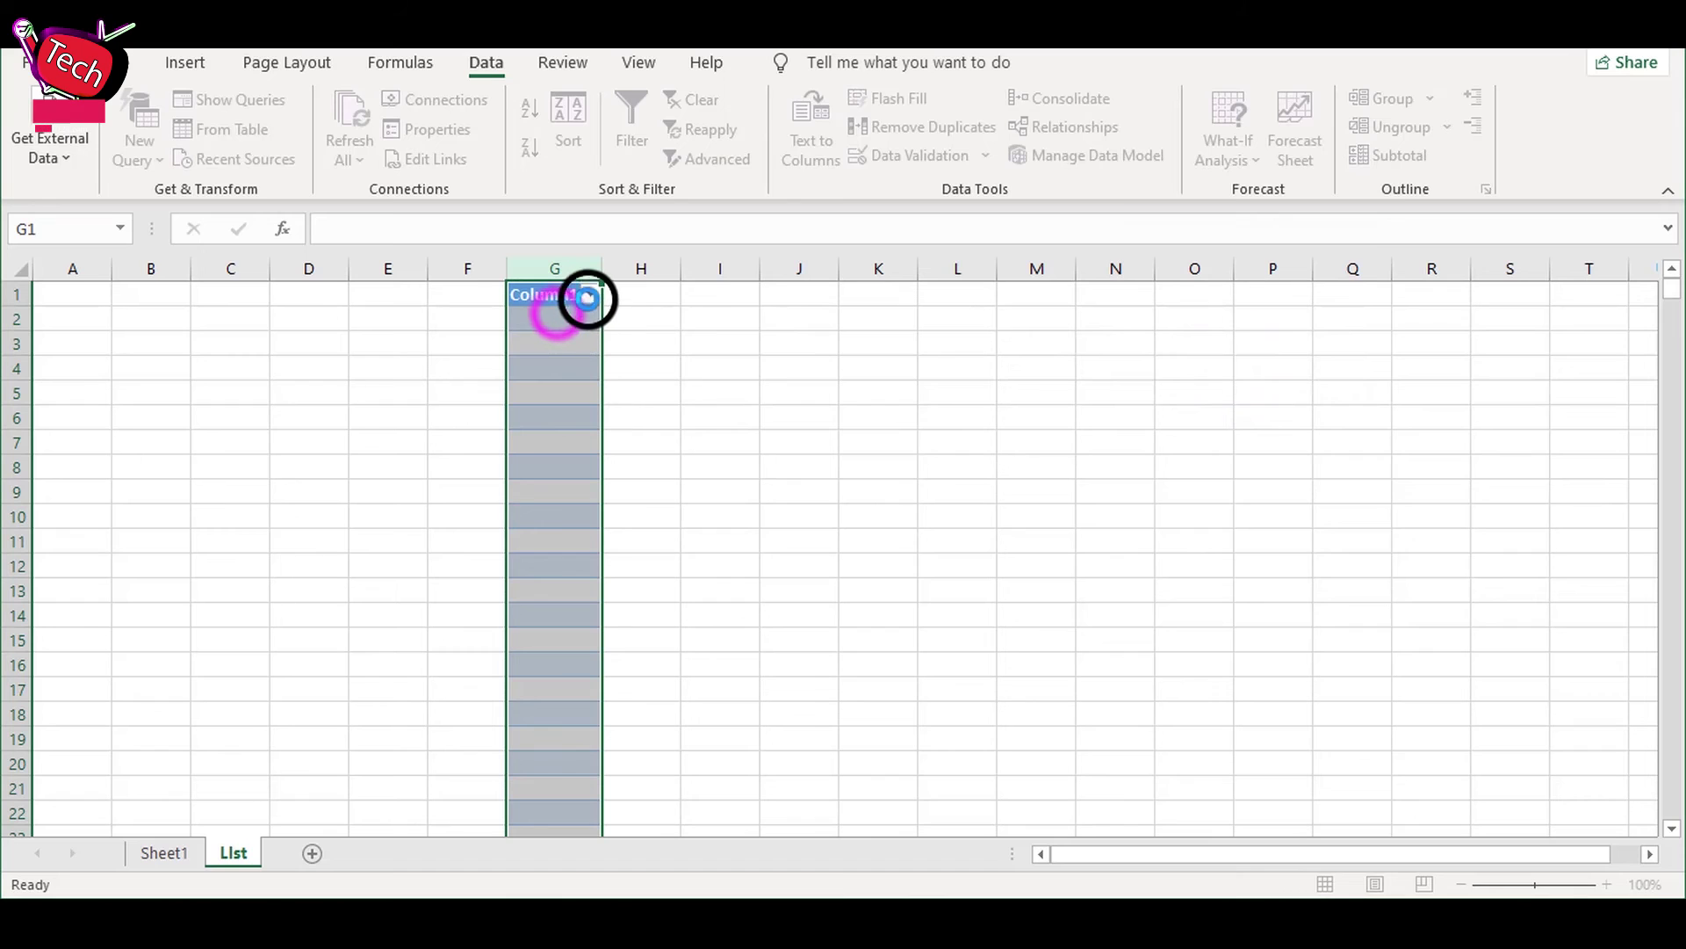
pyautogui.click(562, 298)
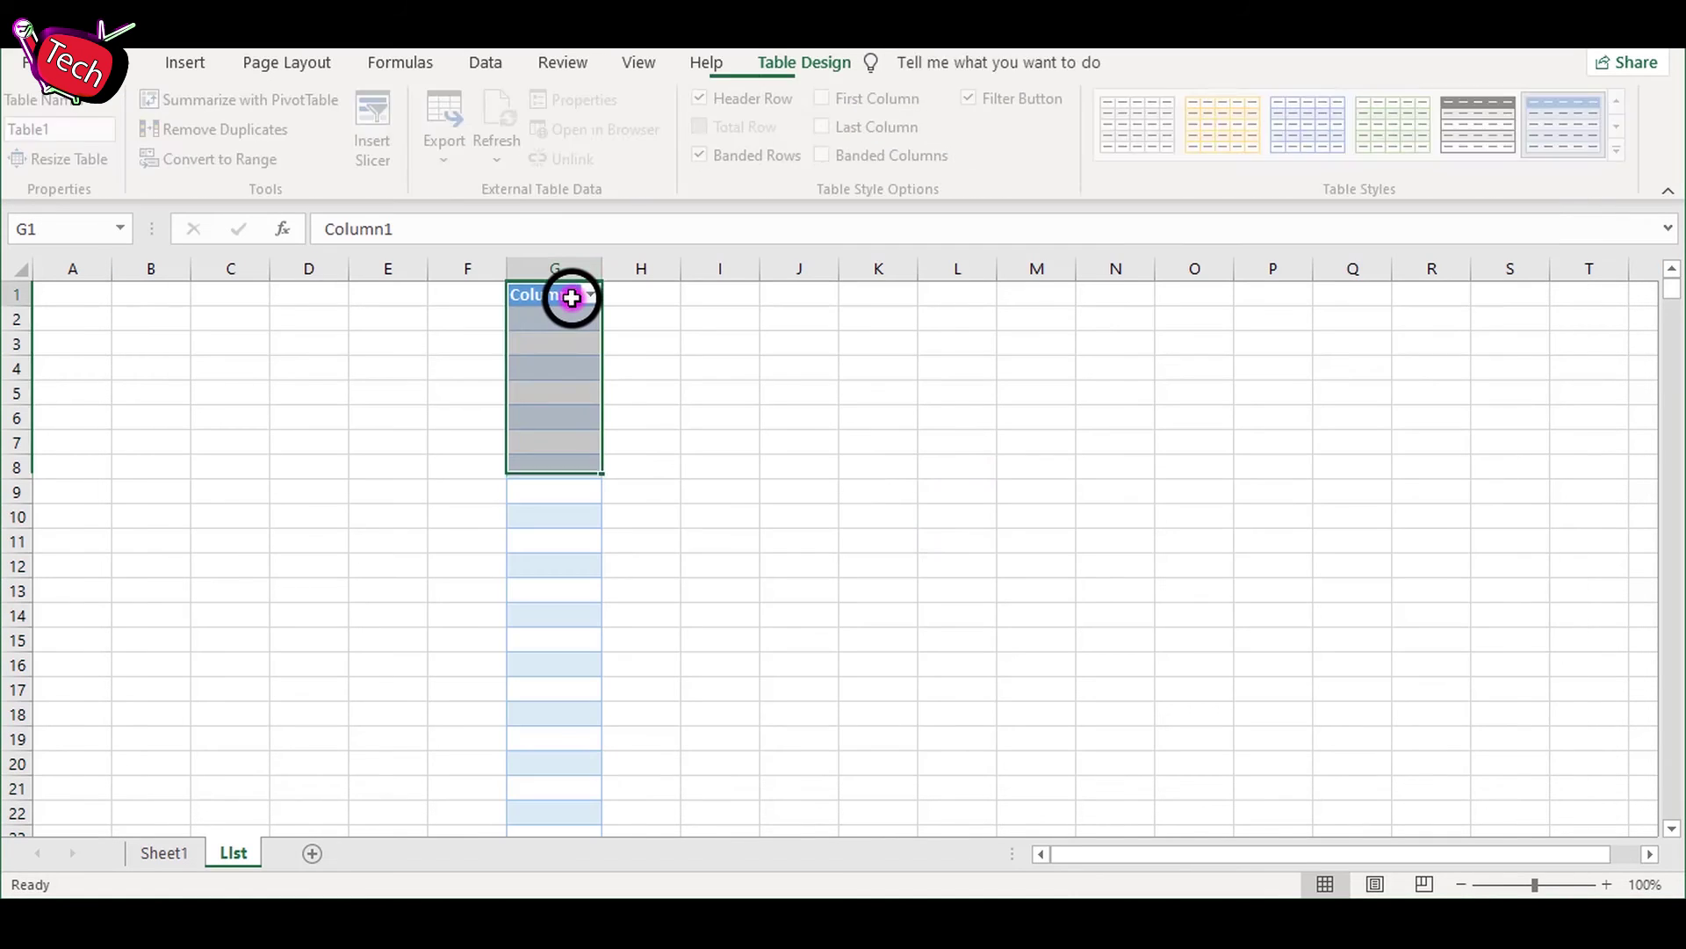
pyautogui.doubleClick(569, 301)
pyautogui.write('Test')
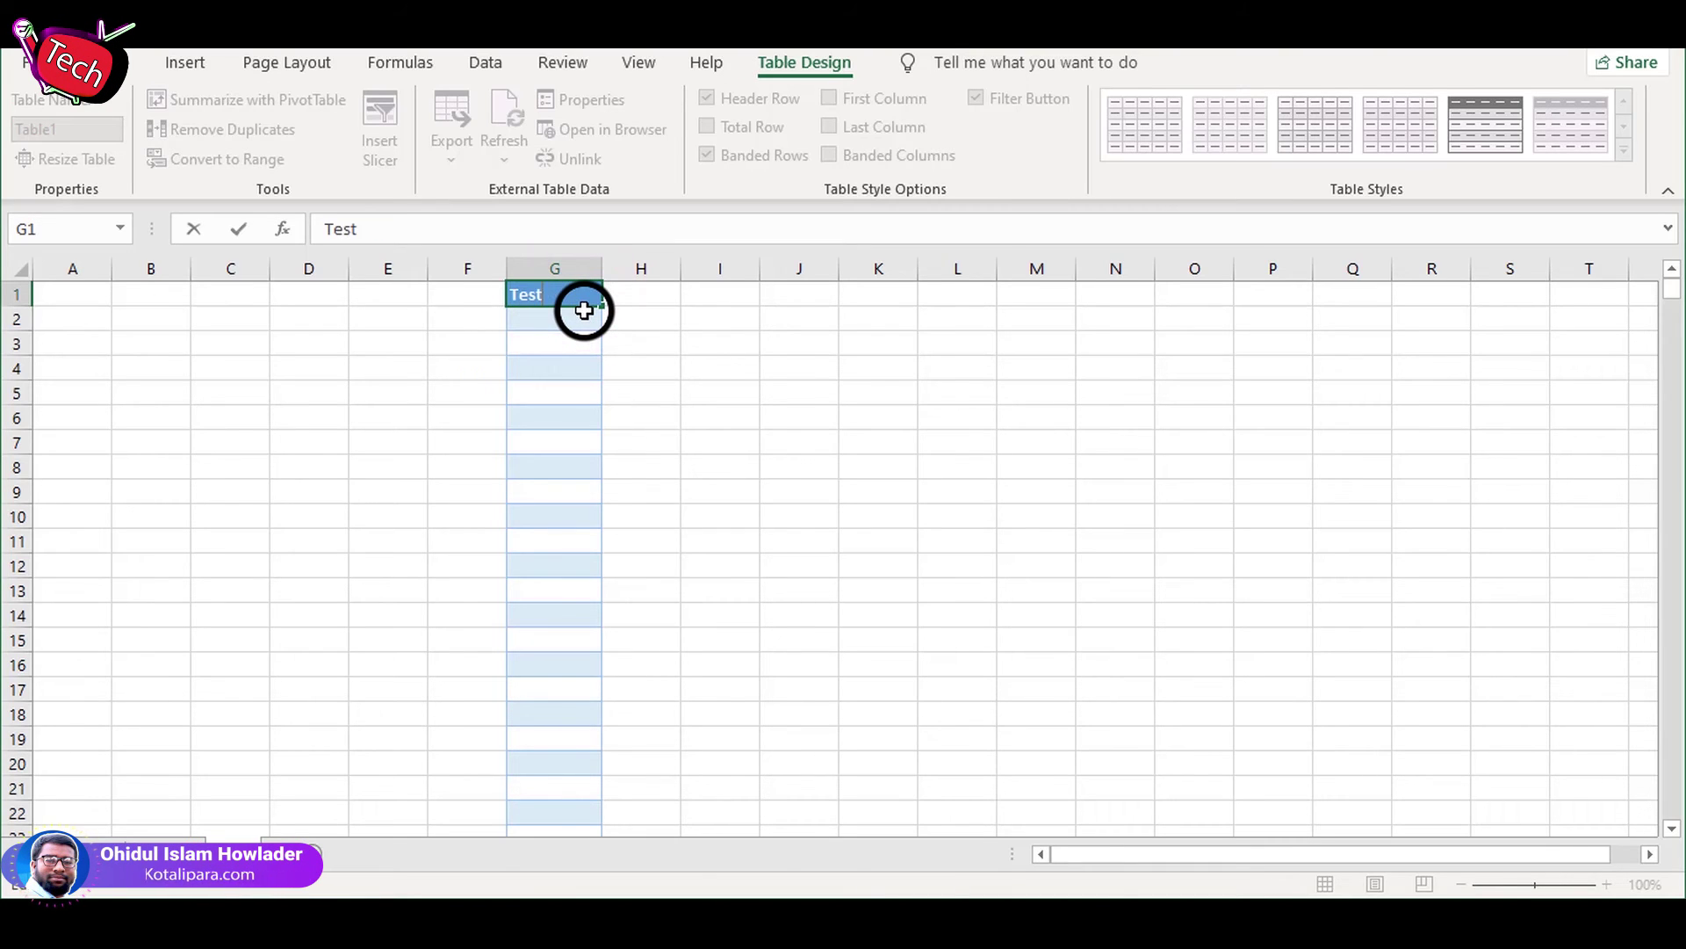
# Name the table header Test and enter Bangla, Banga, Bangladesh and Naa below it.
pyautogui.press('Return')
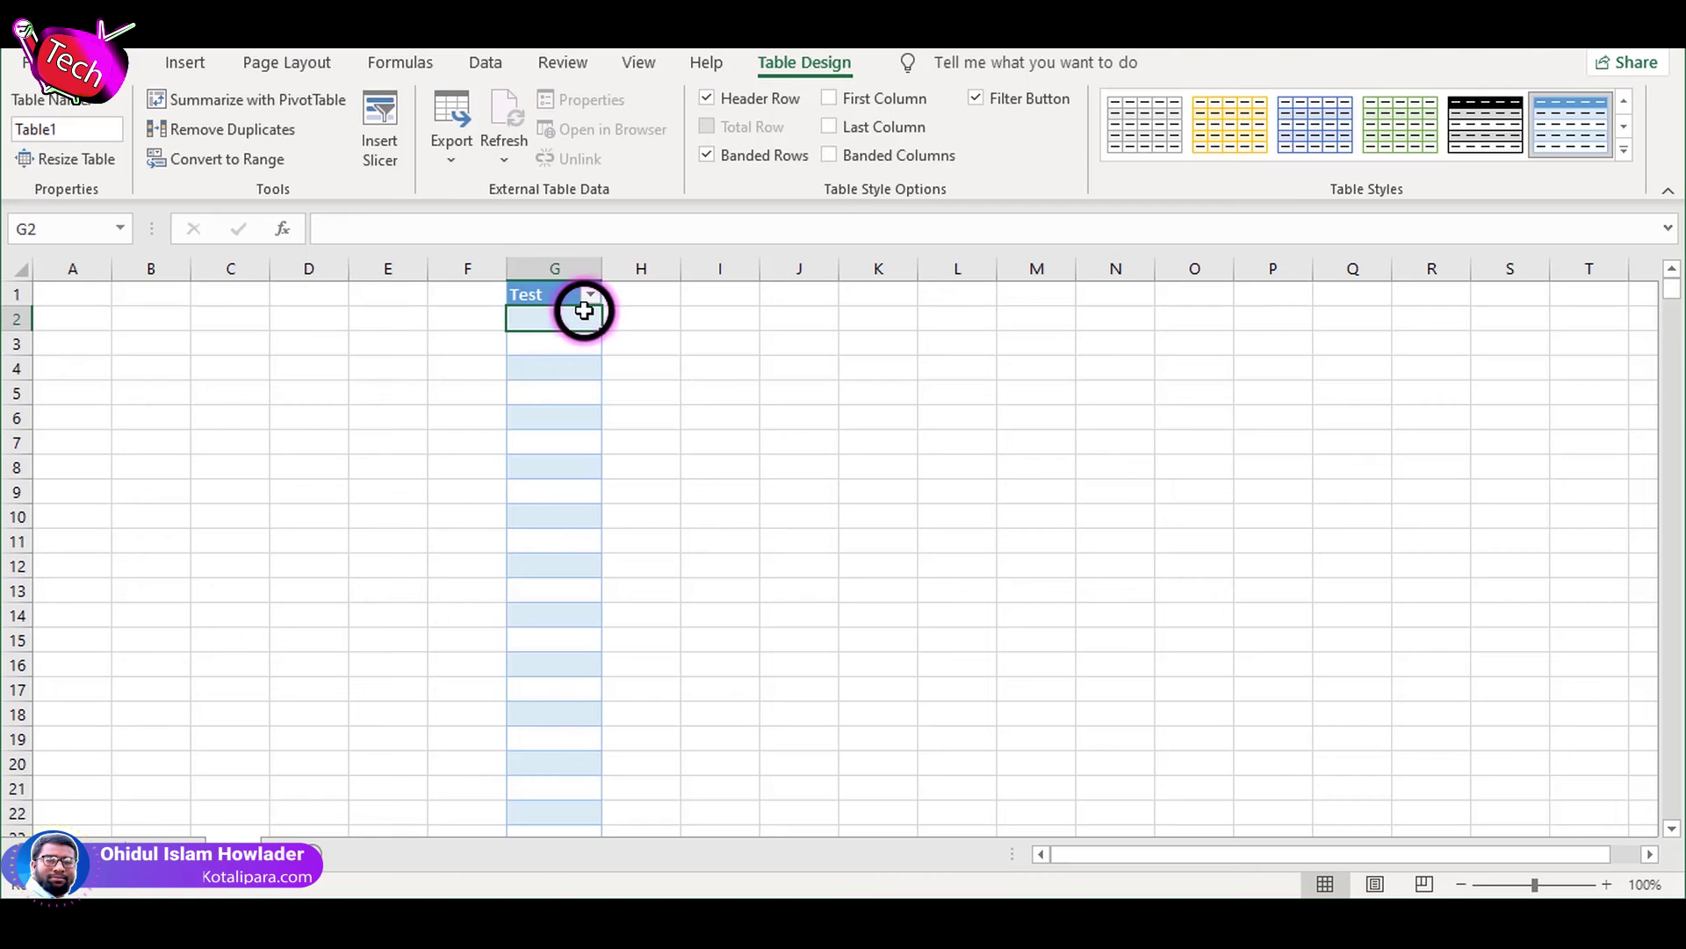
pyautogui.write('Bangla')
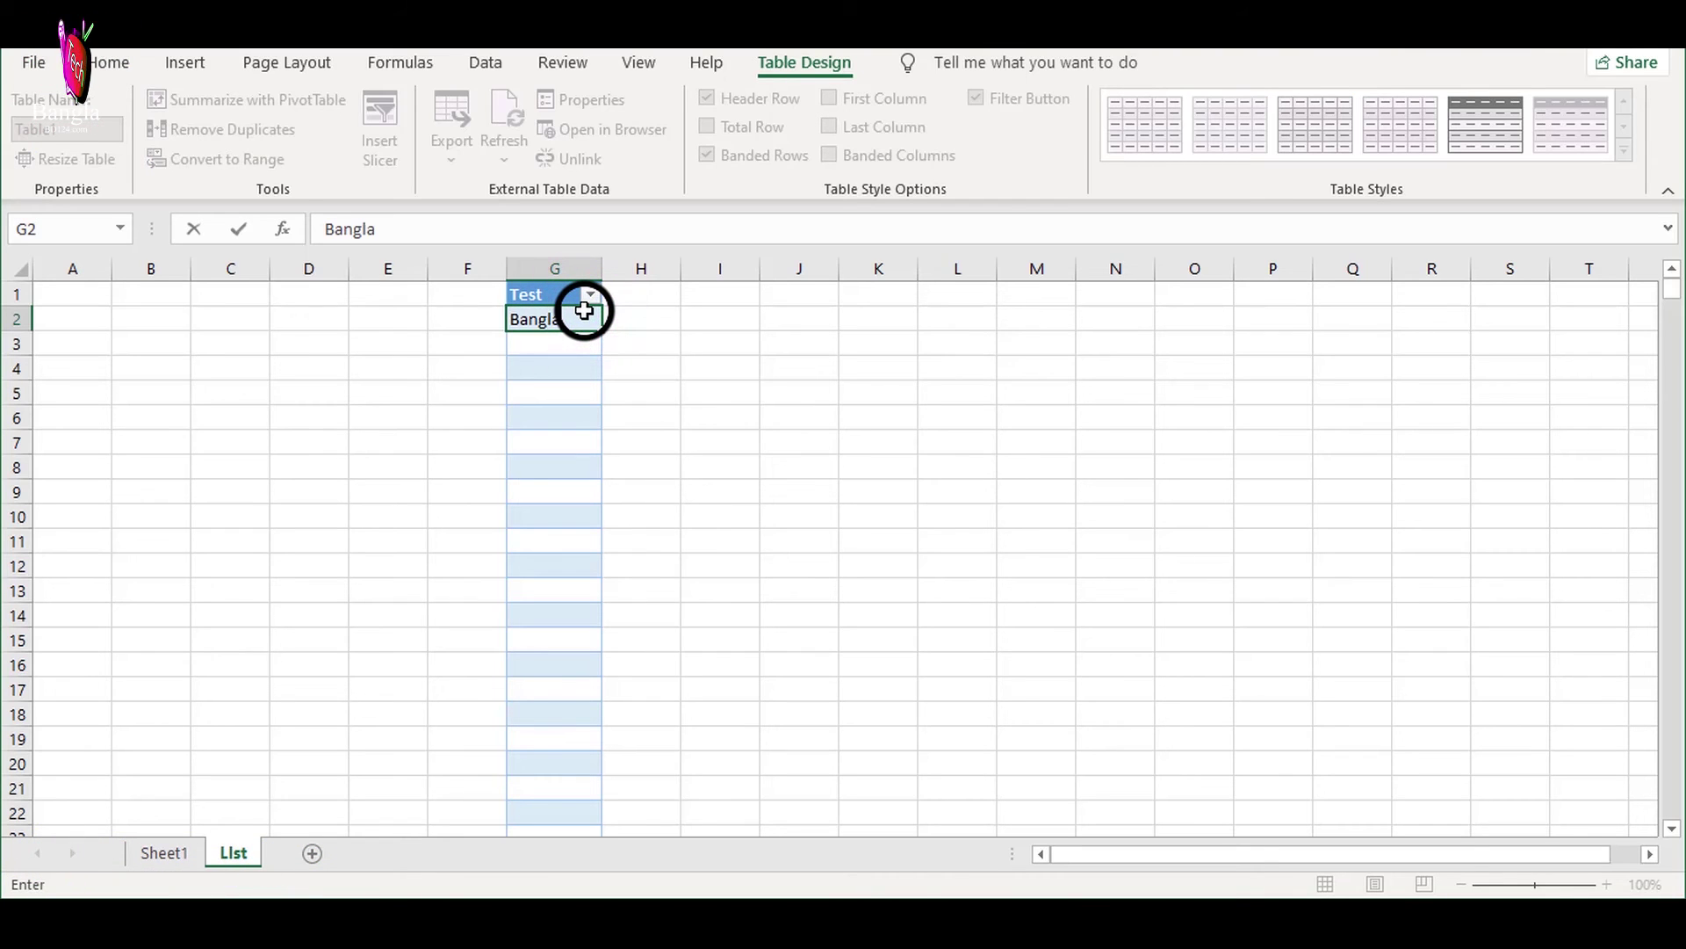
pyautogui.click(579, 346)
pyautogui.write('Banga')
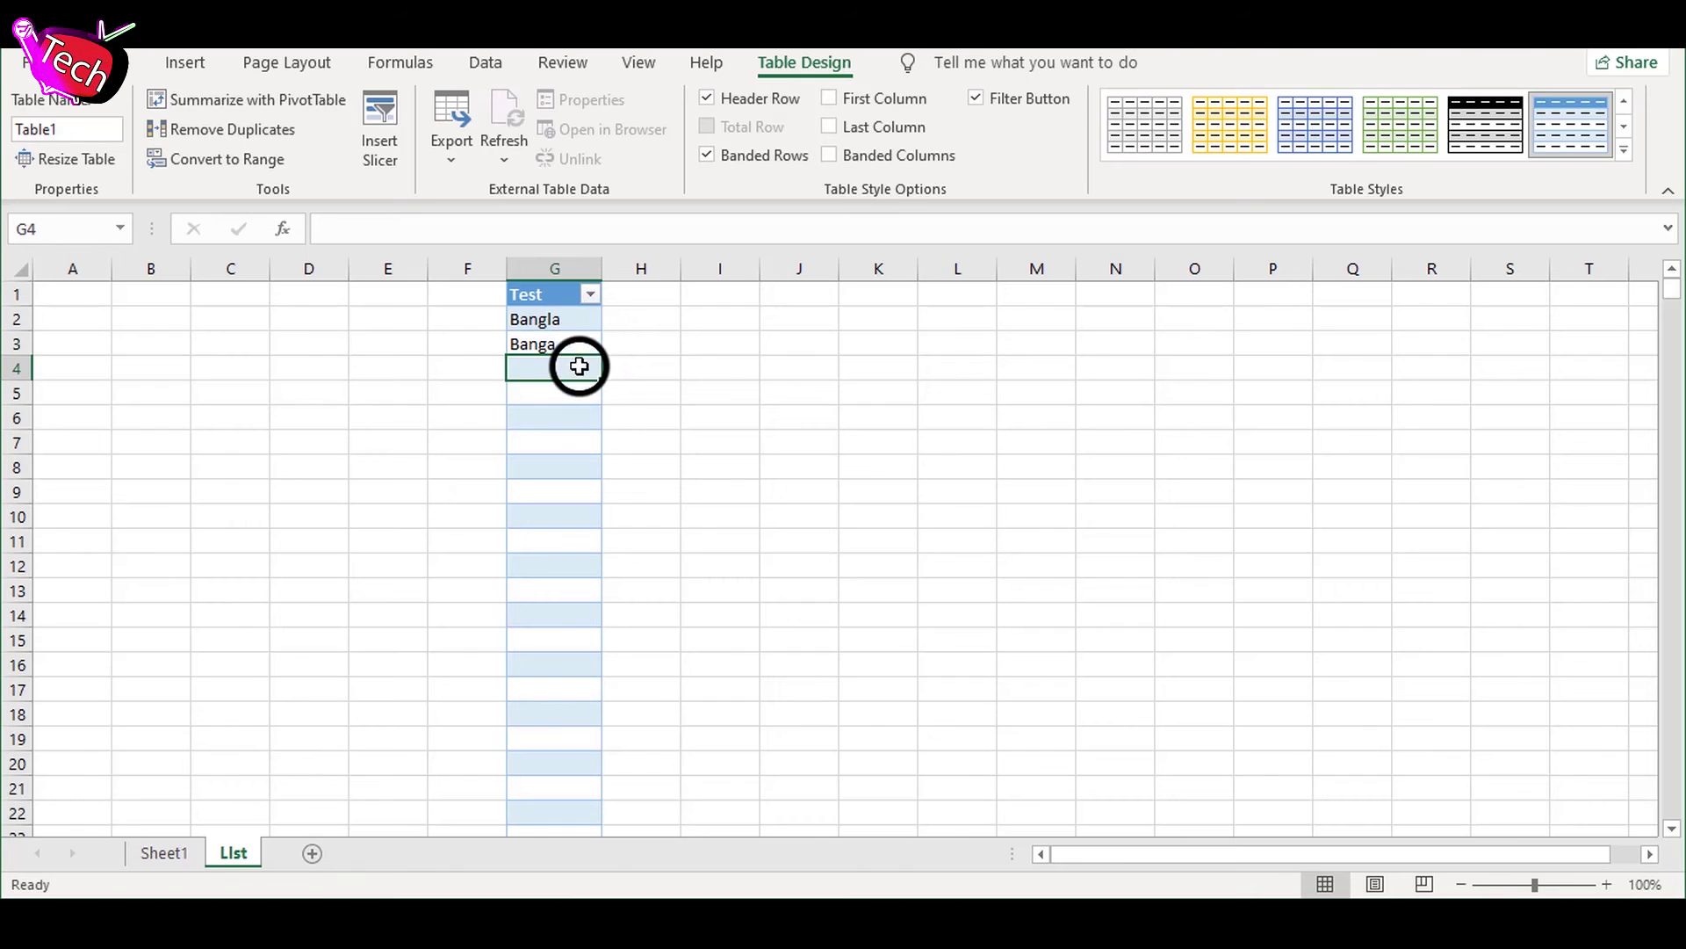
pyautogui.write('B')
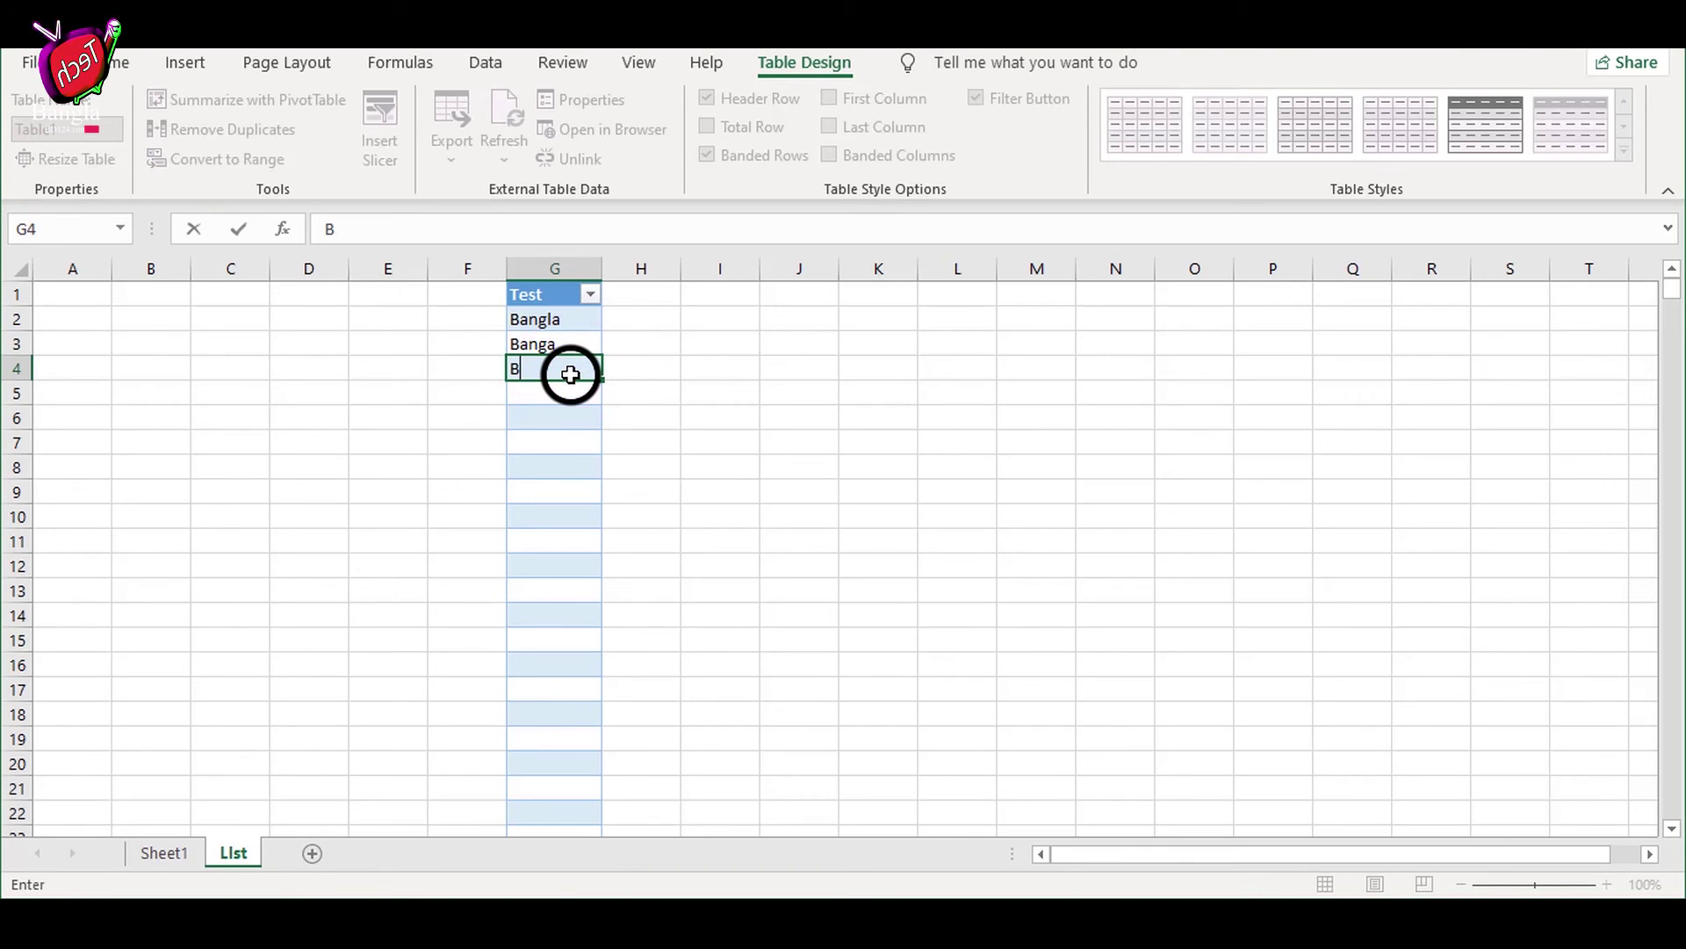
pyautogui.write('desh')
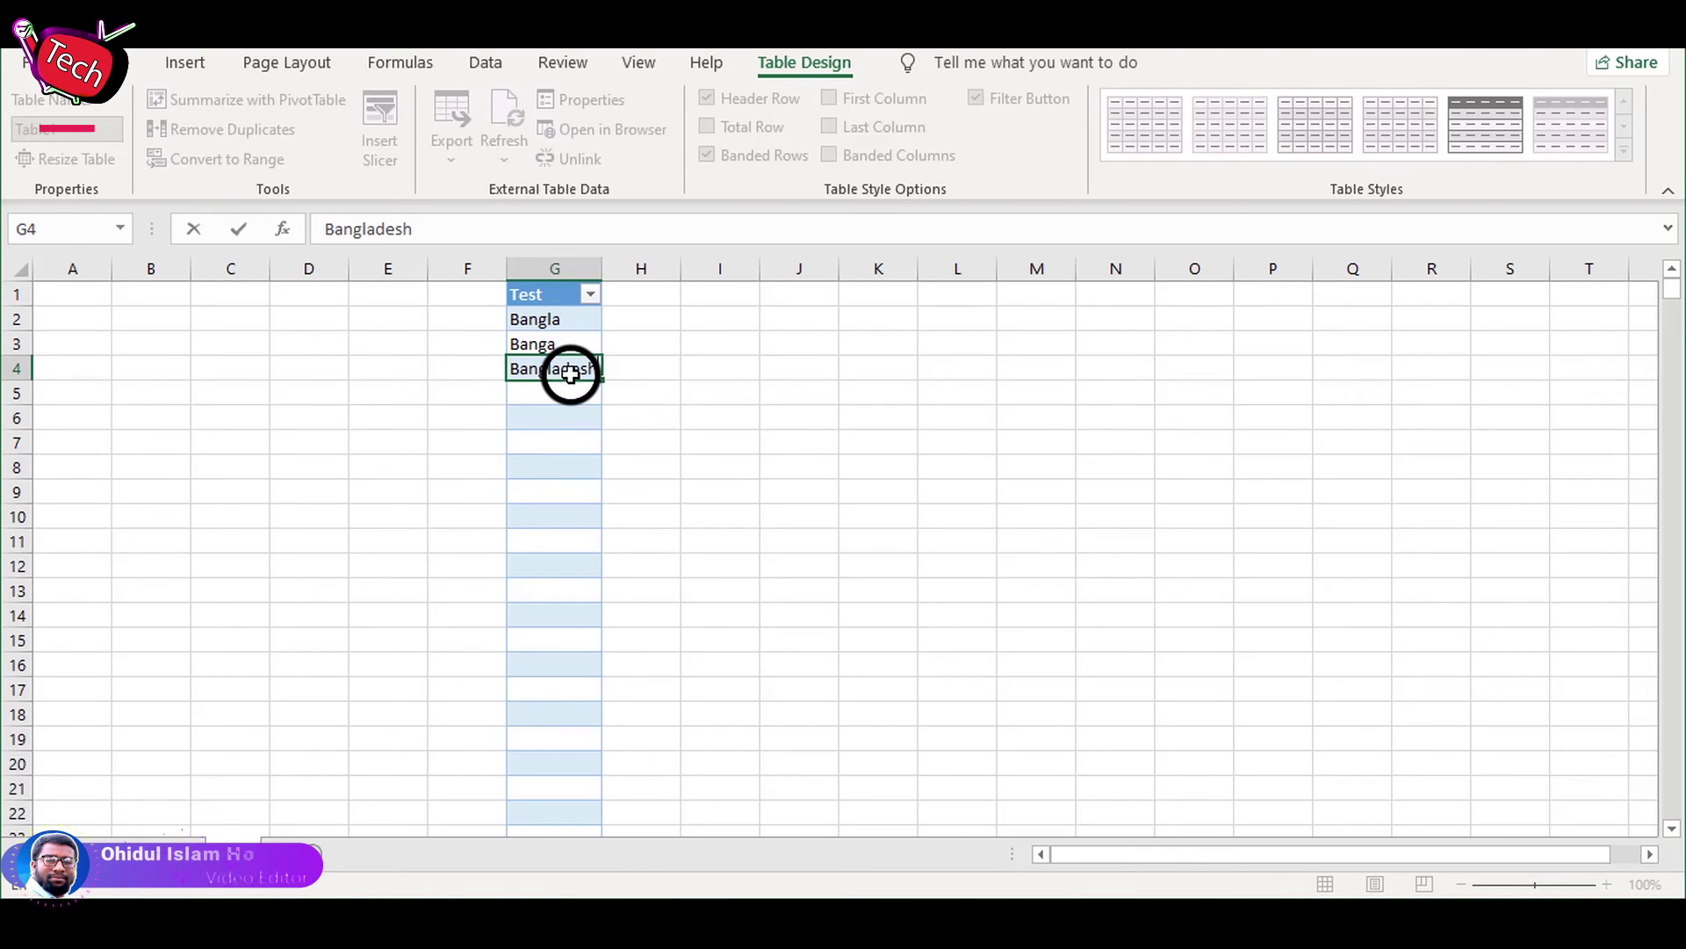
pyautogui.press('Return')
pyautogui.write('Naa')
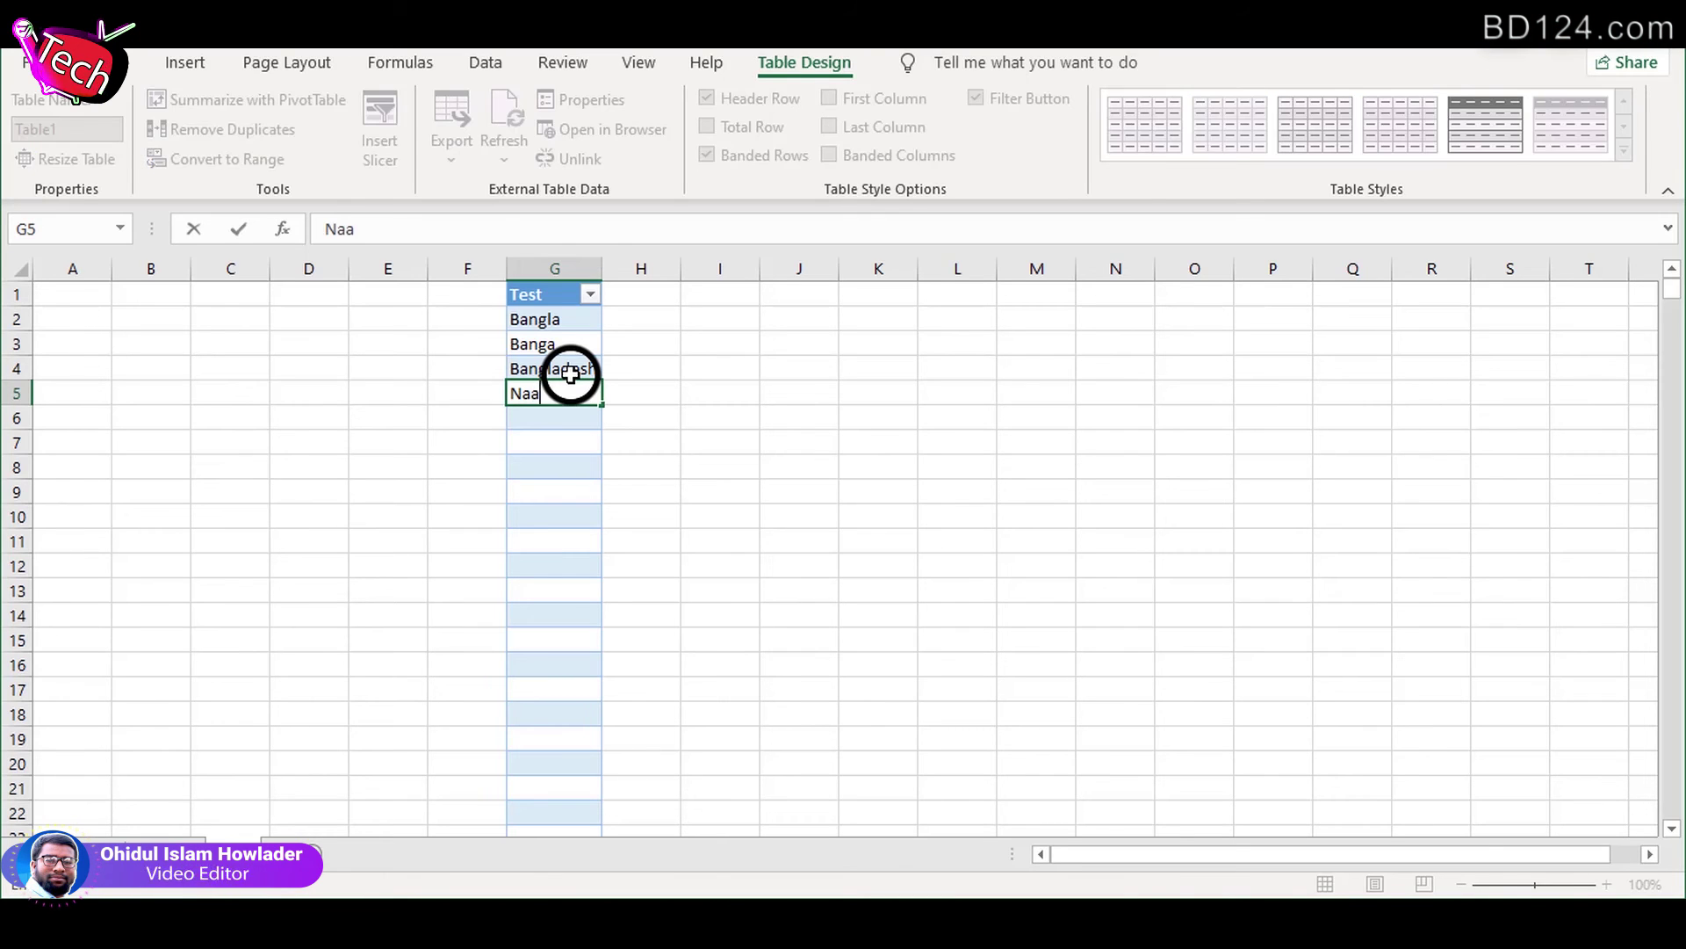
pyautogui.press('Return')
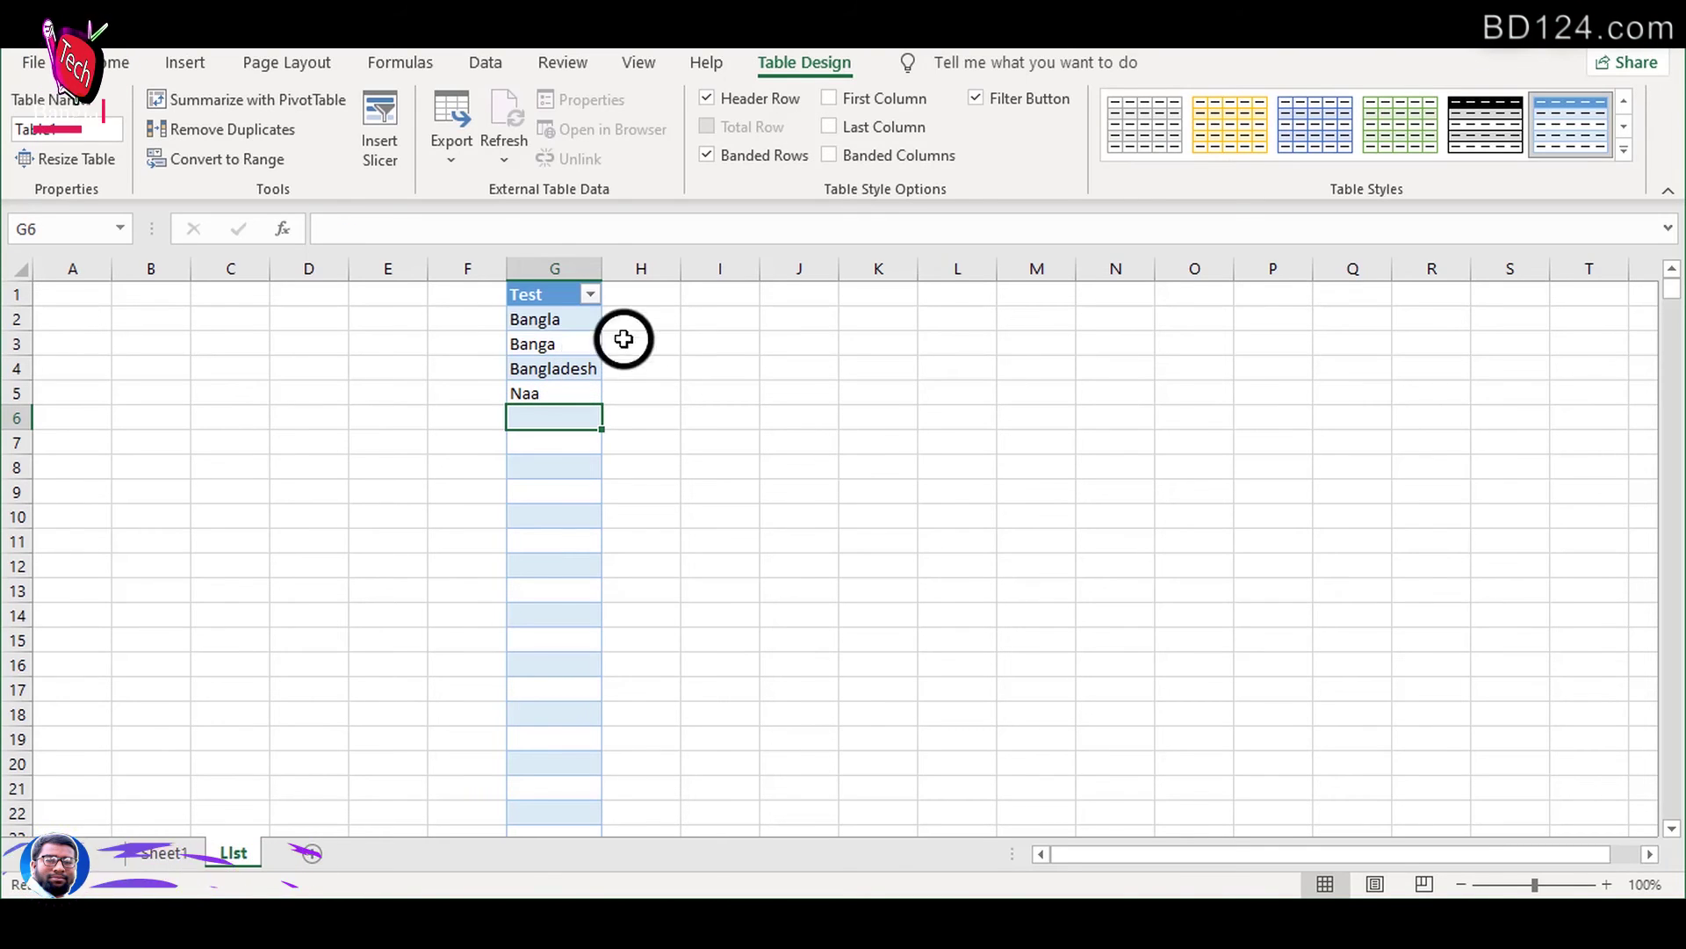
# Apply a lighter table style to the List table, then return to Sheet1's column J.
pyautogui.click(548, 274)
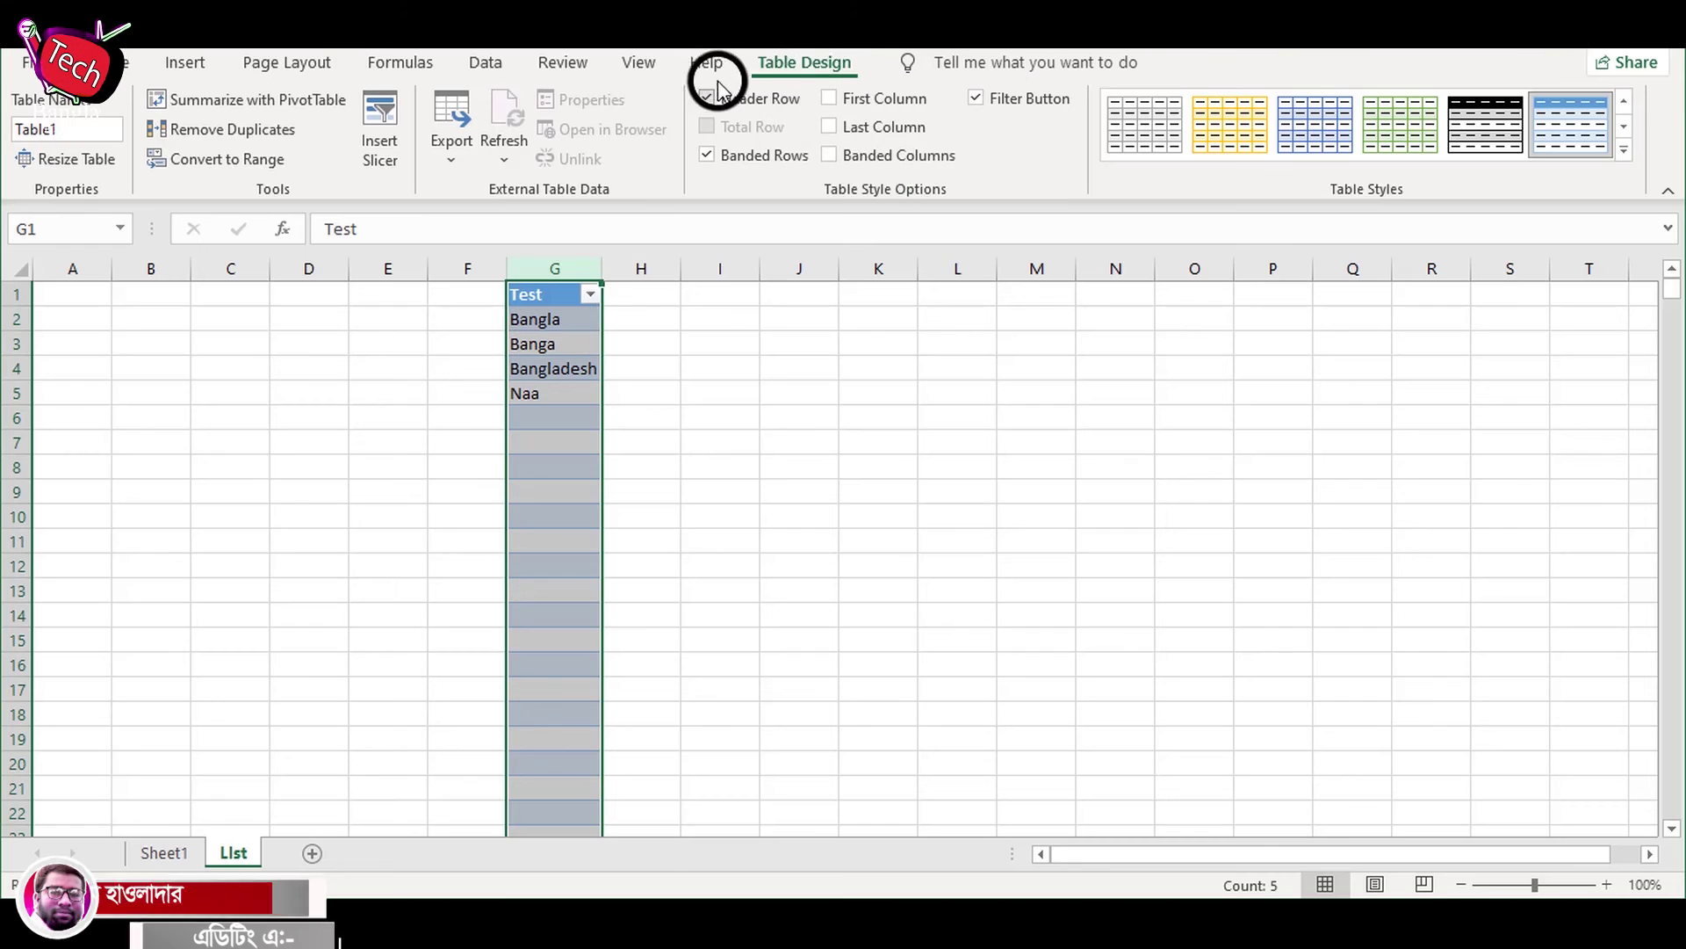
pyautogui.click(1624, 155)
pyautogui.click(1279, 211)
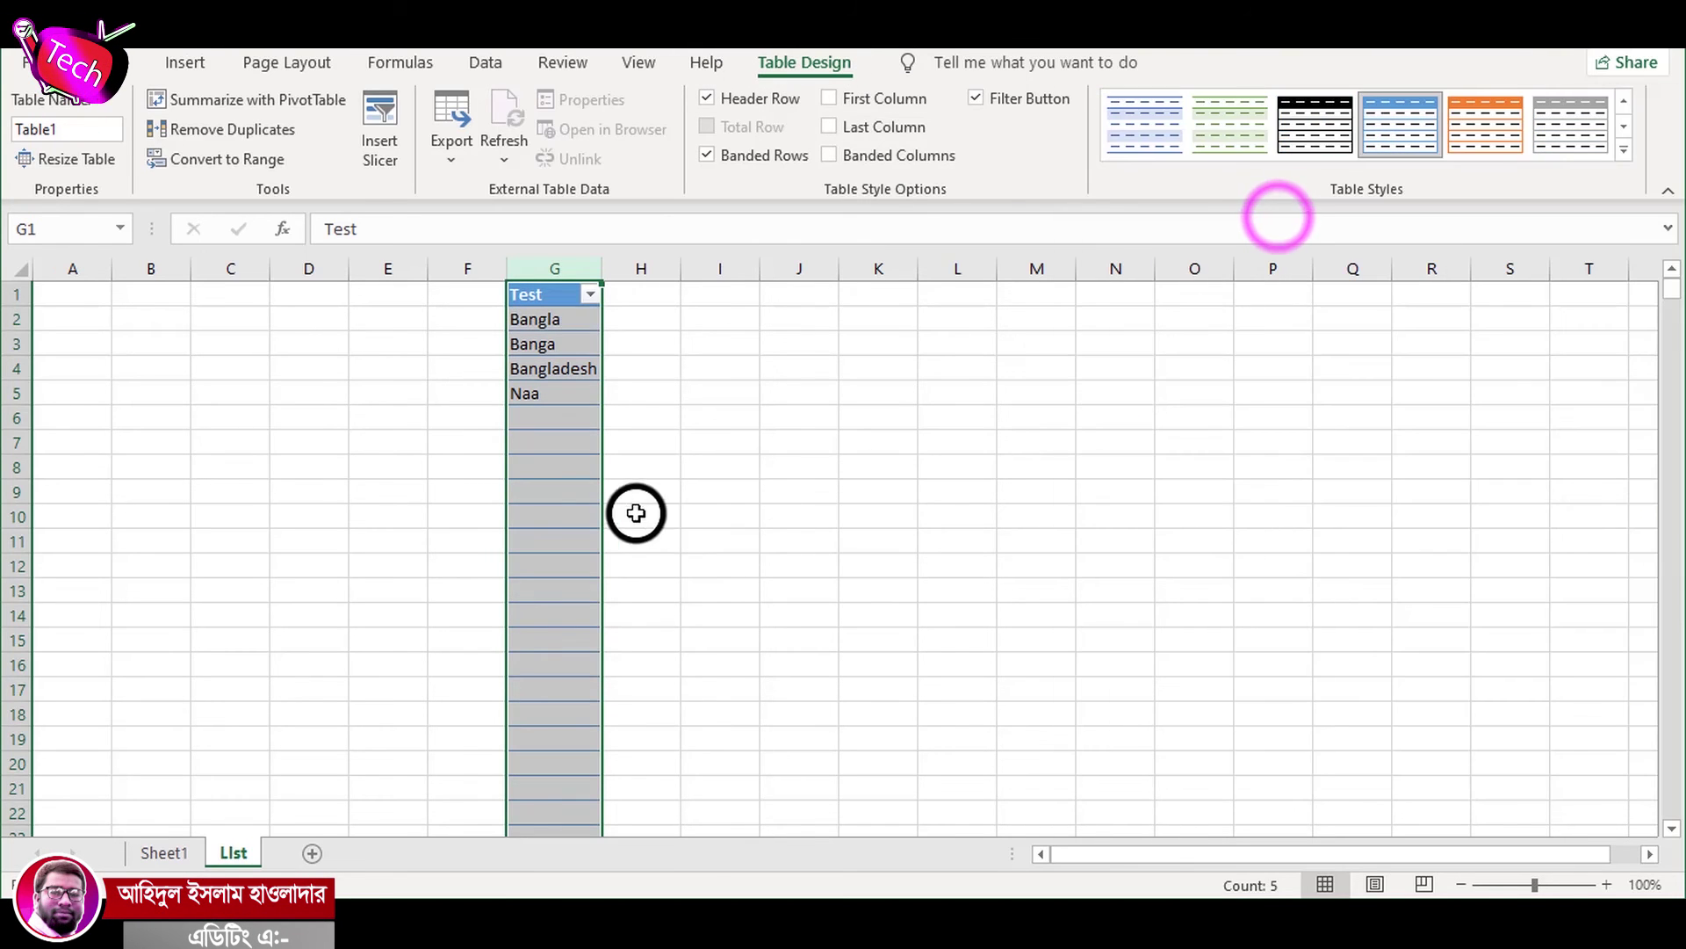
pyautogui.click(571, 340)
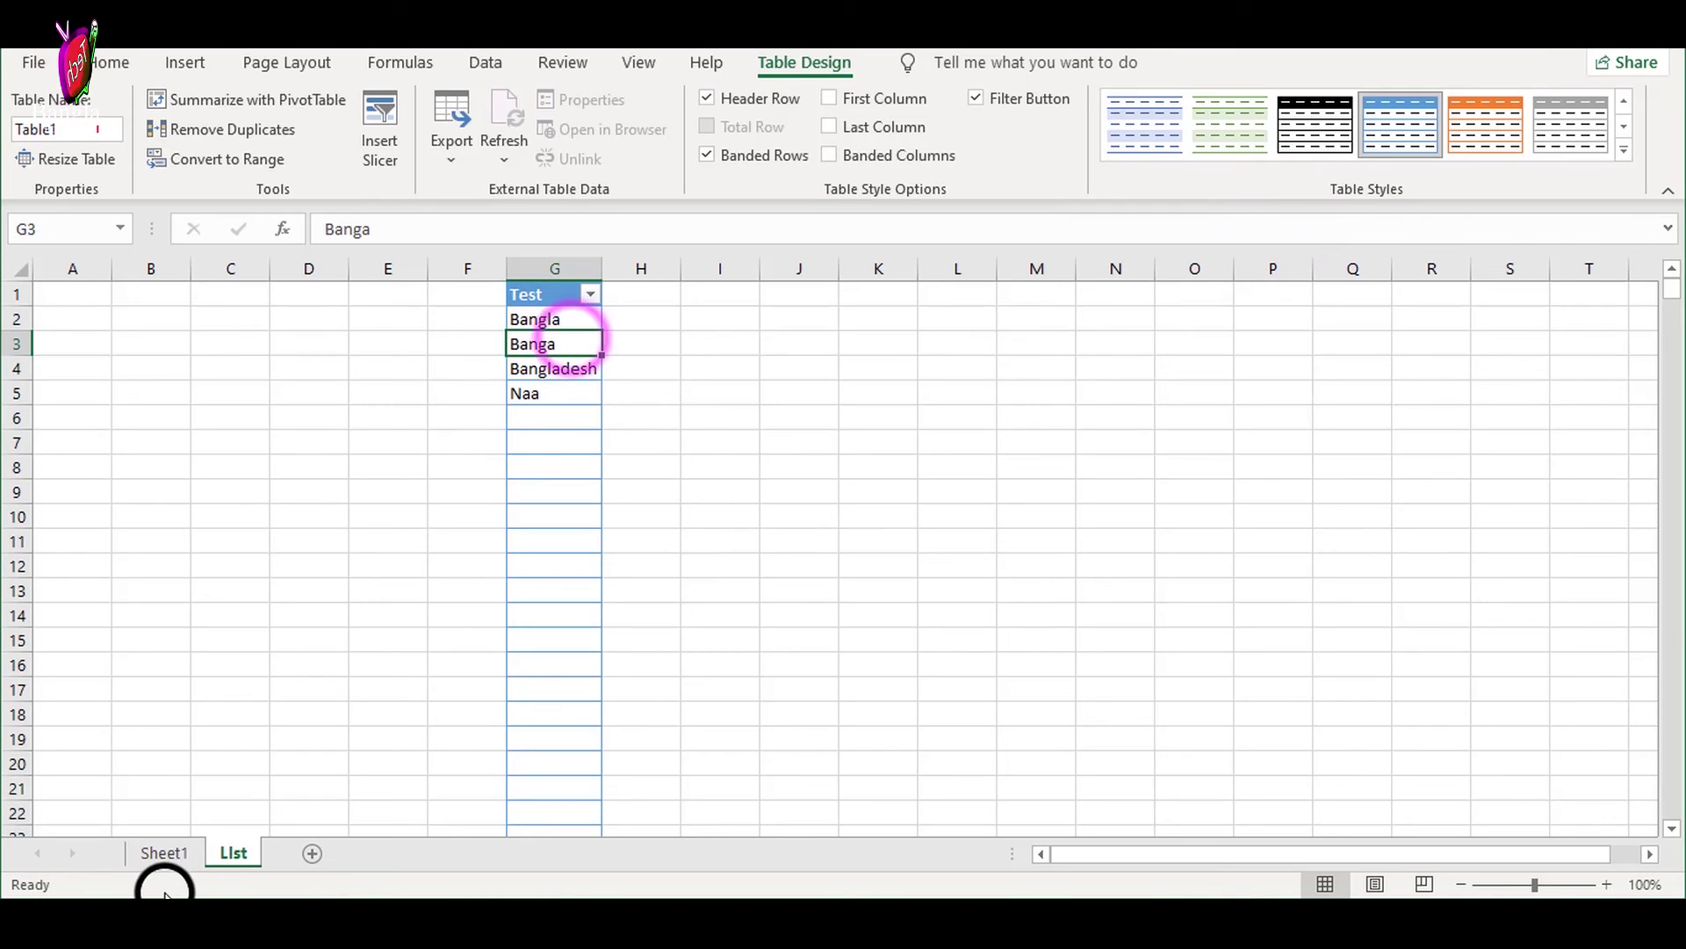
pyautogui.click(164, 852)
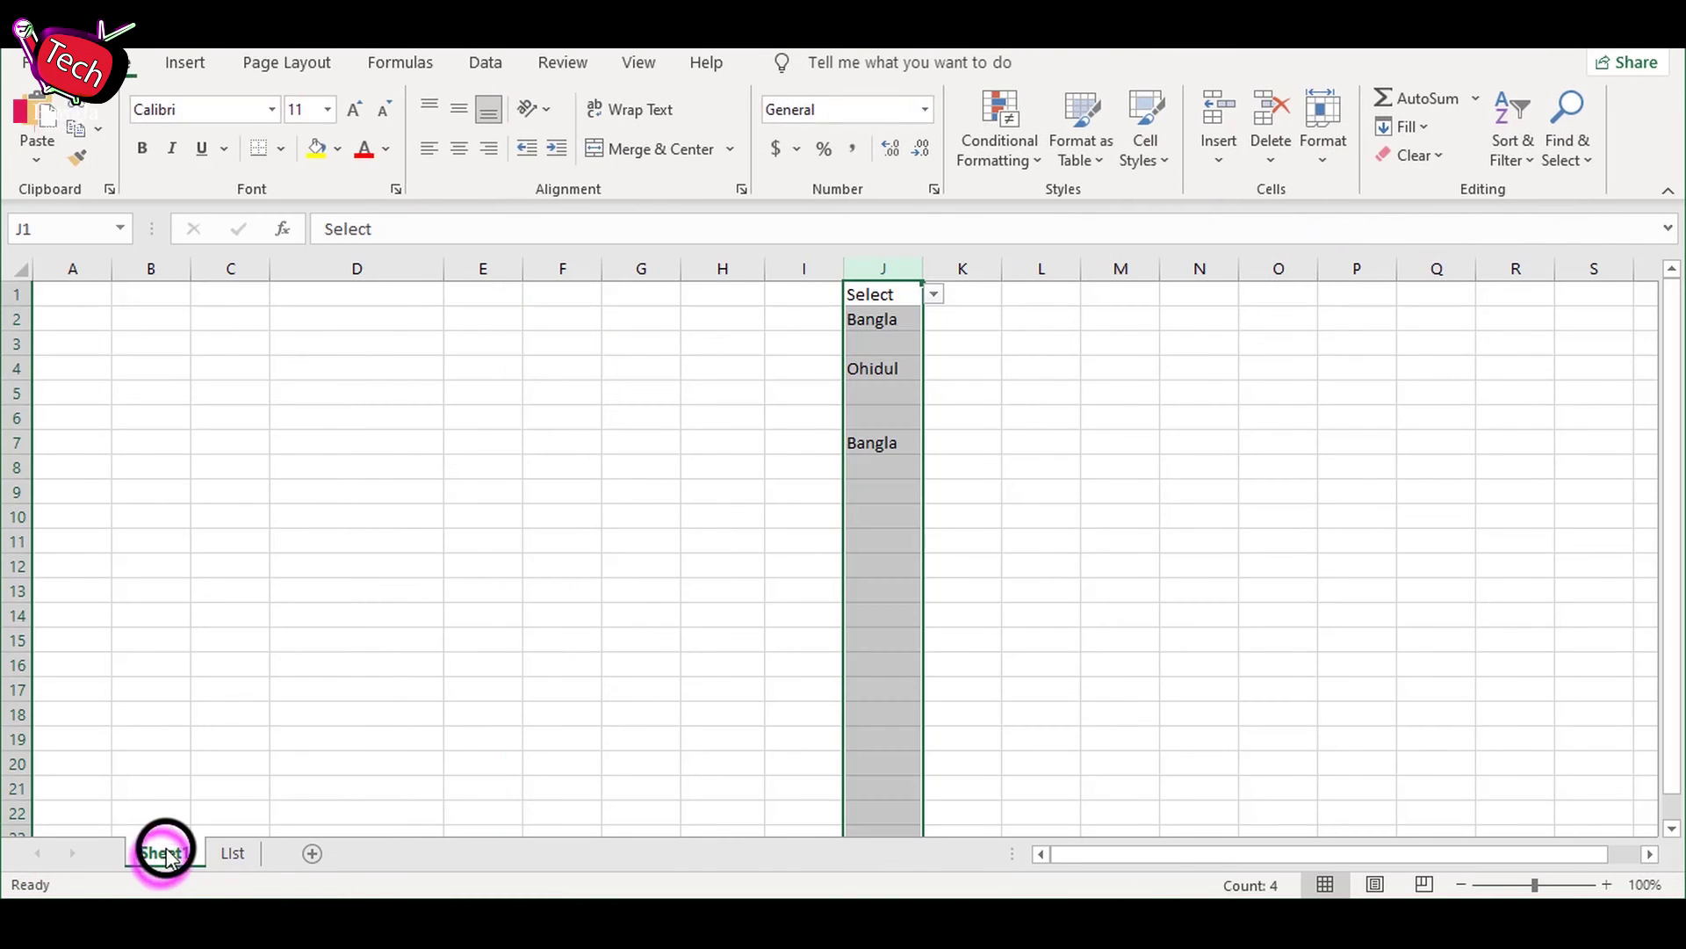
pyautogui.click(906, 327)
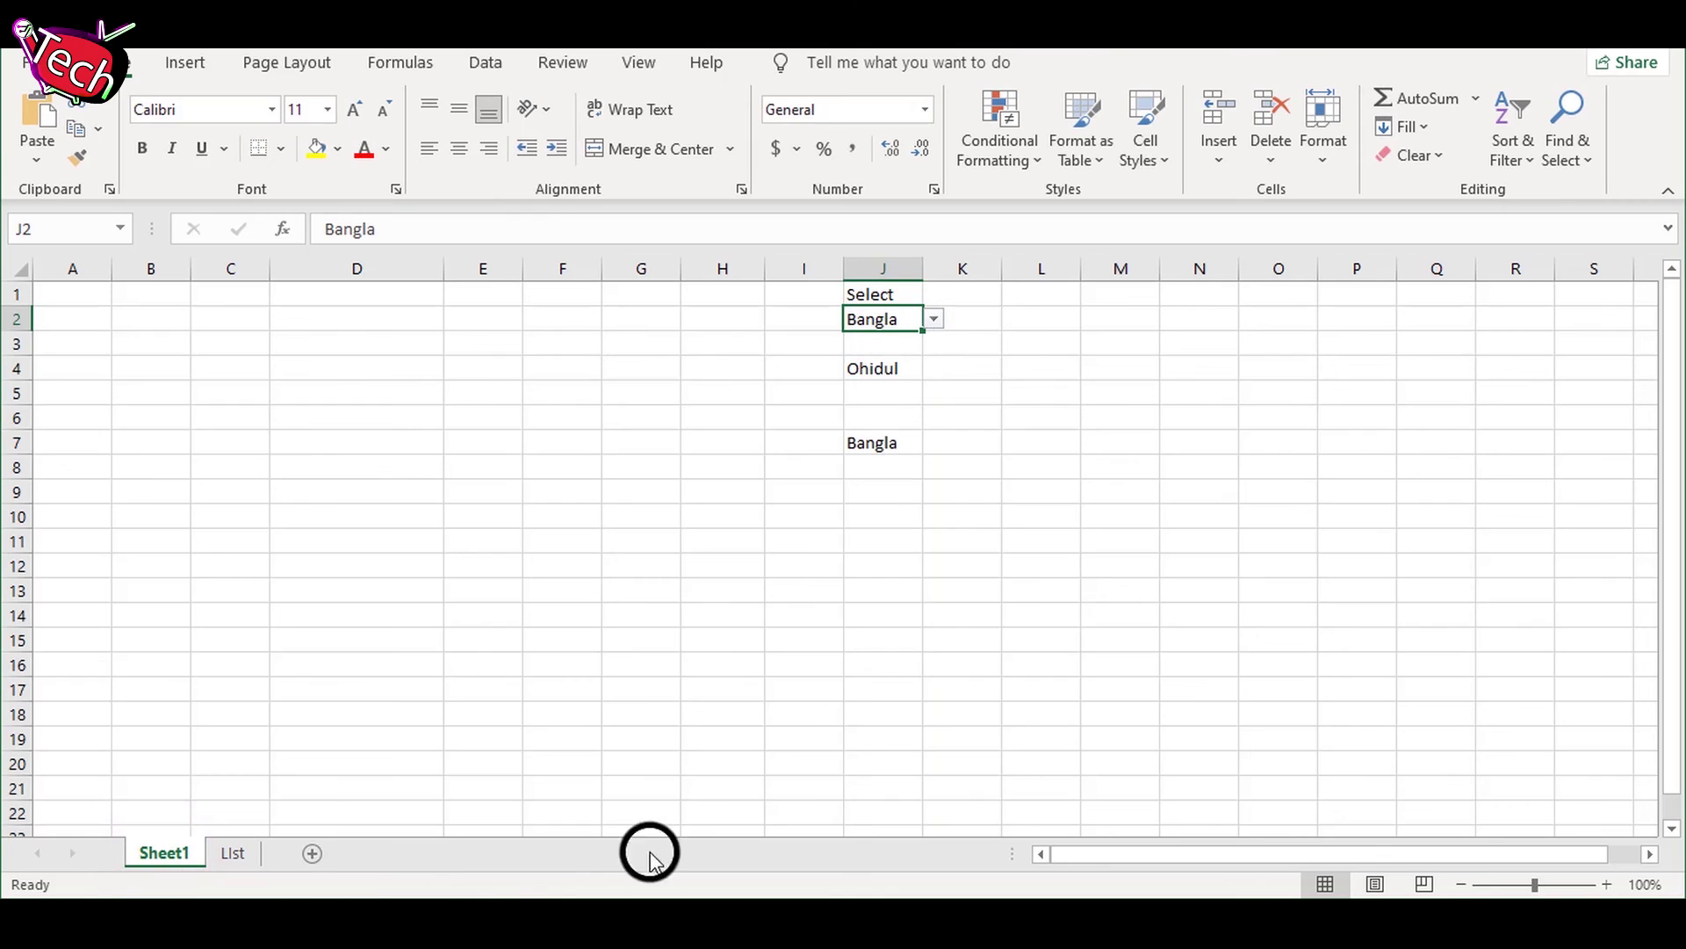
pyautogui.click(235, 852)
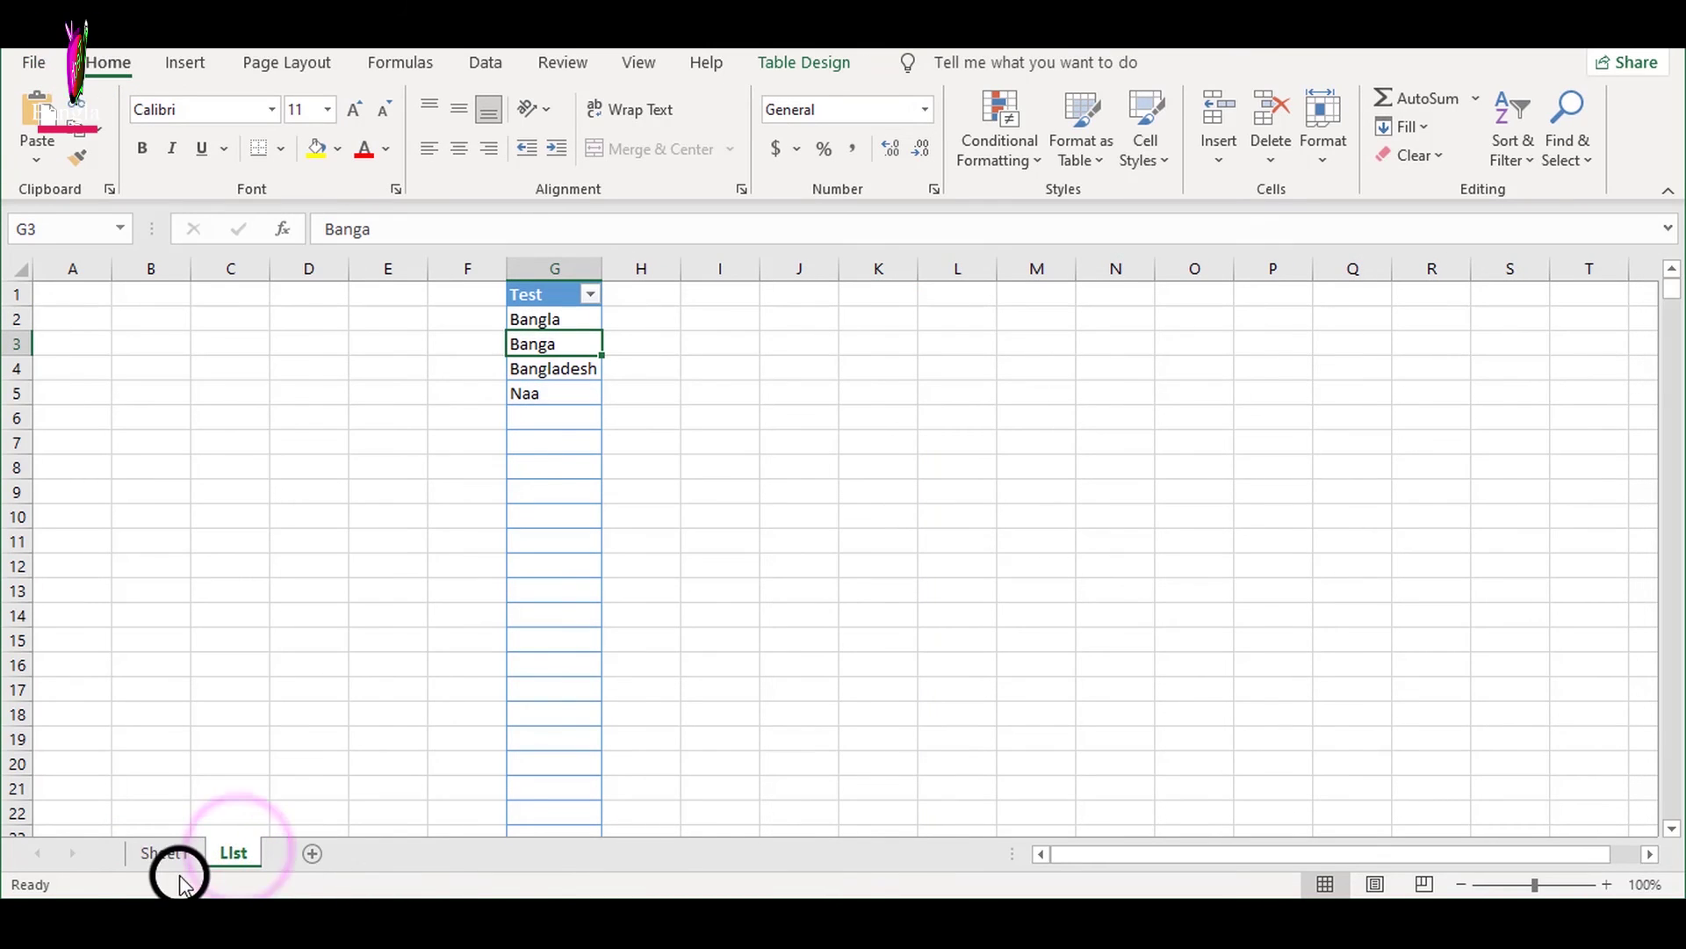
pyautogui.click(149, 853)
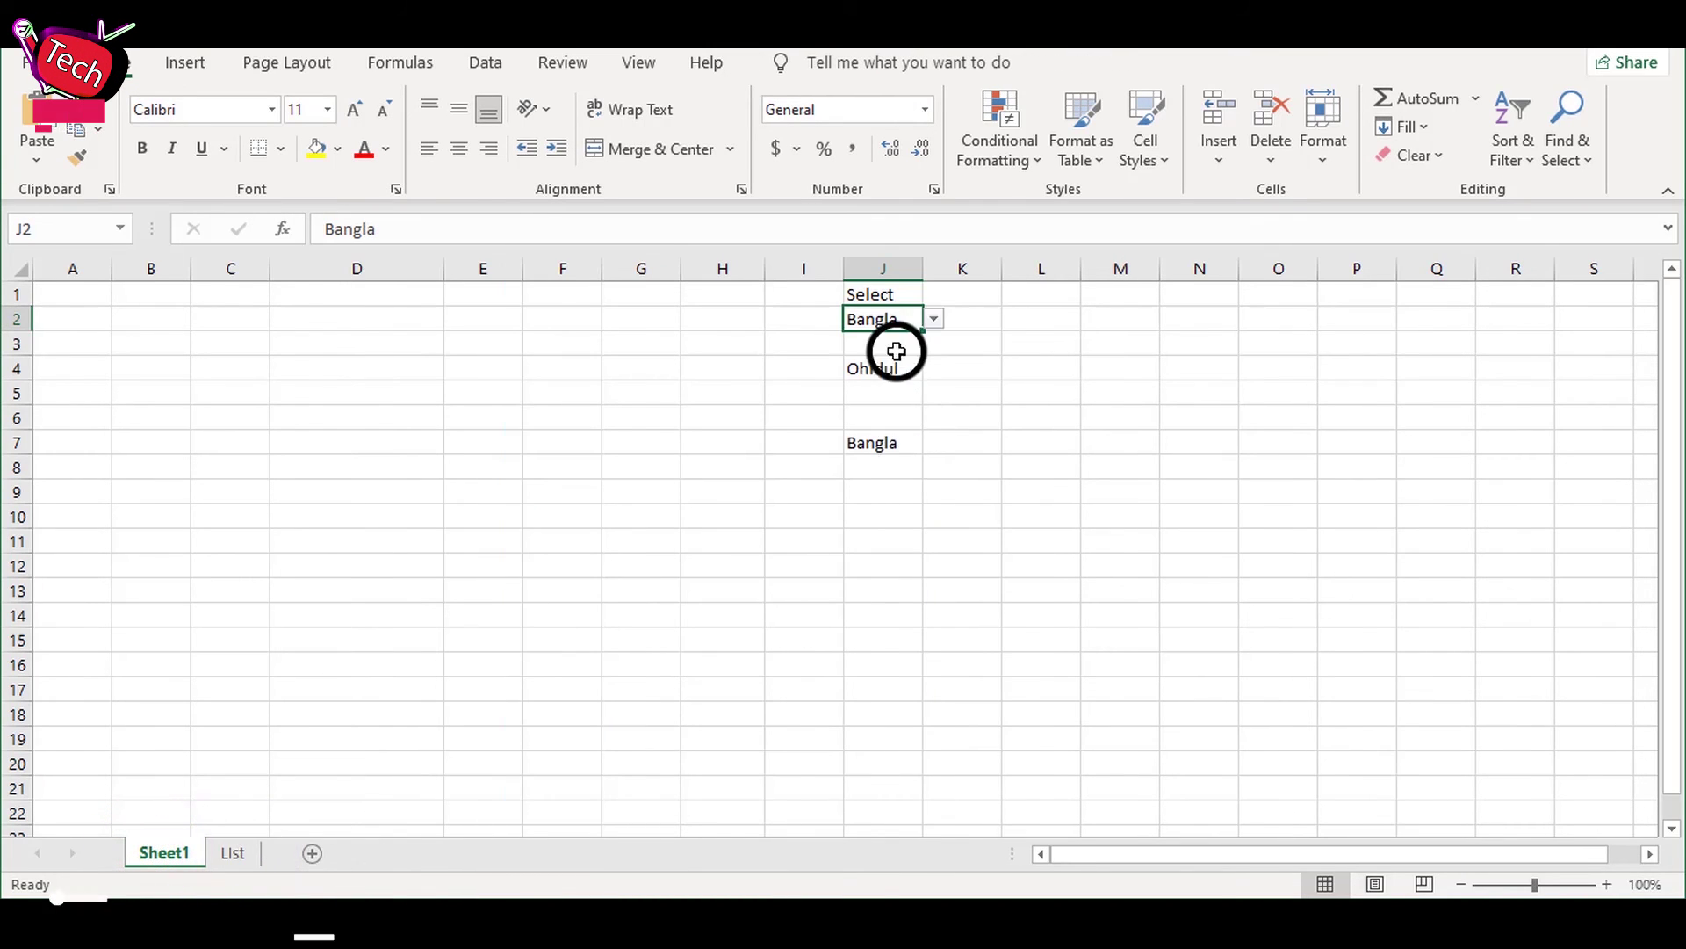
pyautogui.click(882, 268)
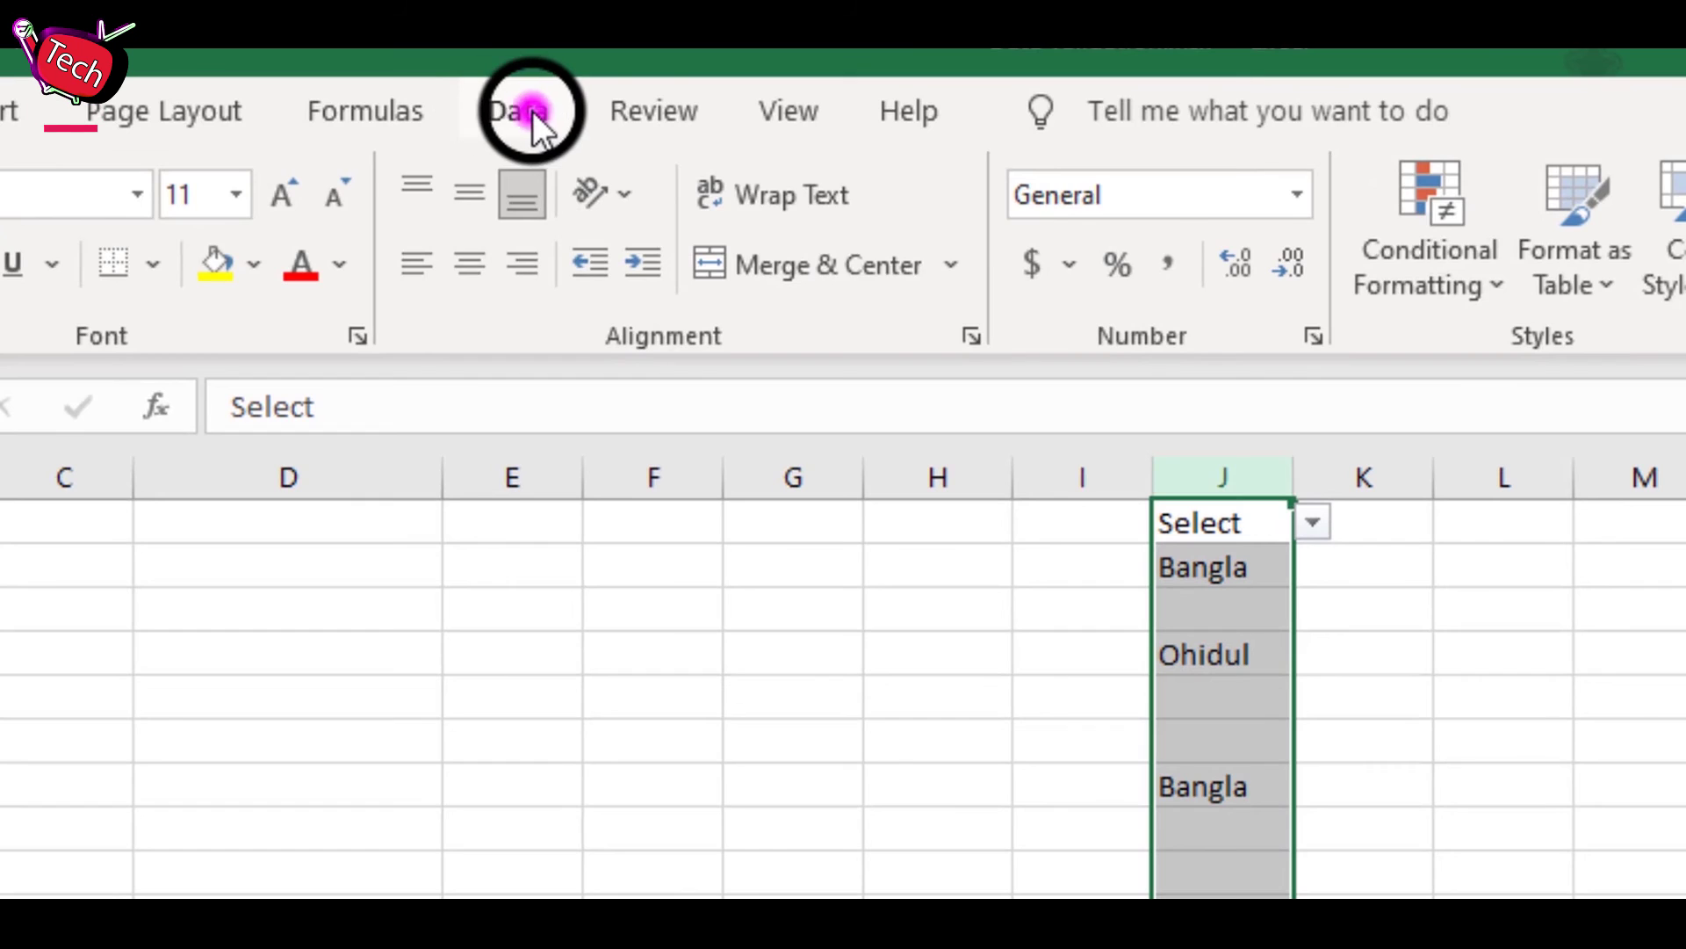
# In column J's Data Validation, keep List type and delete the old Test,Bangla,Ohidul source.
pyautogui.click(532, 110)
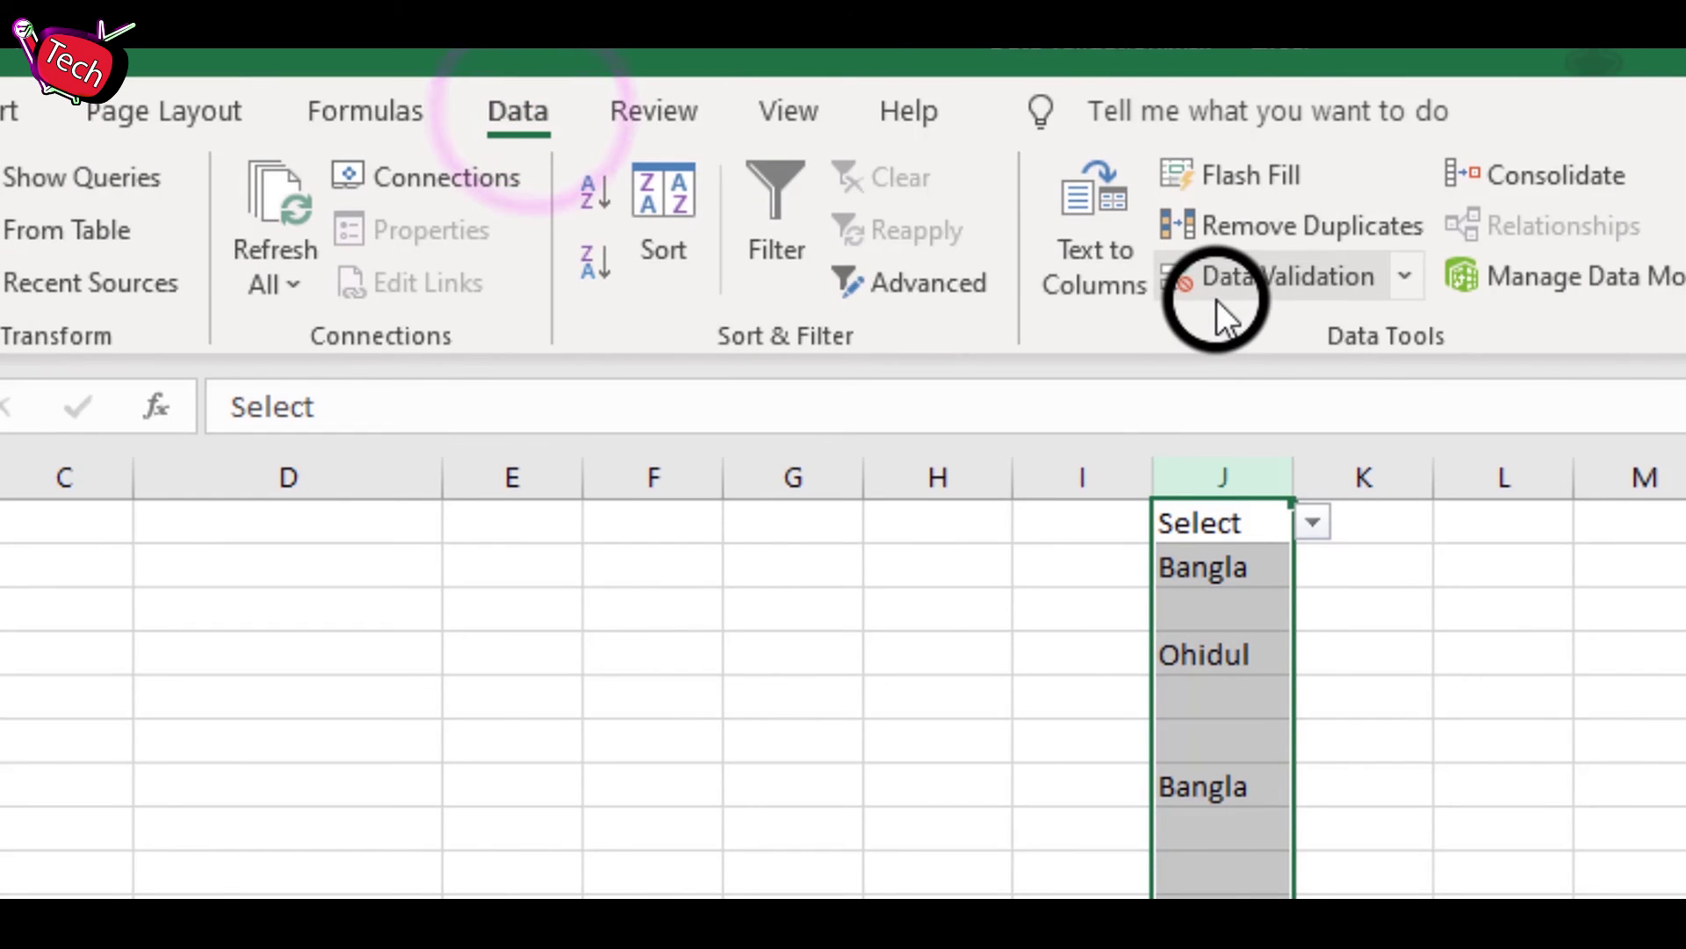
pyautogui.click(1282, 279)
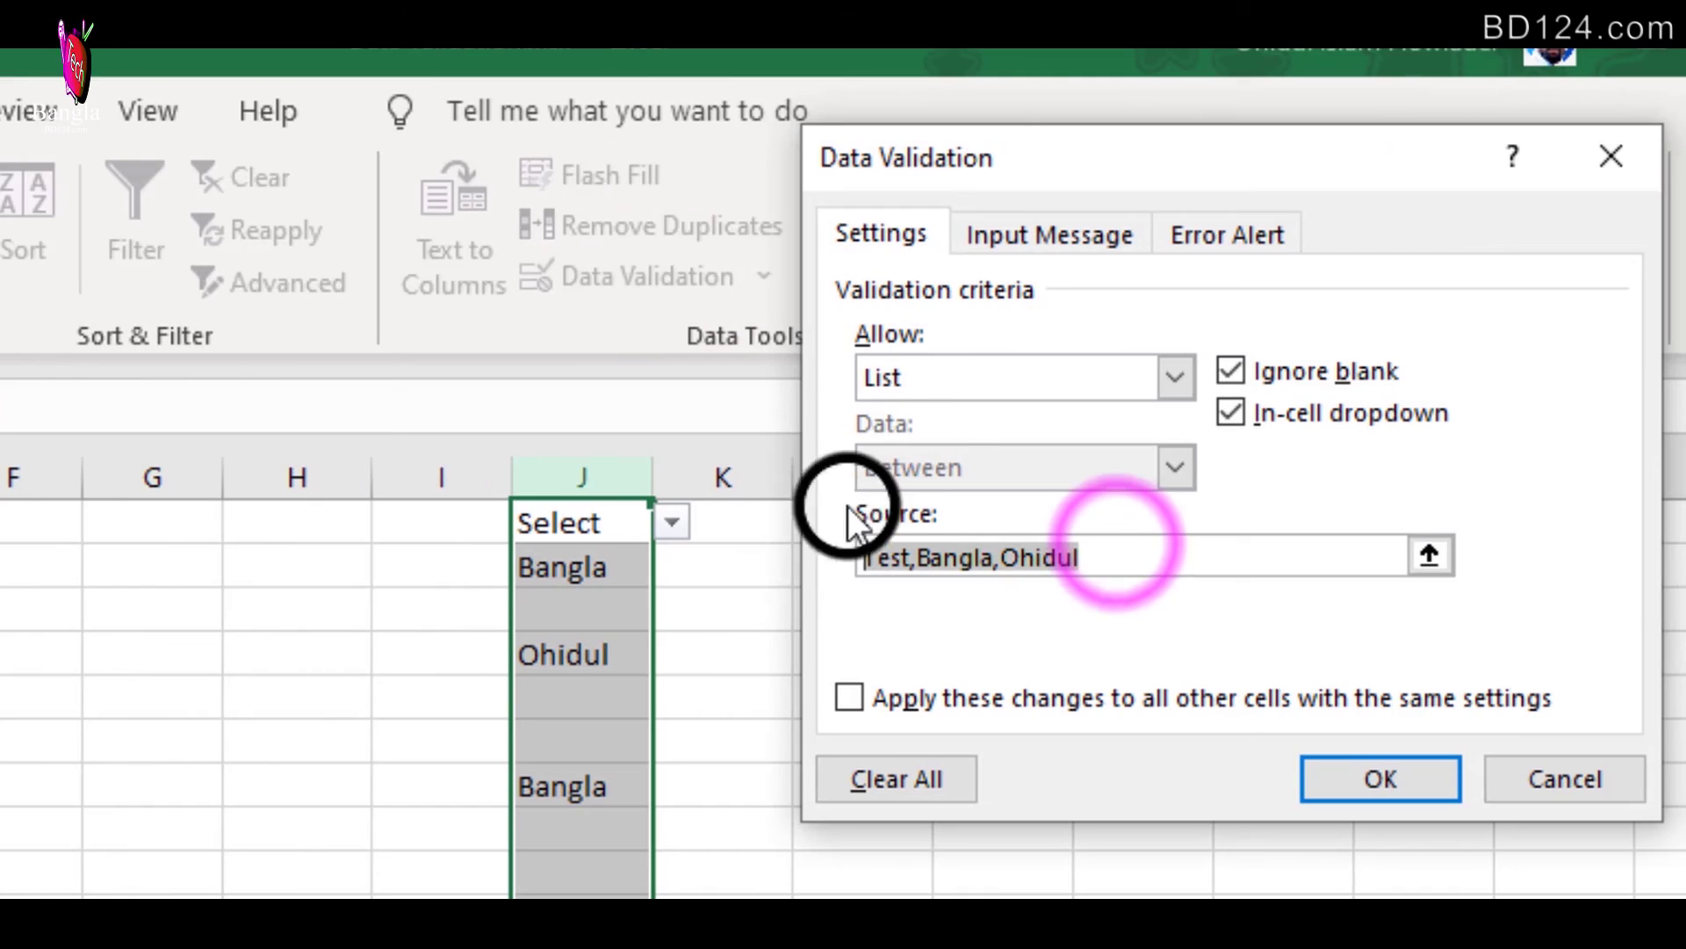
pyautogui.click(913, 376)
pyautogui.click(919, 502)
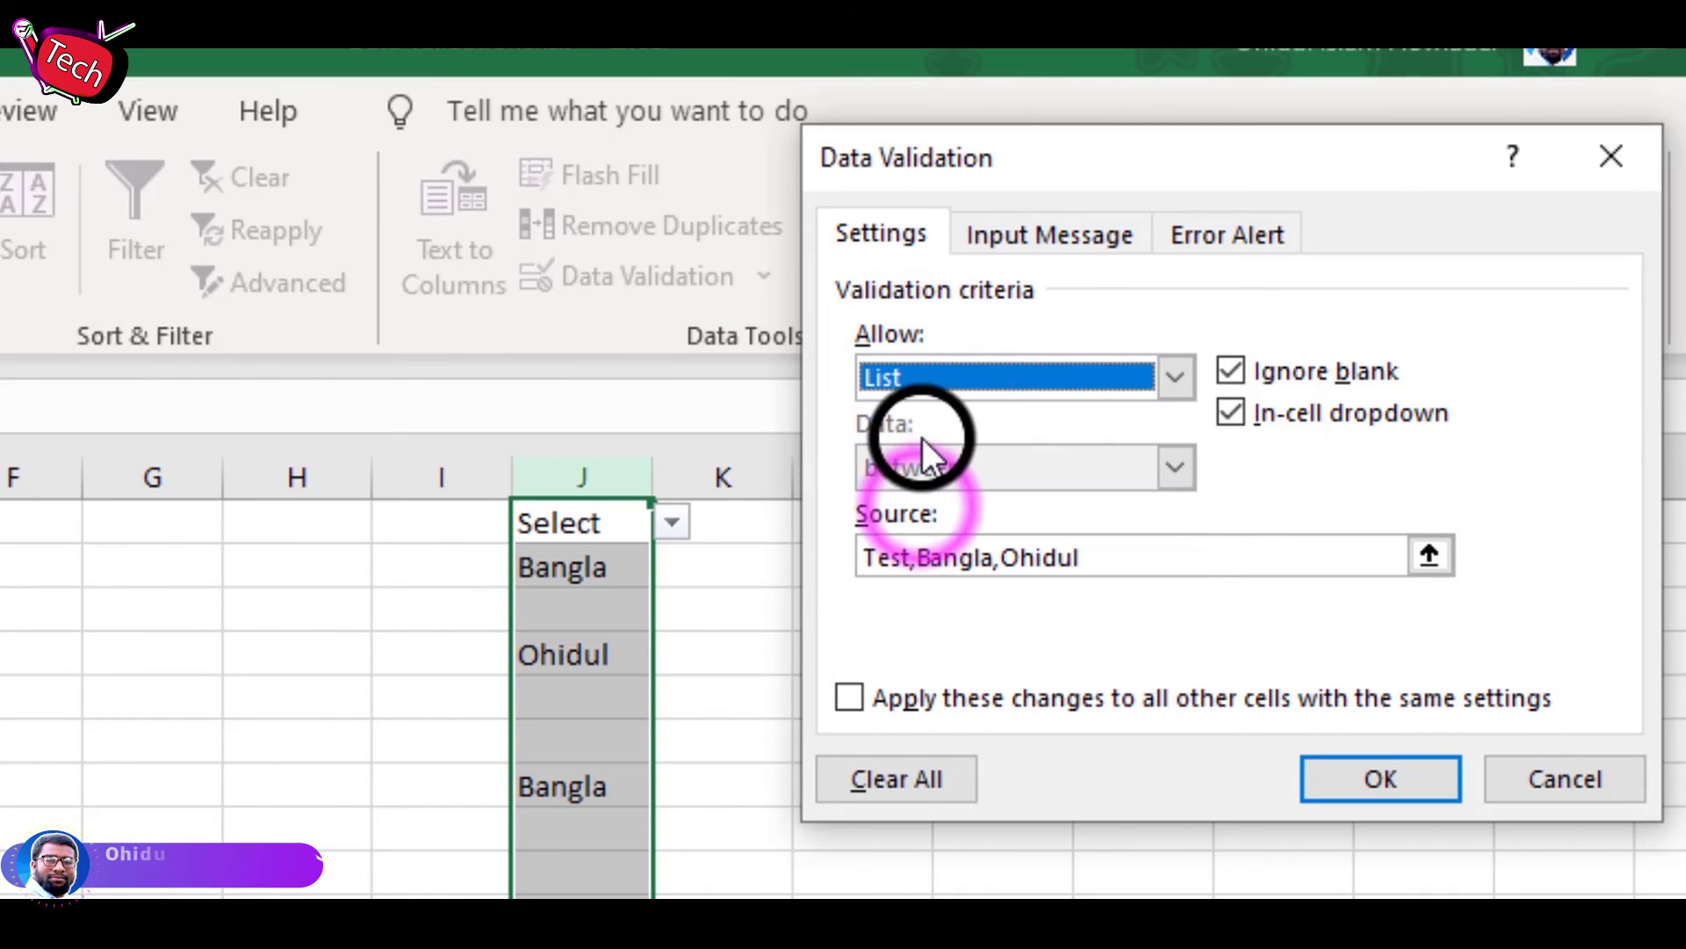
pyautogui.moveTo(1134, 563); pyautogui.dragTo(828, 552)
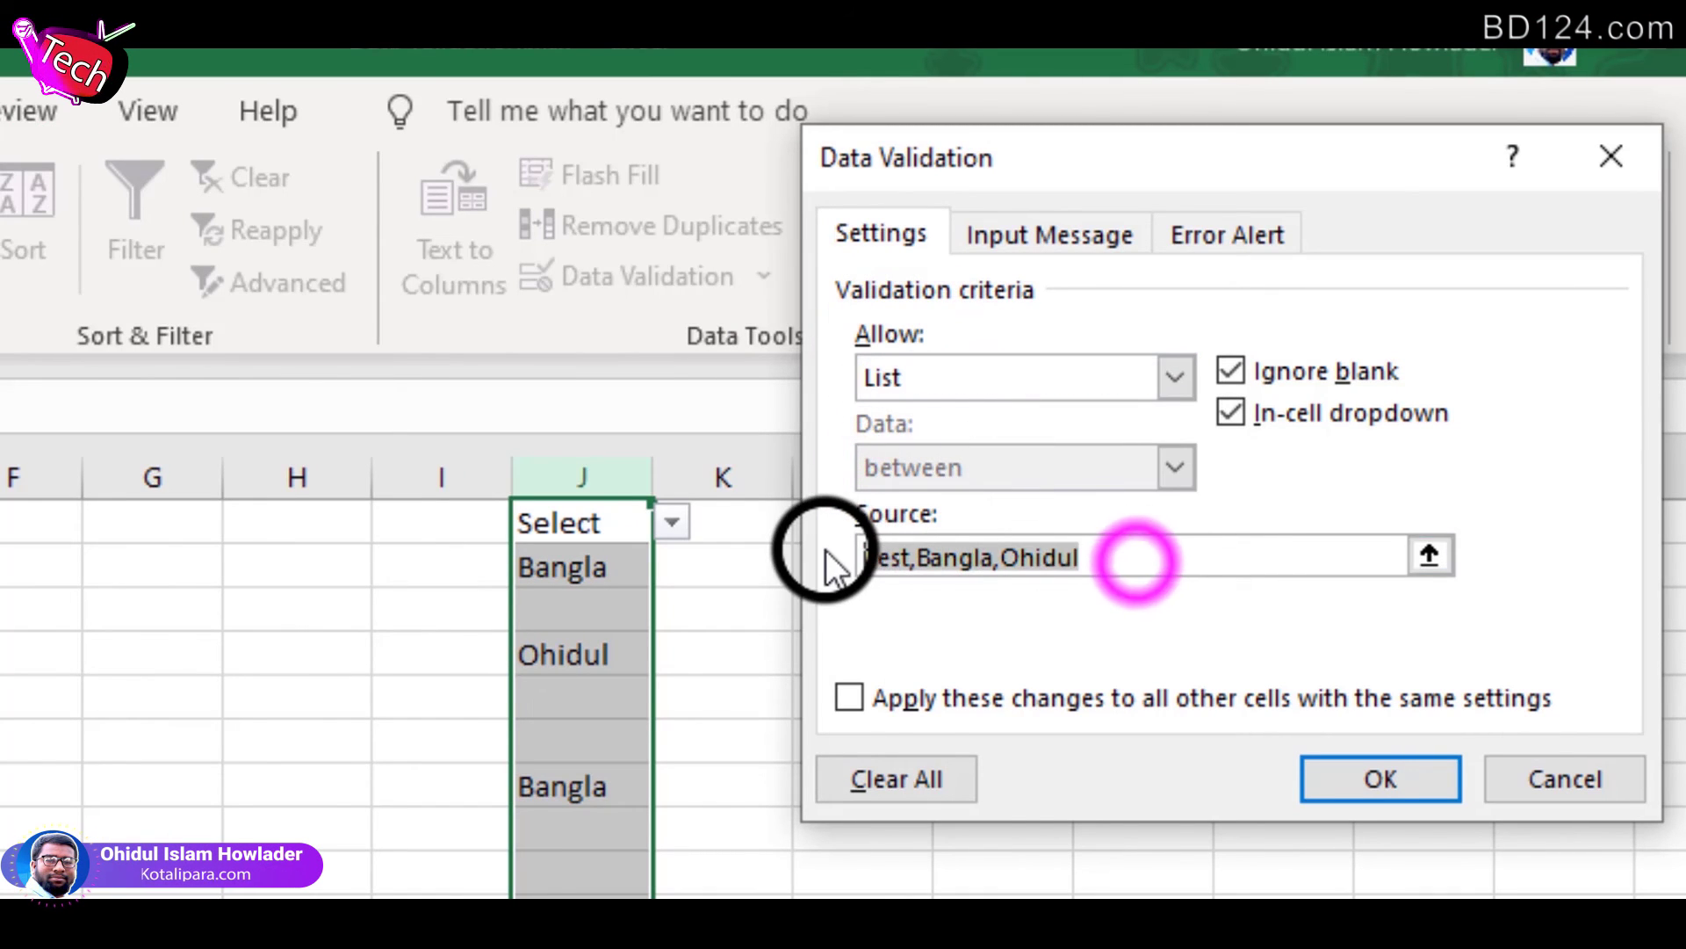
pyautogui.press('BackSpace')
pyautogui.click(1439, 782)
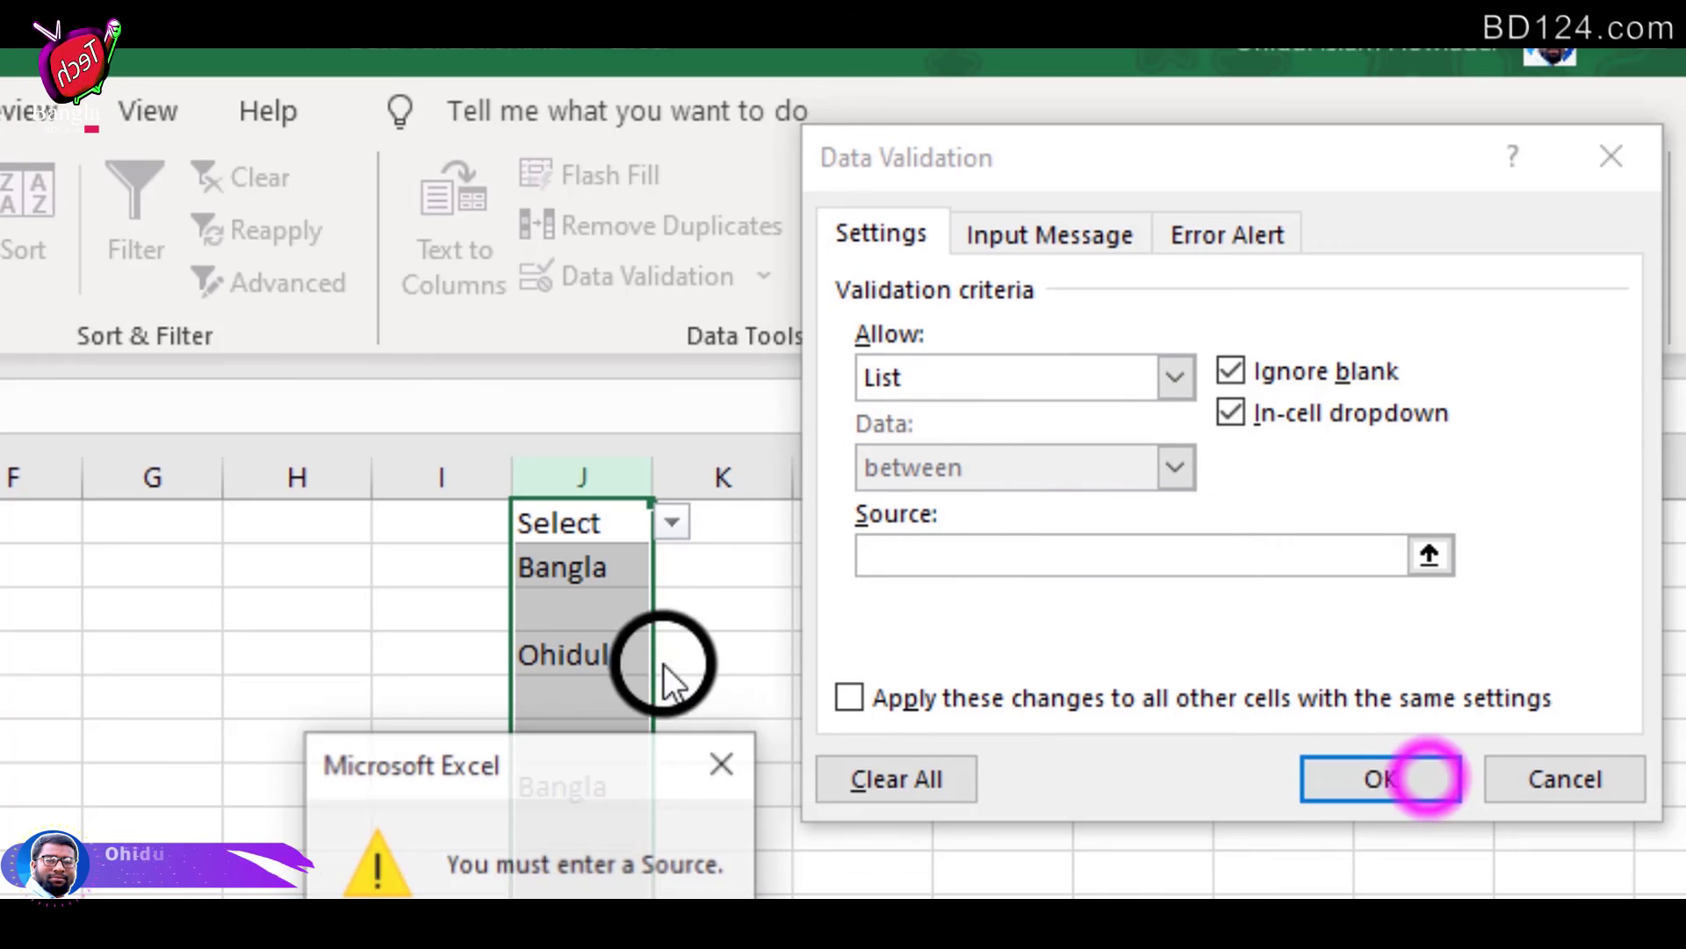
pyautogui.press('Return')
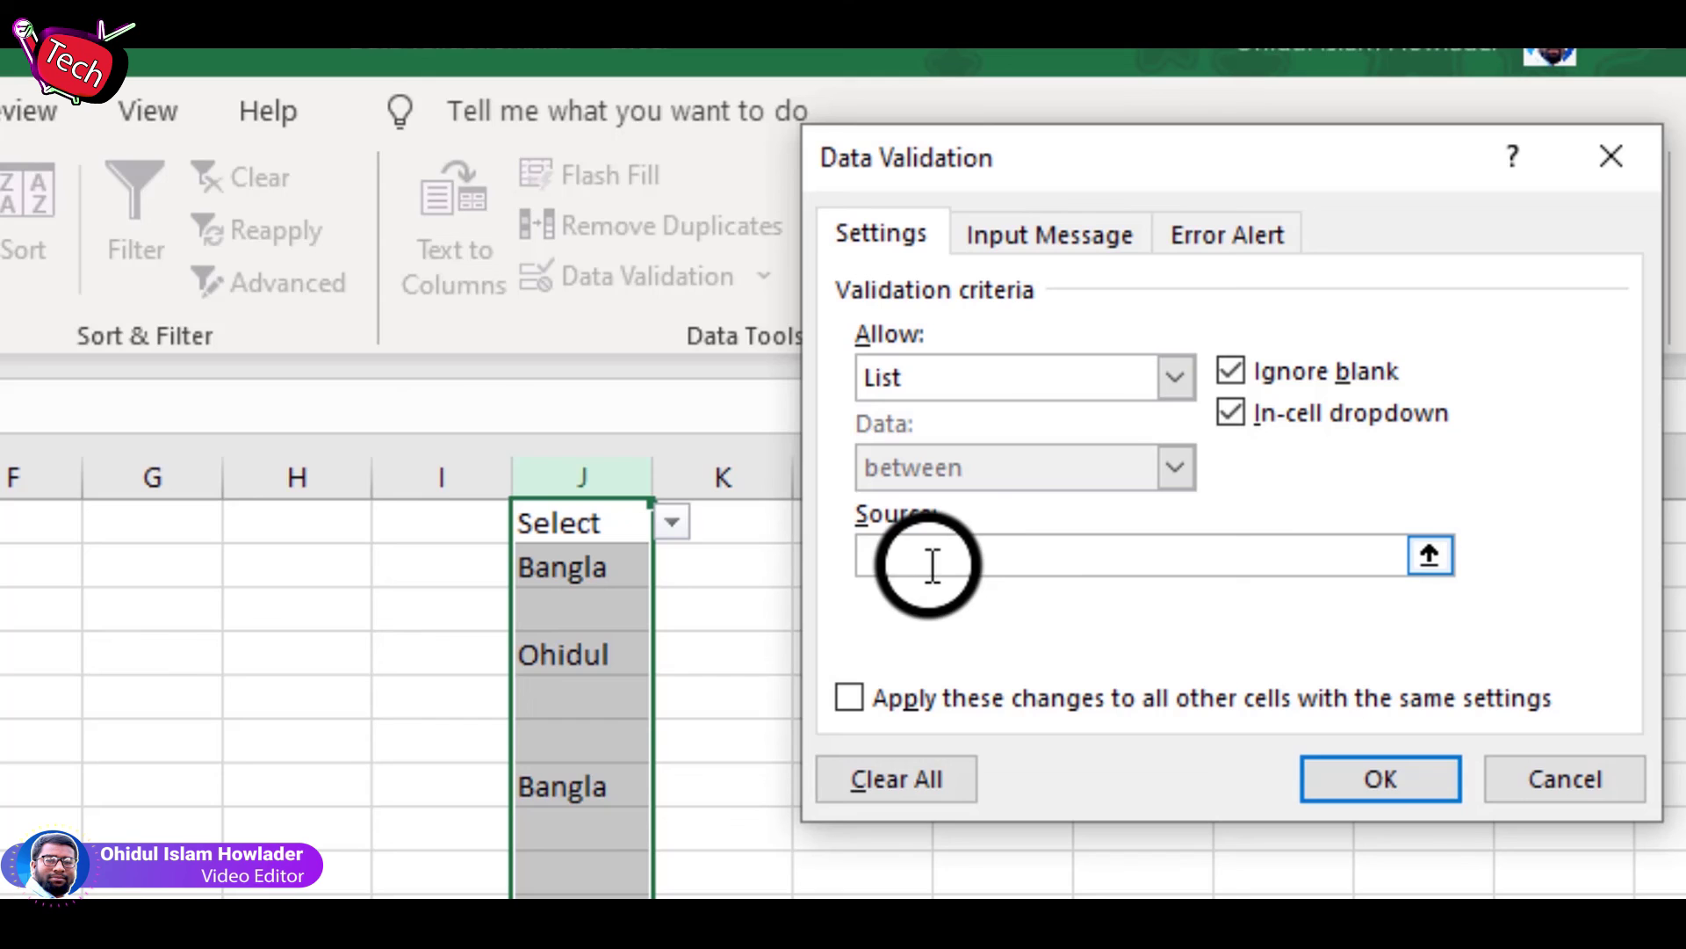
# Set the validation source to the List sheet's column G (=List!$G:$G) and confirm.
pyautogui.click(1427, 554)
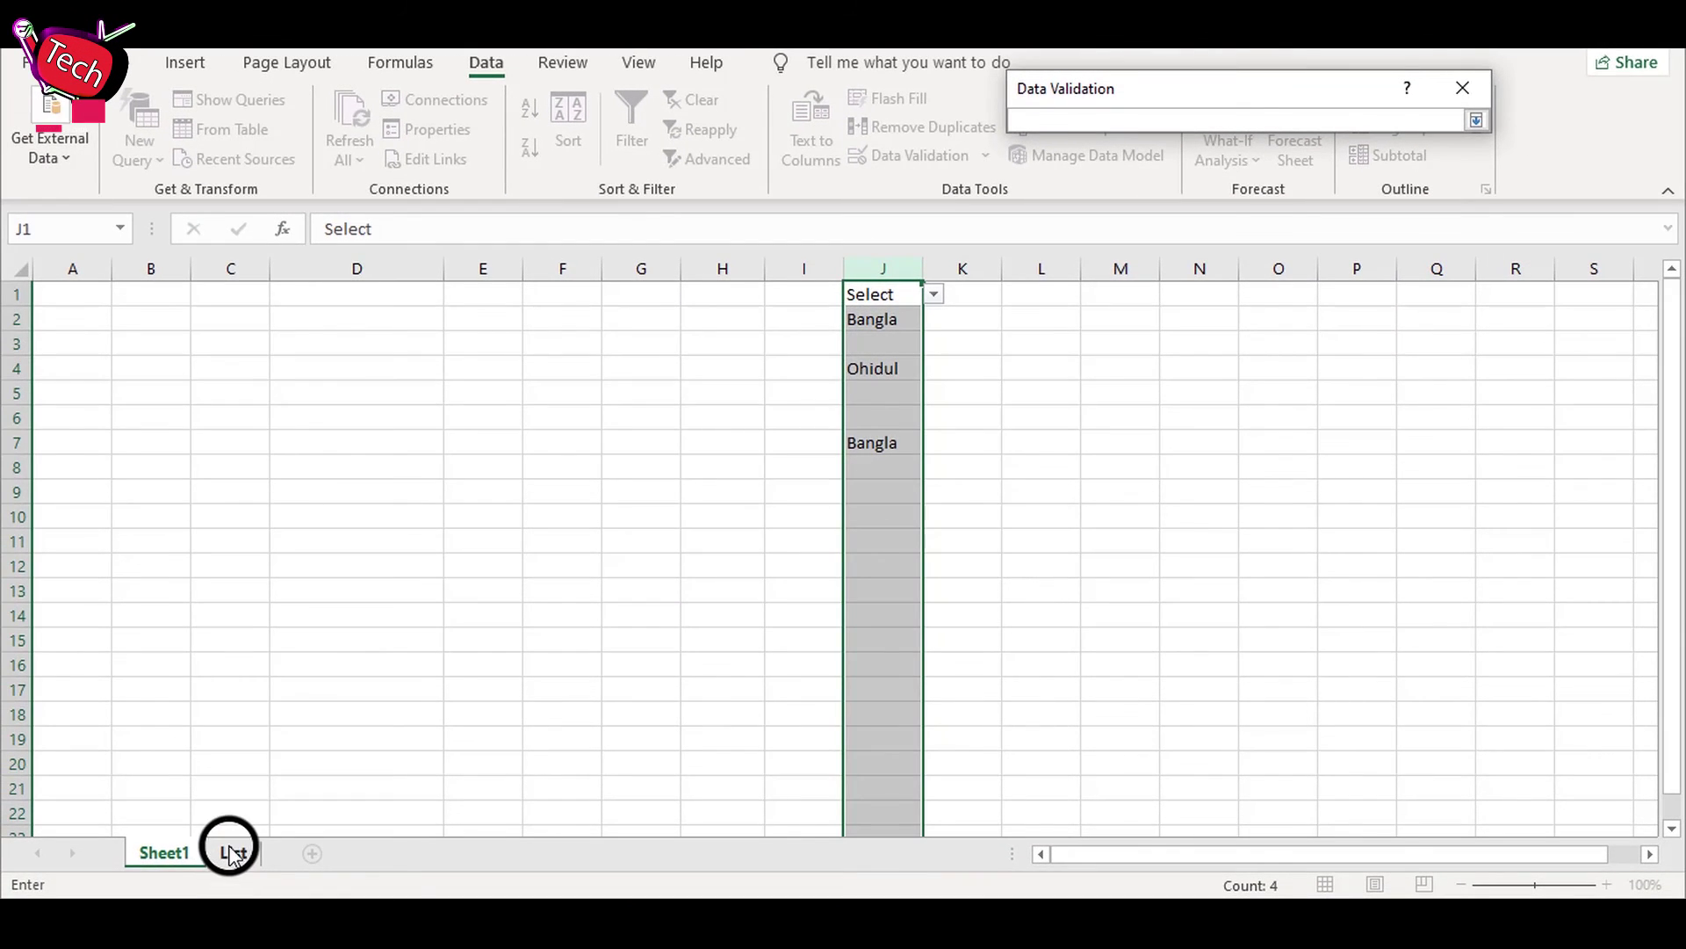
pyautogui.click(230, 853)
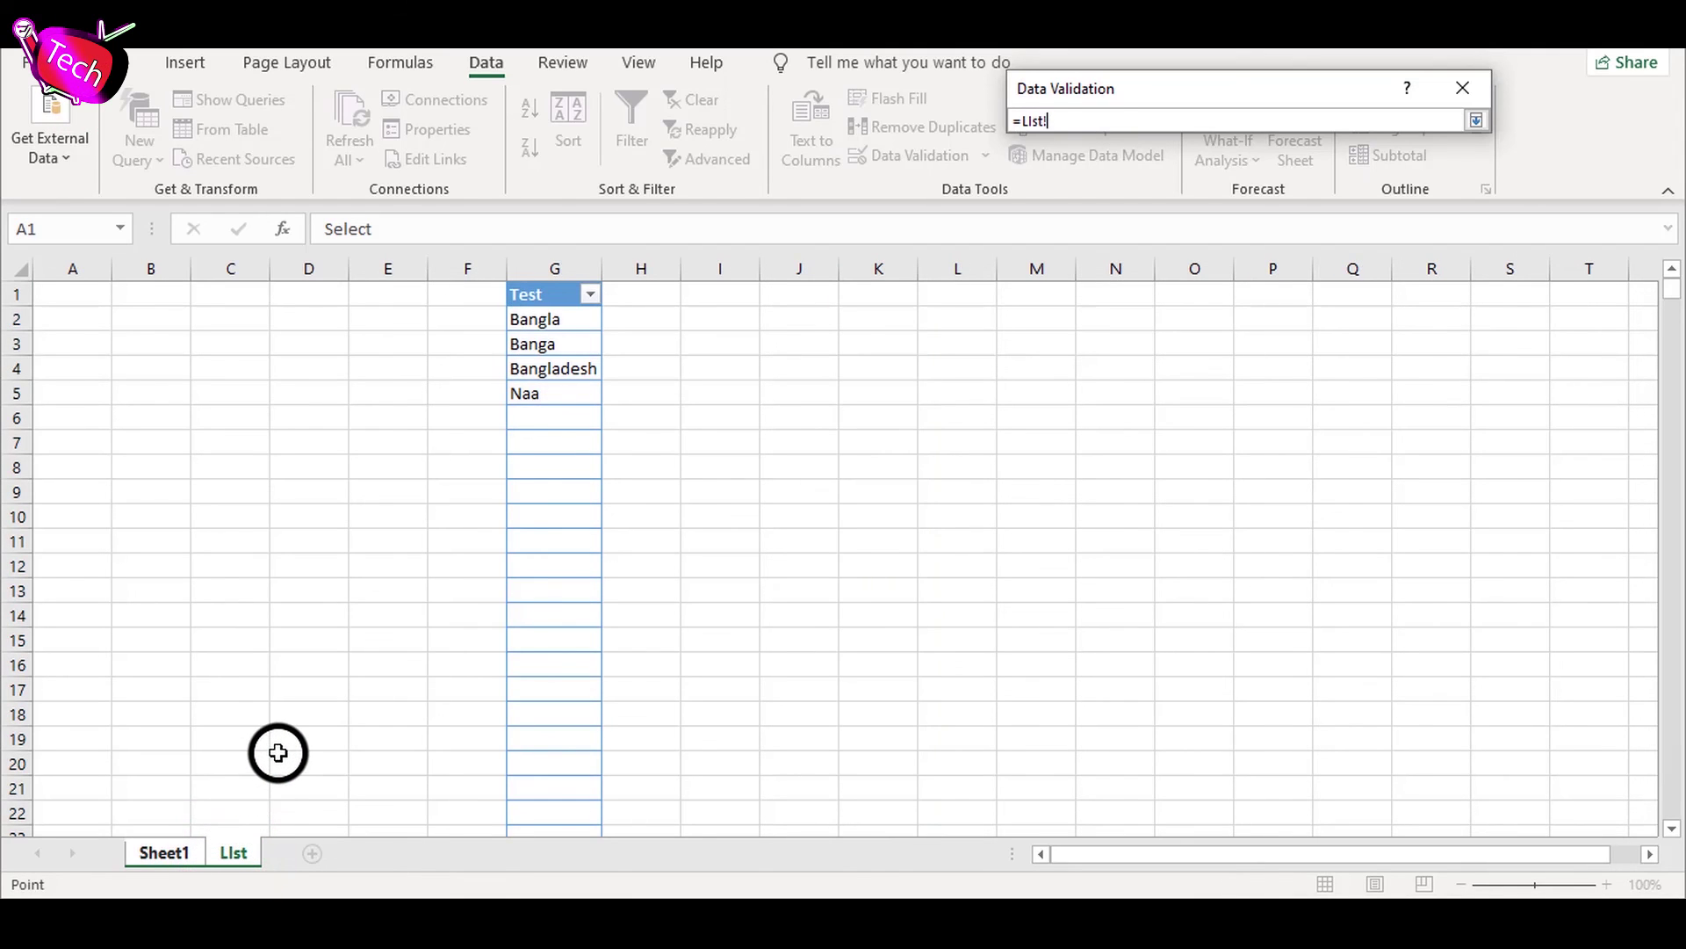
pyautogui.click(552, 264)
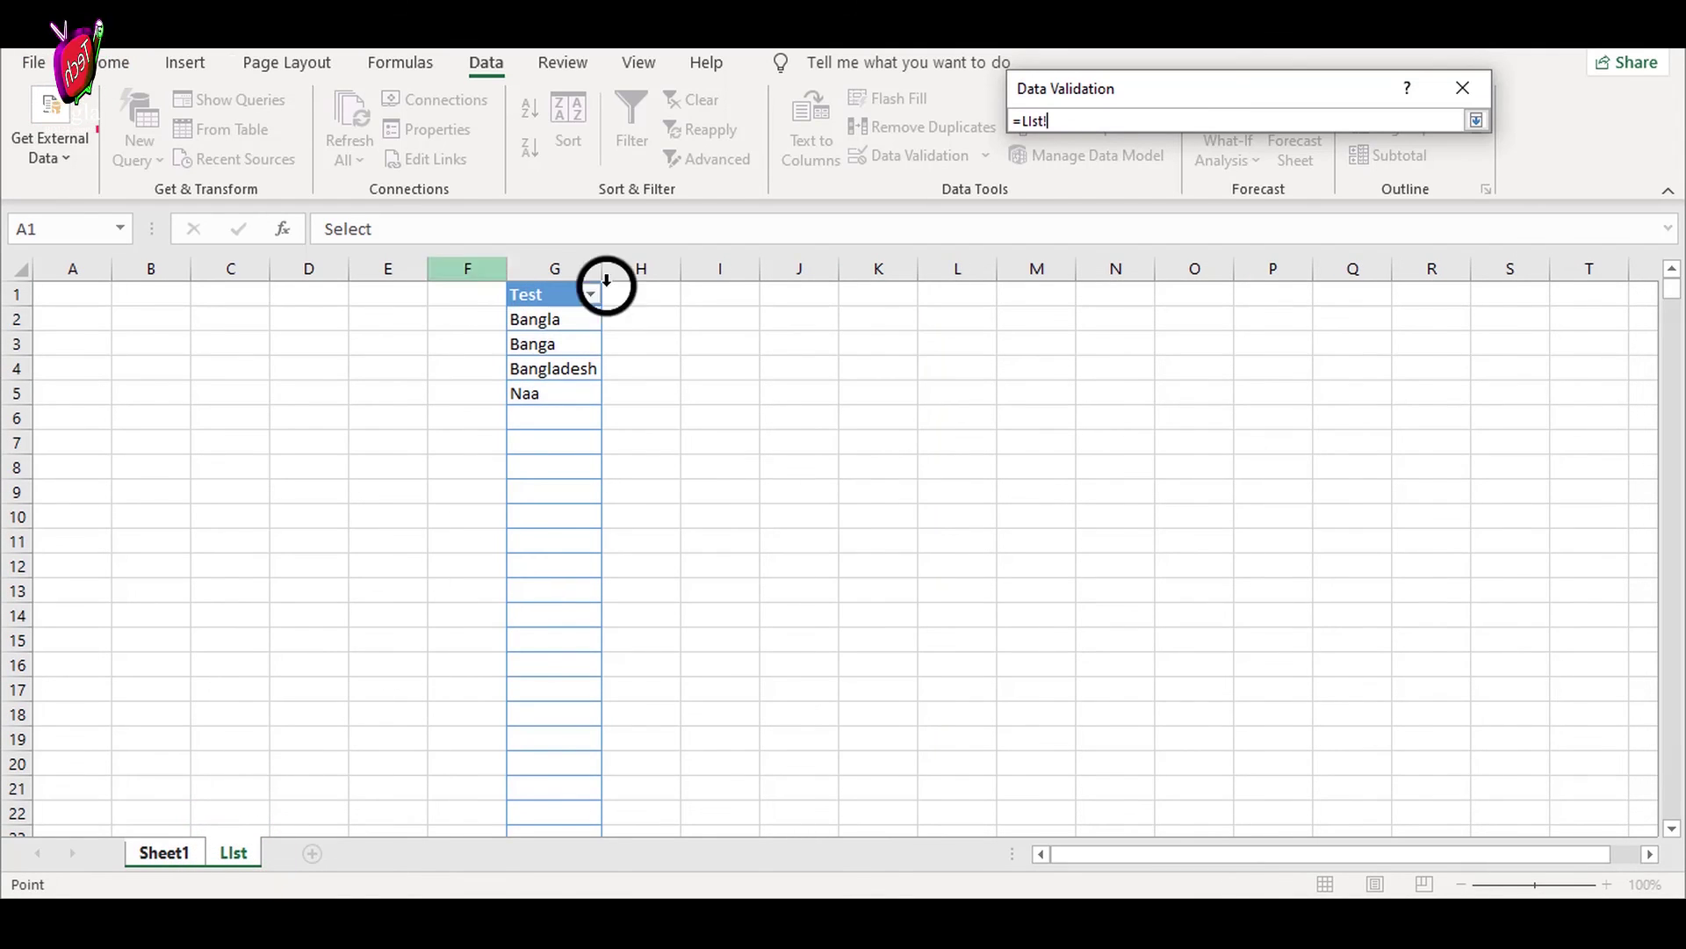
pyautogui.click(553, 266)
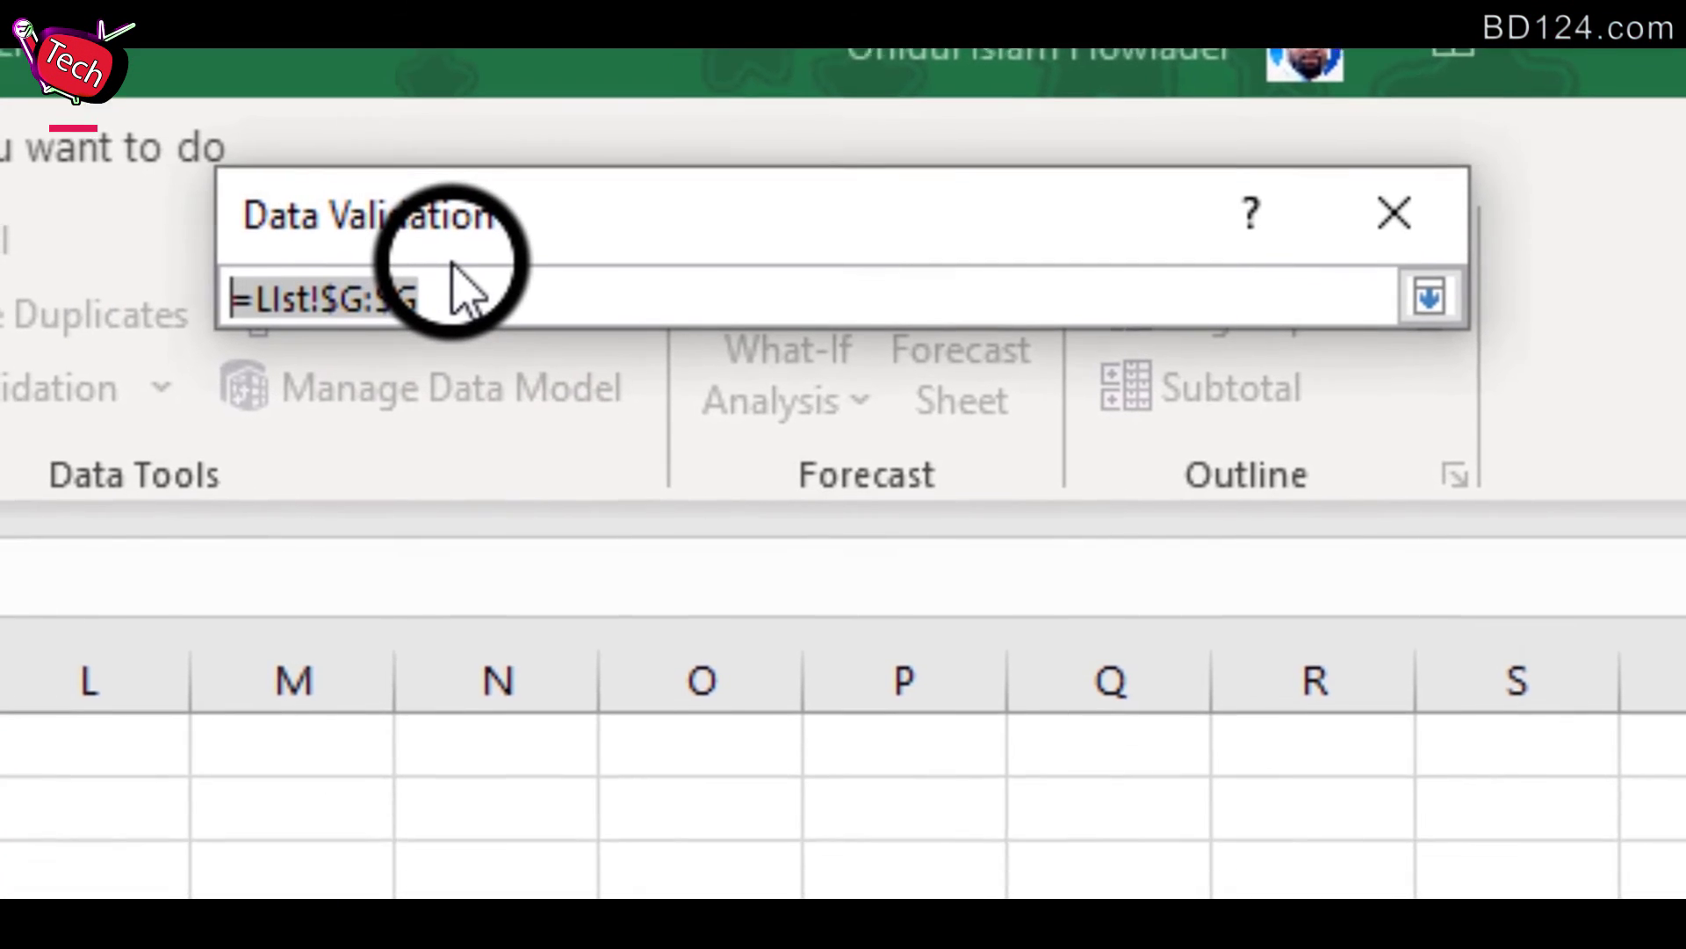
pyautogui.press('Return')
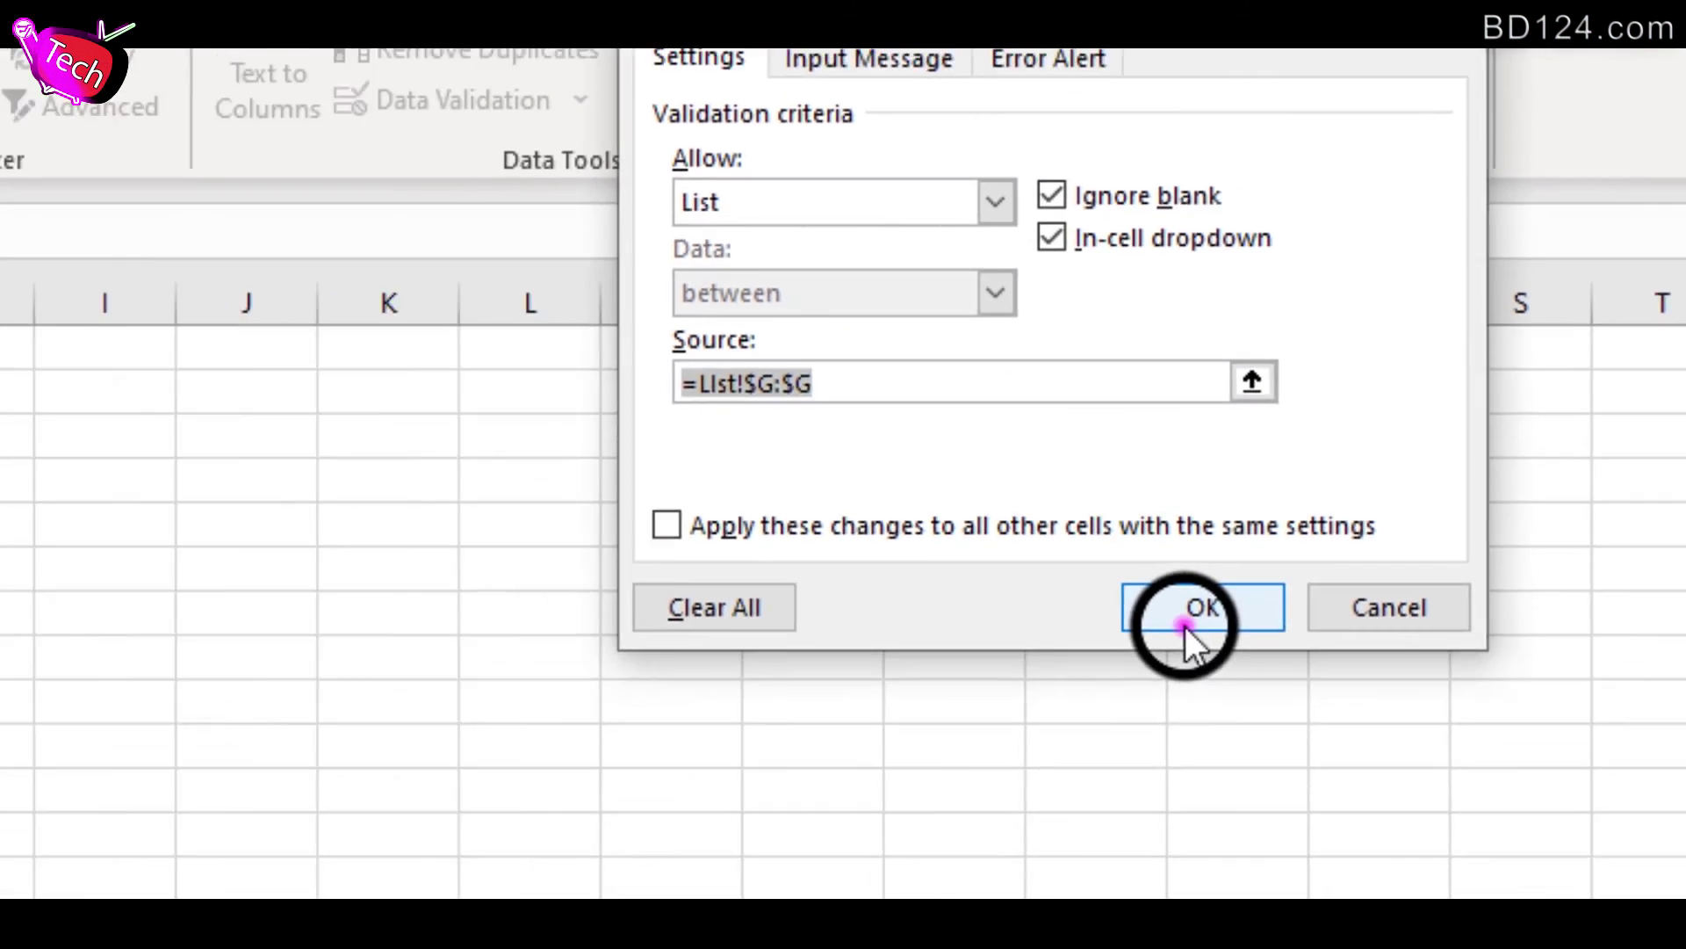
pyautogui.click(1073, 776)
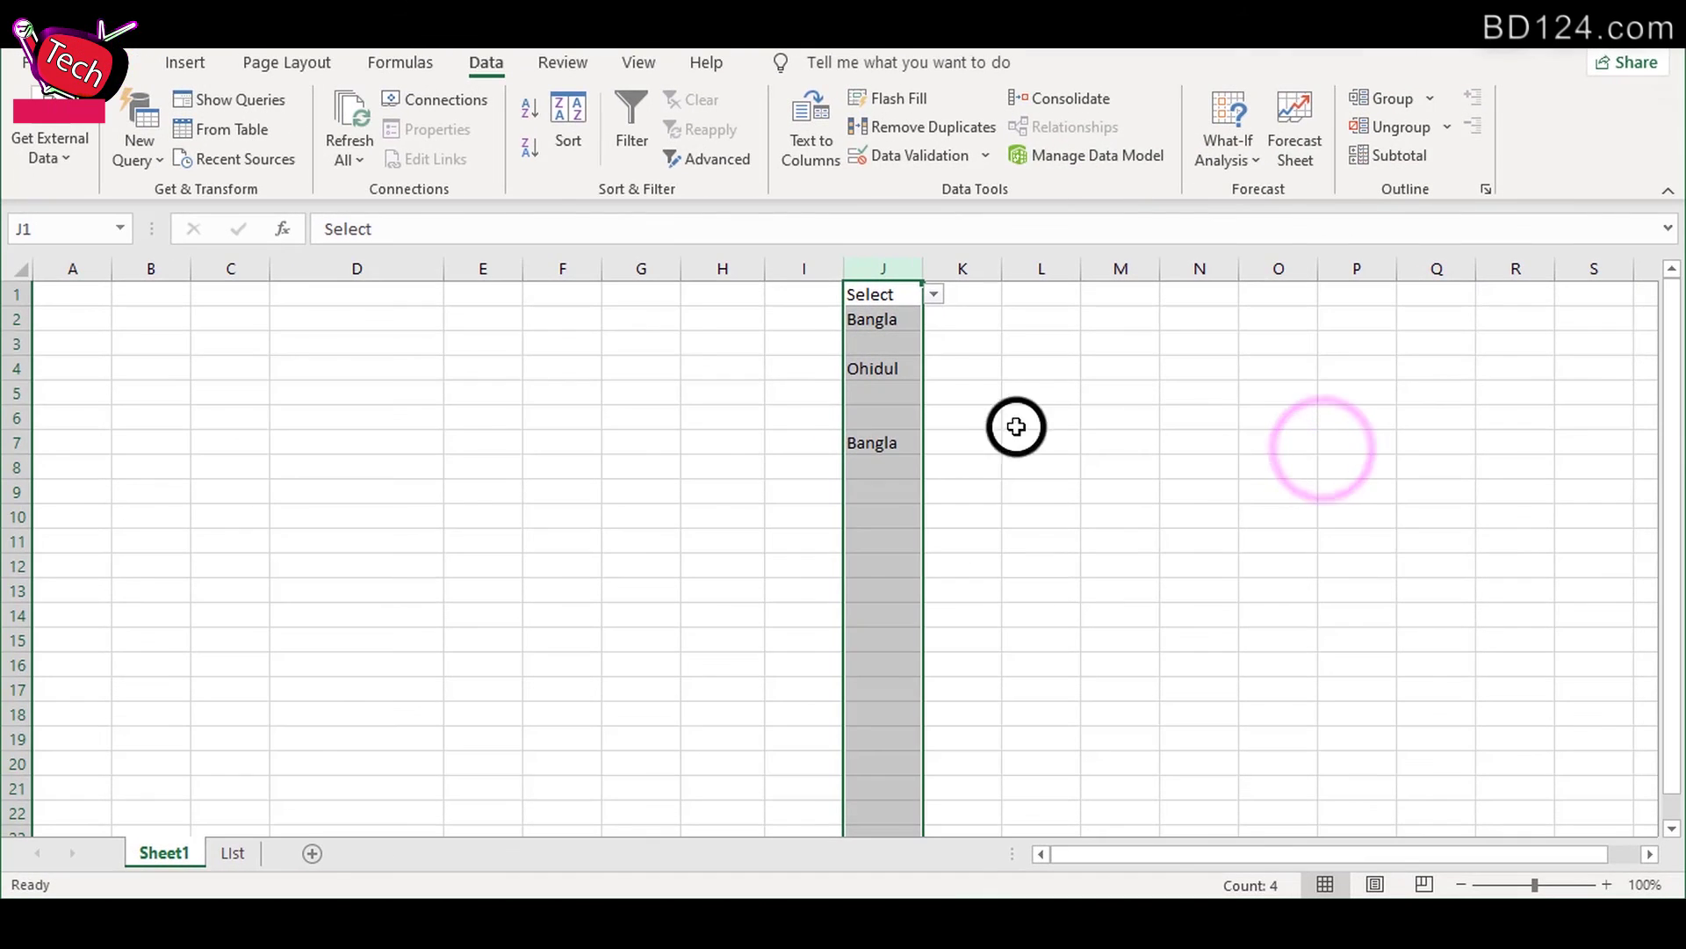
# Add 54 and 789 as new entries below the List sheet's table.
pyautogui.click(881, 320)
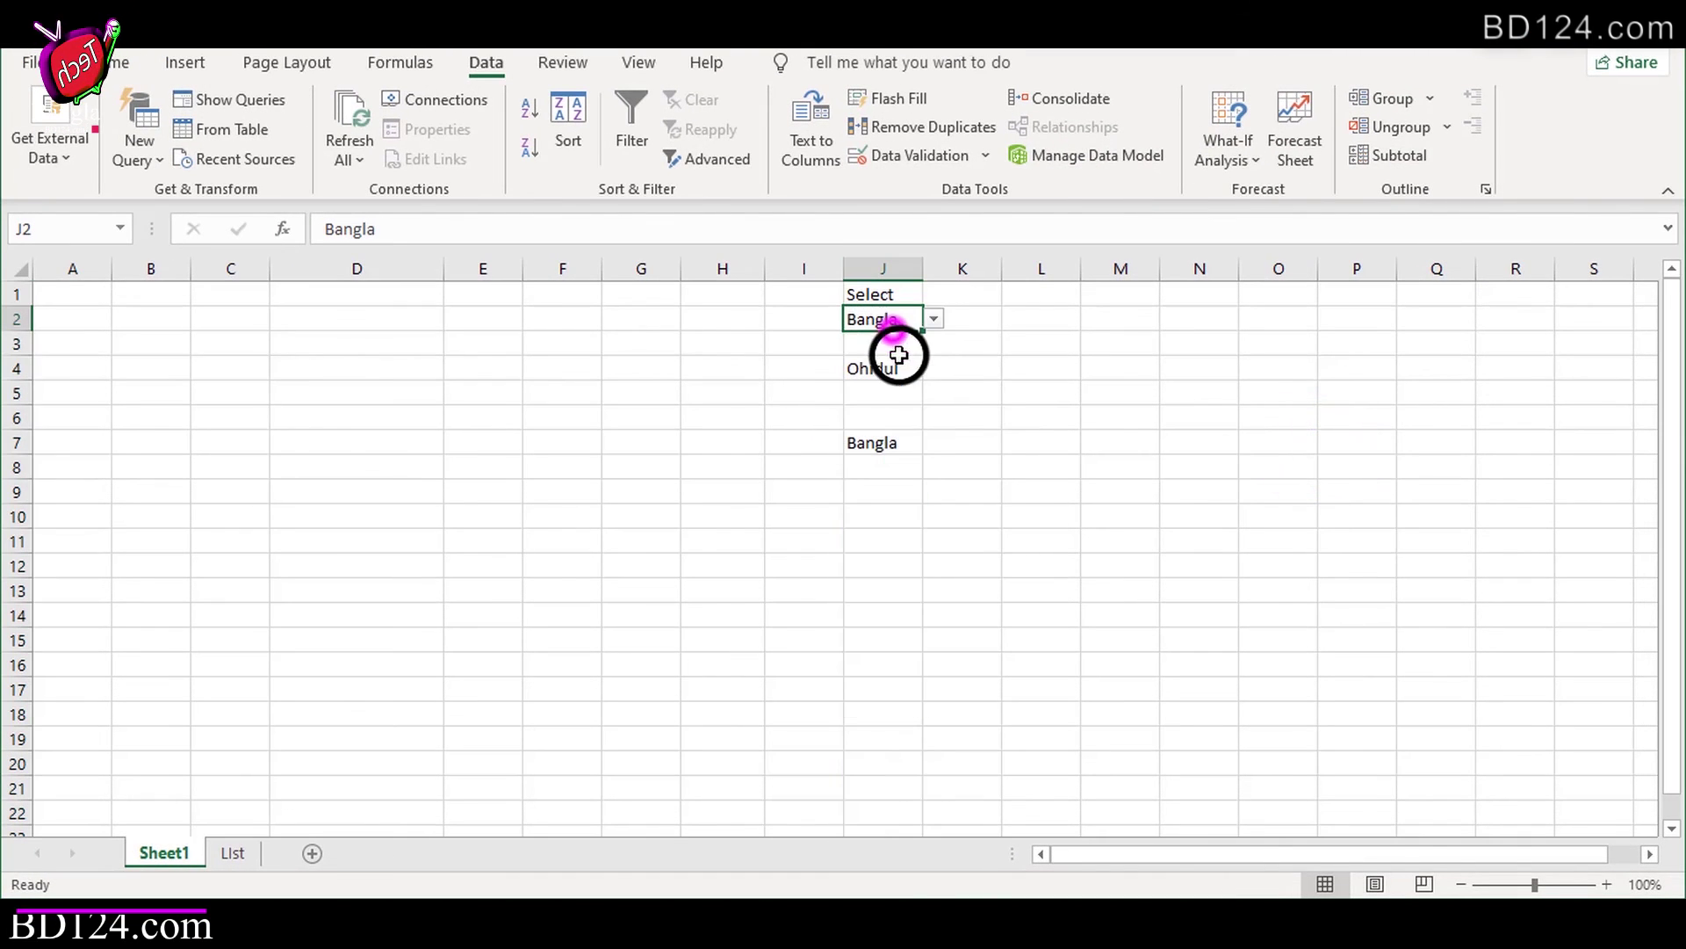
pyautogui.click(237, 852)
pyautogui.click(555, 424)
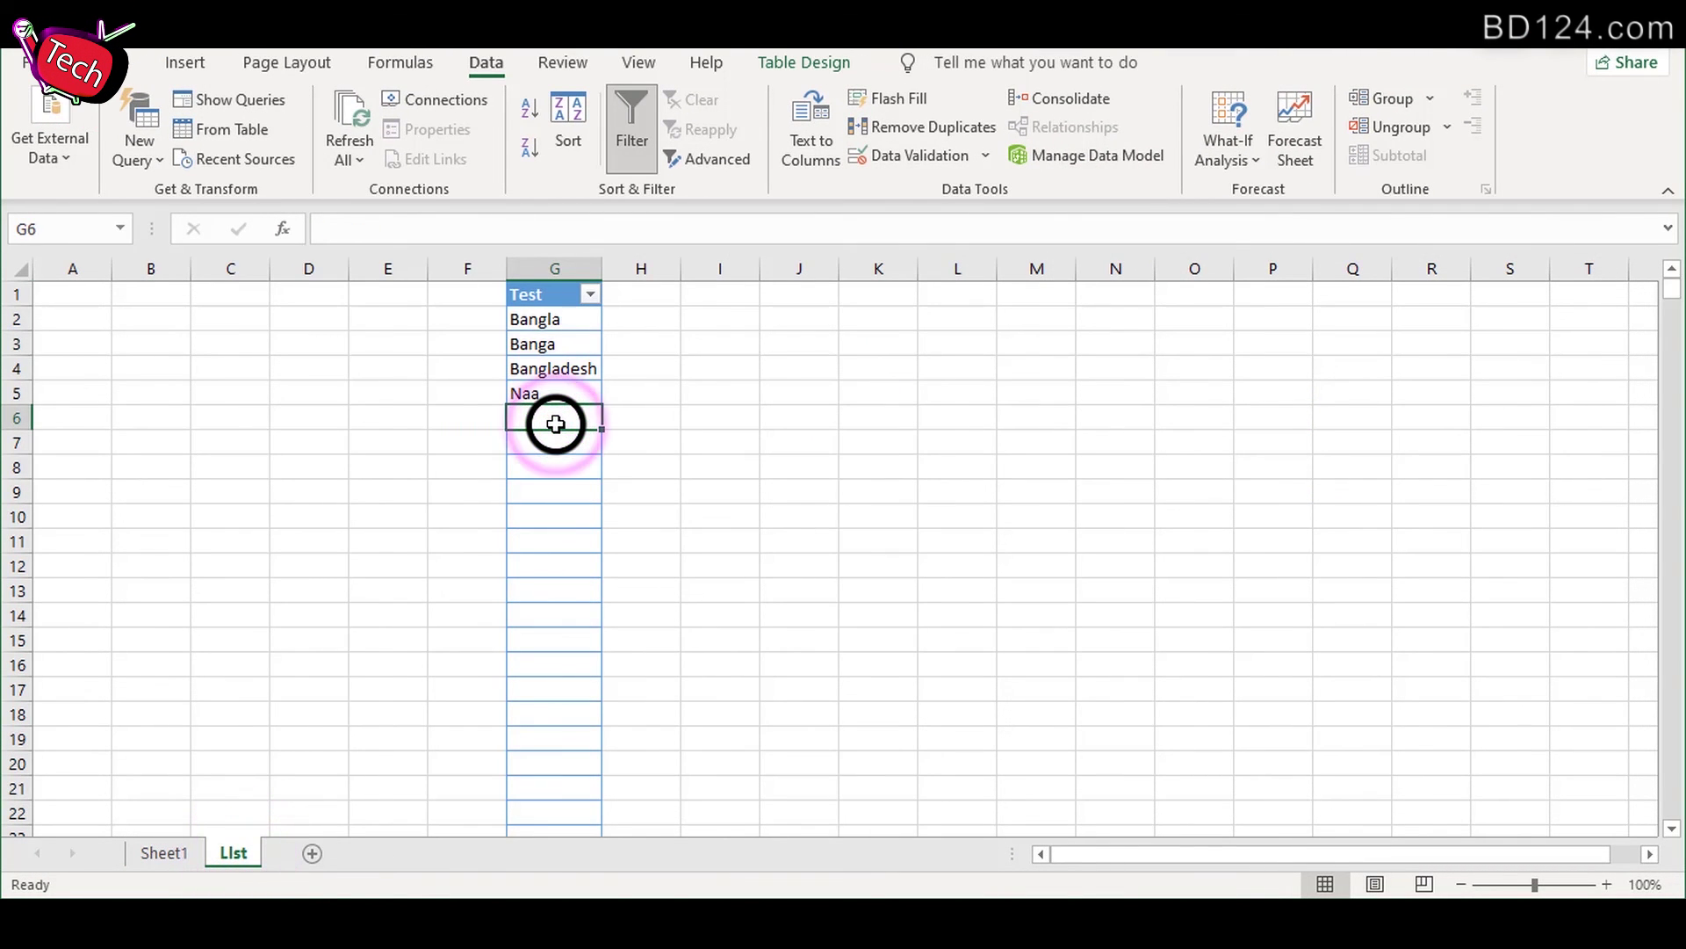
pyautogui.write('54')
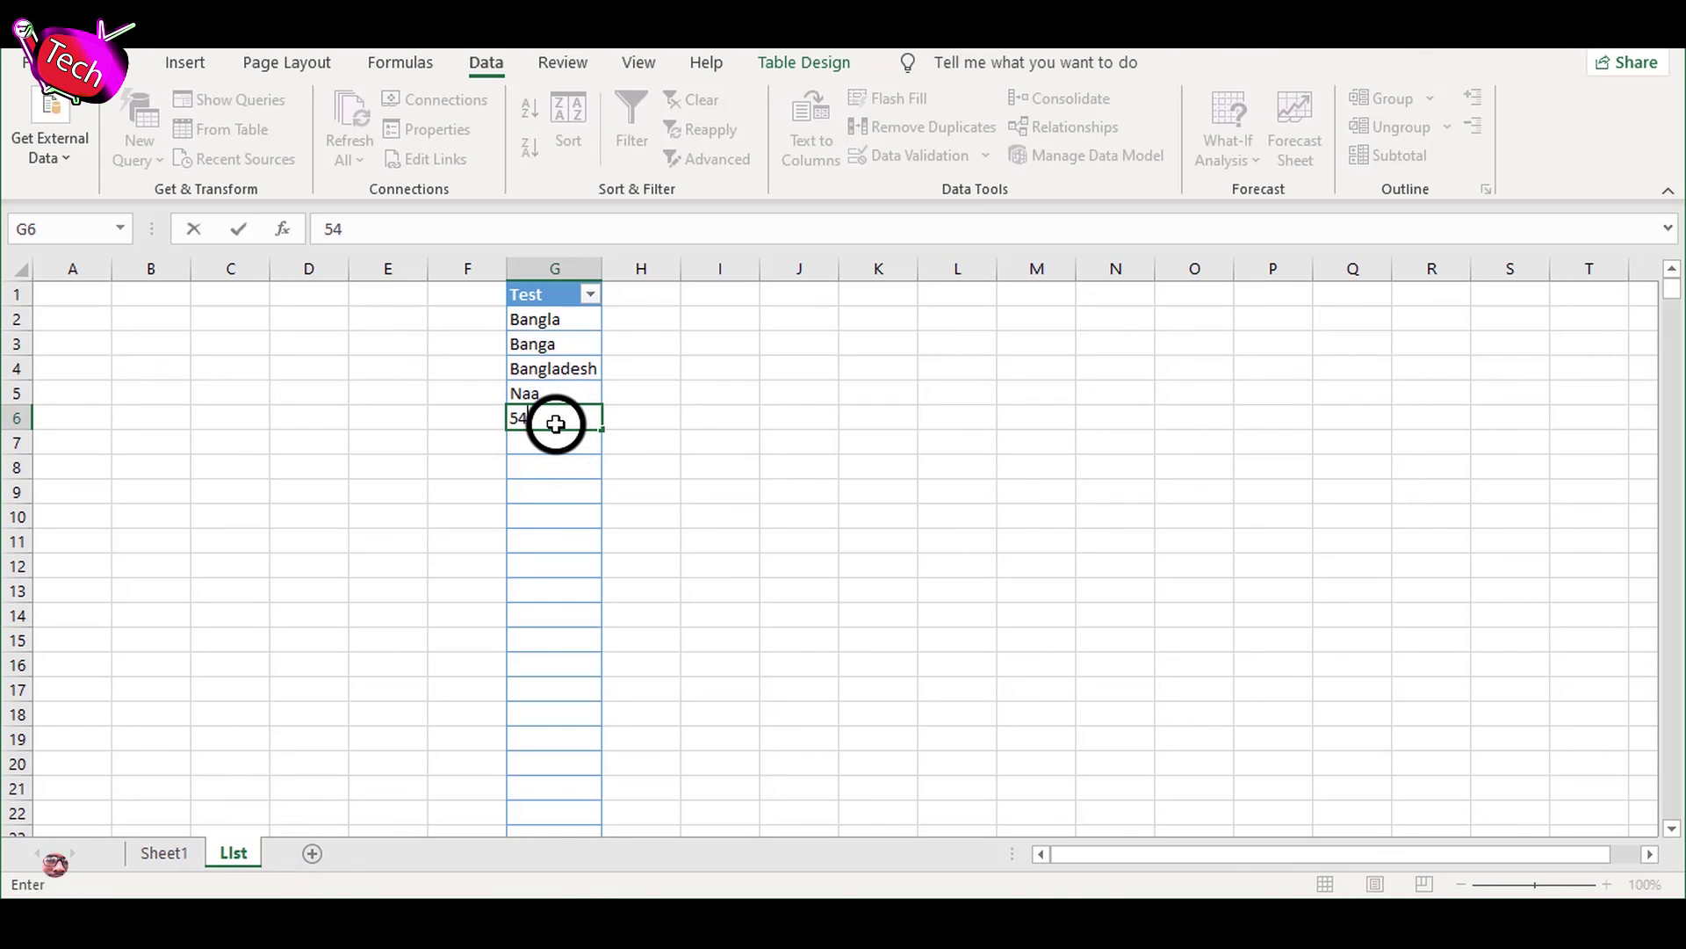
pyautogui.press('Return')
pyautogui.write('789')
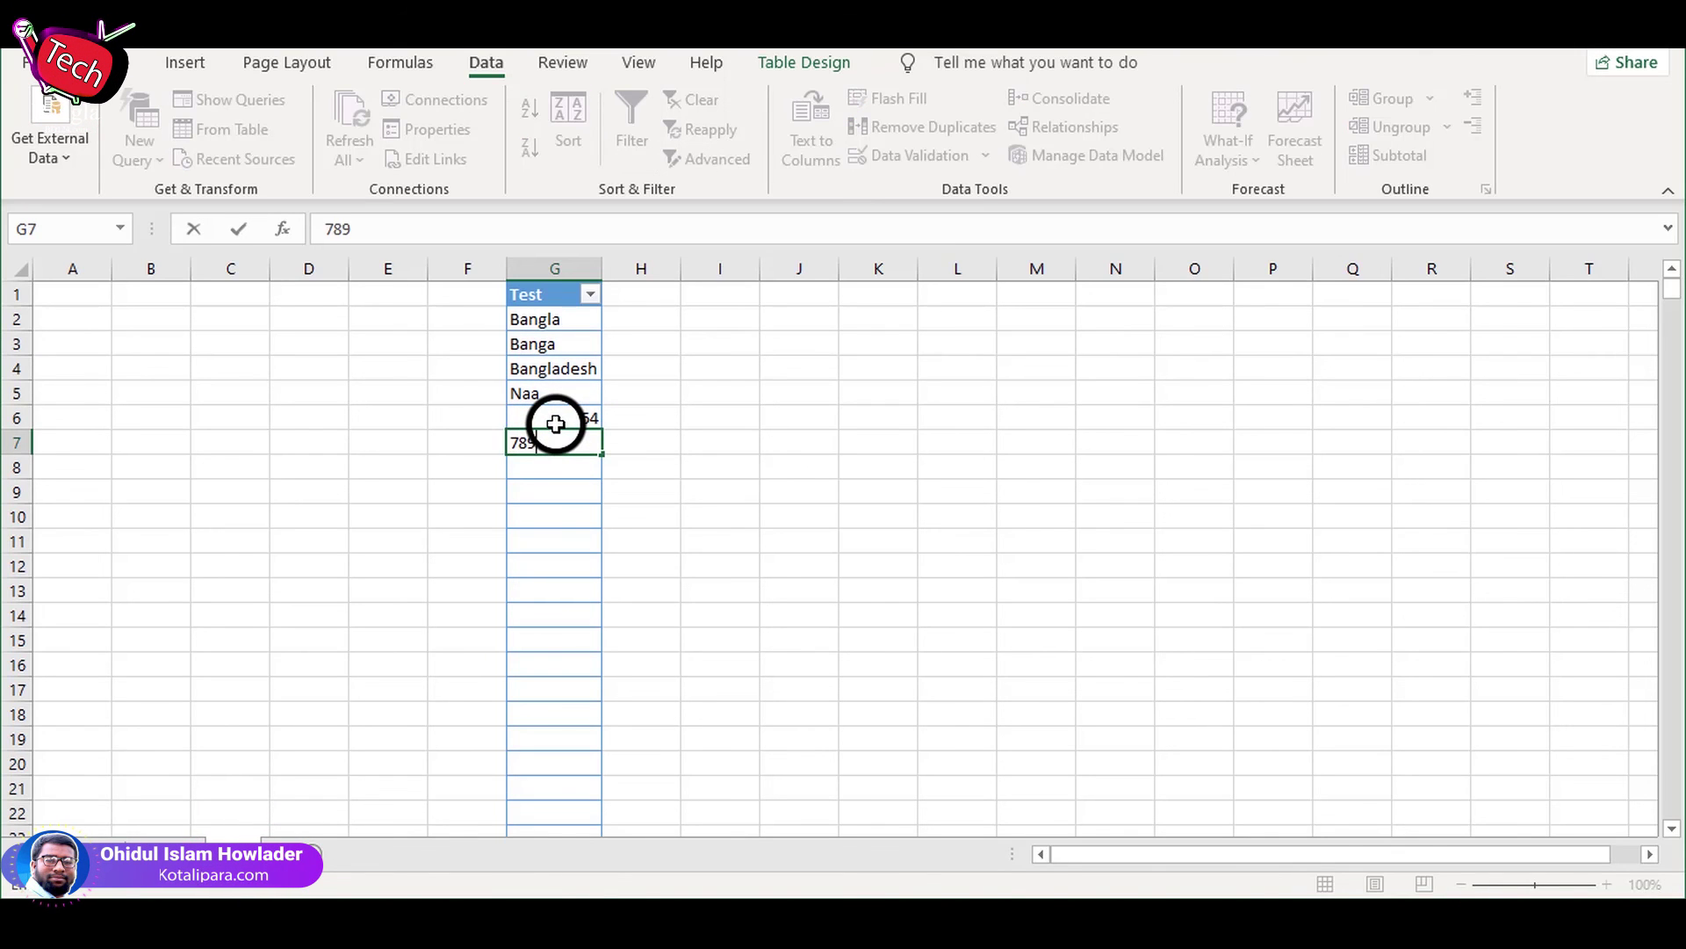
pyautogui.press('Return')
# On Sheet1, pick Banga in J2 and J4 and Naa in J10 from the dropdowns.
pyautogui.click(164, 852)
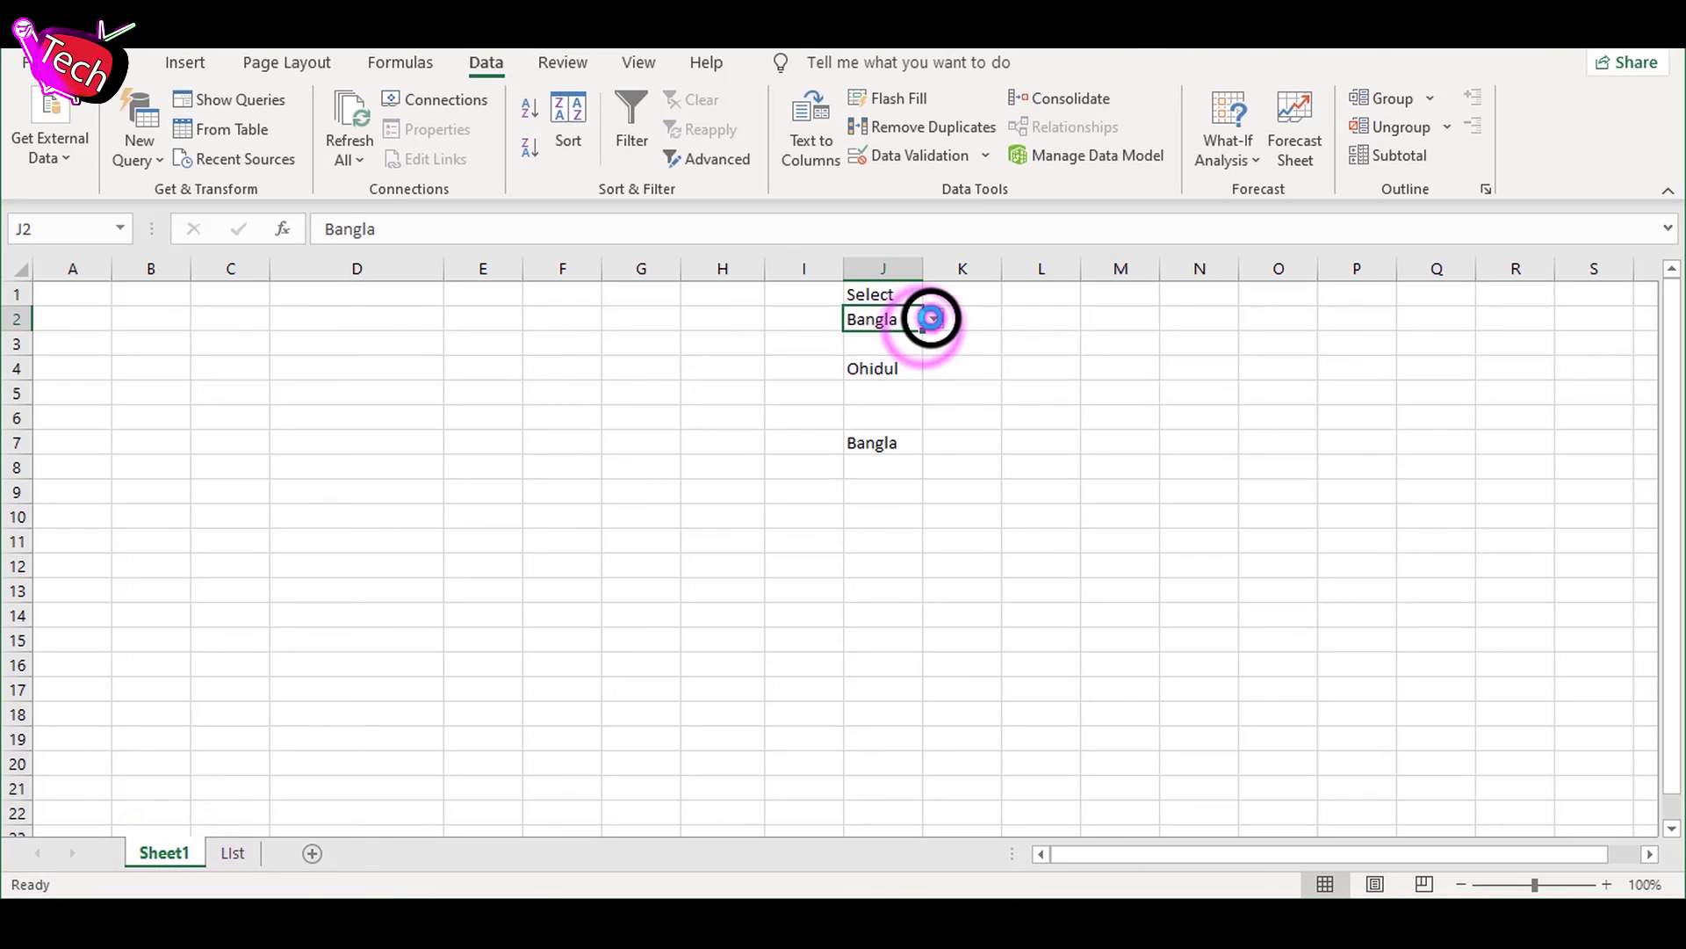
pyautogui.click(932, 318)
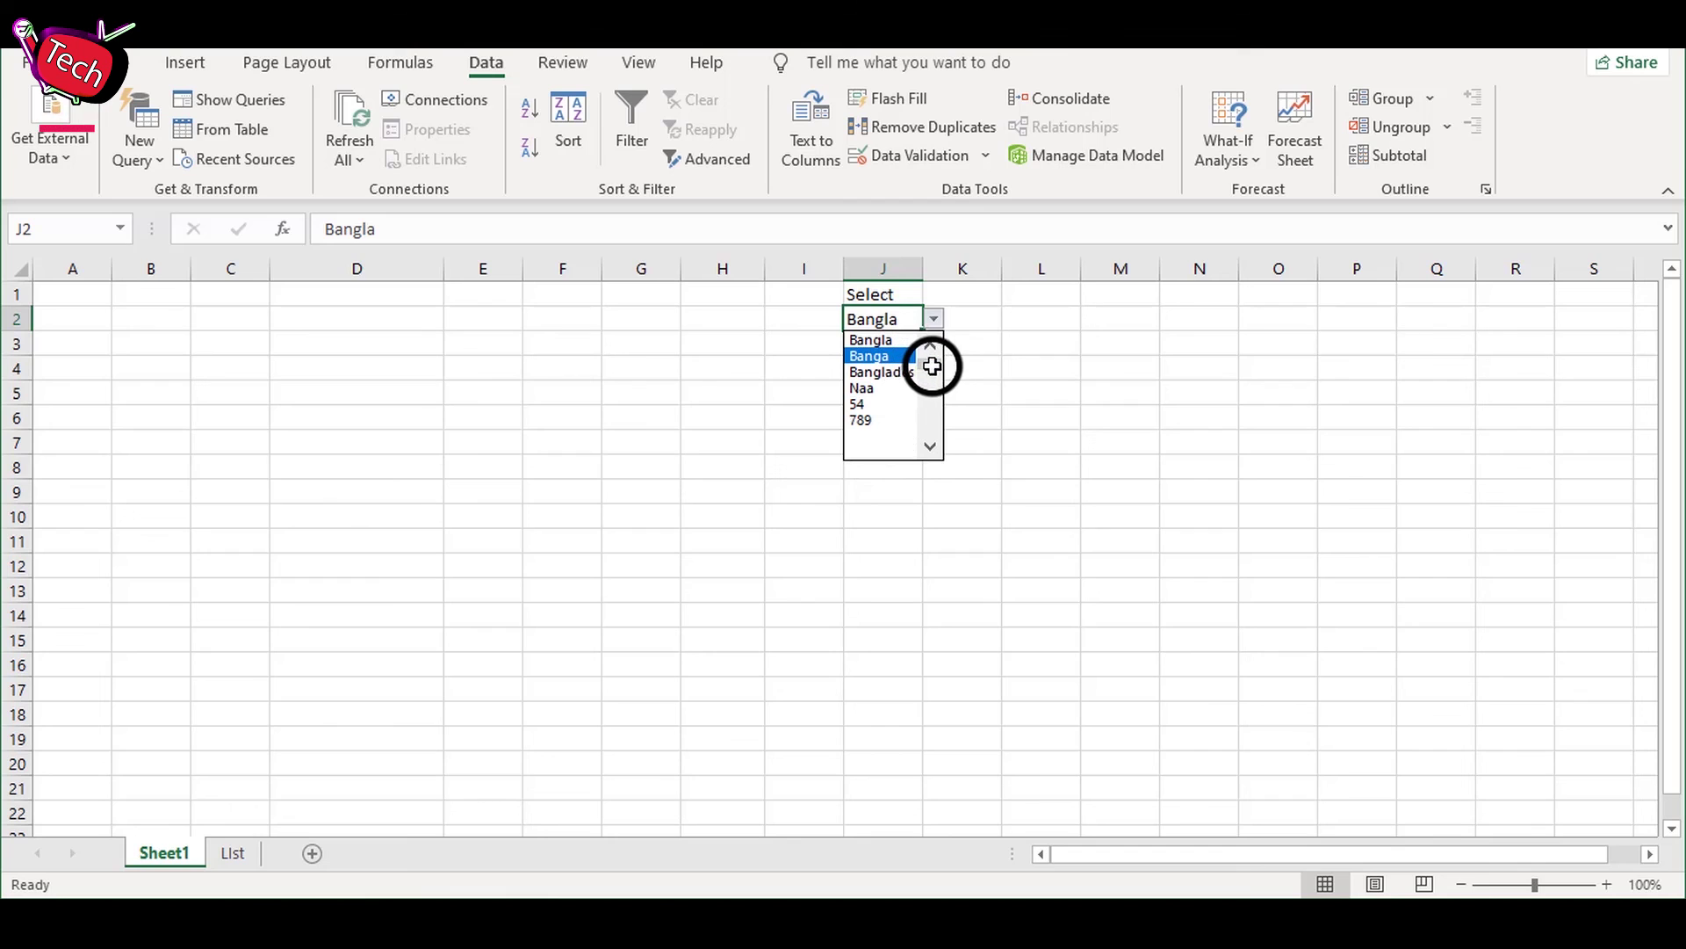
pyautogui.click(889, 351)
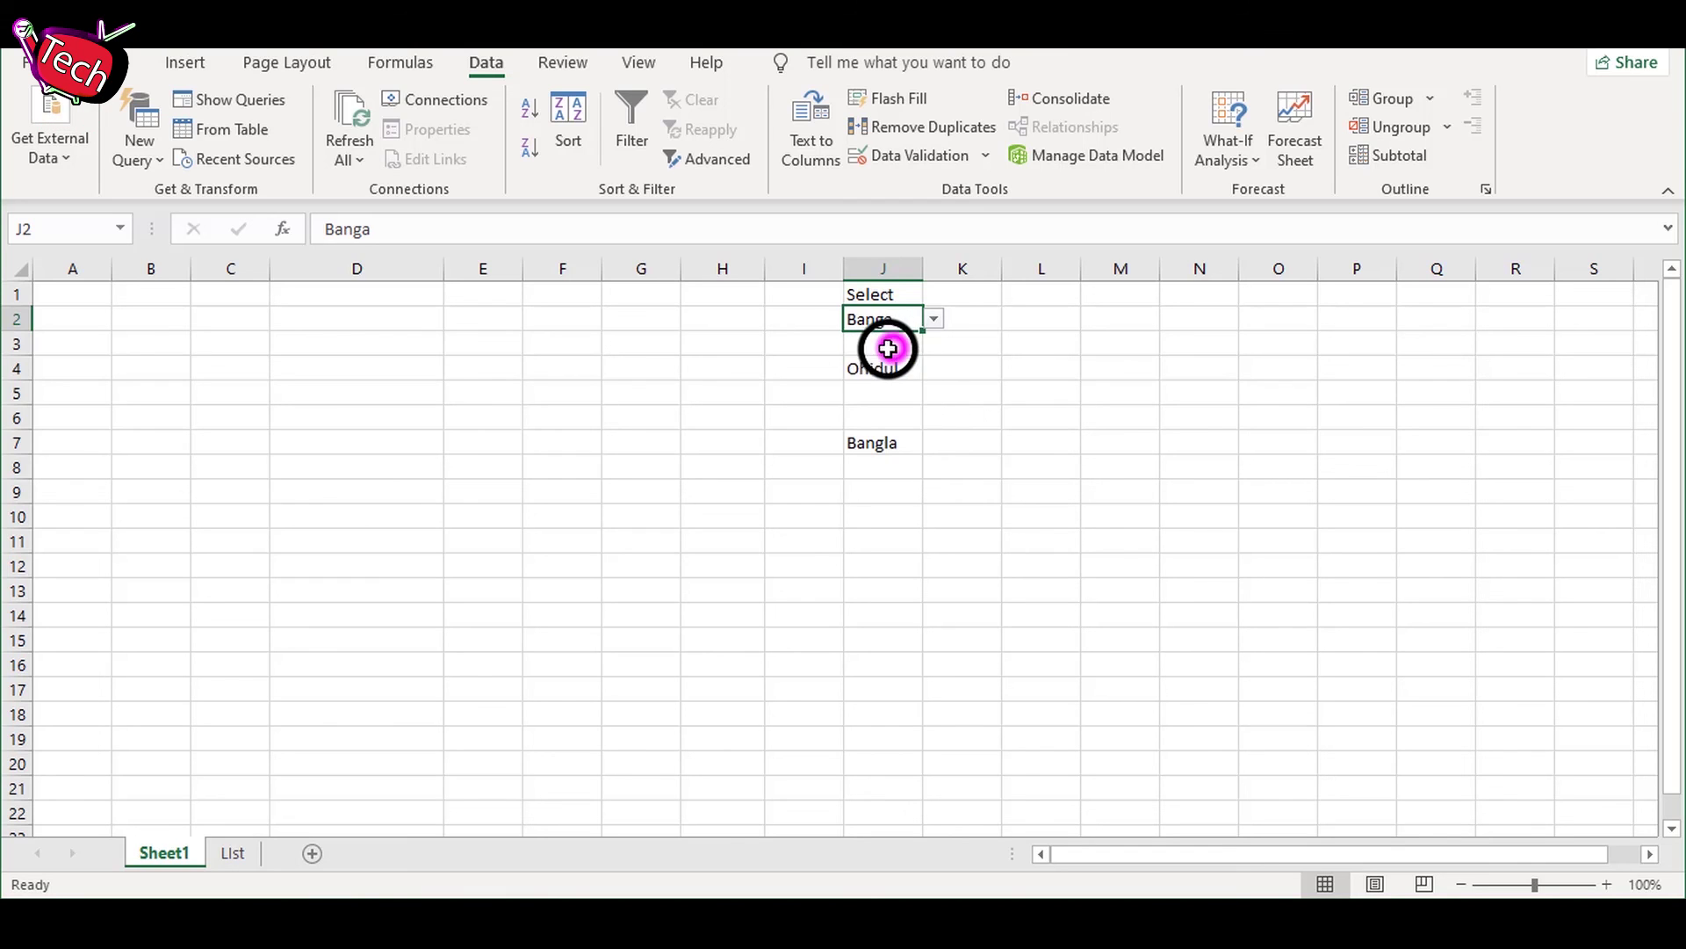
pyautogui.click(896, 367)
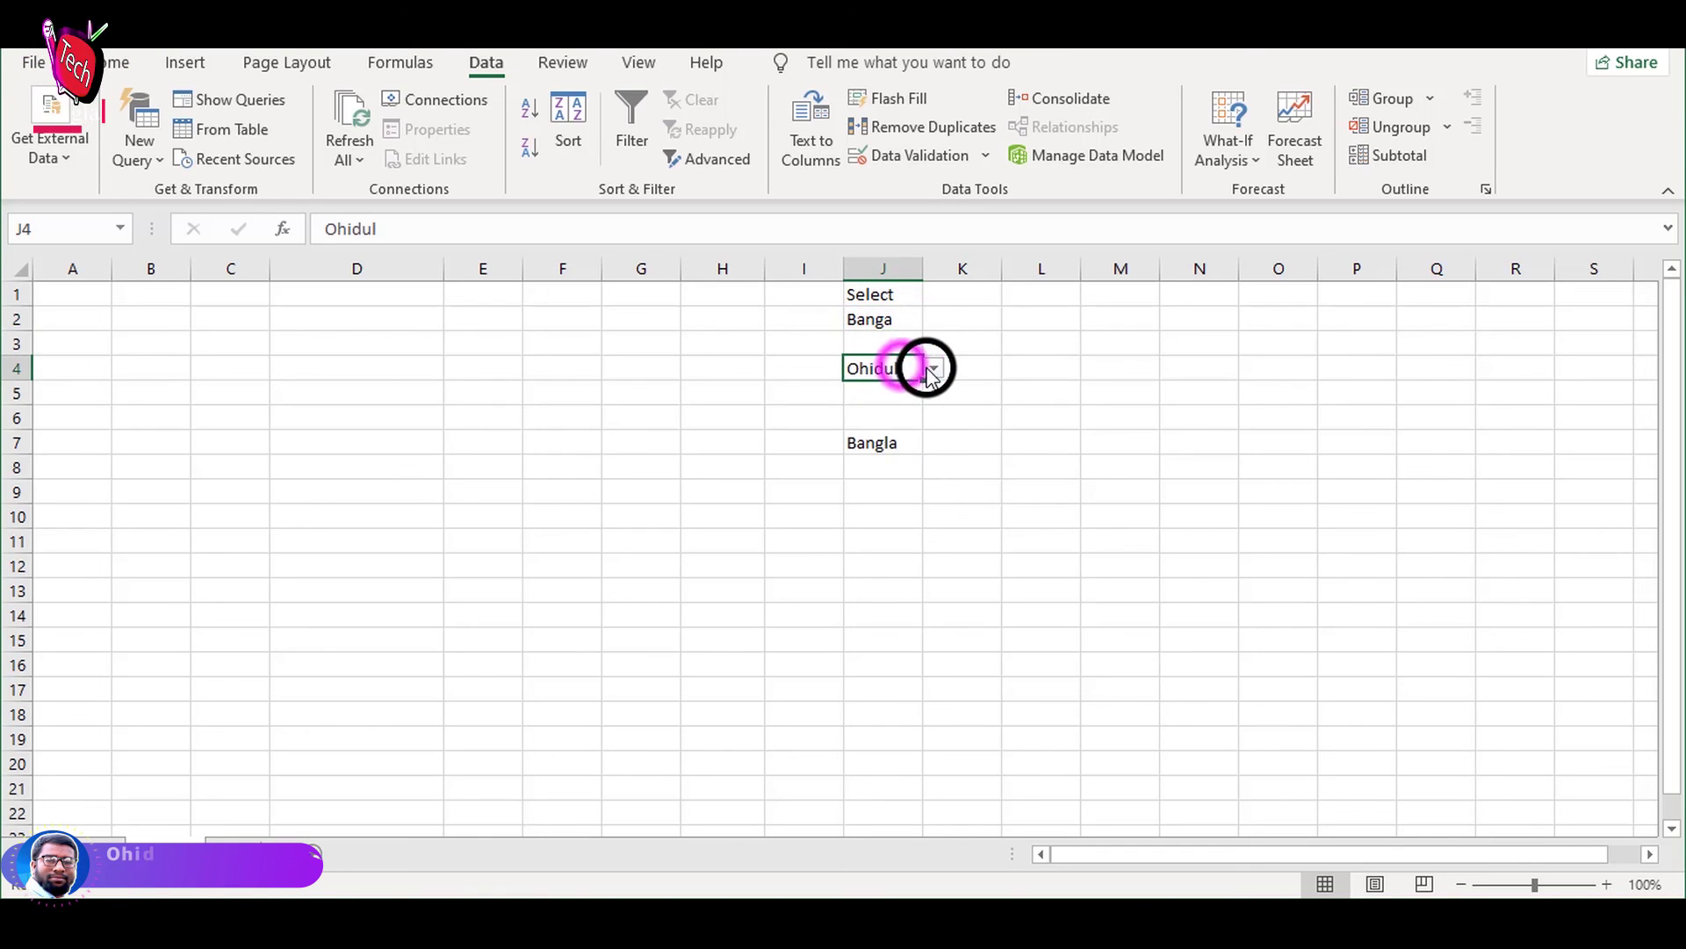
pyautogui.click(933, 369)
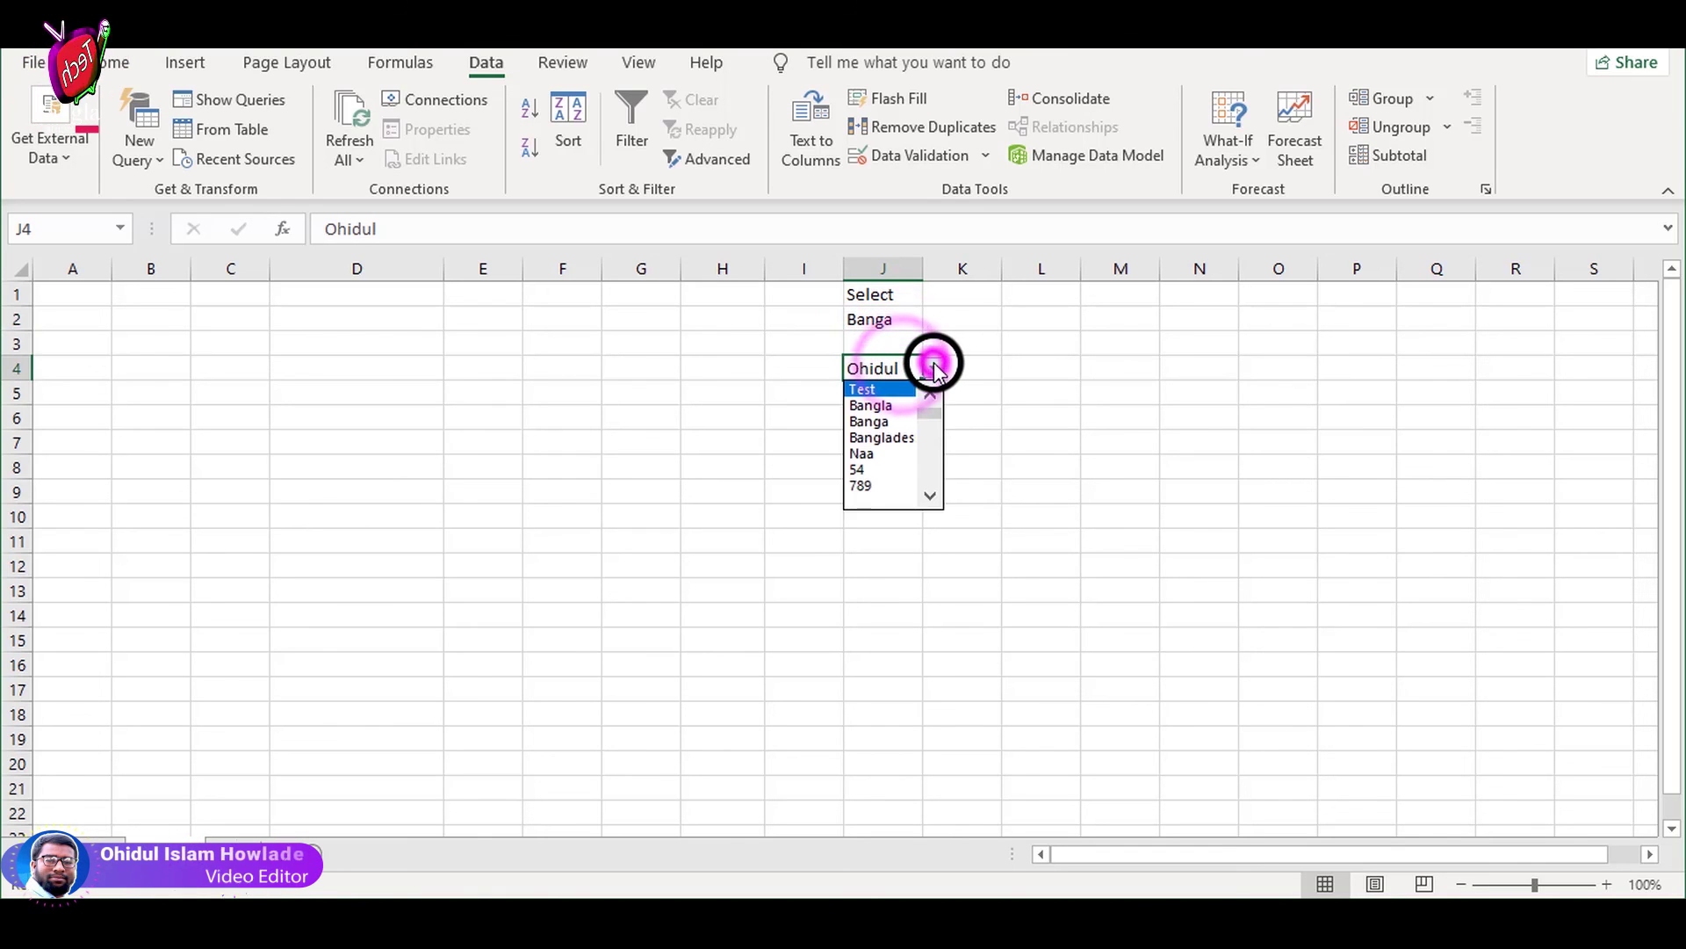
pyautogui.click(883, 422)
pyautogui.click(913, 516)
pyautogui.click(934, 519)
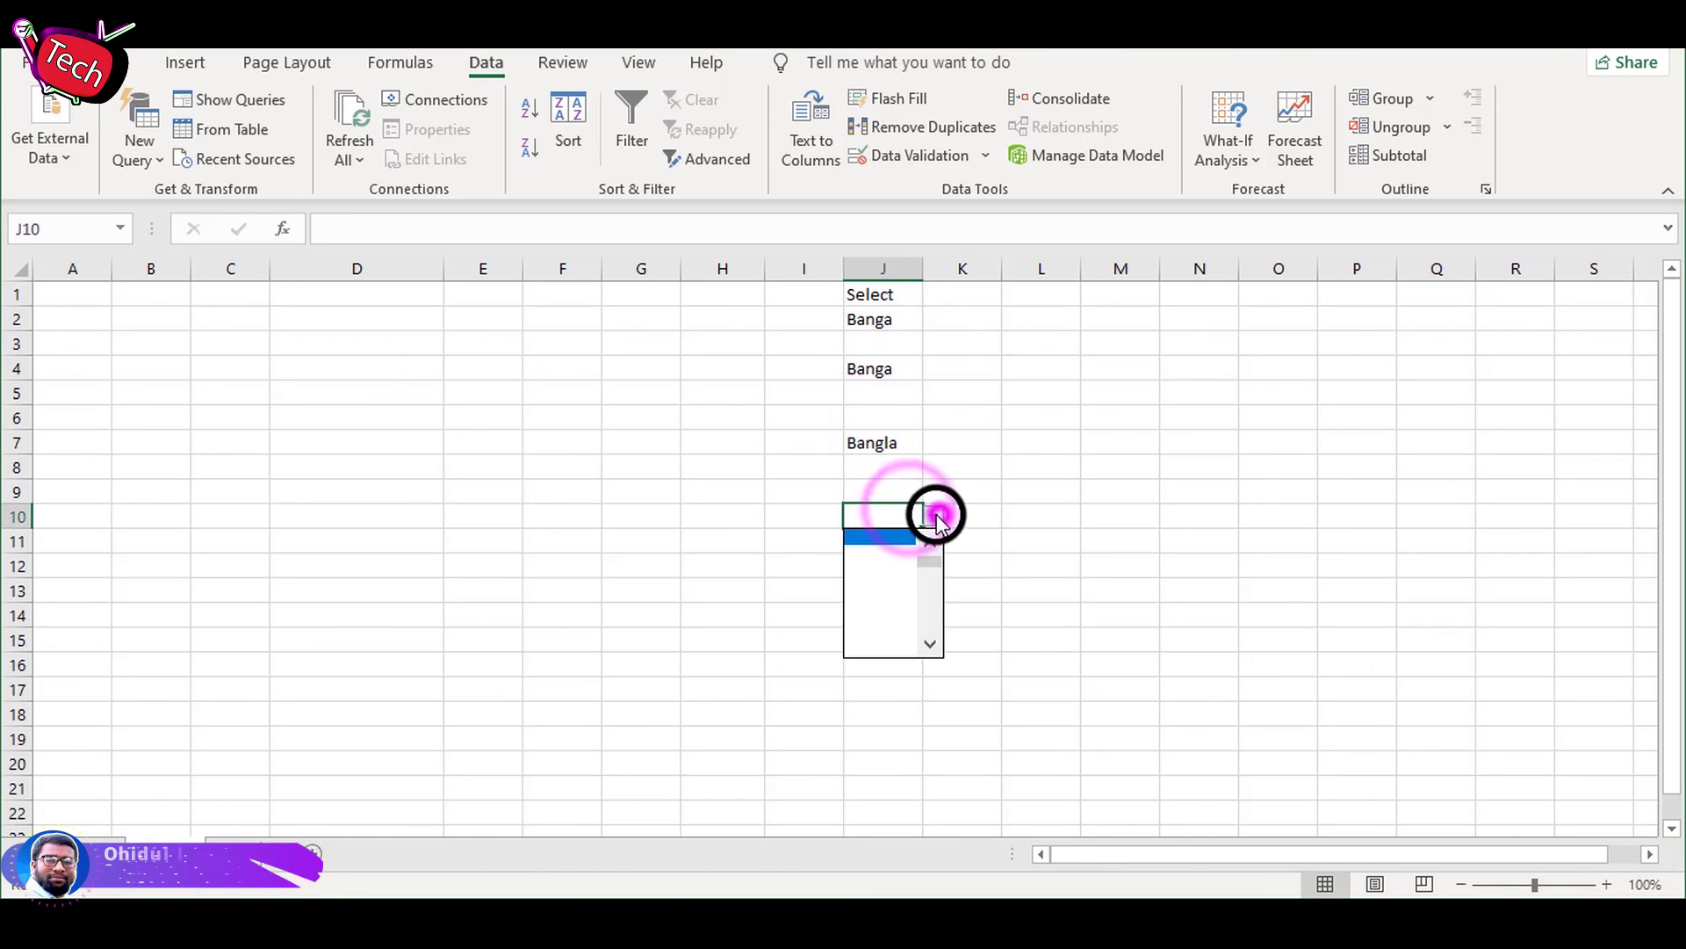
pyautogui.moveTo(931, 561)
pyautogui.mouseDown()
pyautogui.moveTo(931, 610)
pyautogui.moveTo(936, 517)
pyautogui.mouseUp()
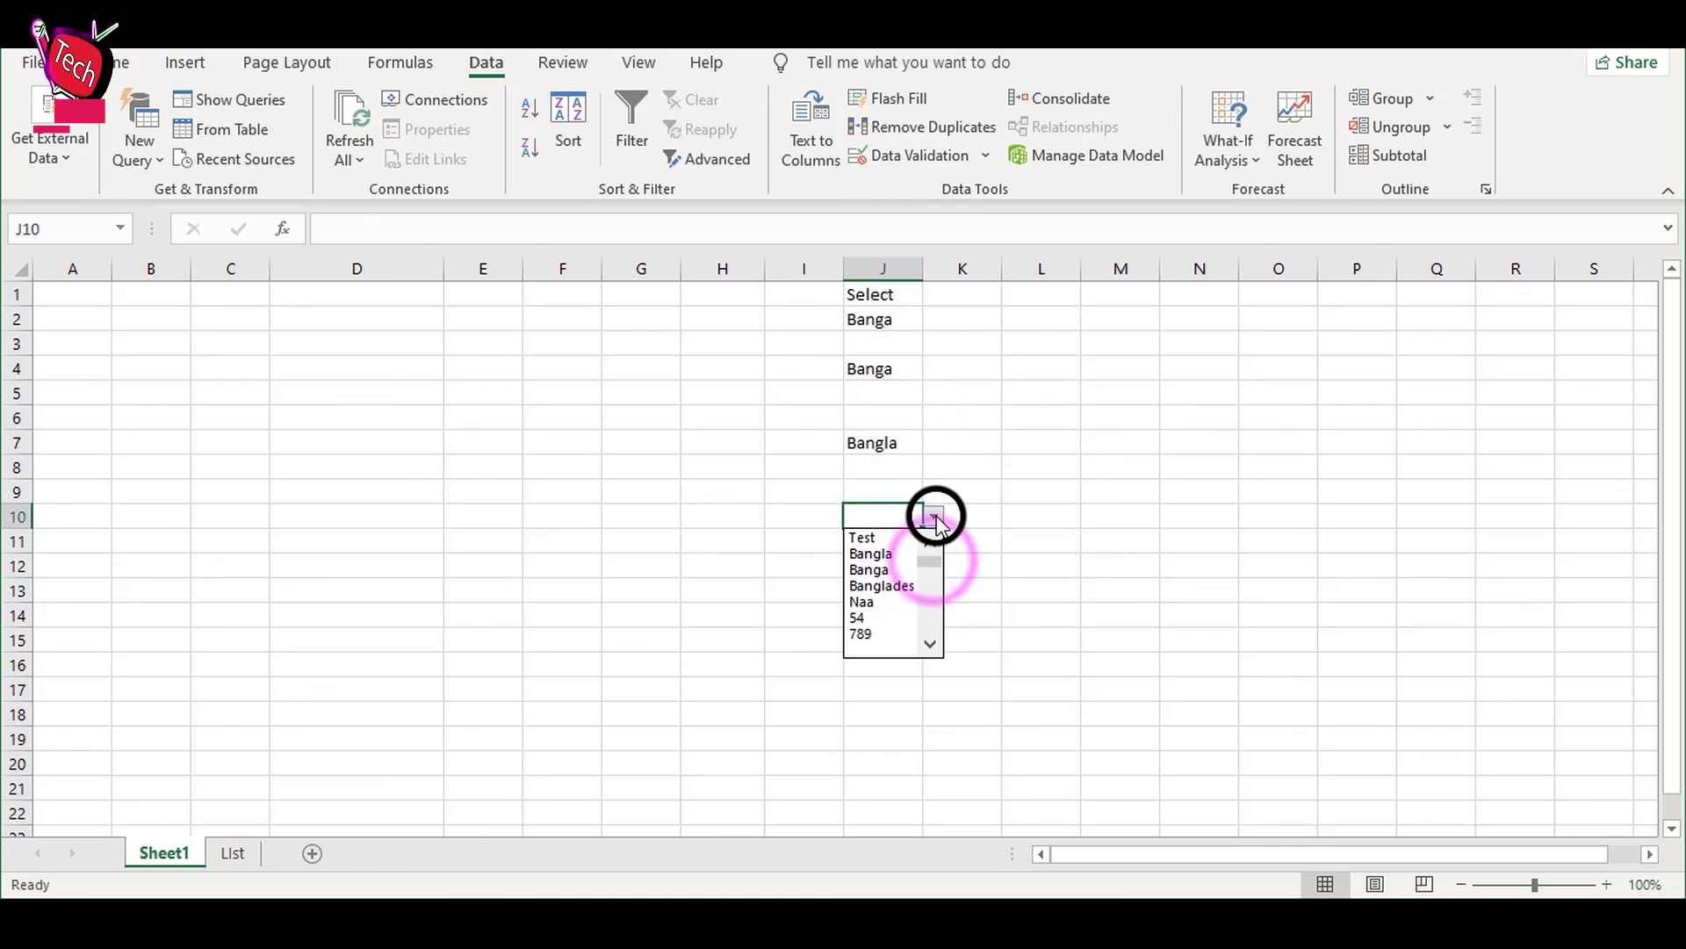
pyautogui.click(867, 604)
pyautogui.click(892, 568)
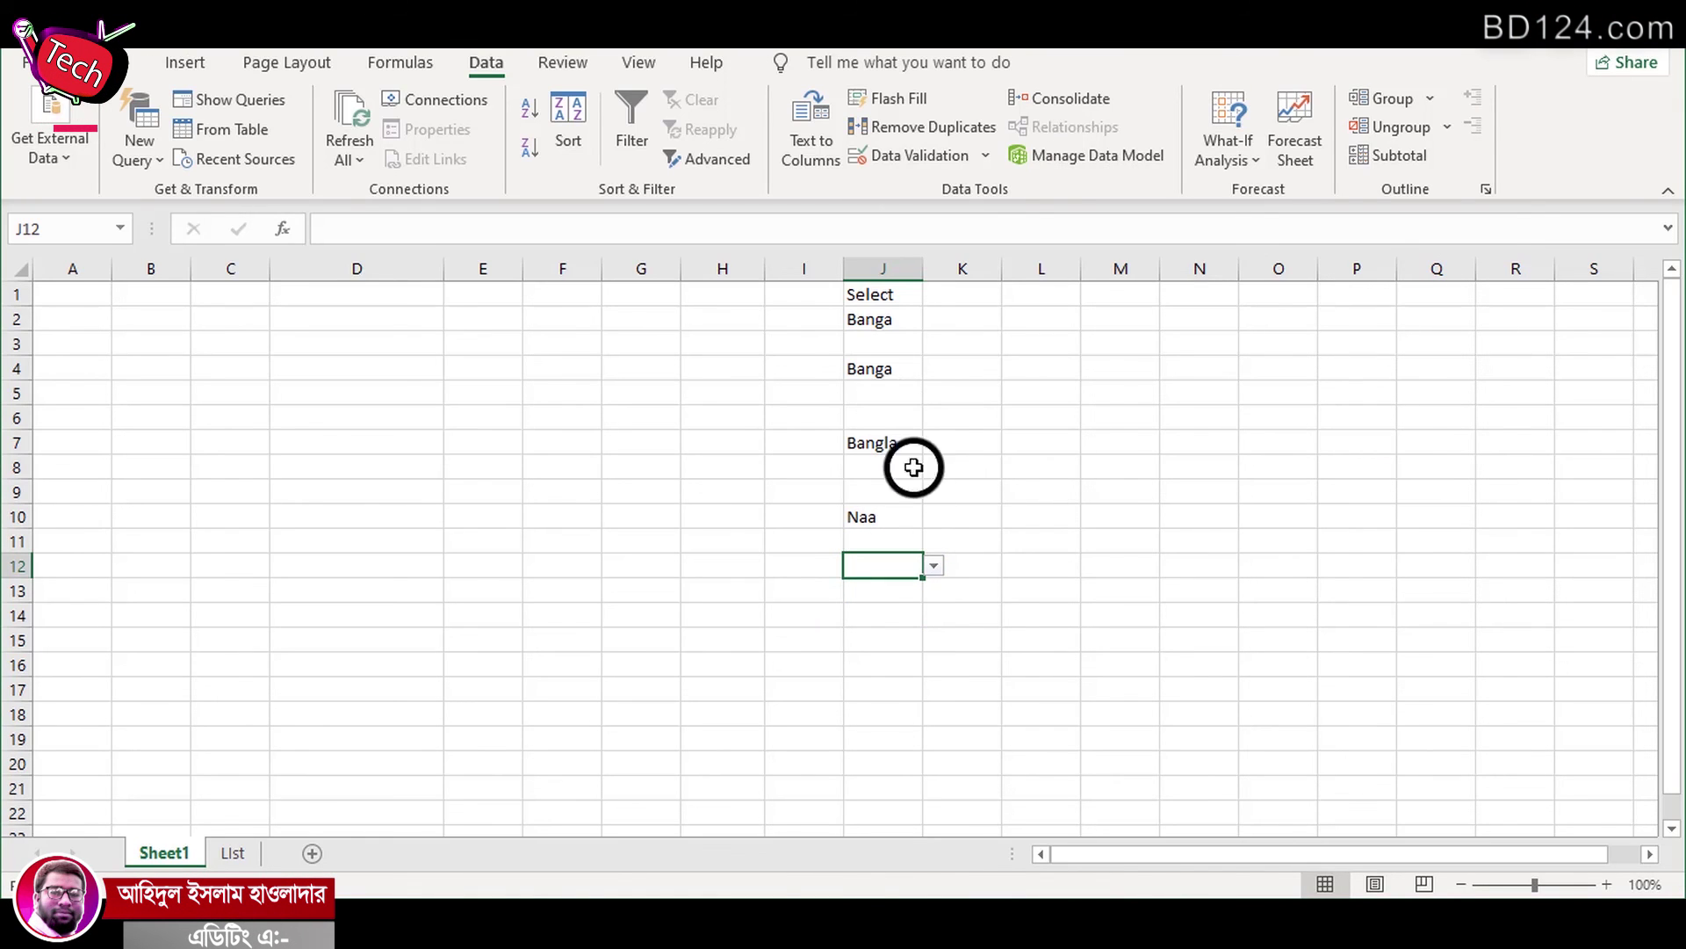
pyautogui.click(878, 269)
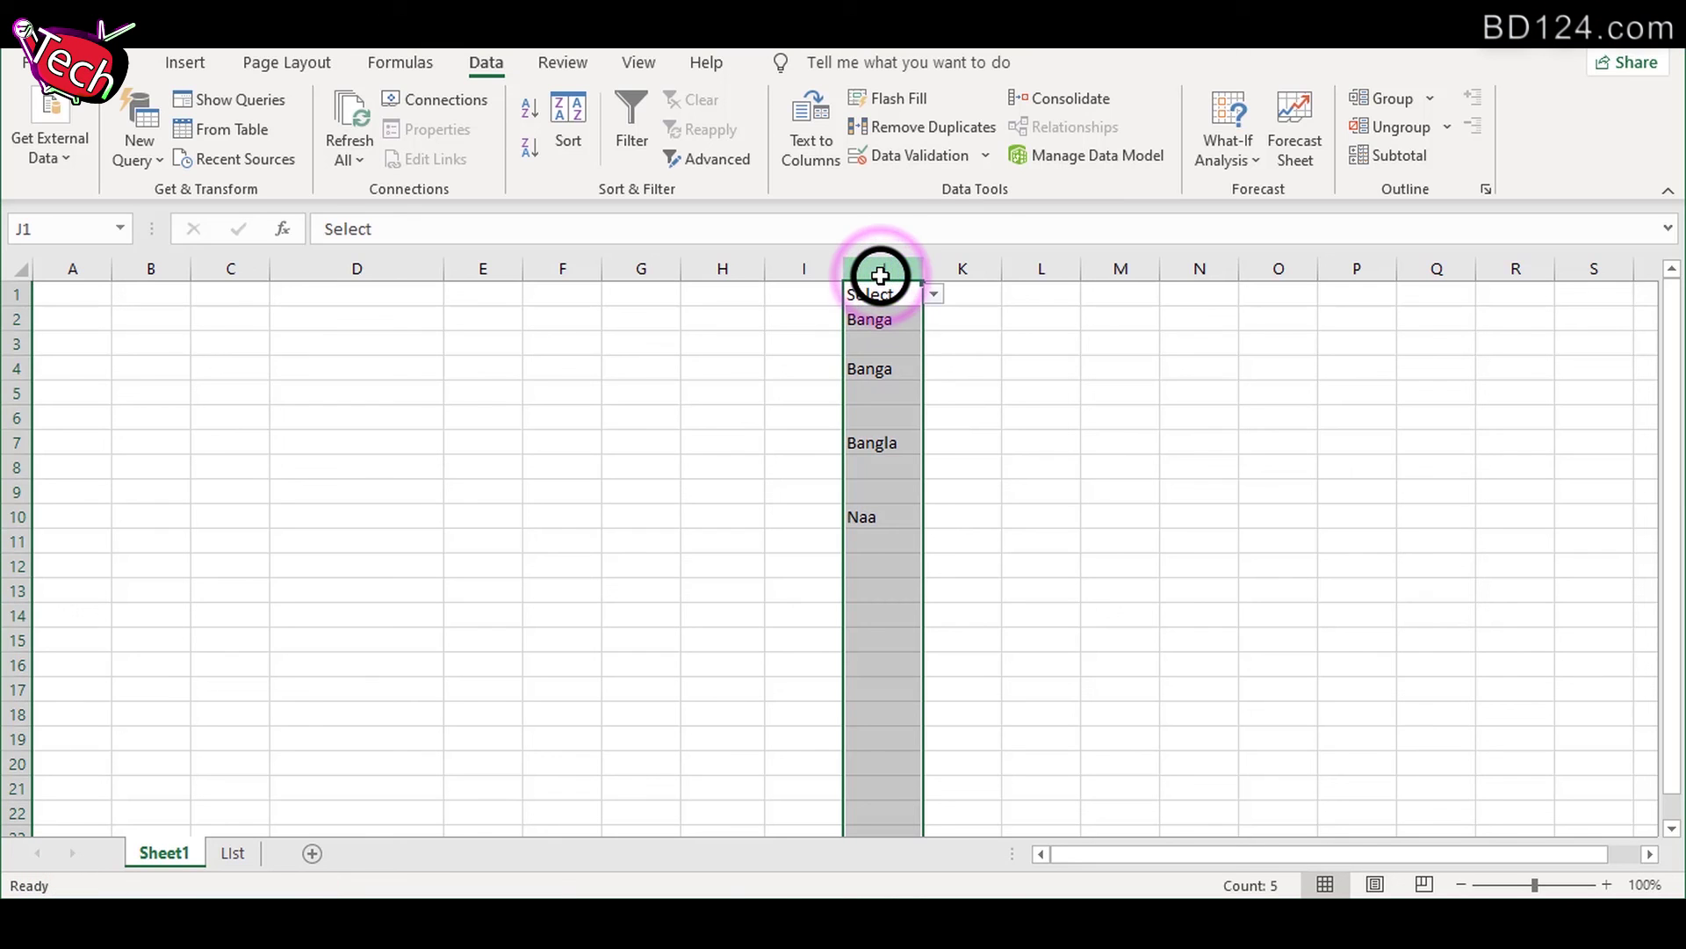
# Give column J's validation an input message titled Bangla with the text Test.
pyautogui.click(905, 166)
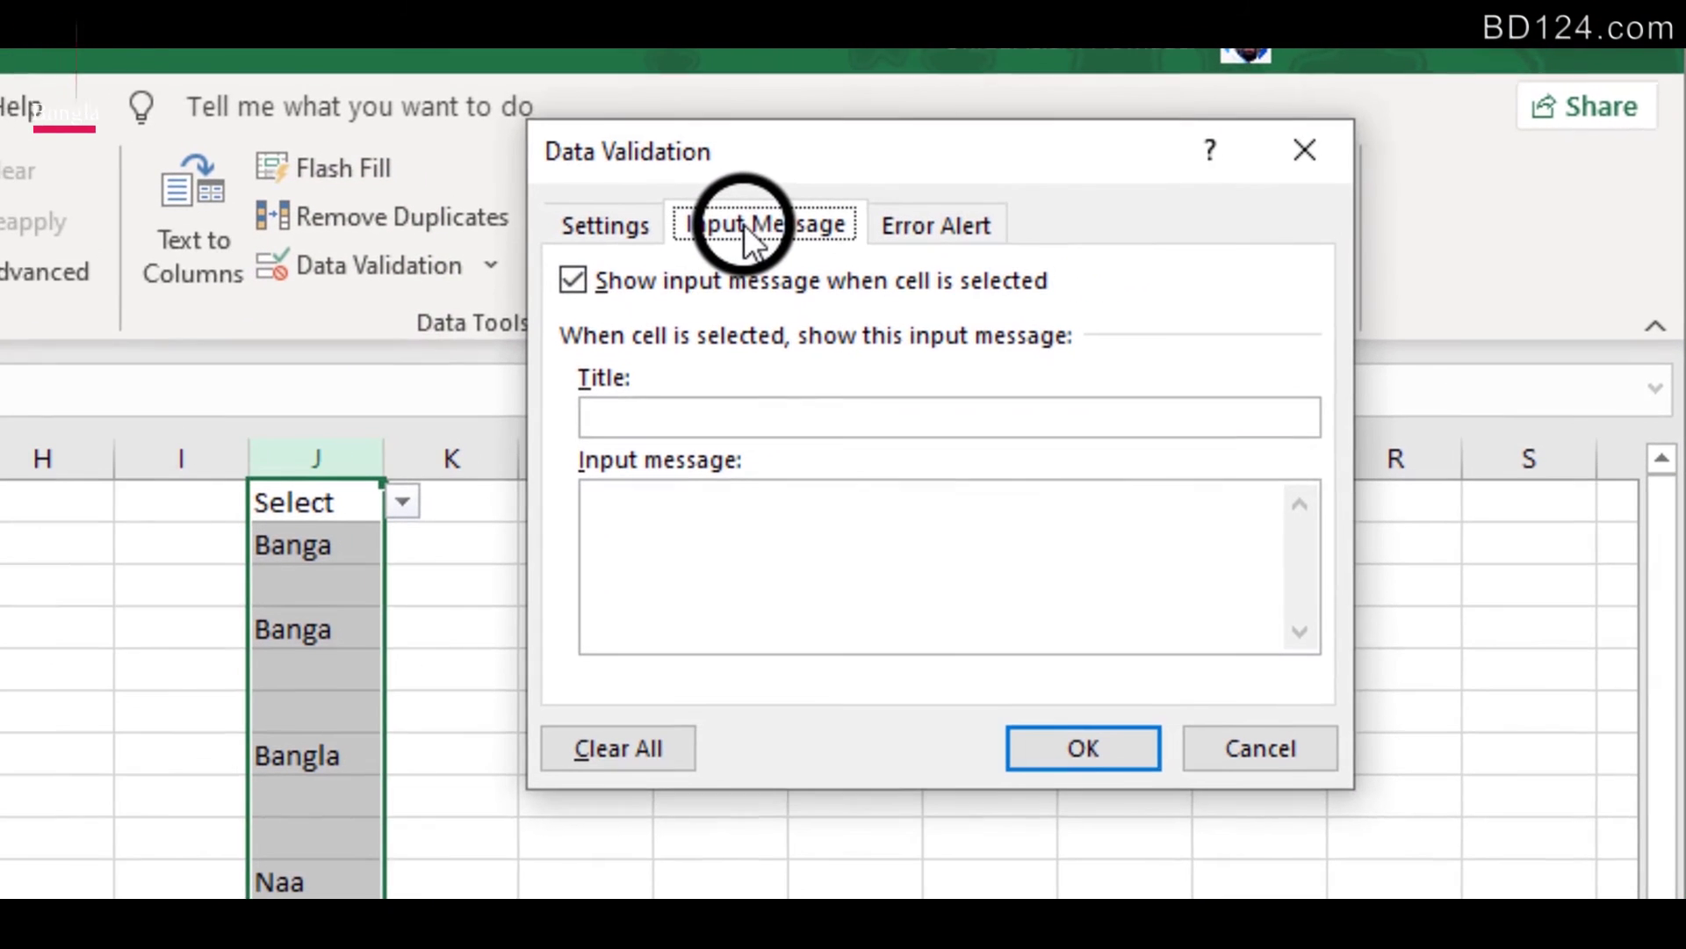
pyautogui.click(740, 224)
pyautogui.click(648, 405)
pyautogui.write('Bangla')
pyautogui.click(667, 527)
pyautogui.write('Test')
pyautogui.click(1086, 753)
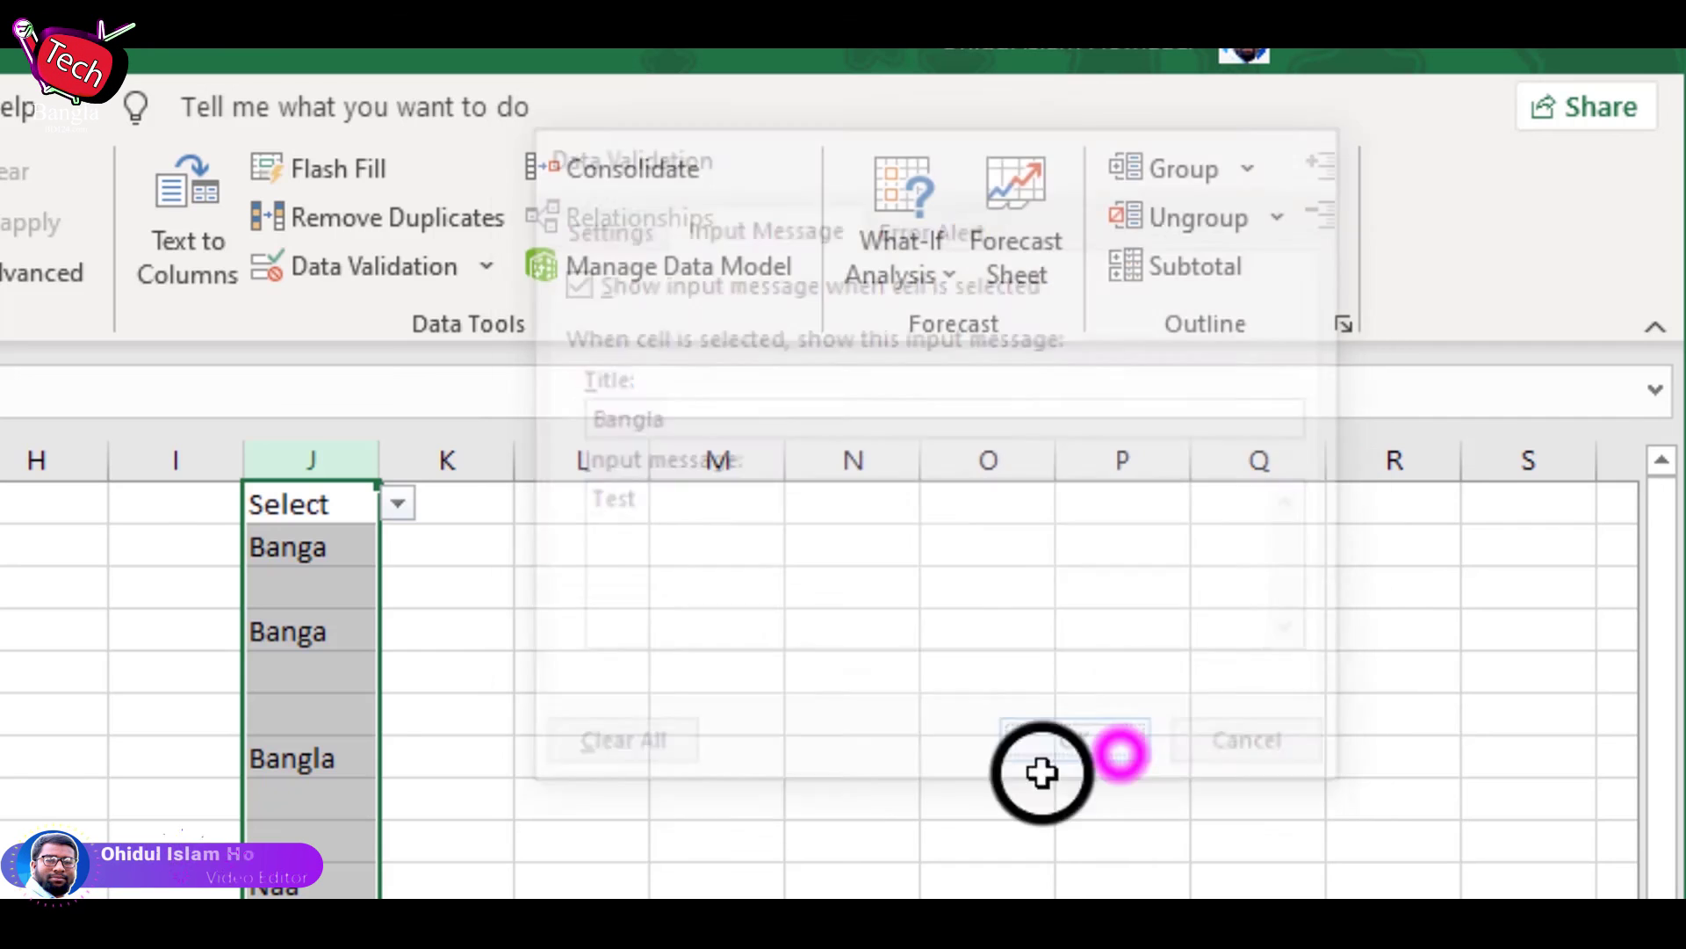
# Select several column J cells to confirm the Bangla input message appears.
pyautogui.click(360, 584)
pyautogui.click(323, 703)
pyautogui.click(325, 843)
pyautogui.click(311, 673)
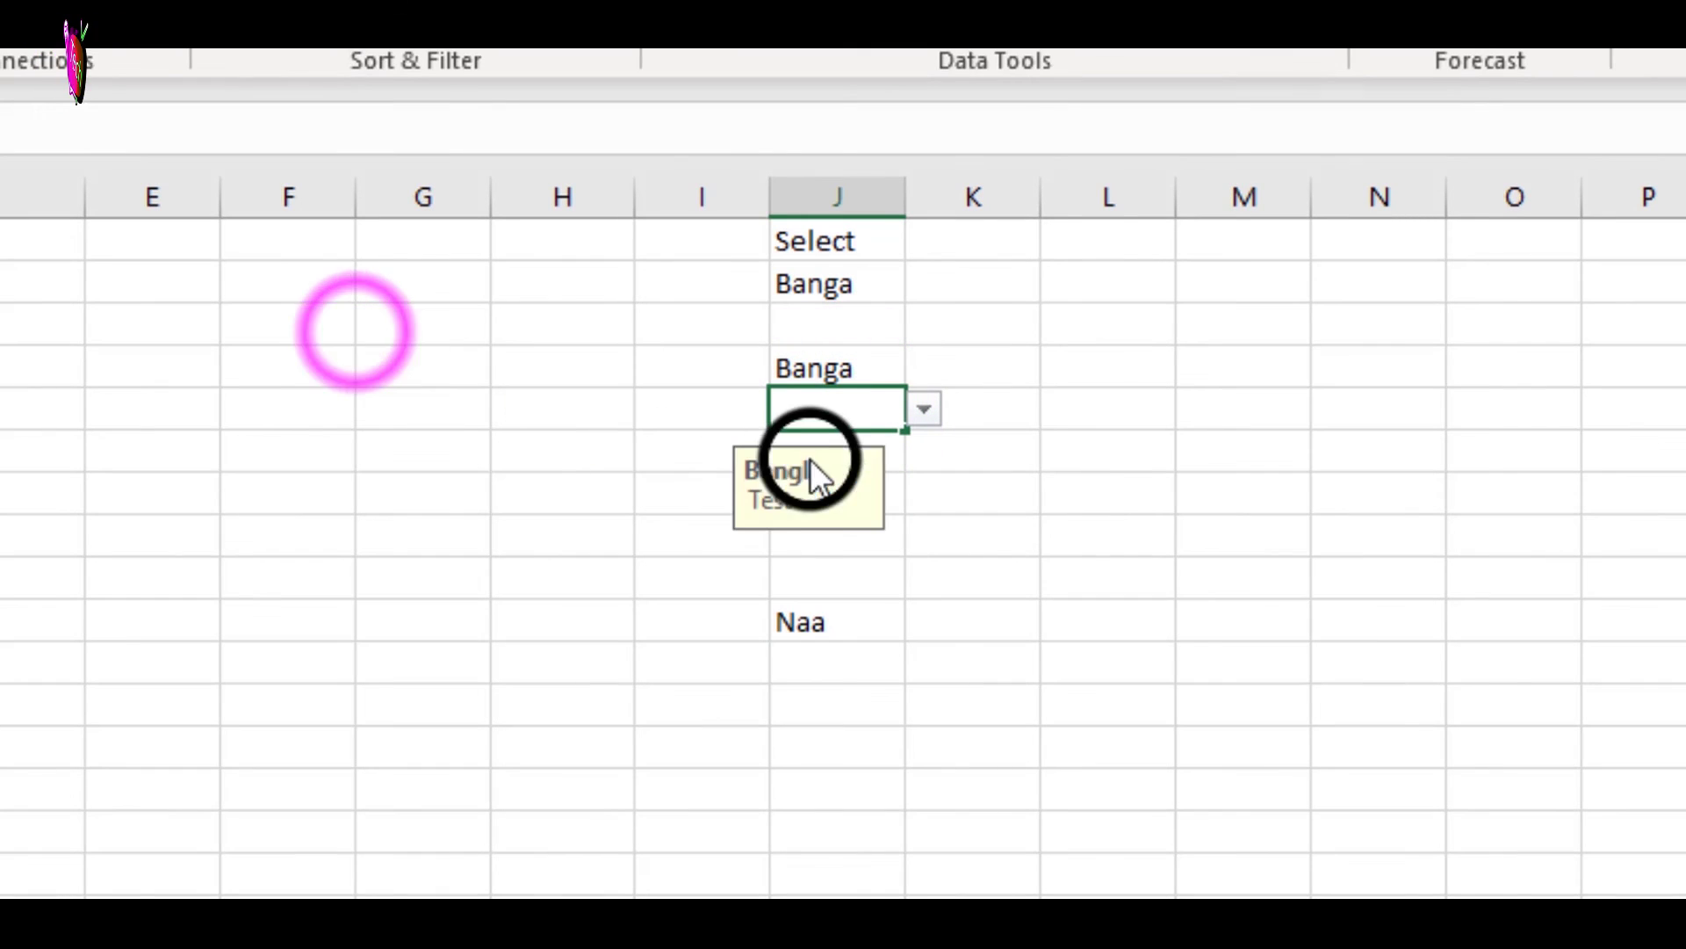
pyautogui.click(845, 507)
pyautogui.click(809, 625)
pyautogui.click(851, 429)
pyautogui.click(851, 367)
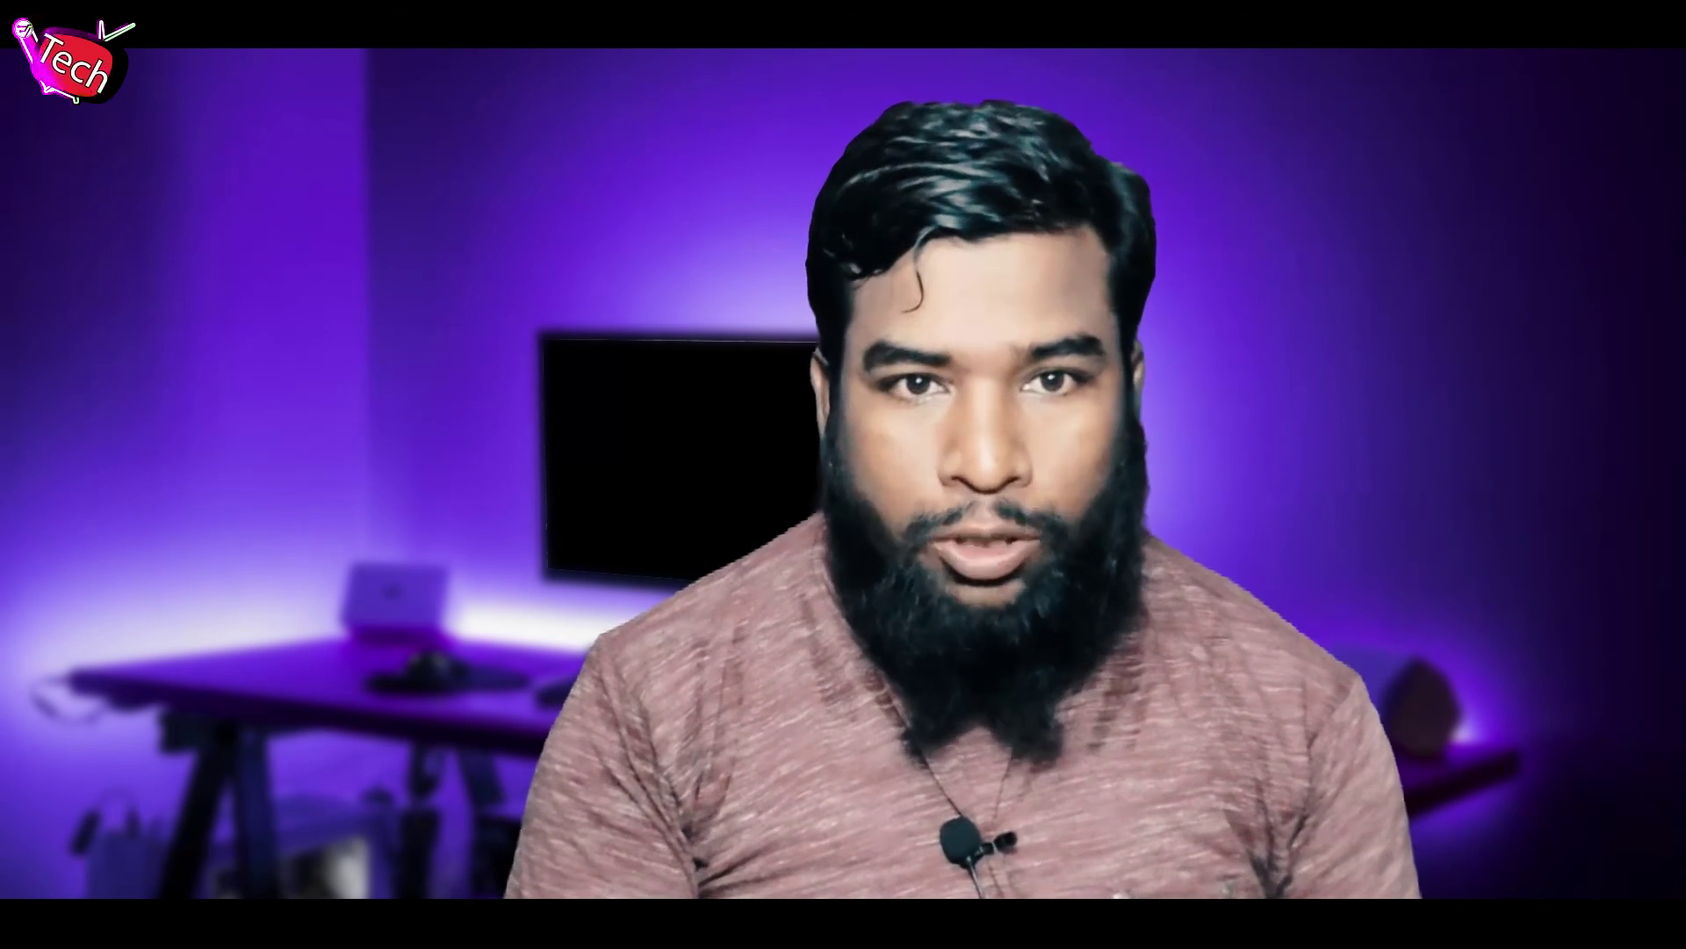